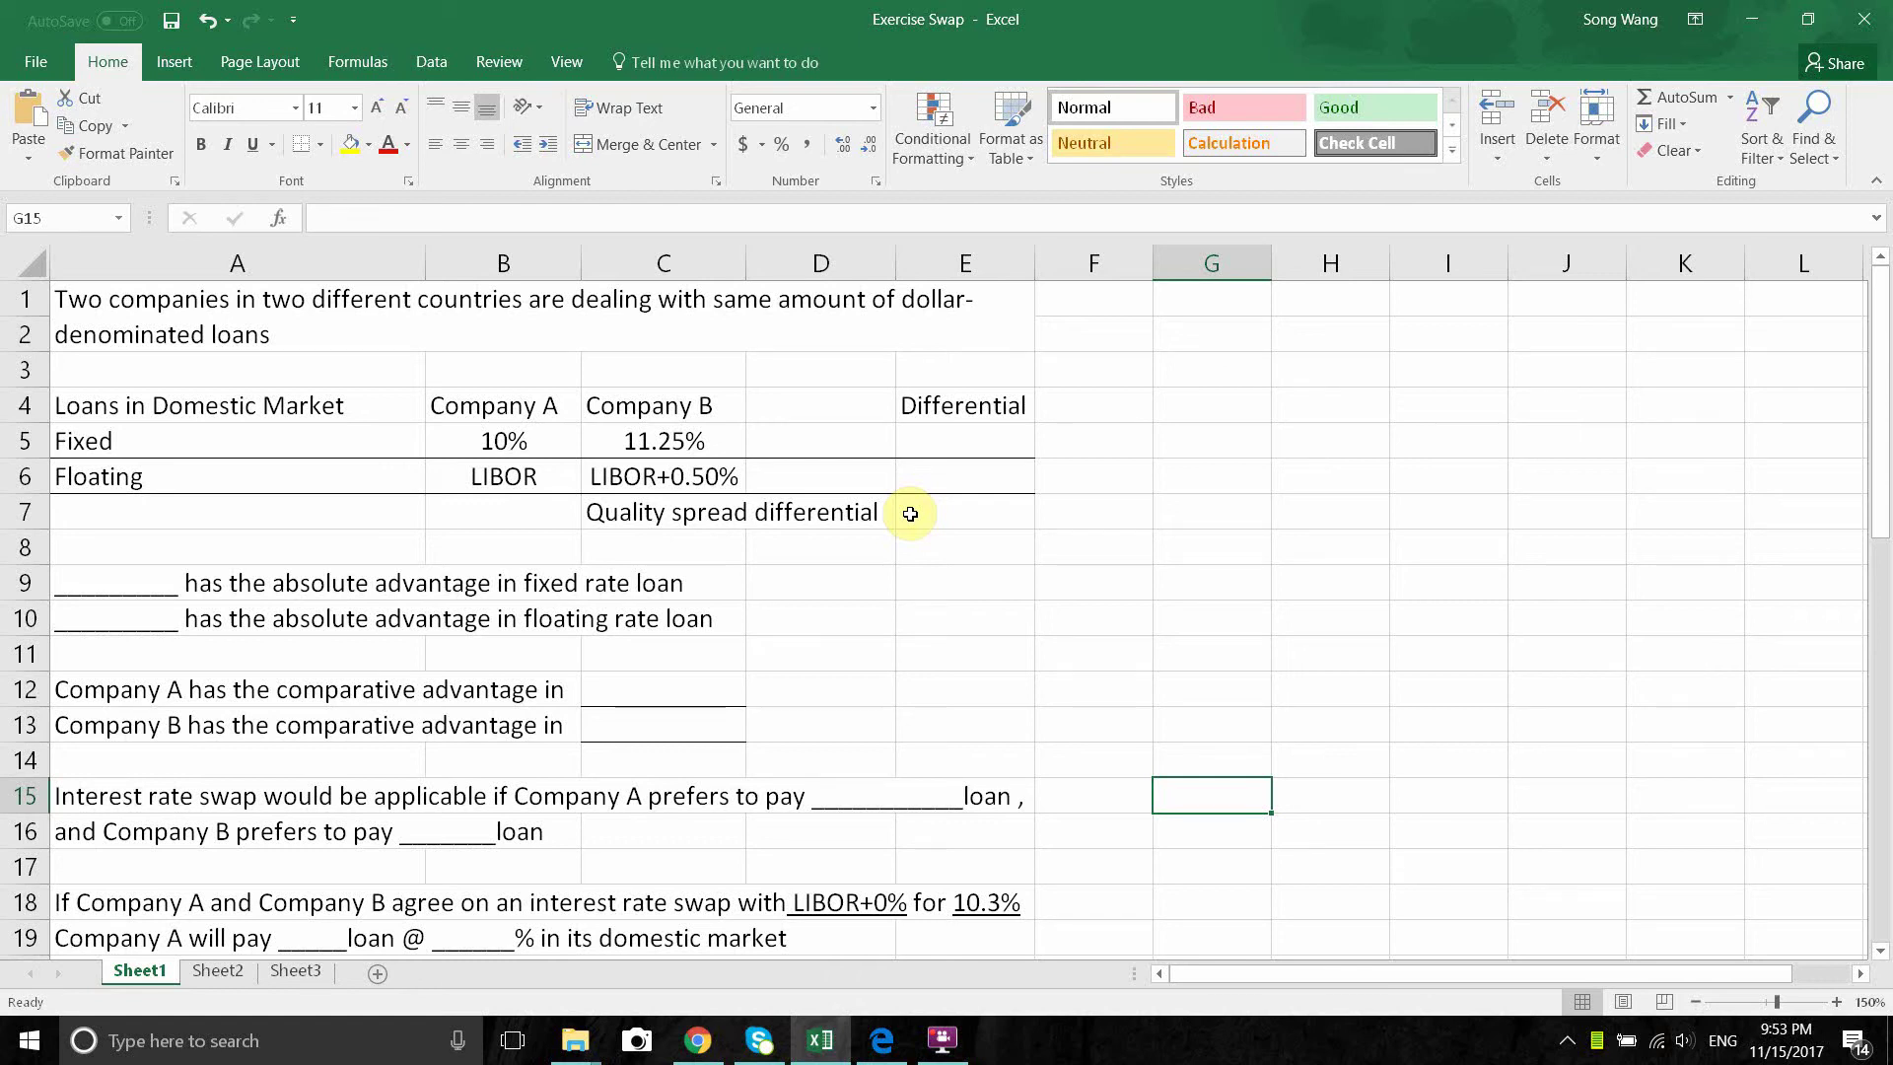
Switch to Chrome and read through Interest rate swap 1.pdf and Interest rate swap 2.pdf in the course files.
left_click(709, 1053)
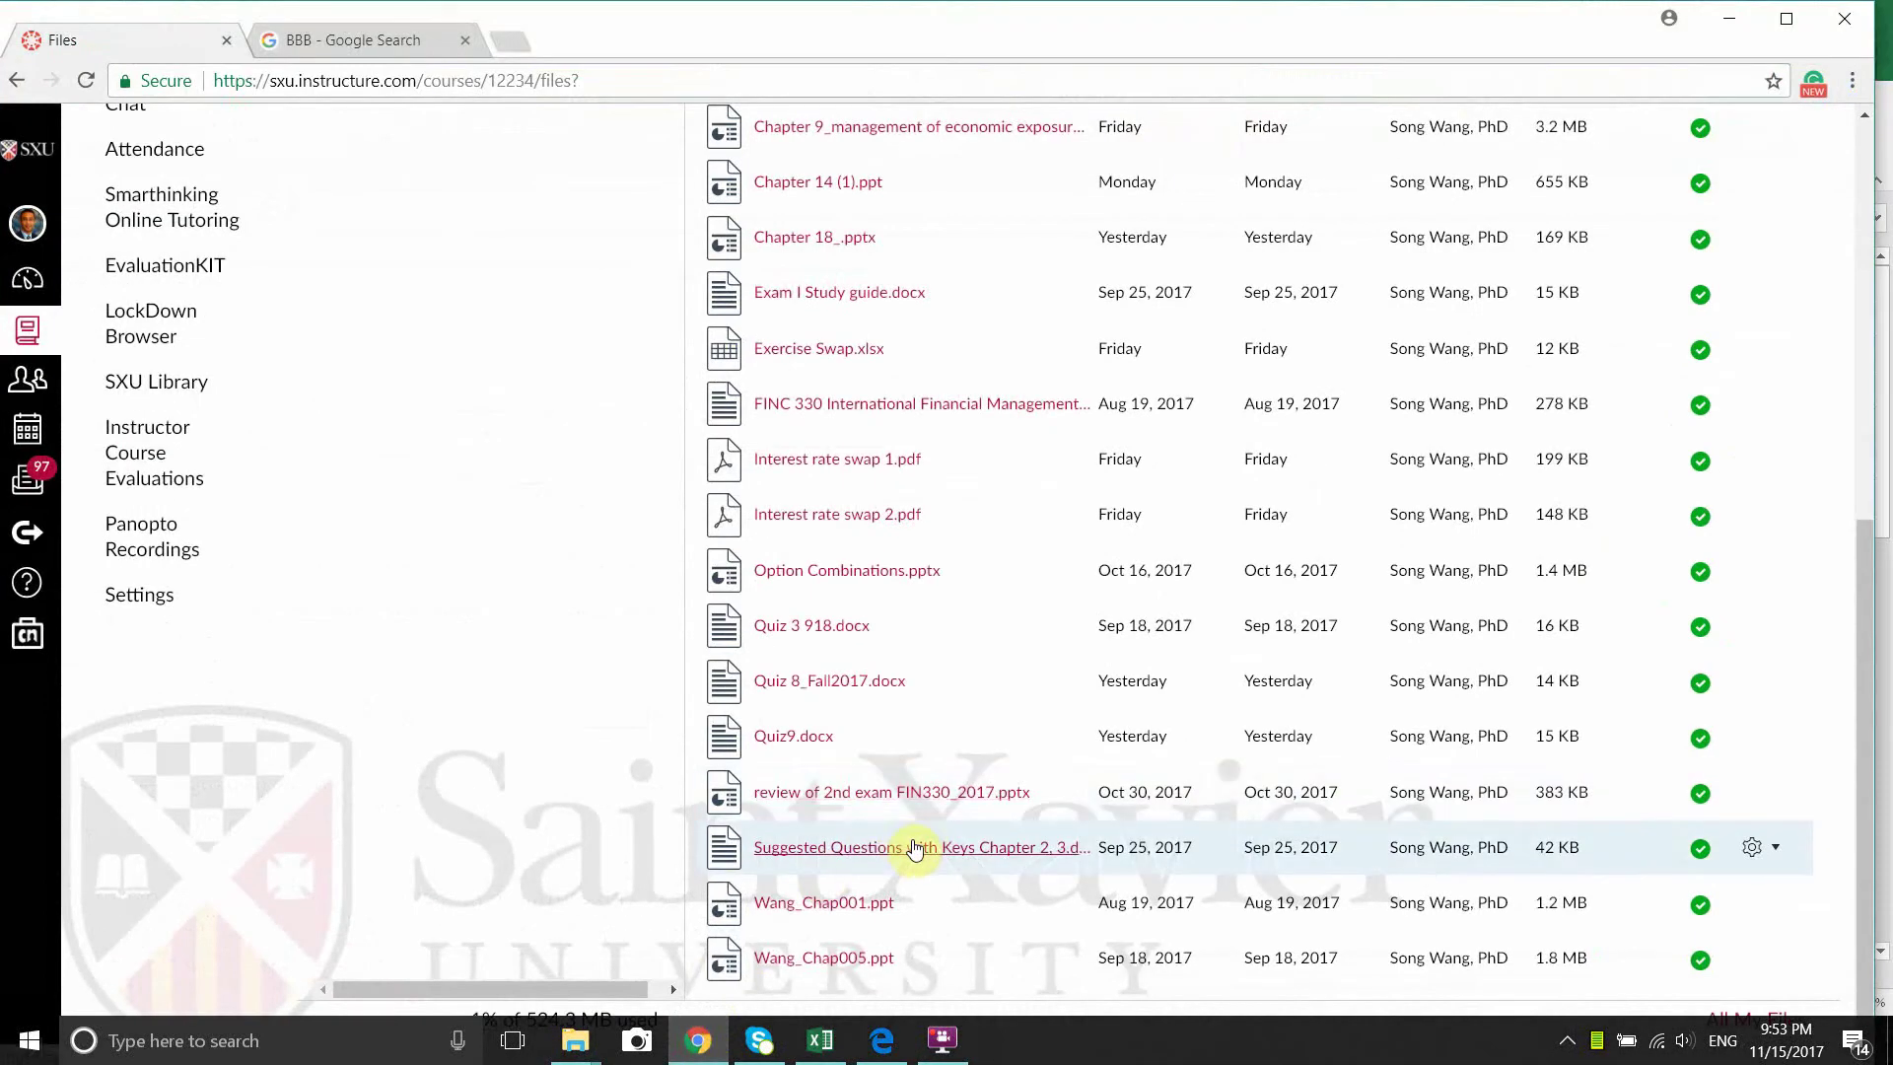
left_click(866, 469)
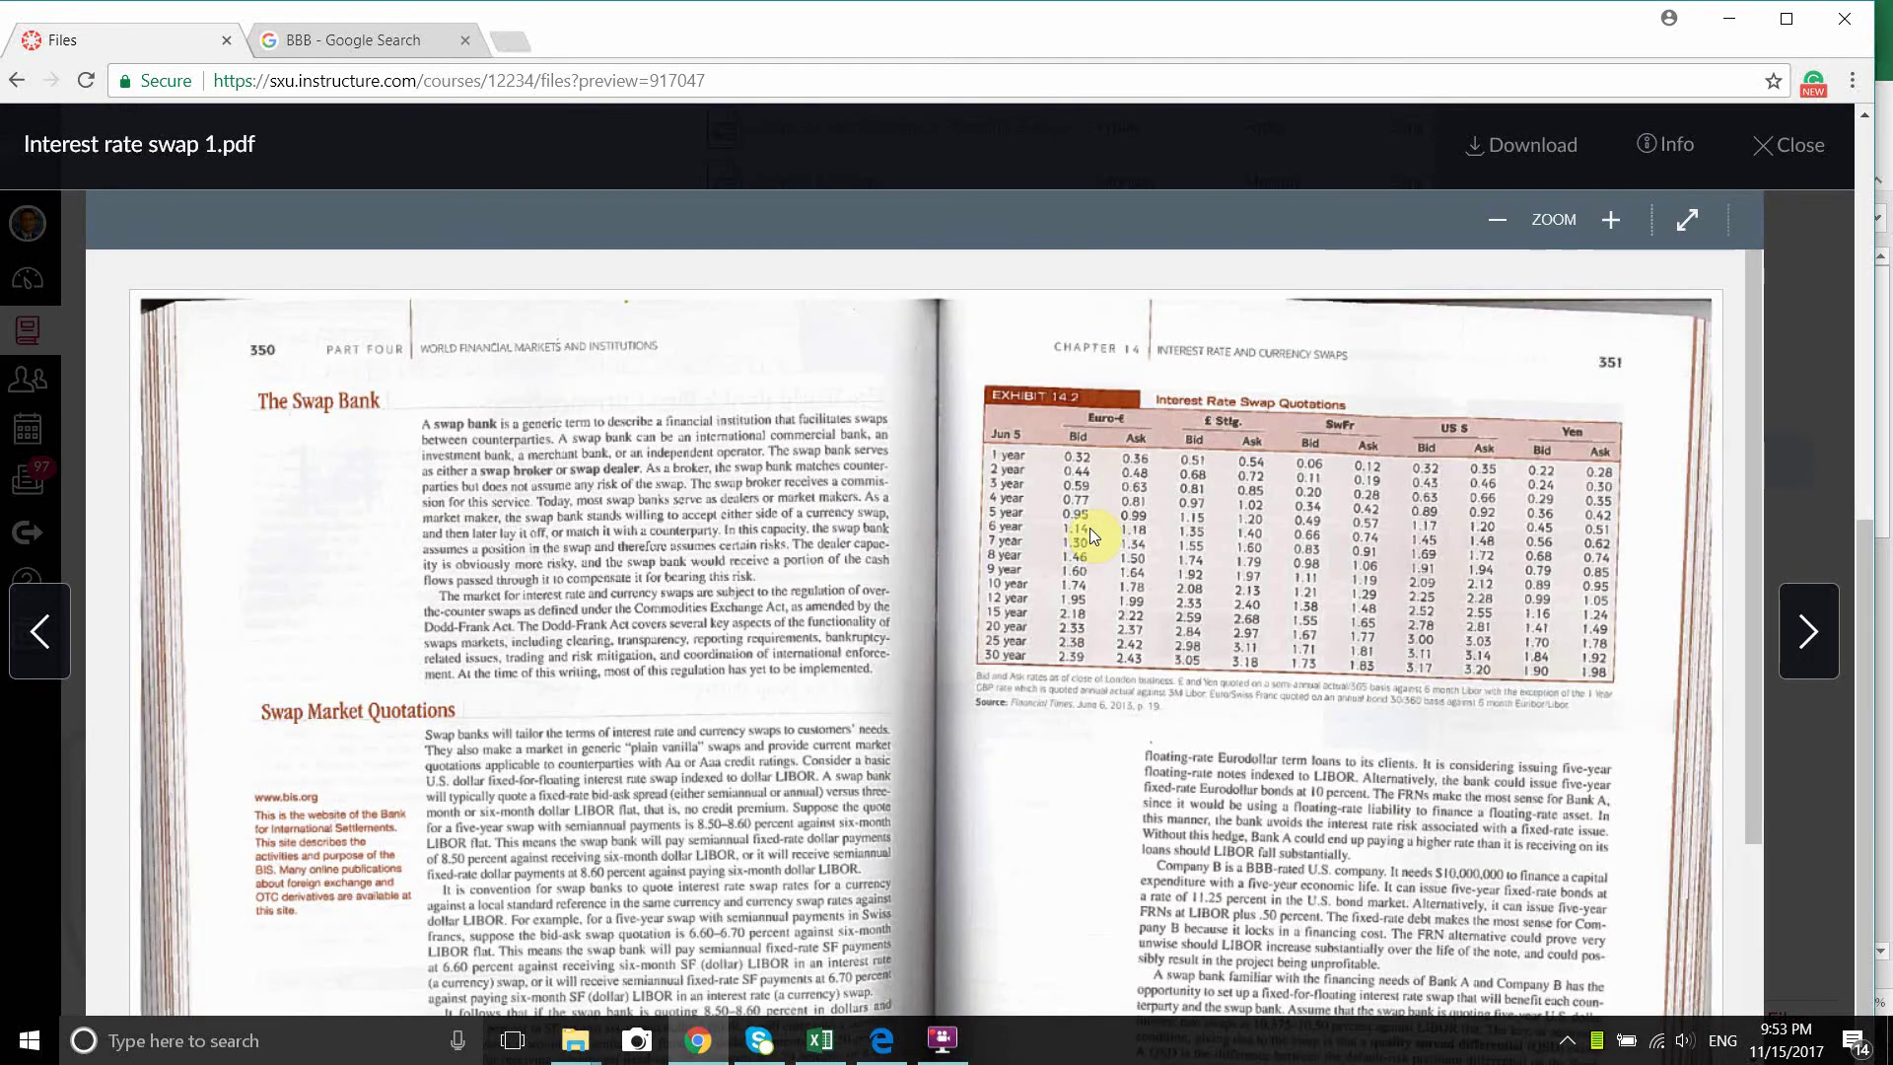
scroll(1335, 664, "down", 3)
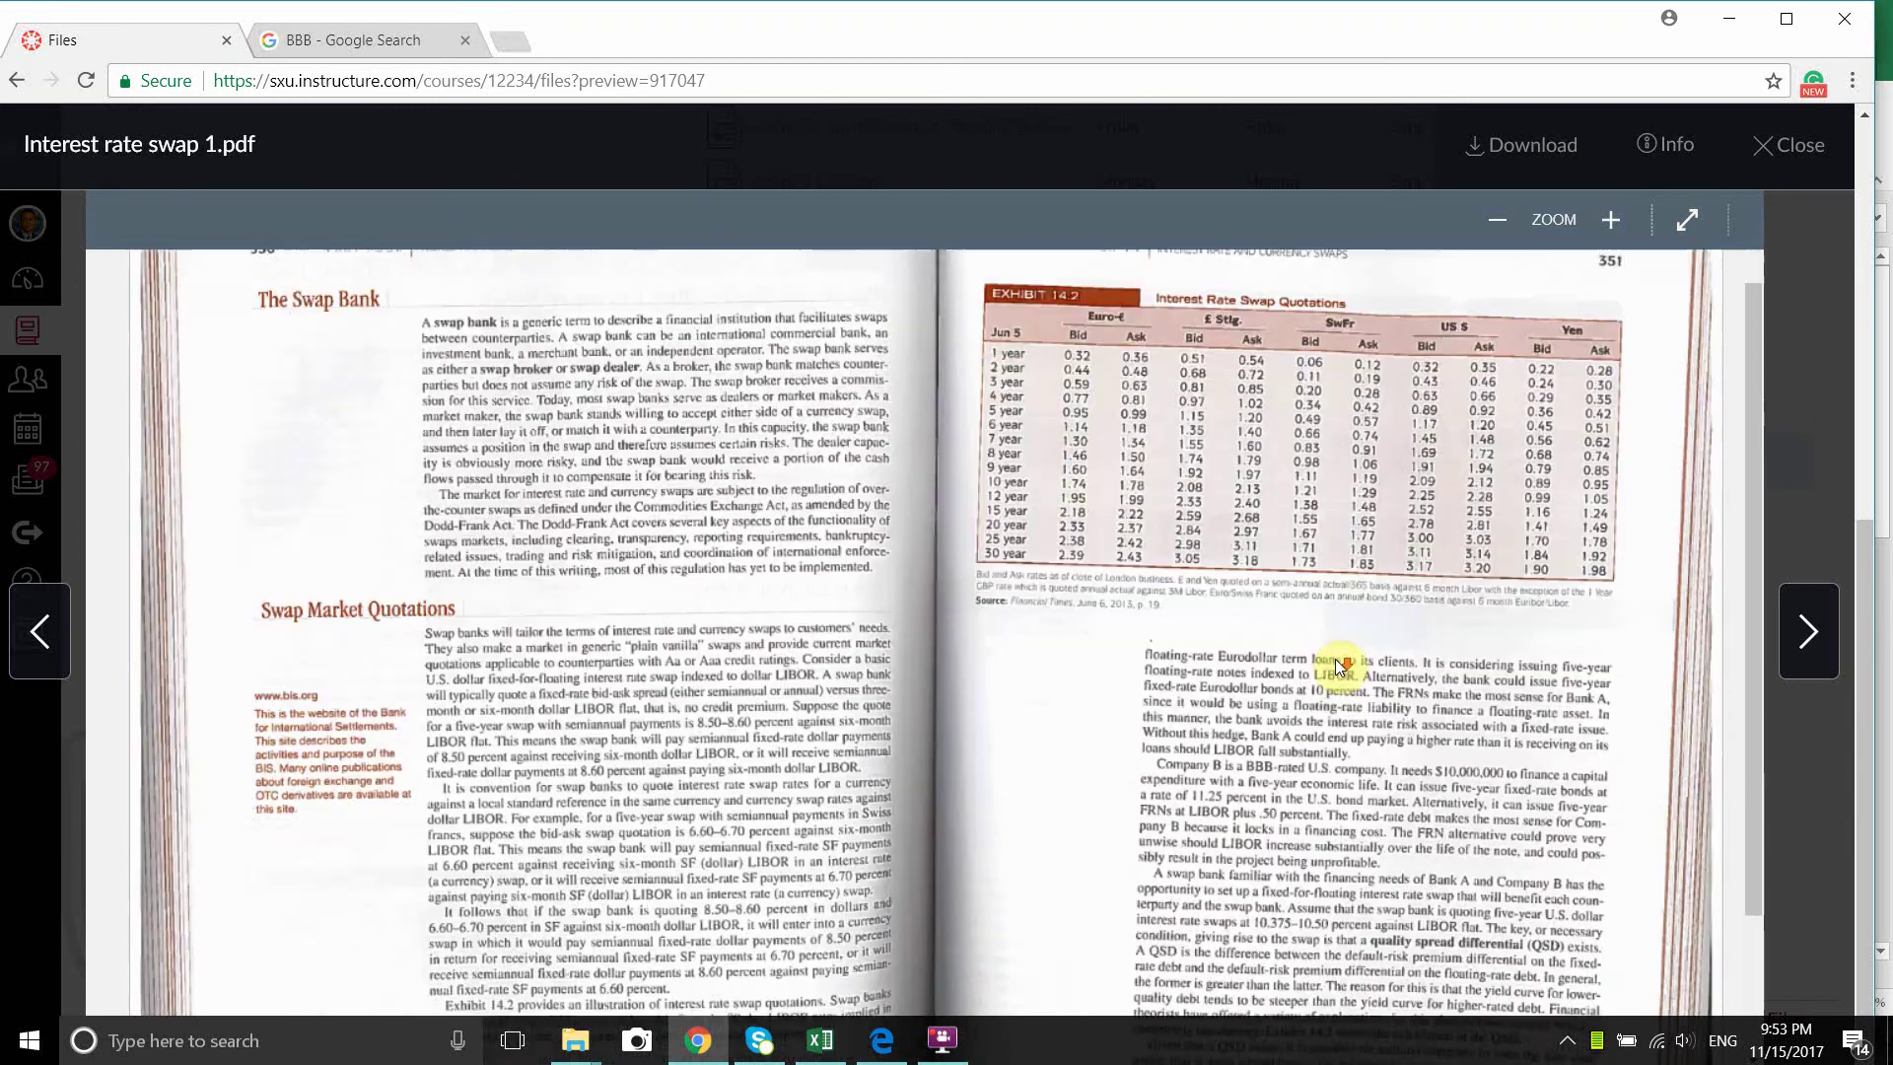
scroll(1335, 659, "up", 1)
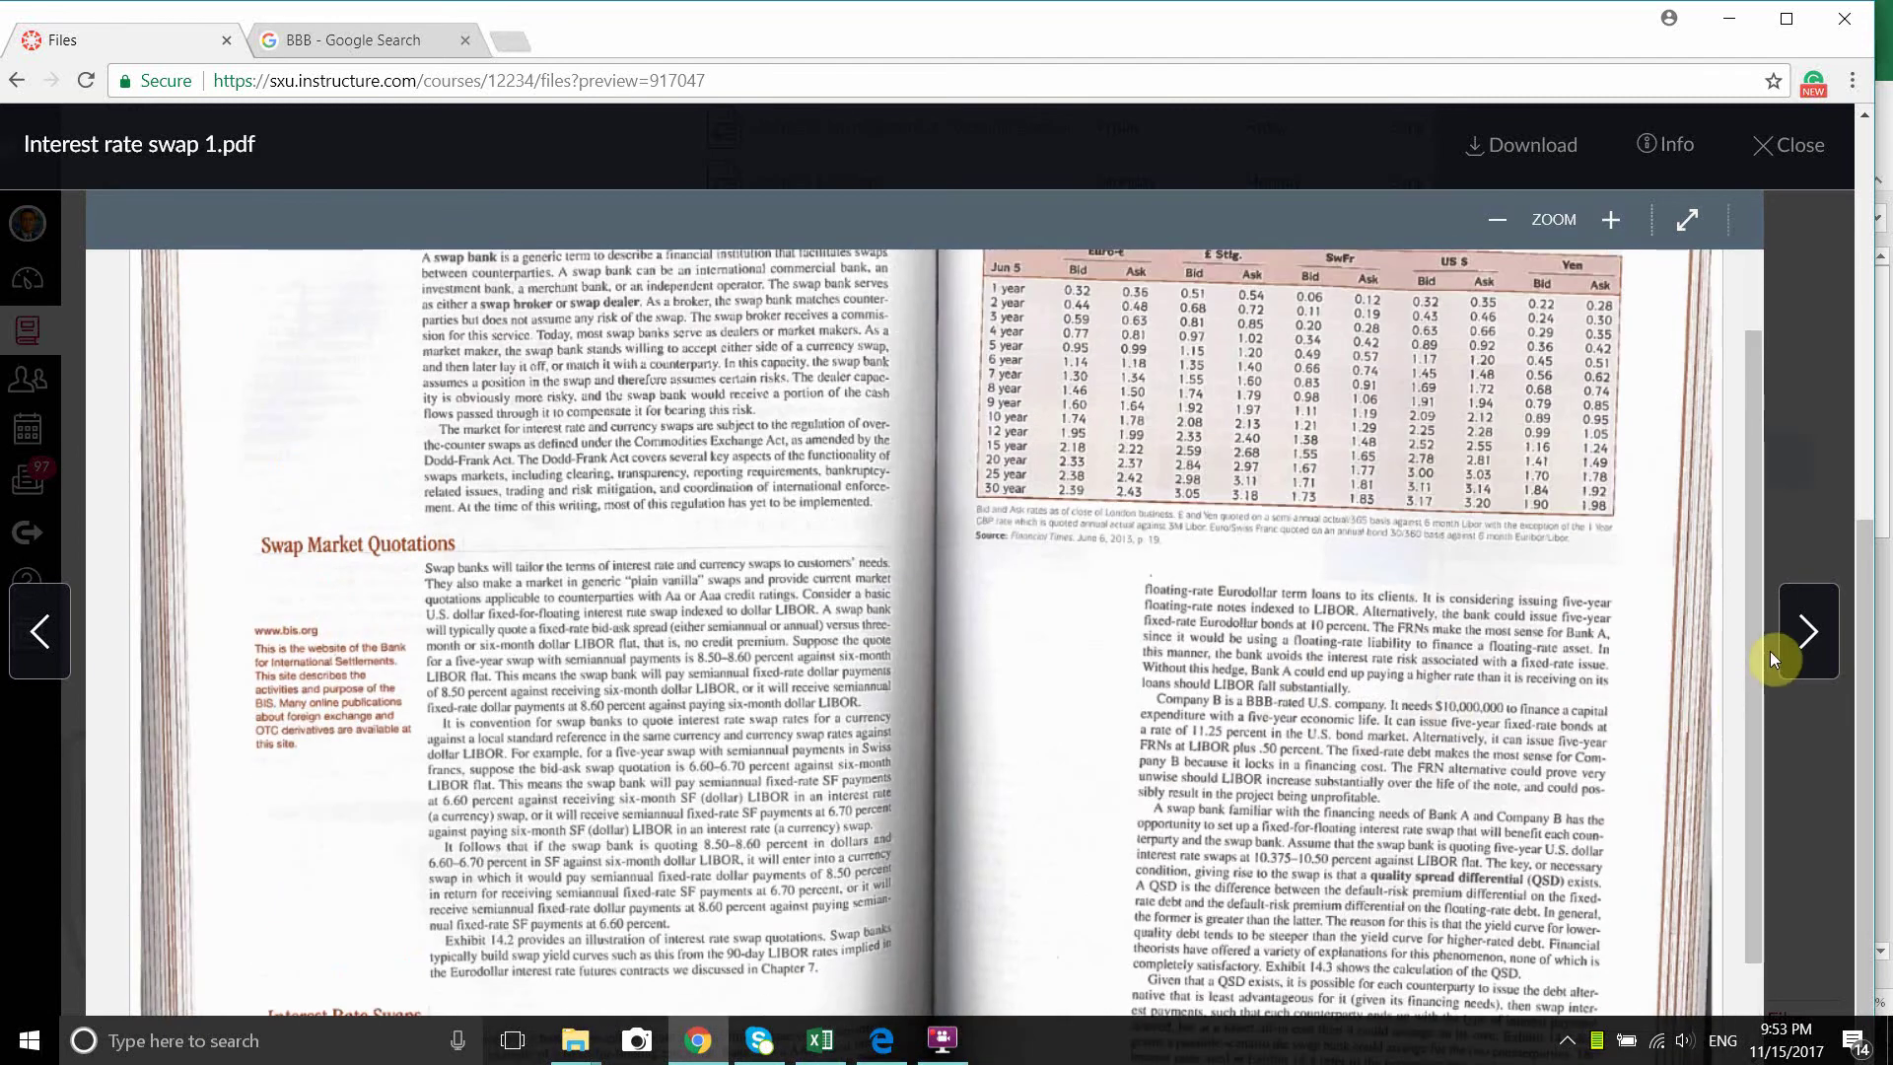
left_click(1800, 624)
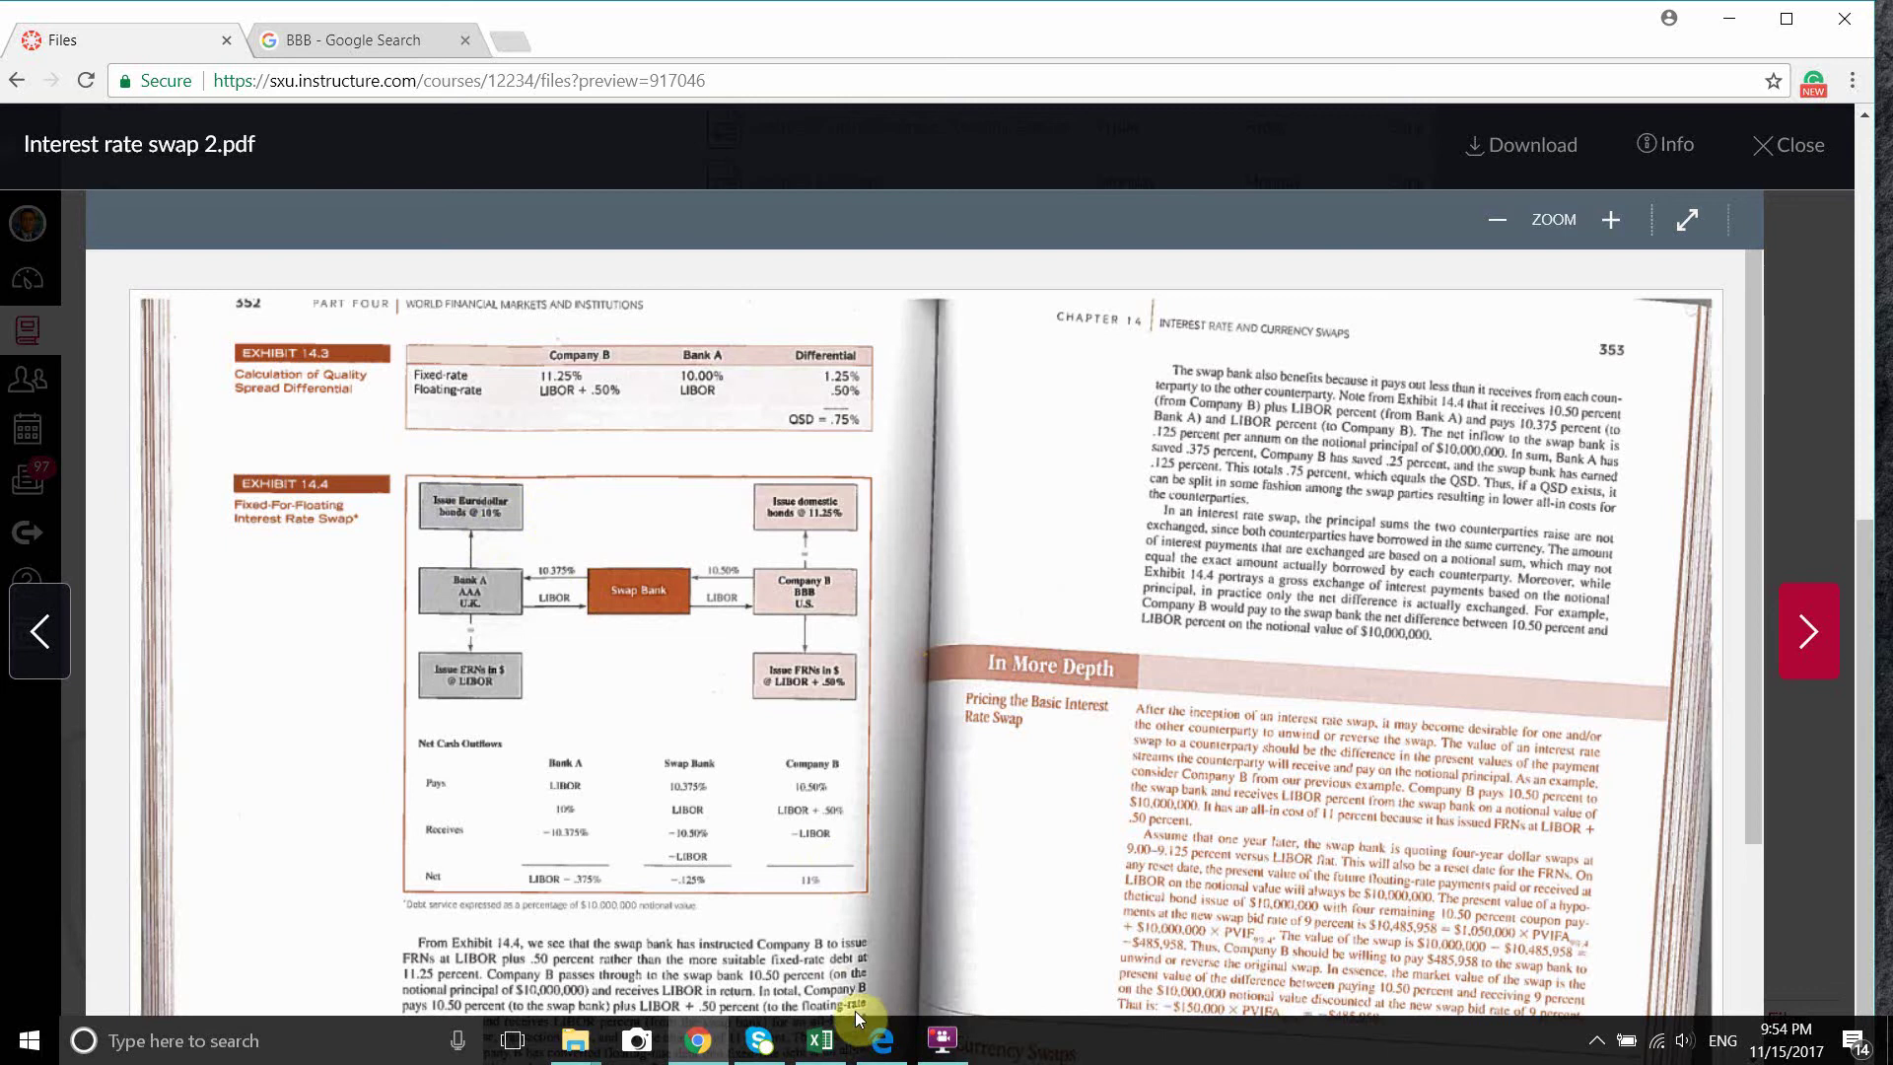
scroll(812, 855, "down", 3)
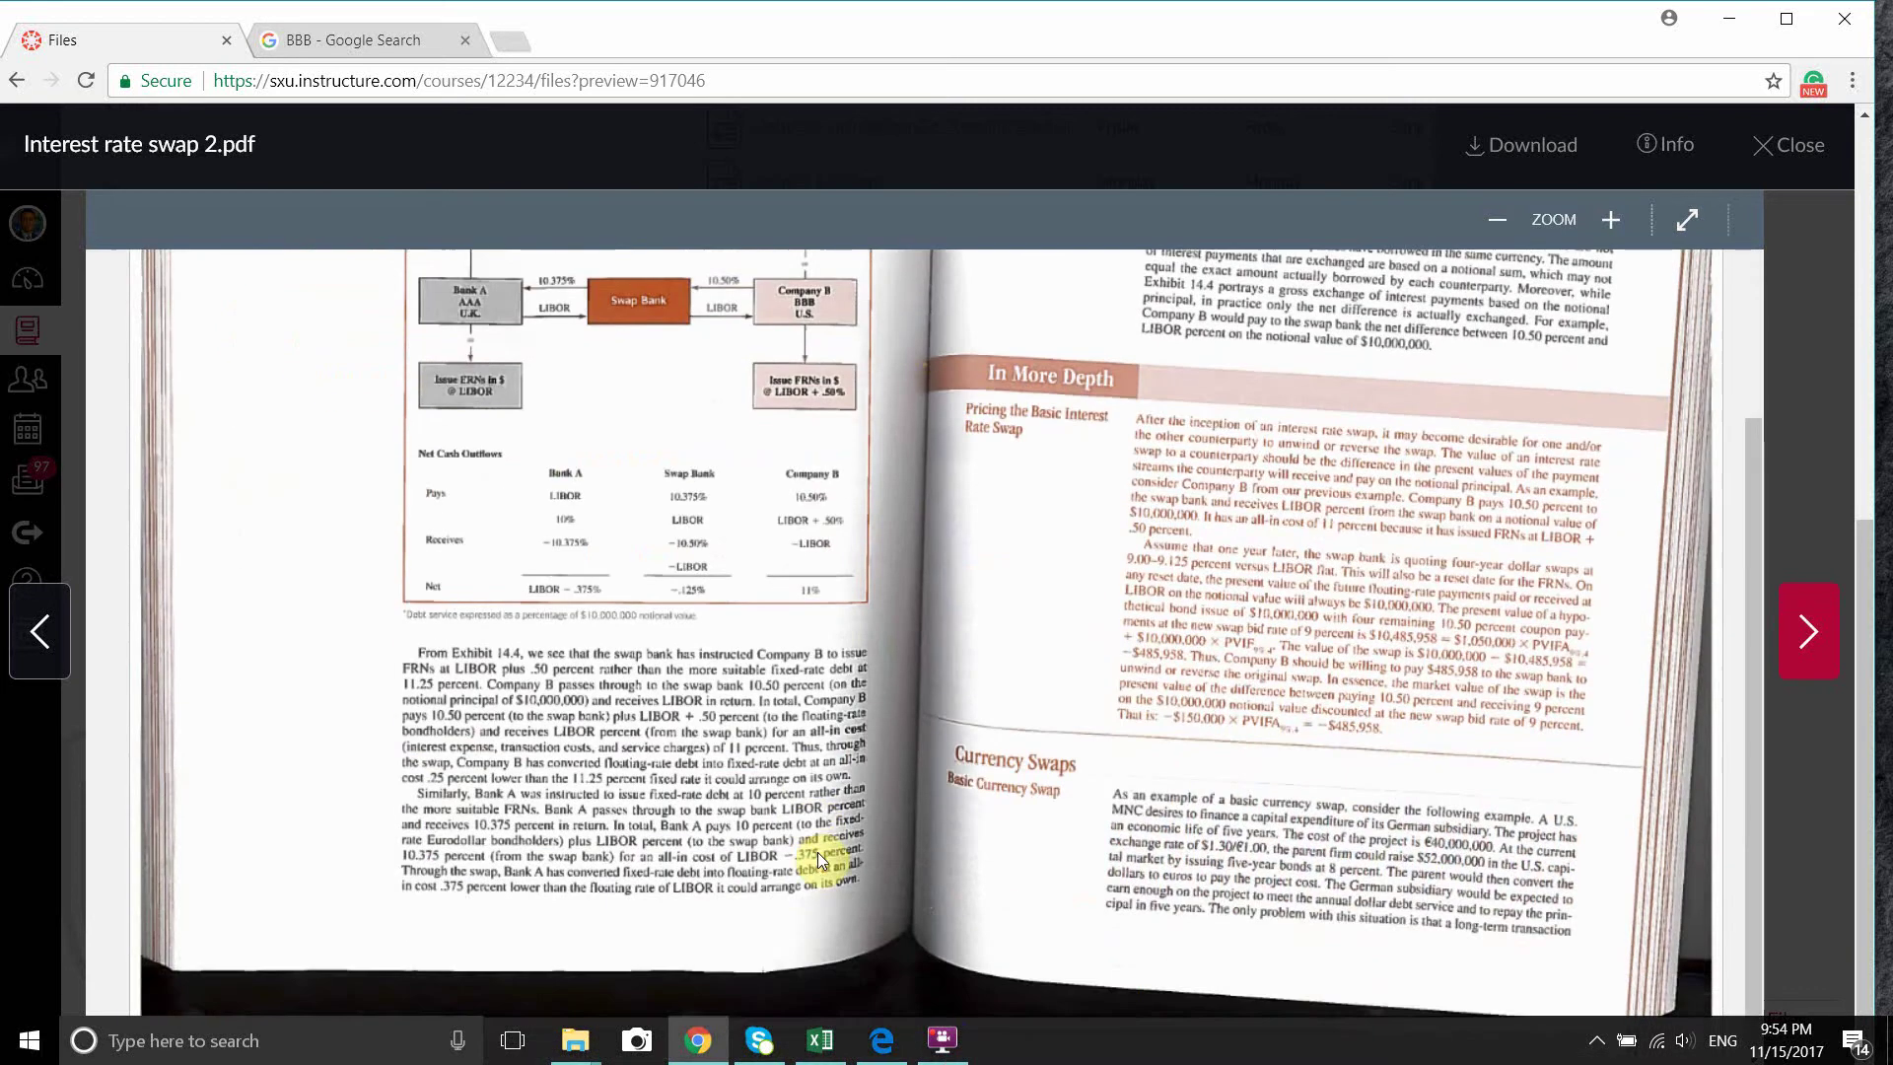
scroll(818, 852, "up", 2)
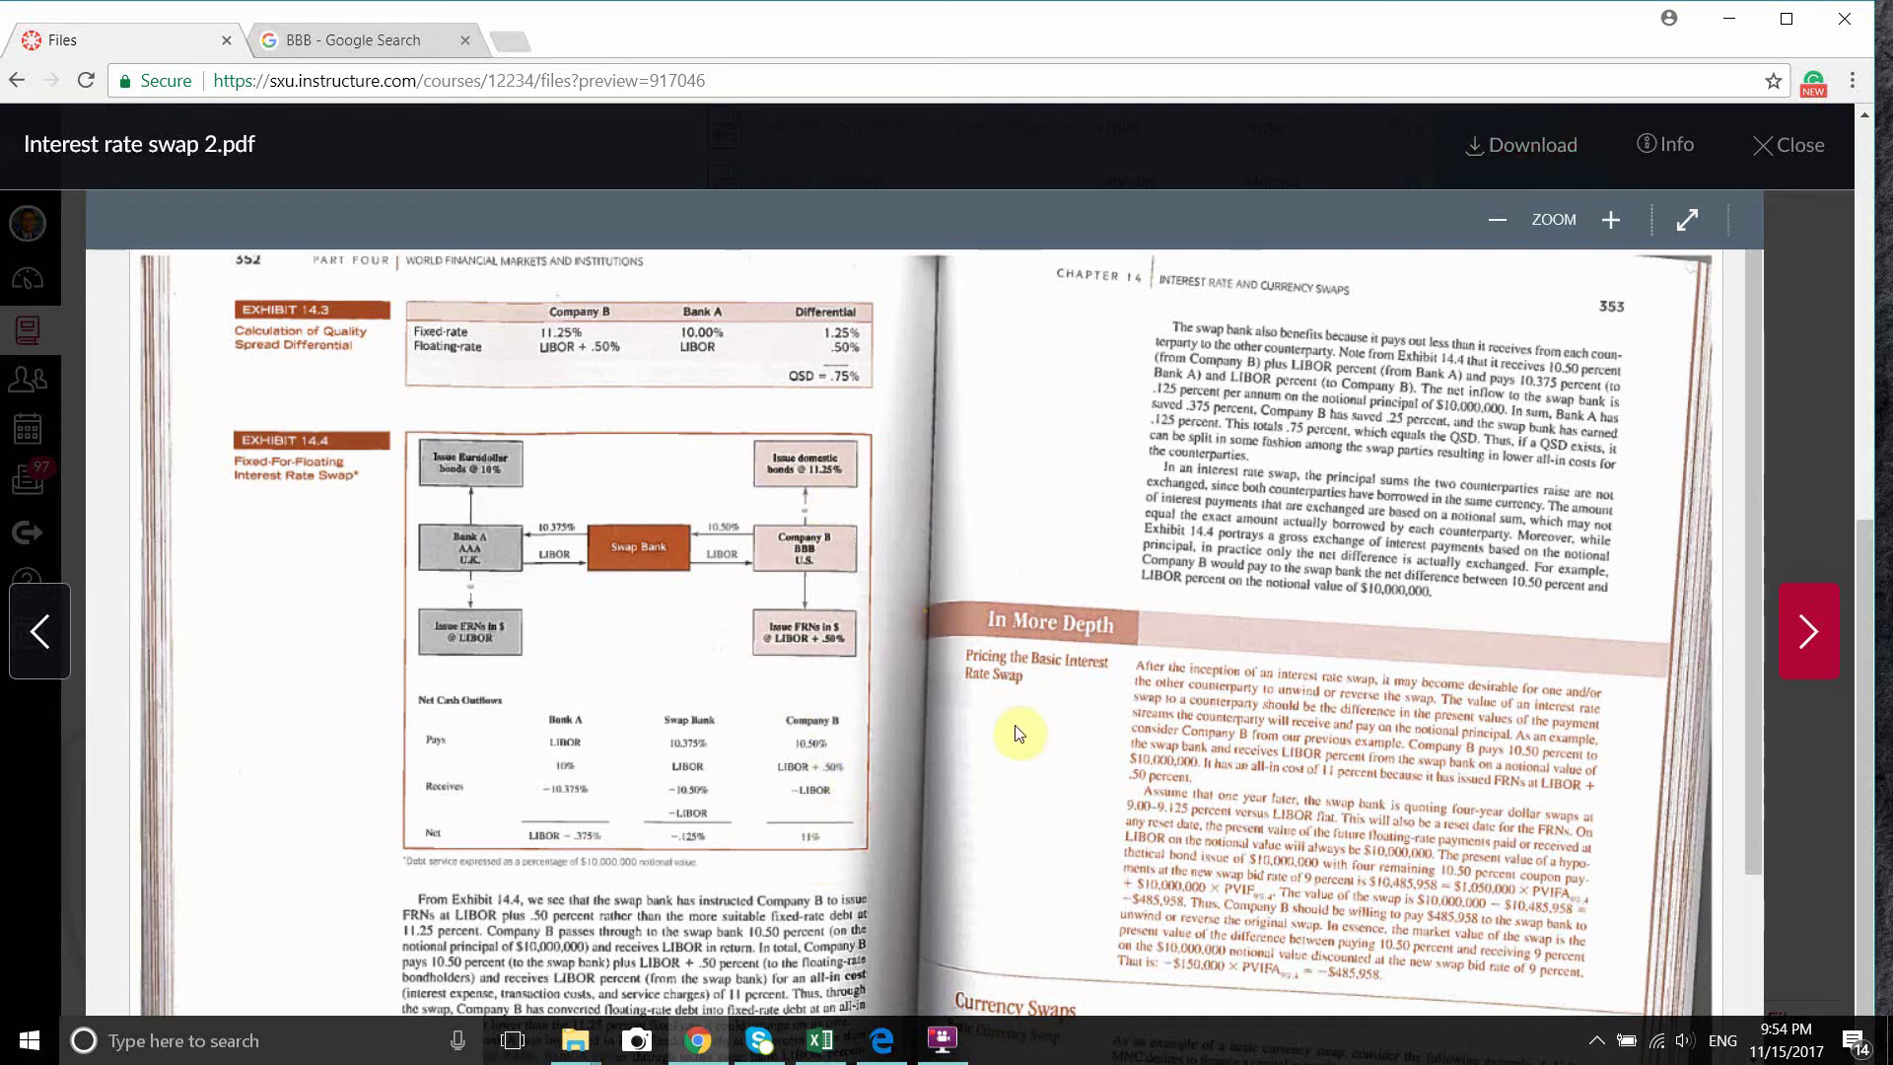
Return to the Exercise Swap workbook in Excel and examine the fixed and floating loan rates of Company A and Company B.
left_click(818, 1047)
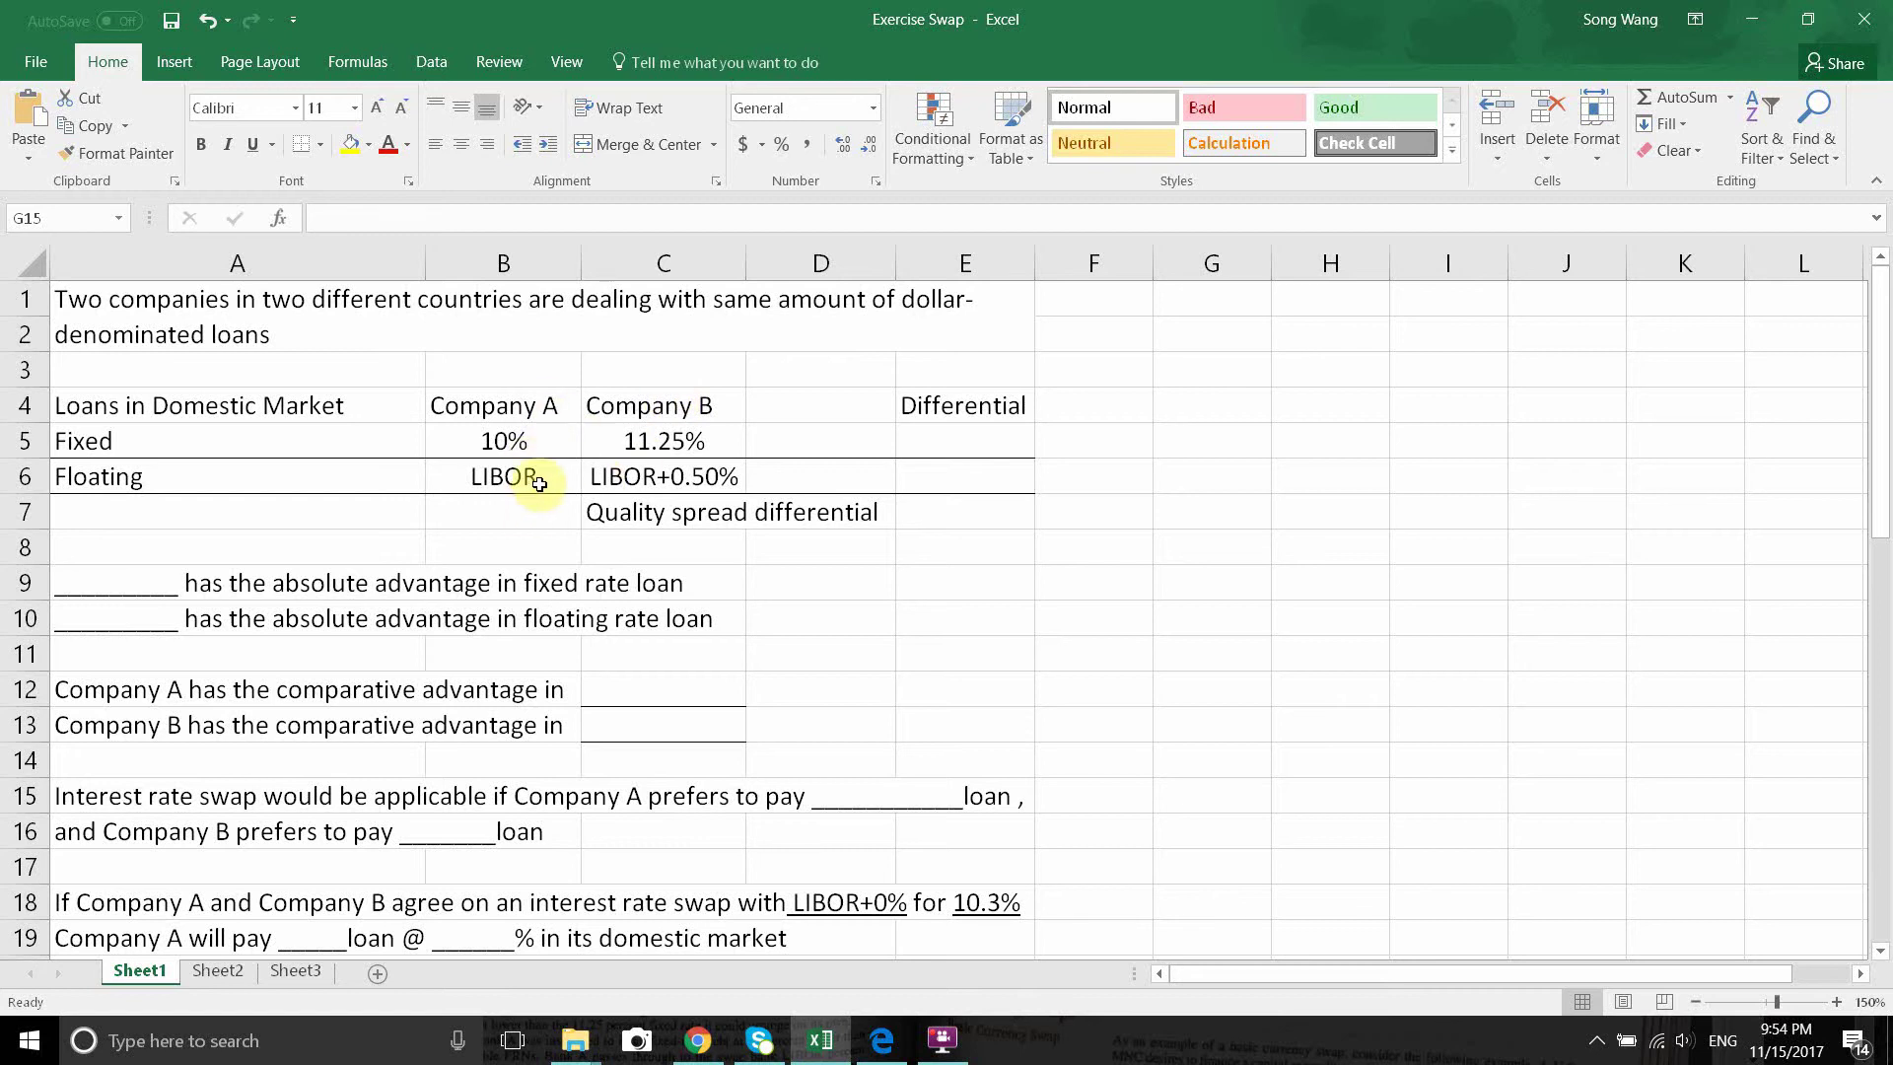
left_click(505, 438)
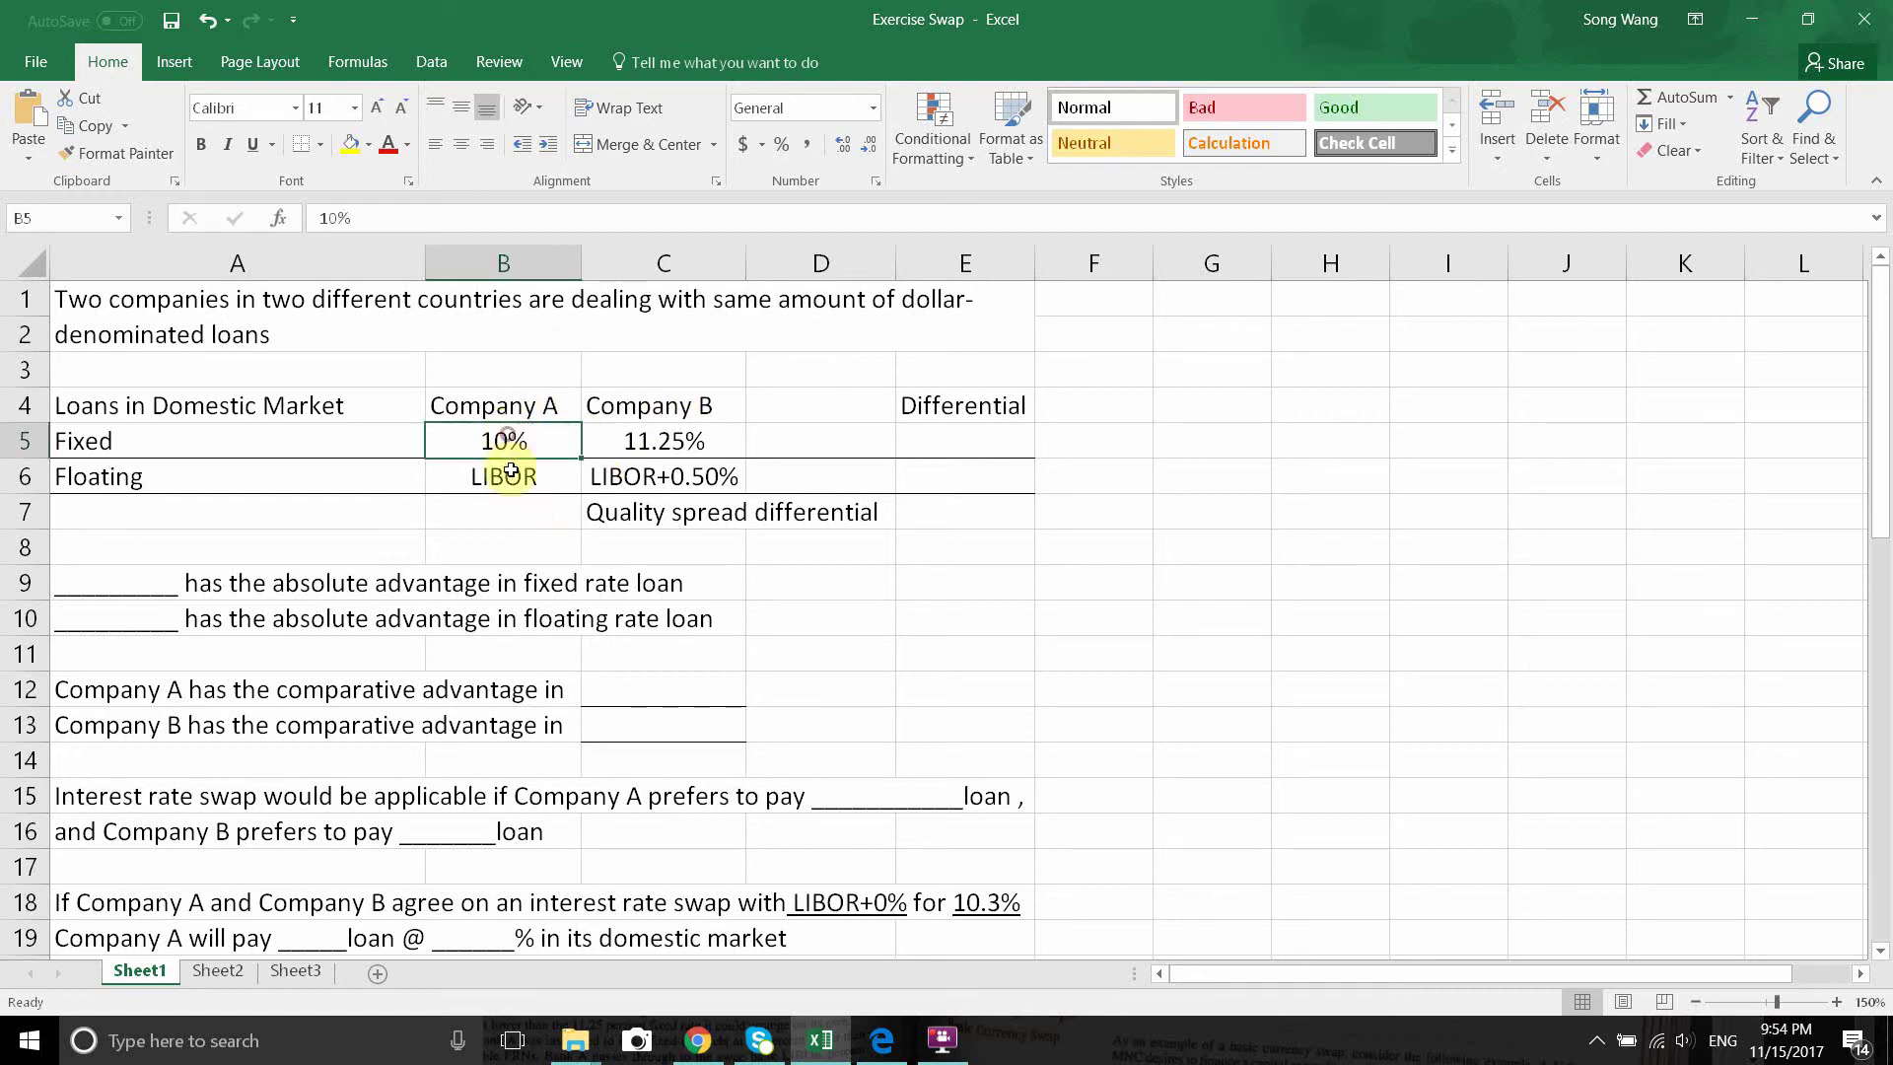
left_click_drag(510, 471, 512, 481)
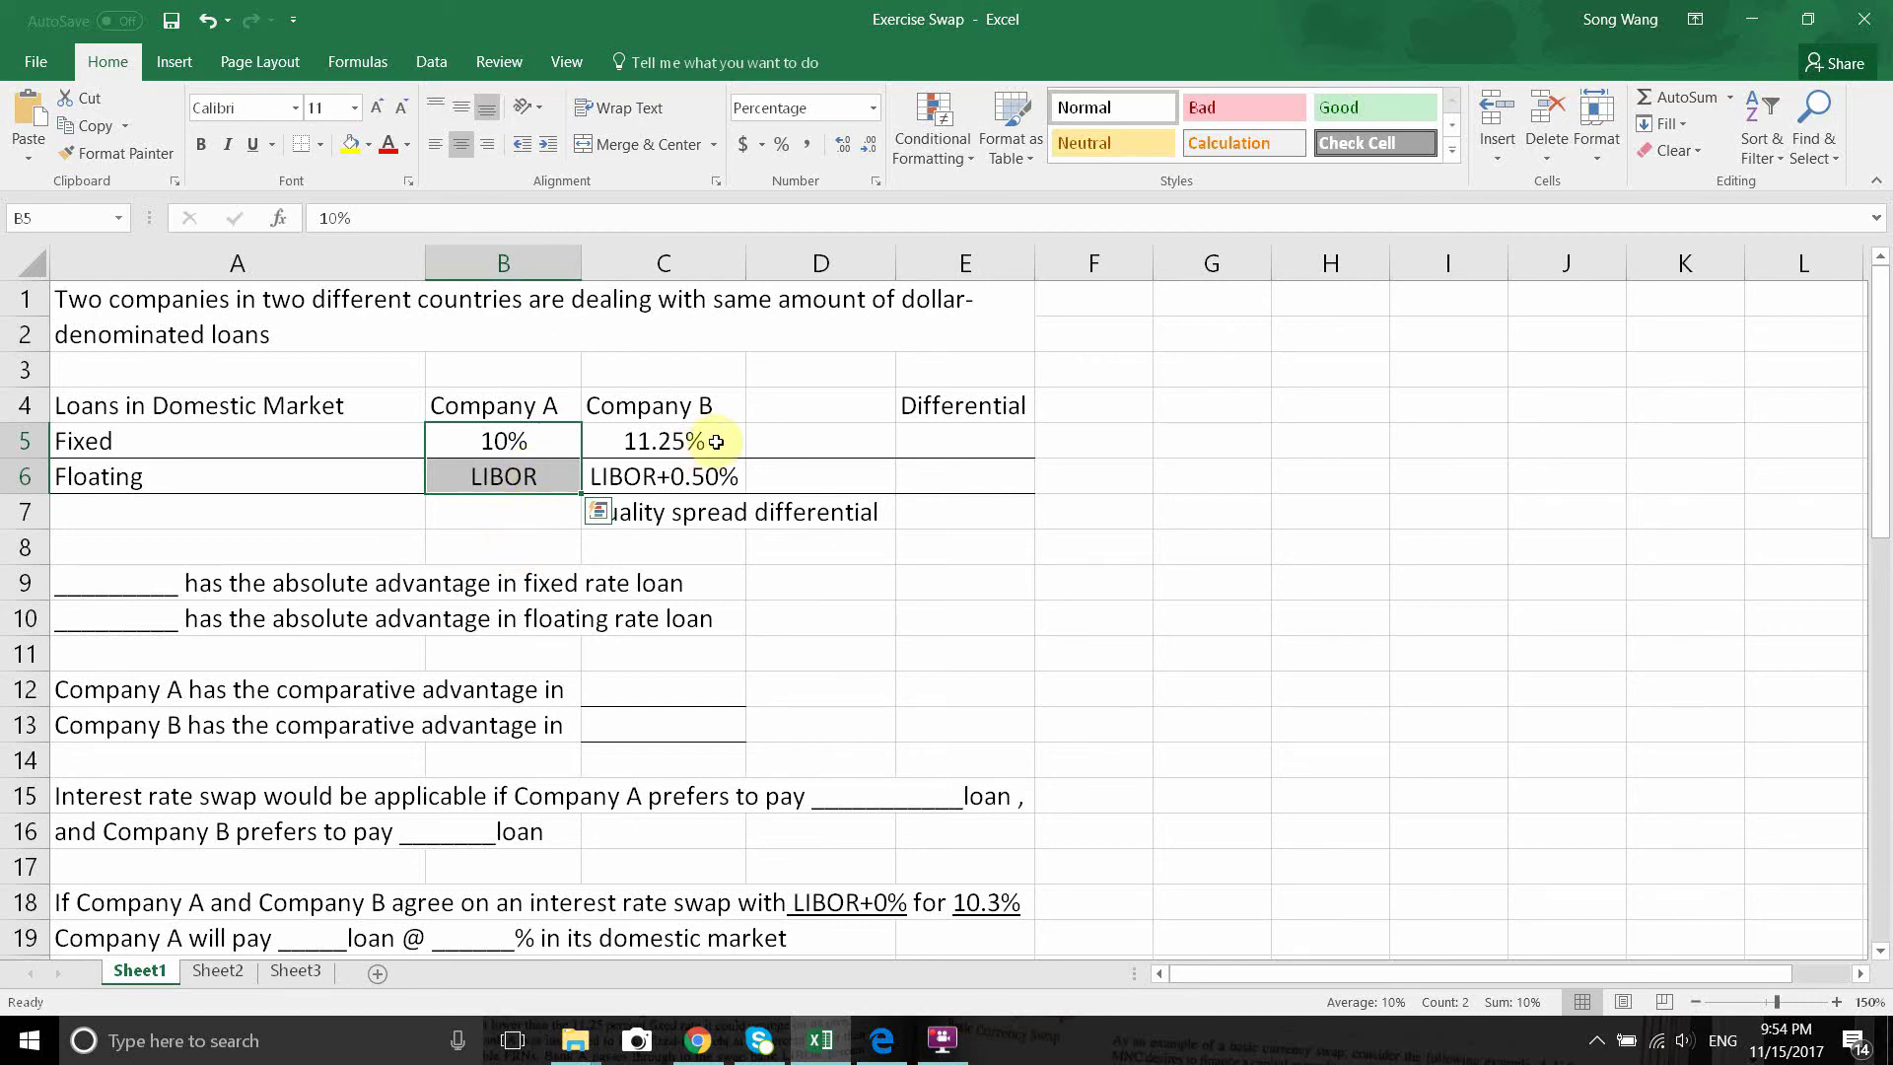
left_click(726, 542)
left_click(686, 428)
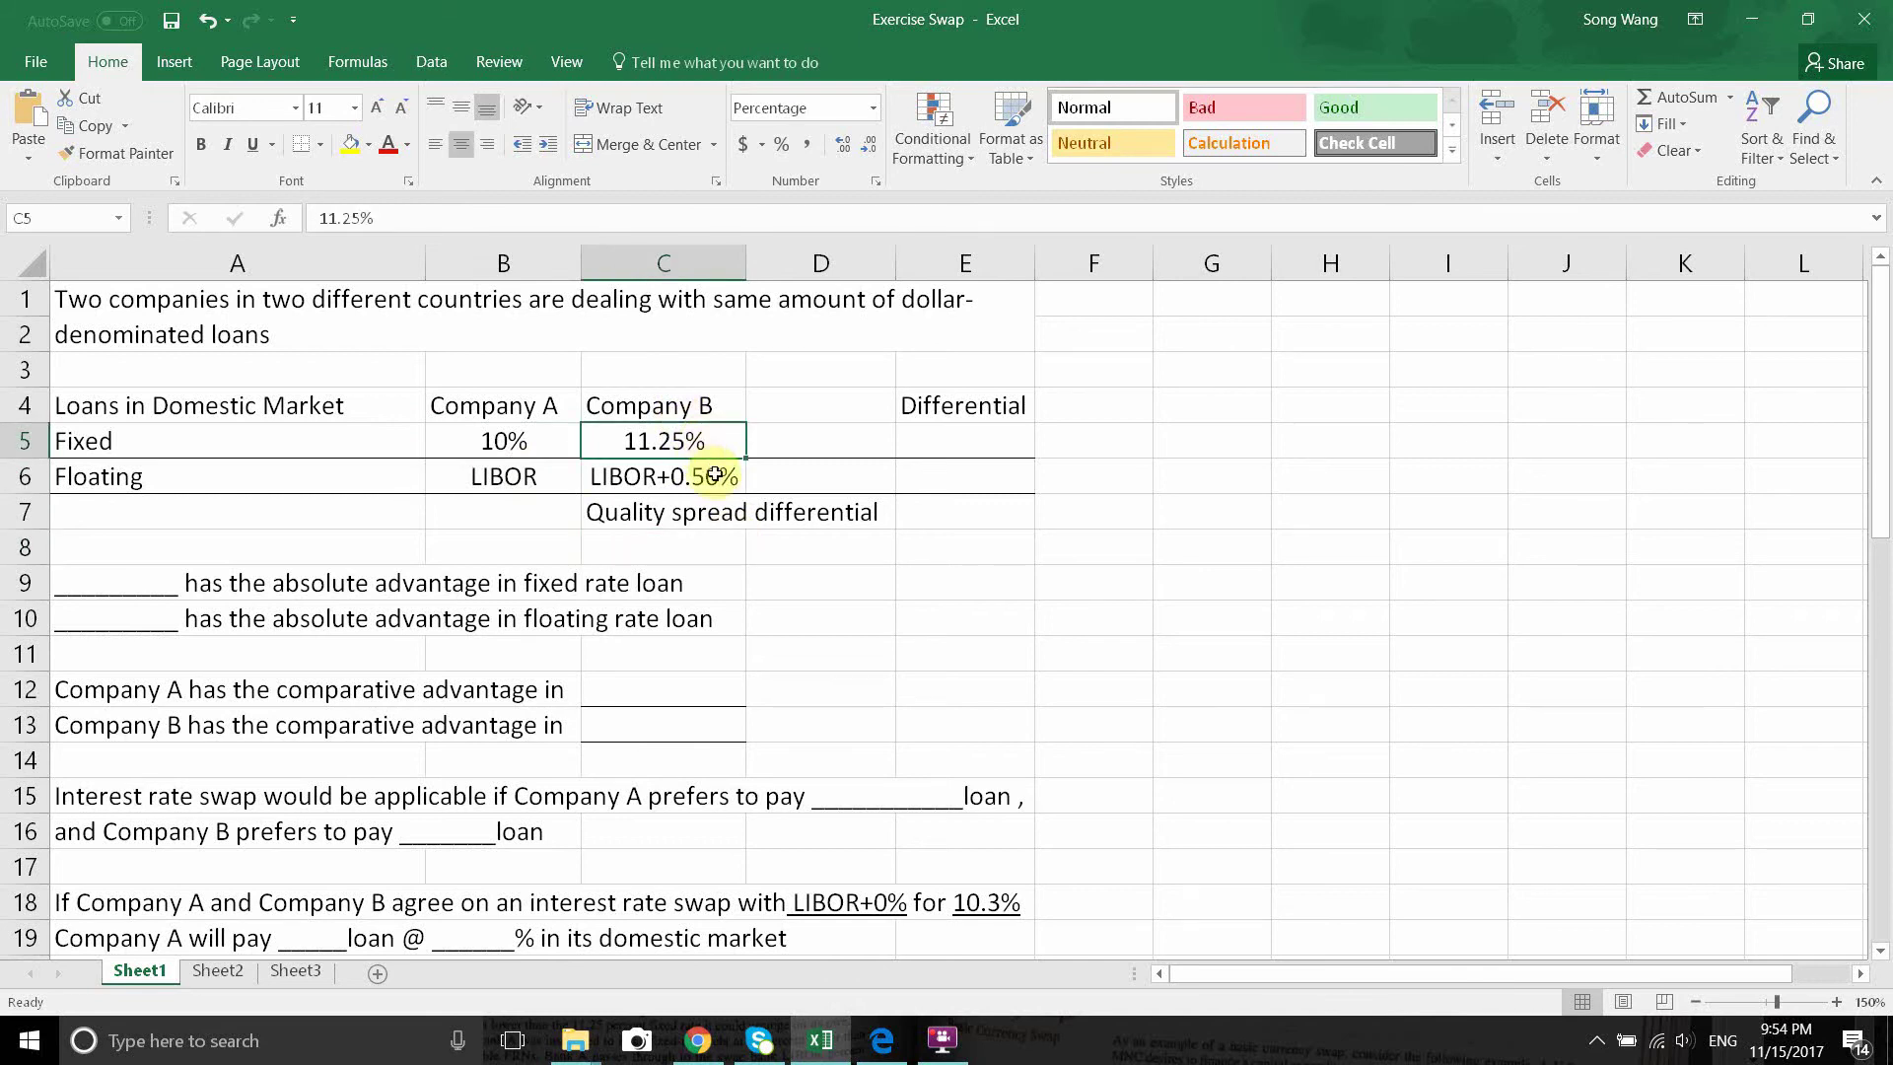
left_click(717, 477)
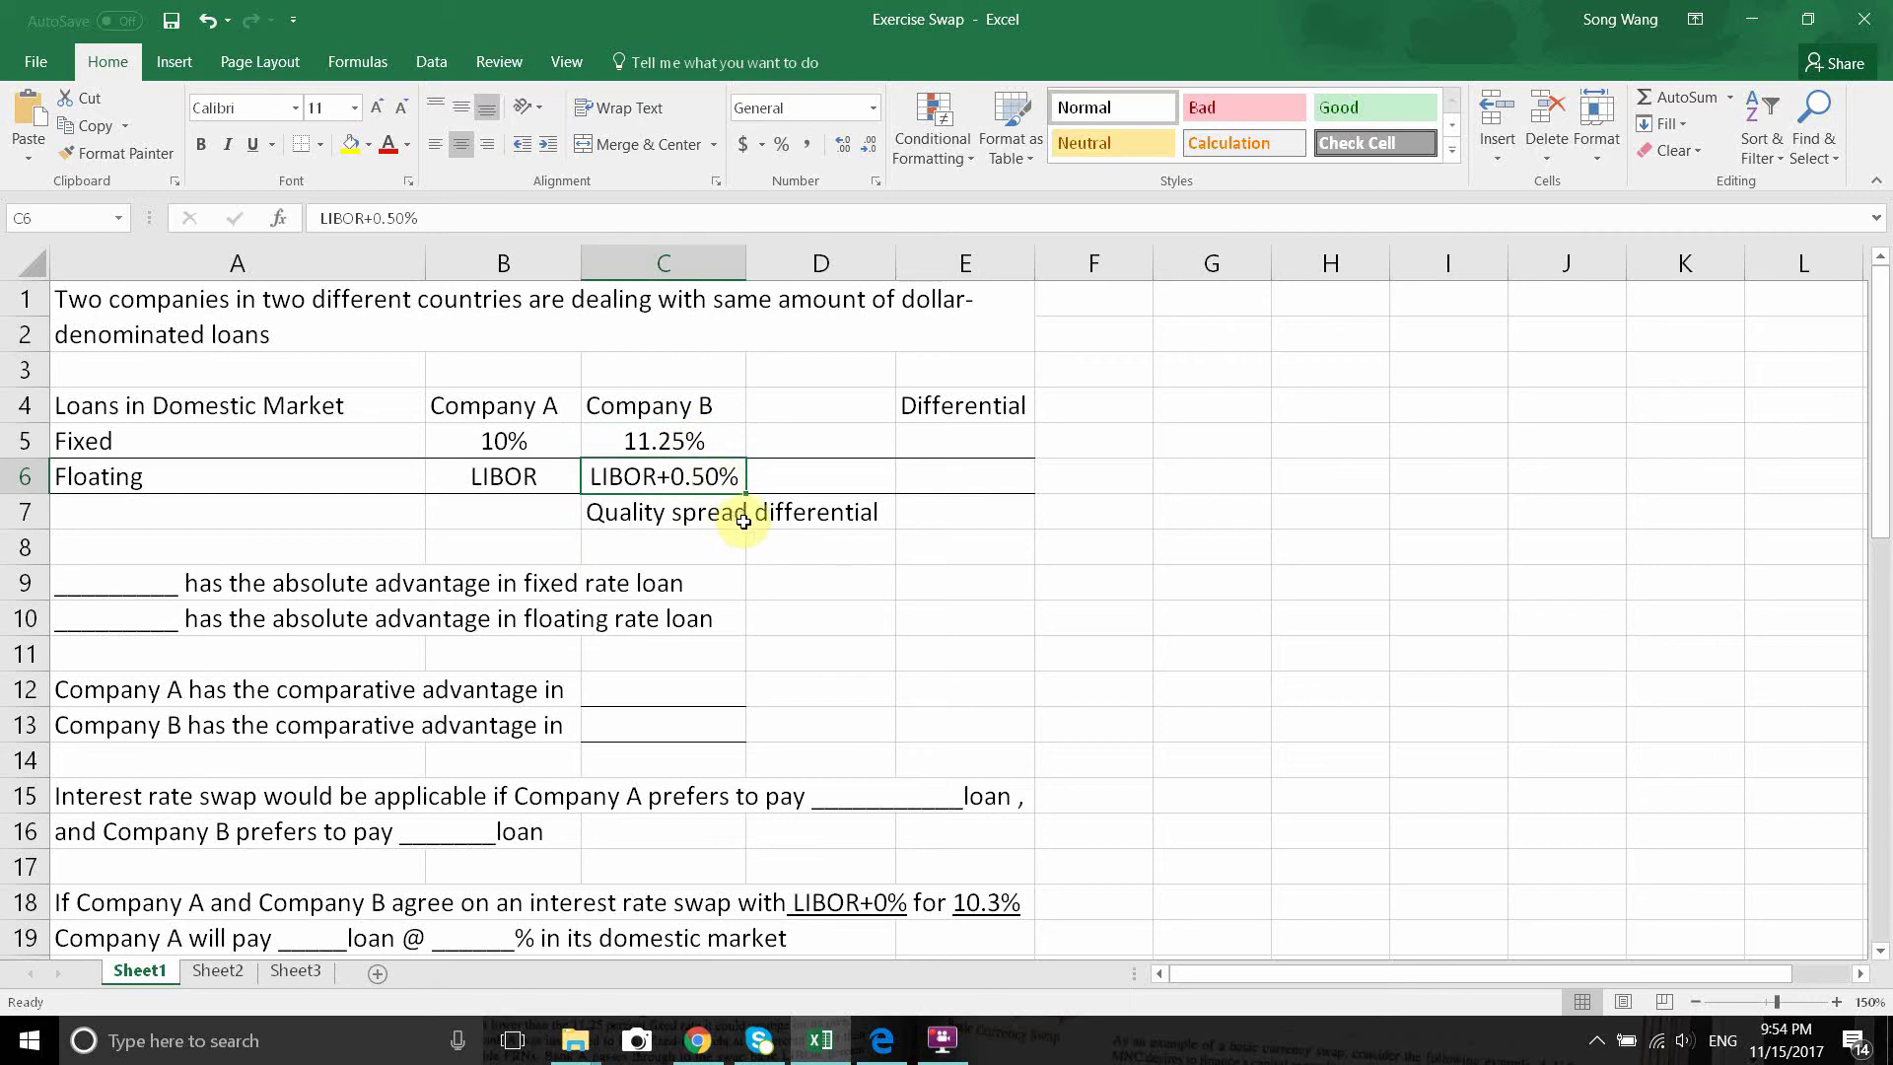
left_click(846, 590)
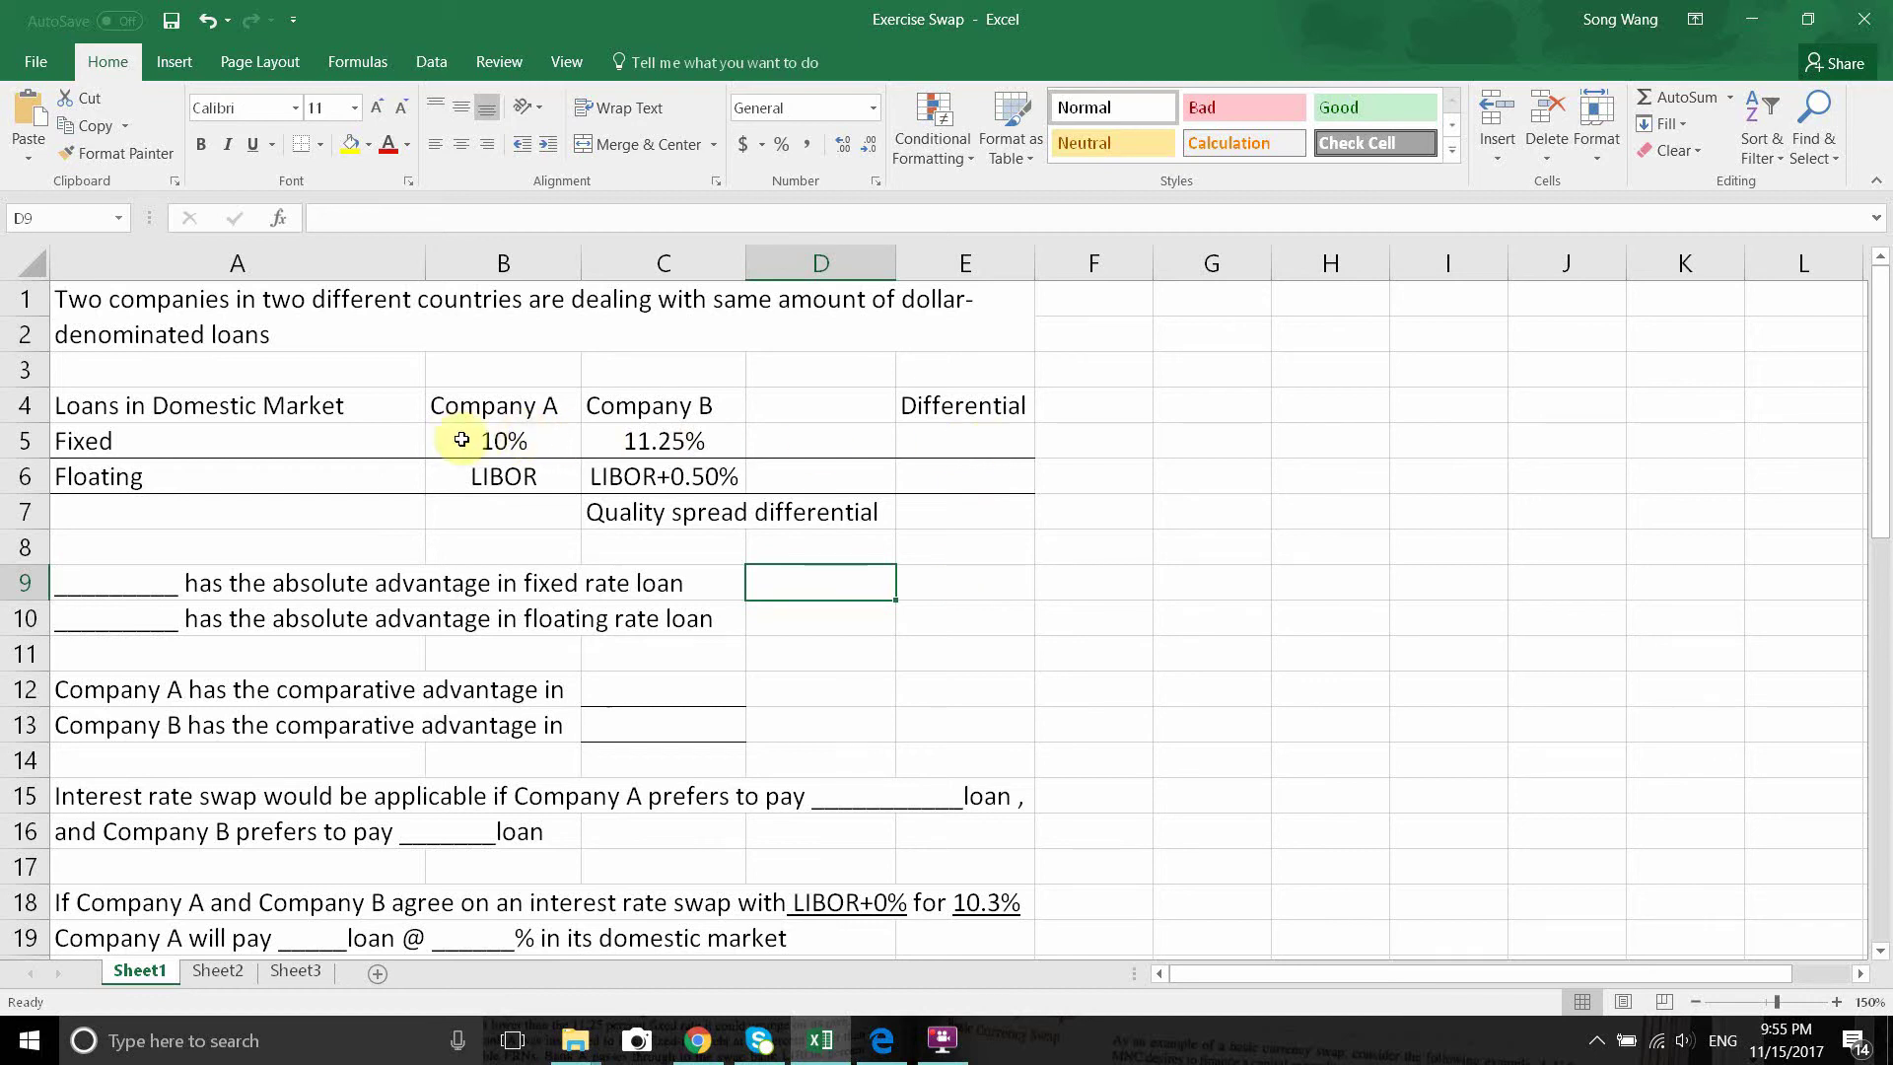
type("w")
left_click(558, 435)
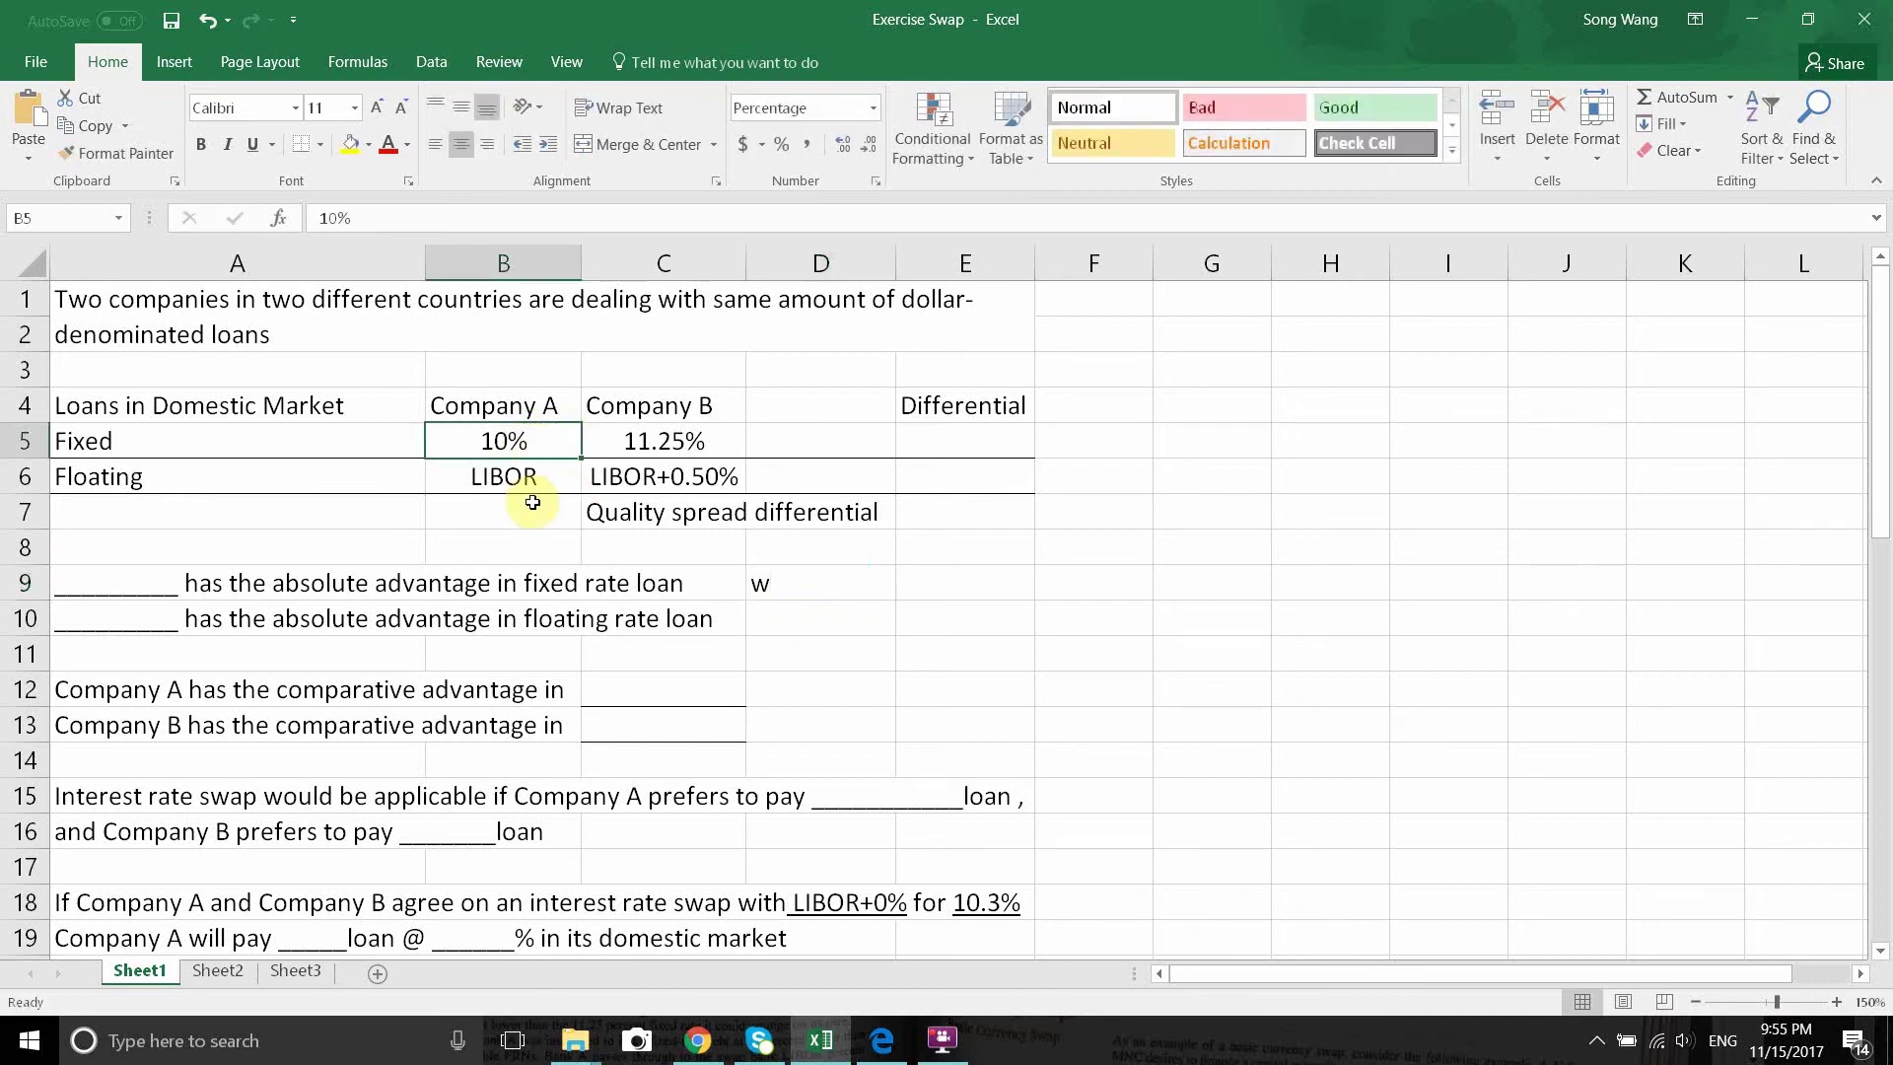
left_click(706, 482)
left_click(507, 440)
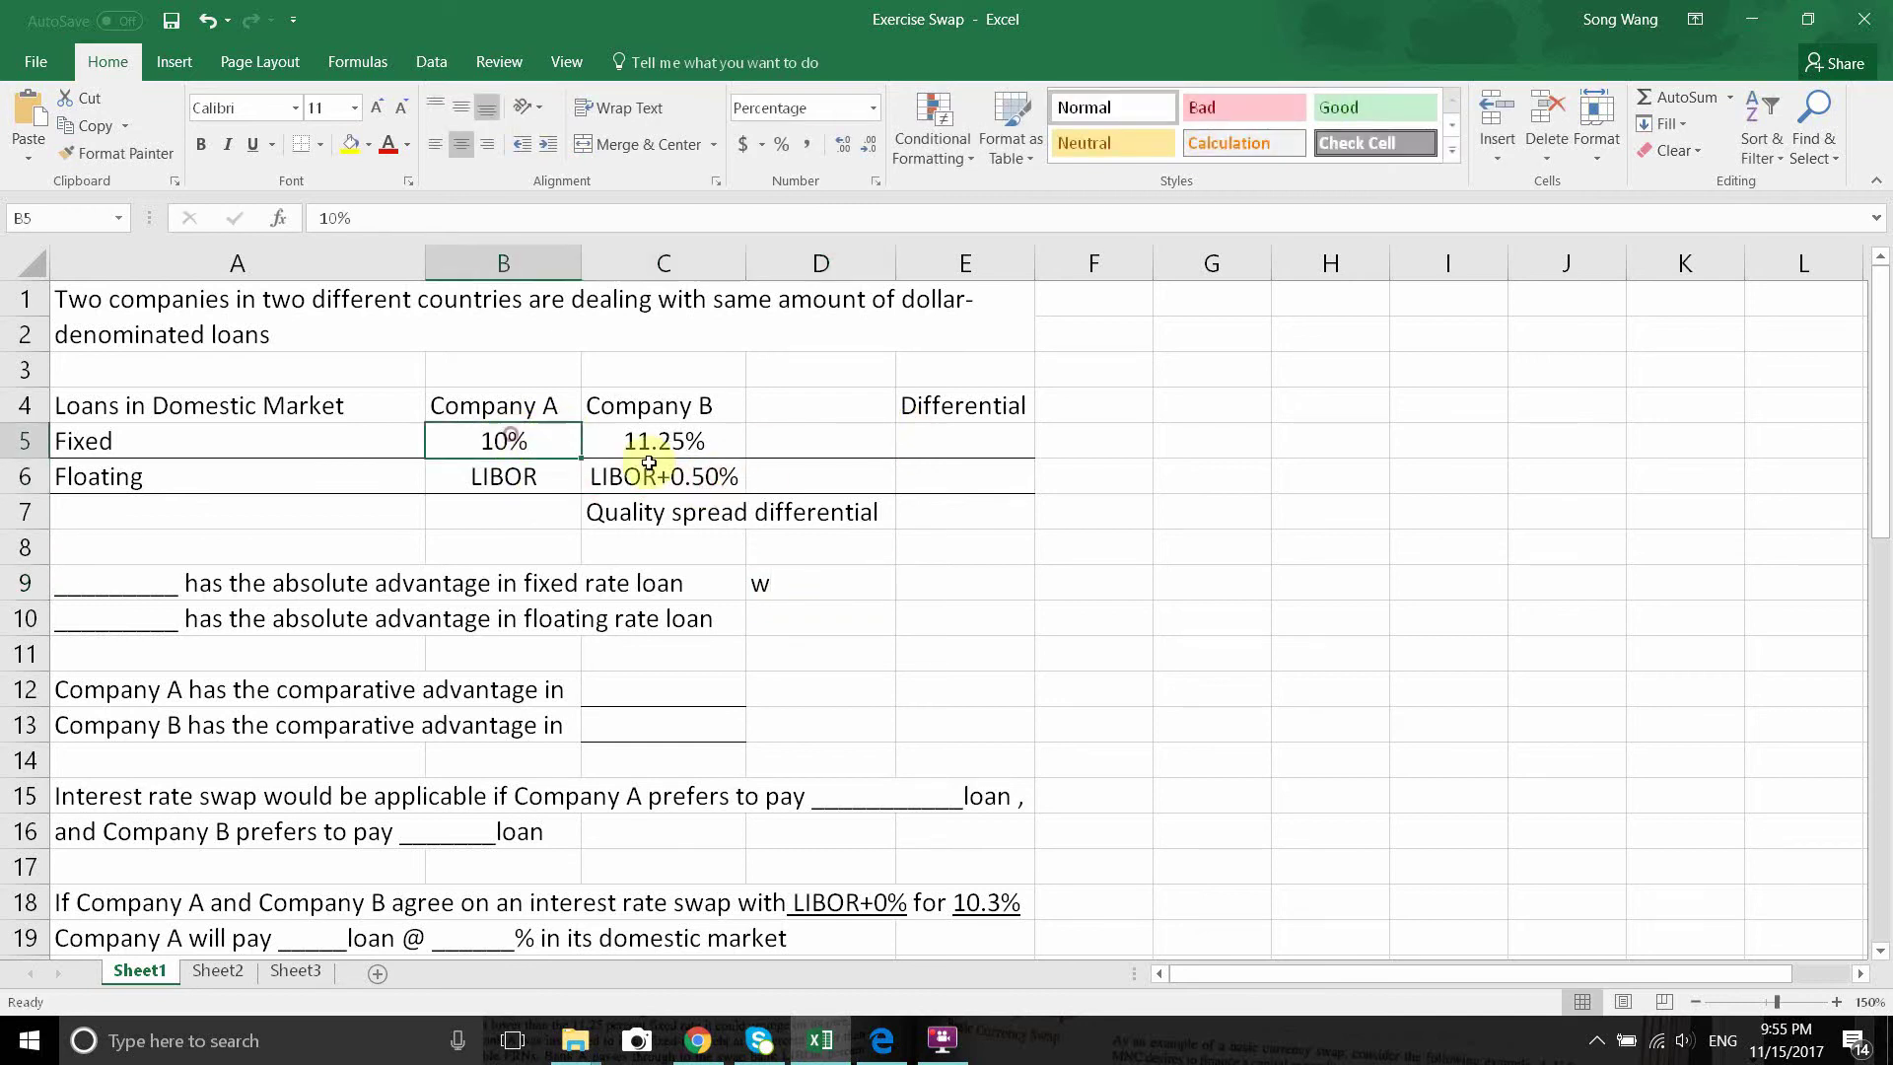
left_click(792, 579)
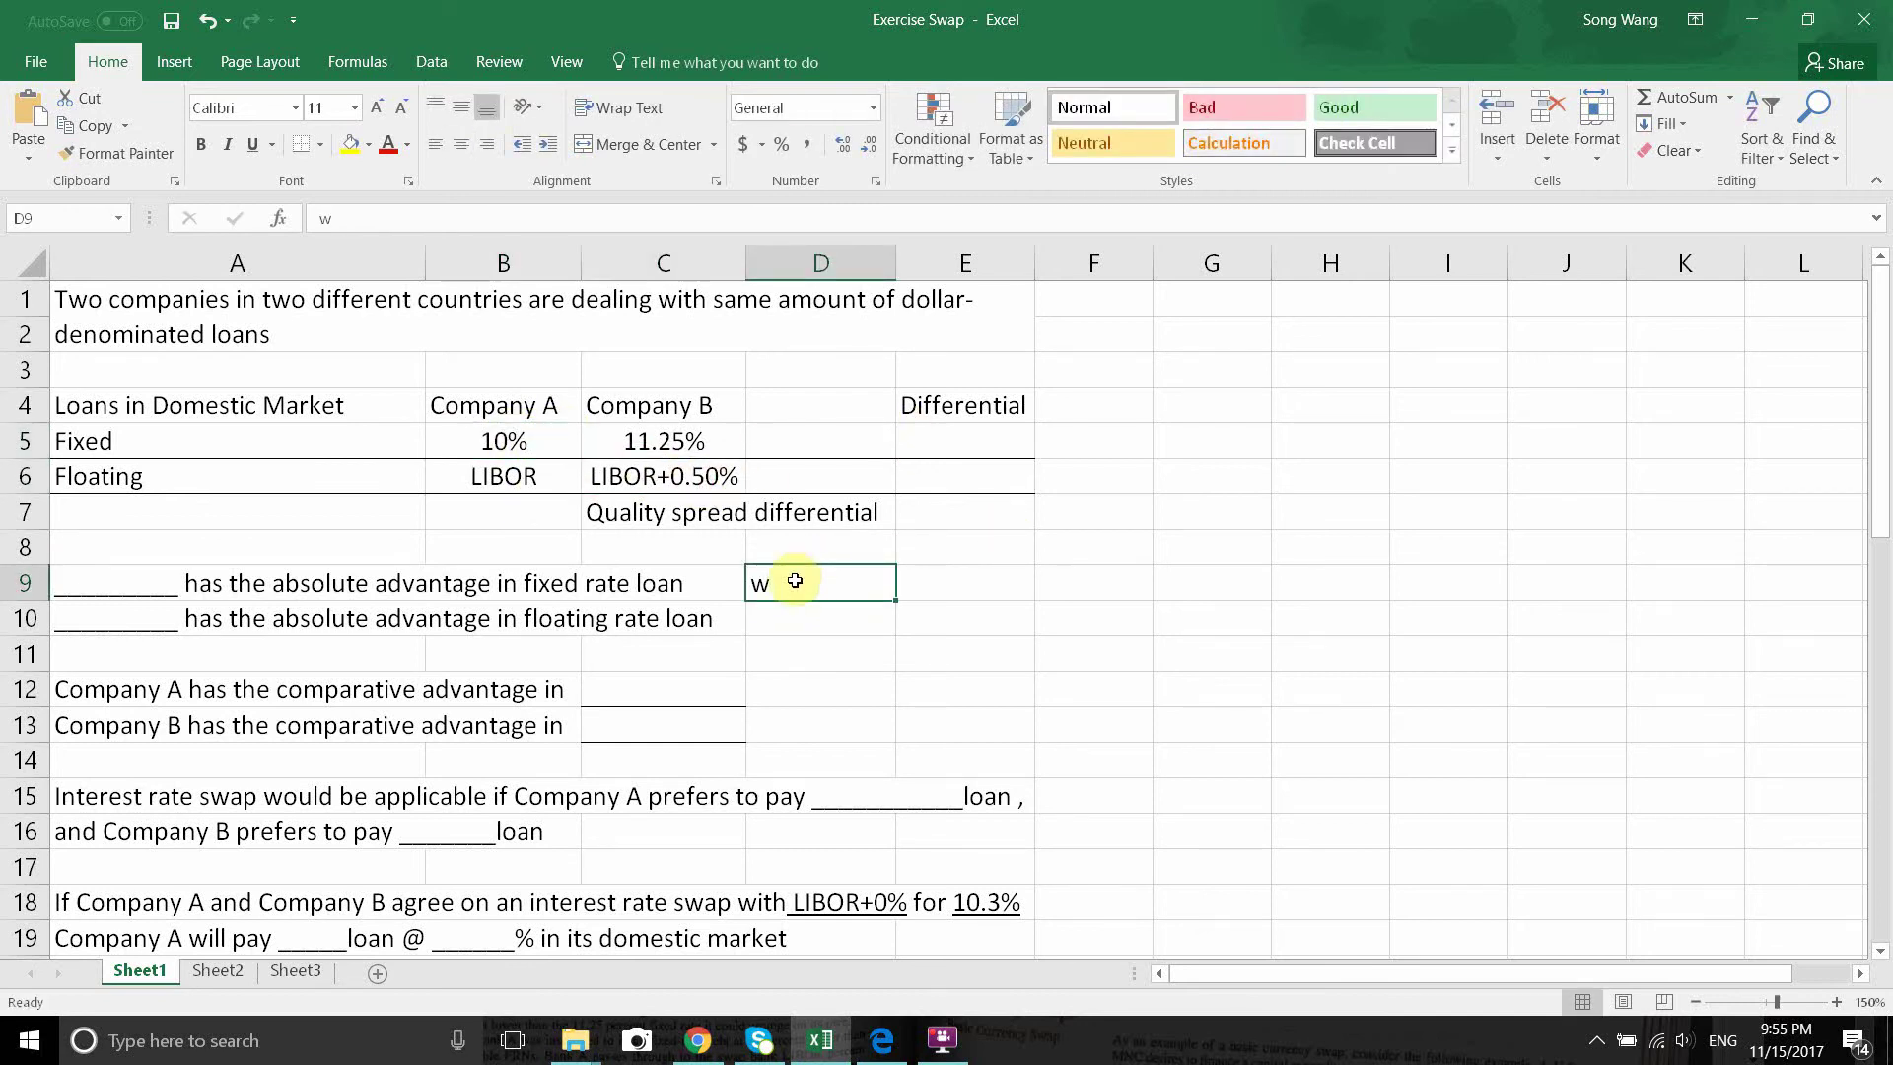
Enter the note "lower interest is BETTER!!!" in cell D8, above the absolute advantage questions.
left_click(794, 552)
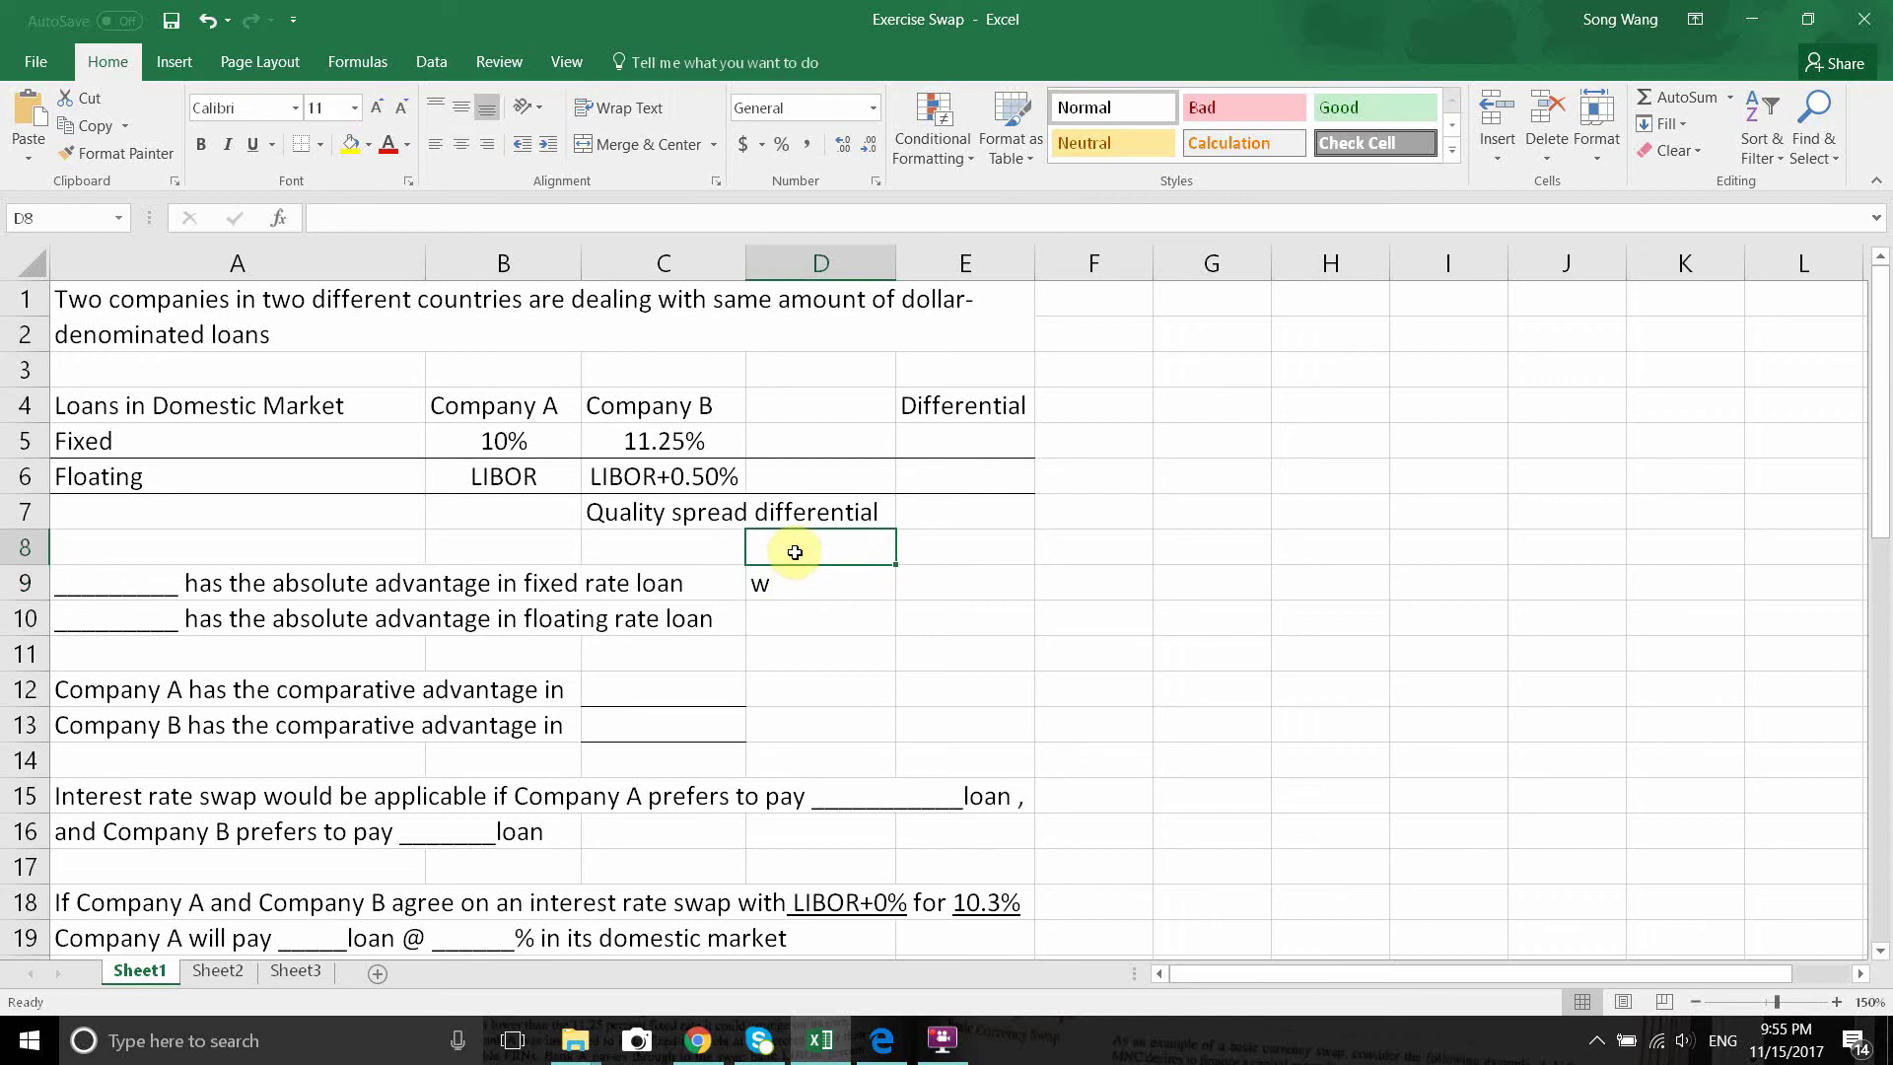
type("lower intere")
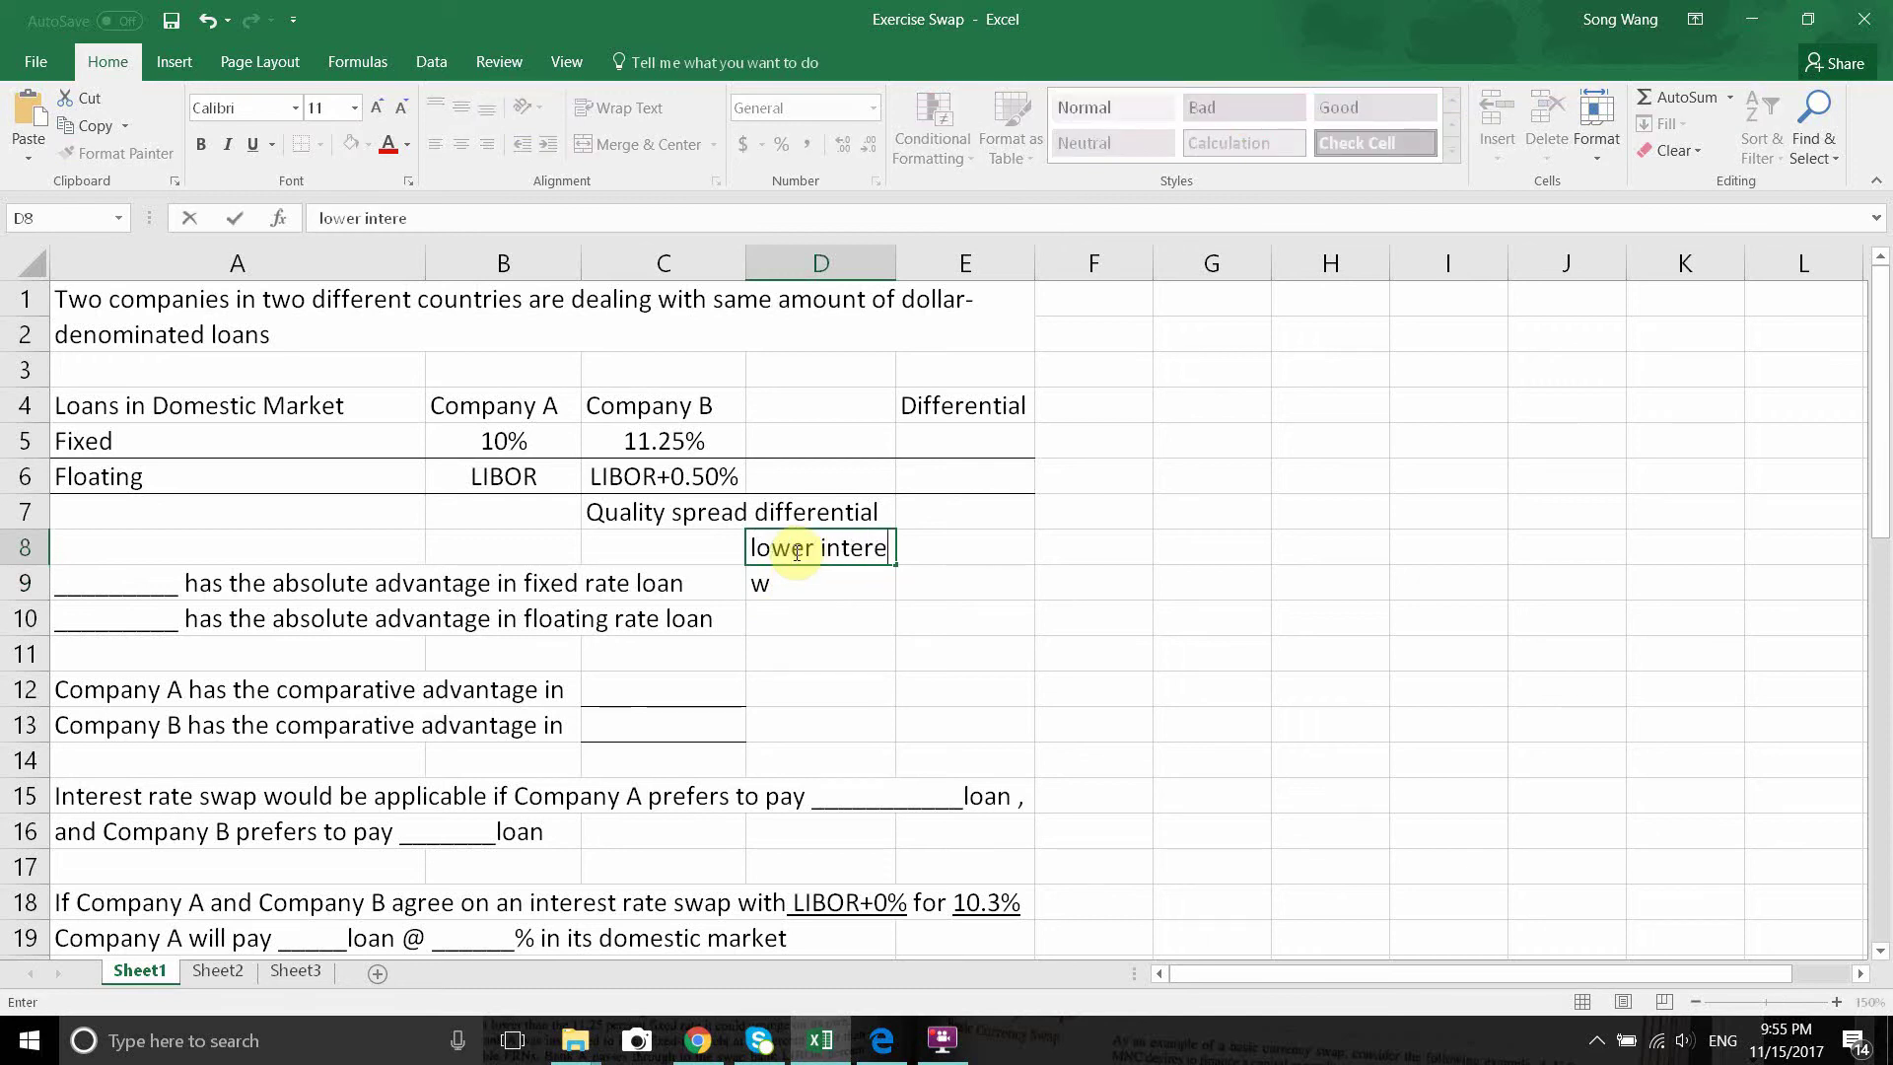
type("st in")
type(" BETTER!!!")
key("Return")
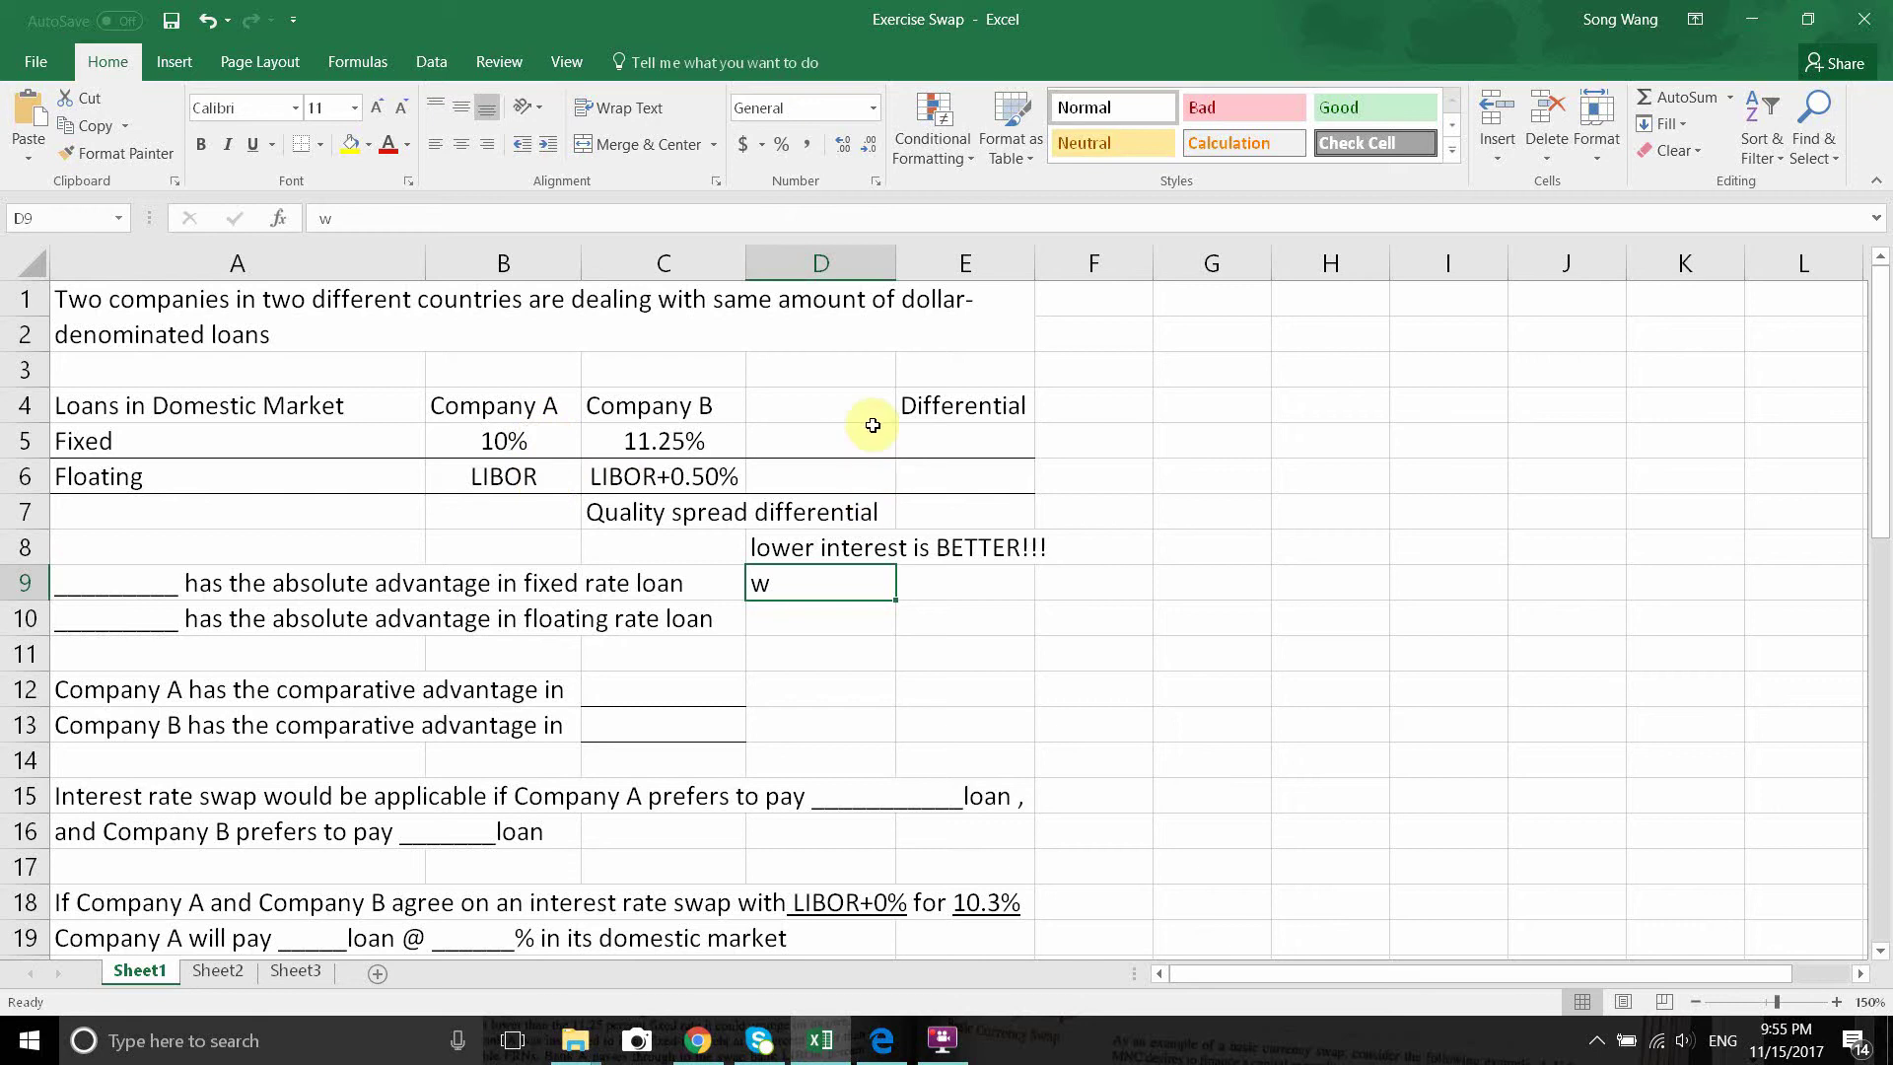
Calculate the fixed-rate differential in E5 with =11.25%-10% and format it to two decimal places.
left_click(922, 443)
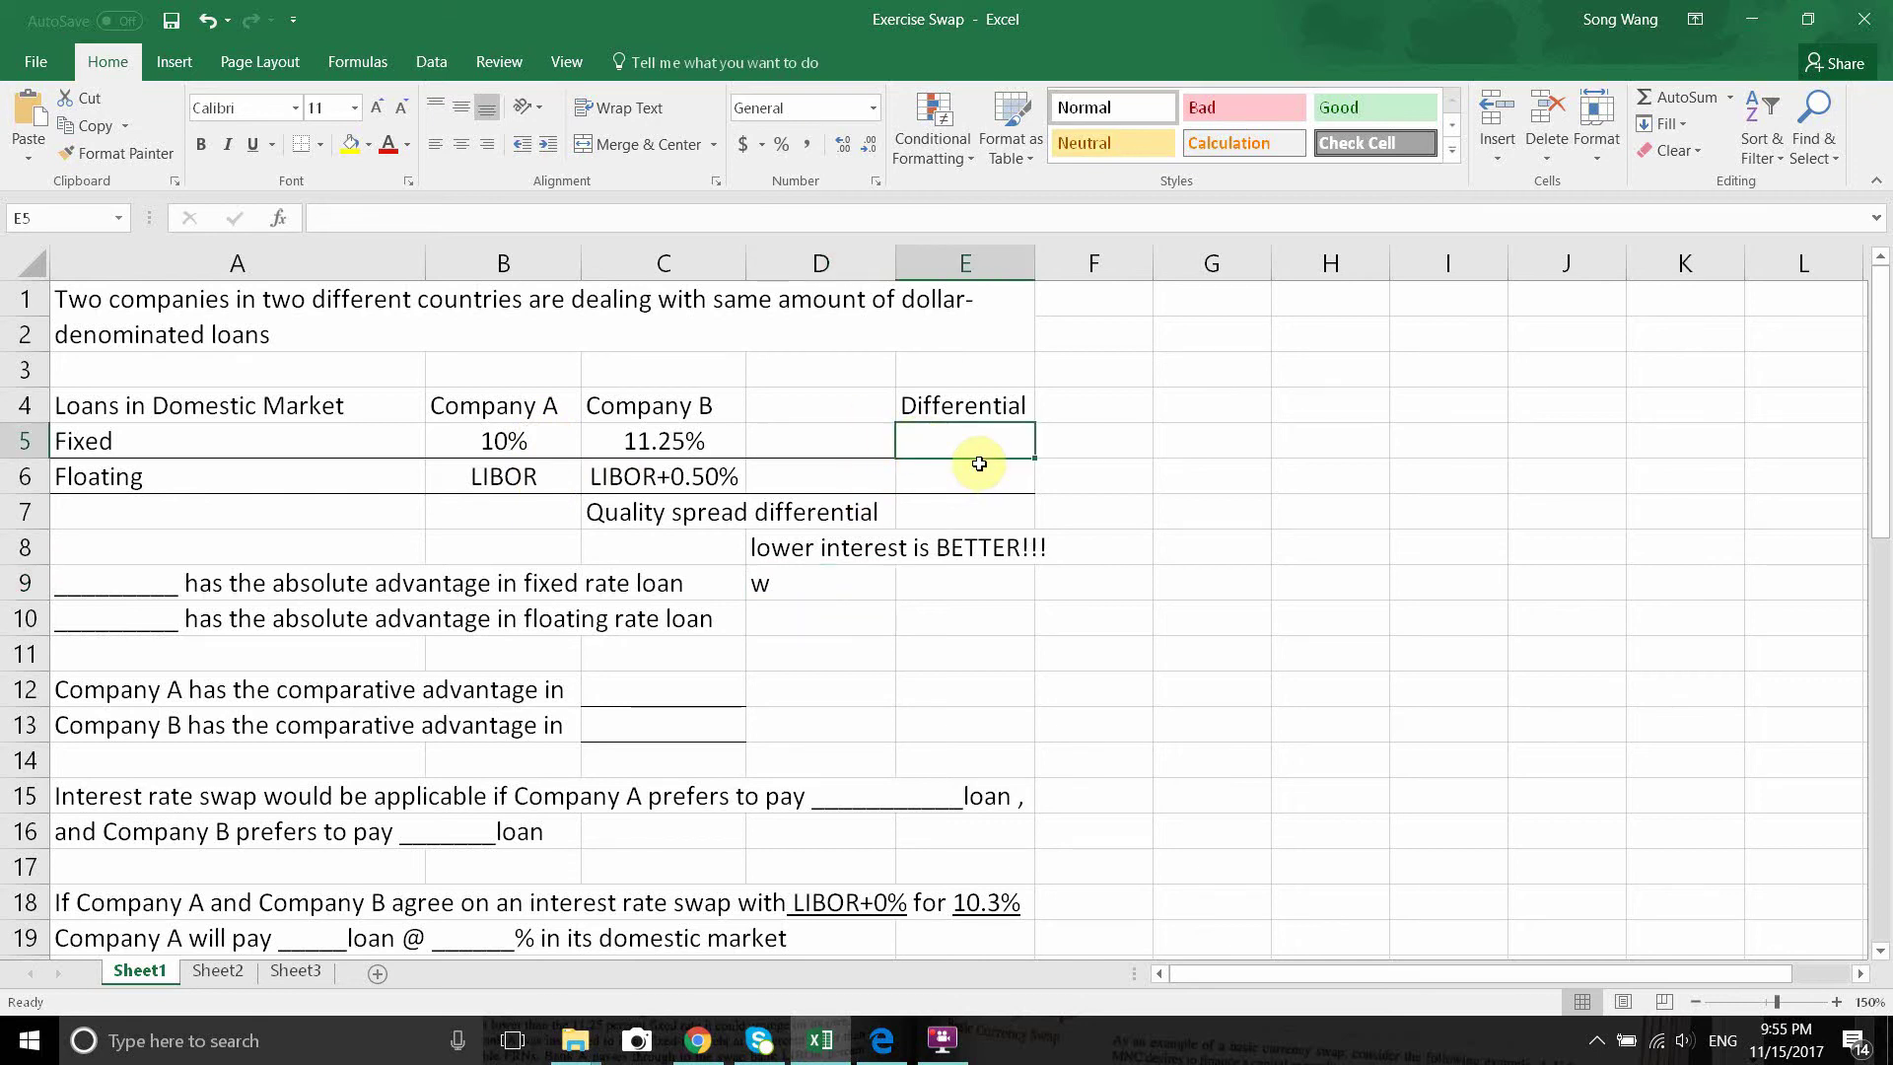
type("=1")
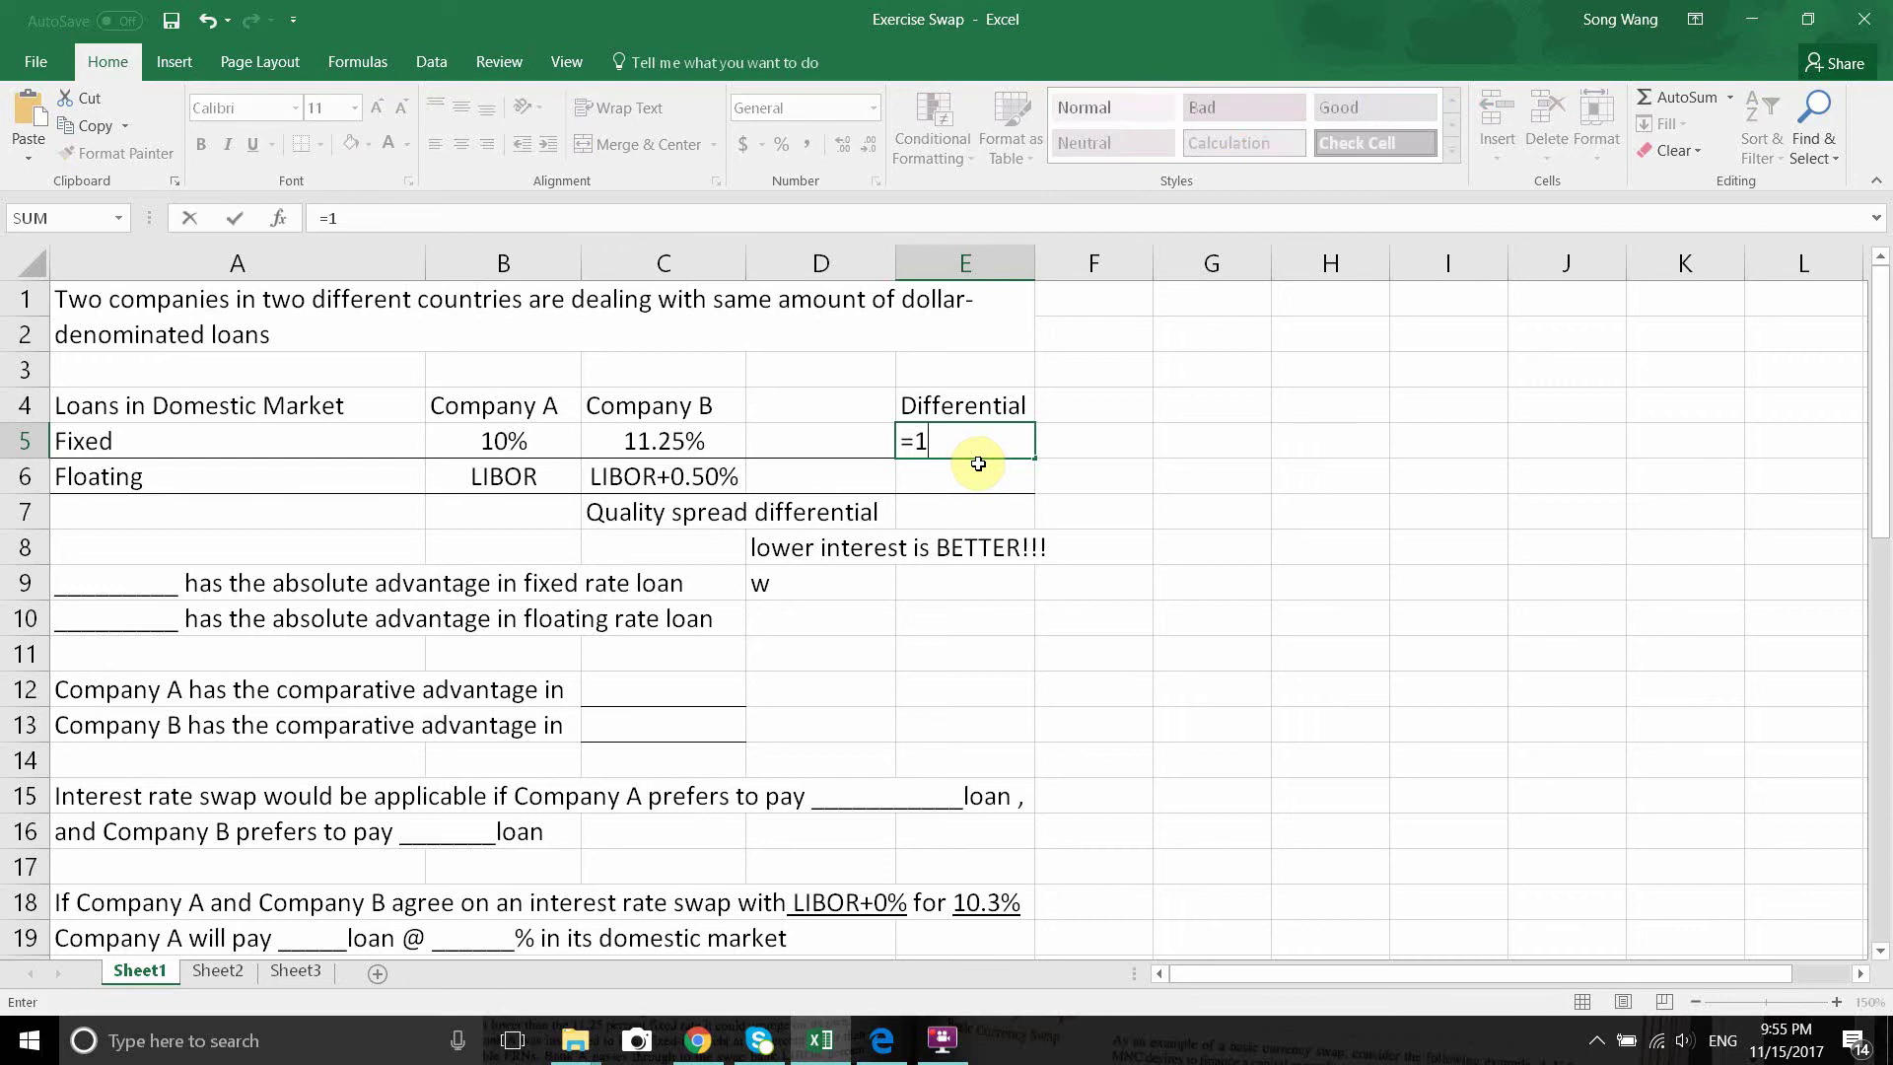
type("1.25%-10%")
key("Return")
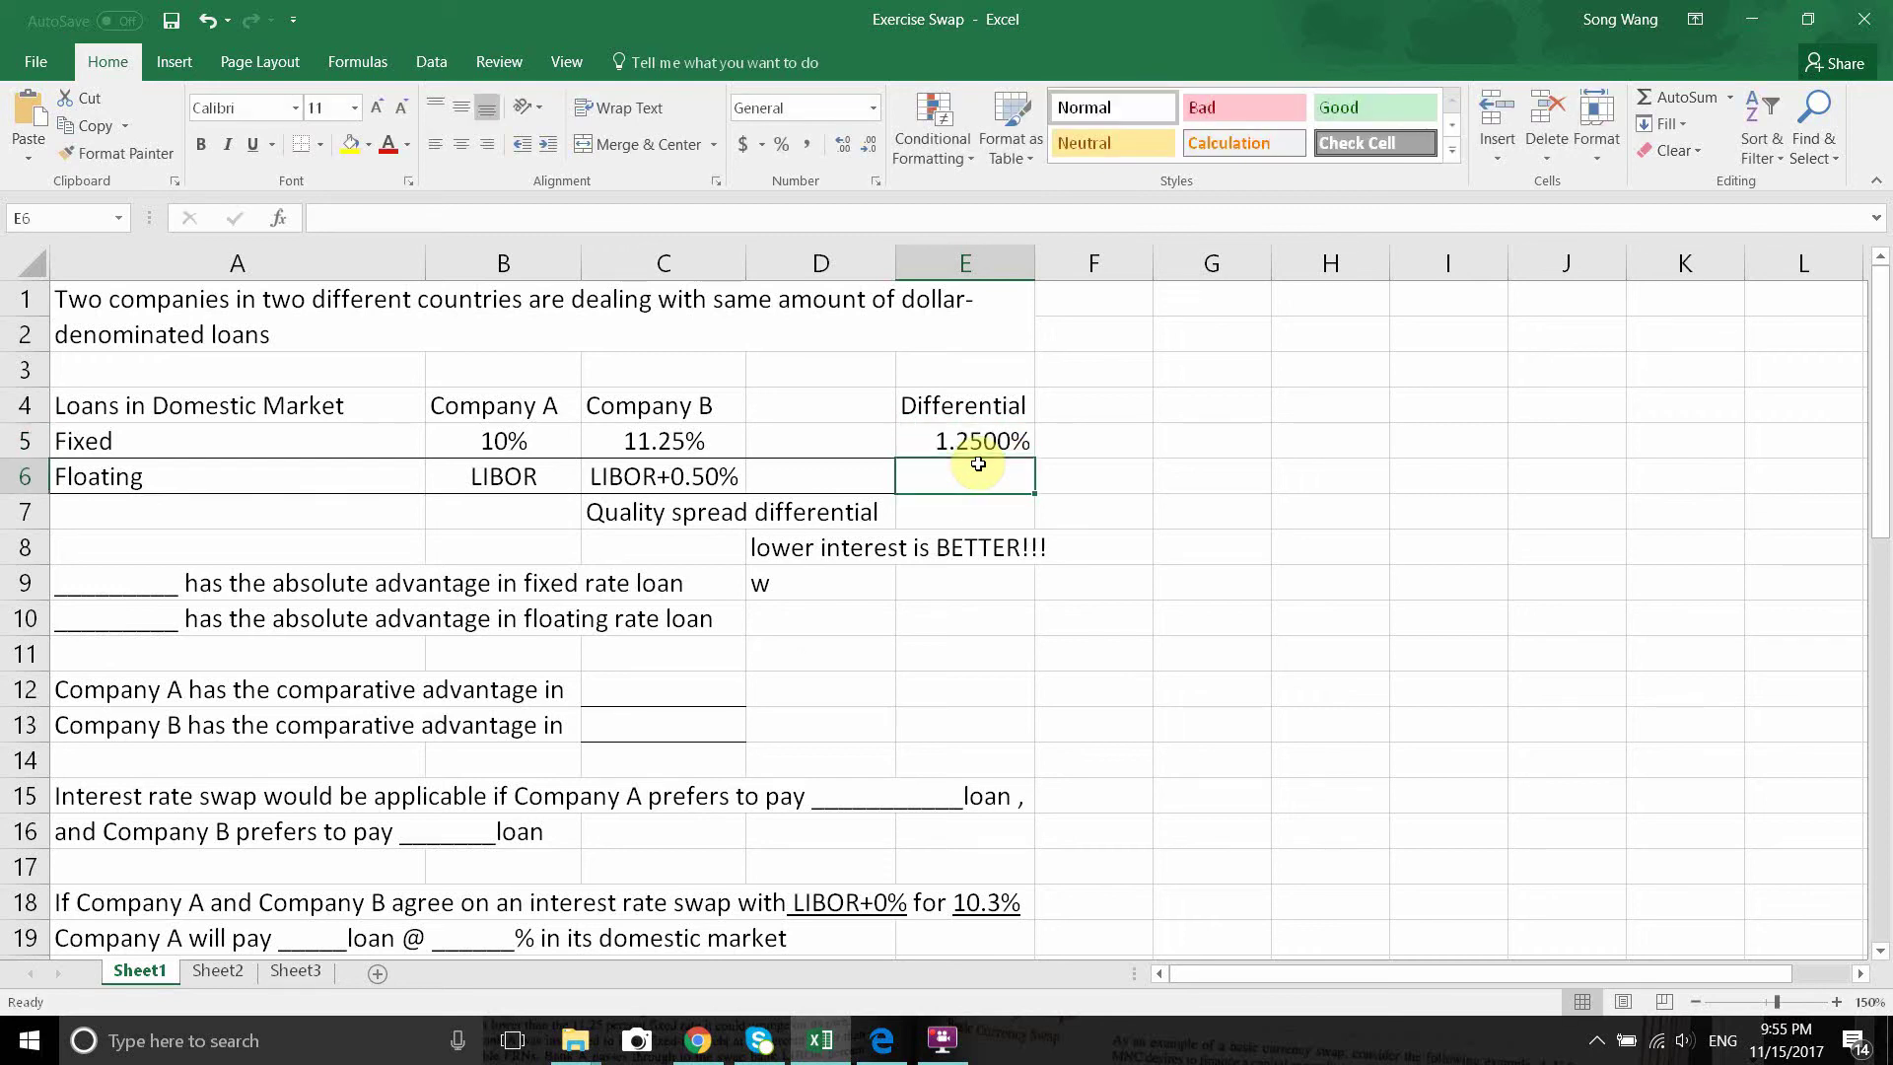
left_click(973, 434)
left_click(869, 144)
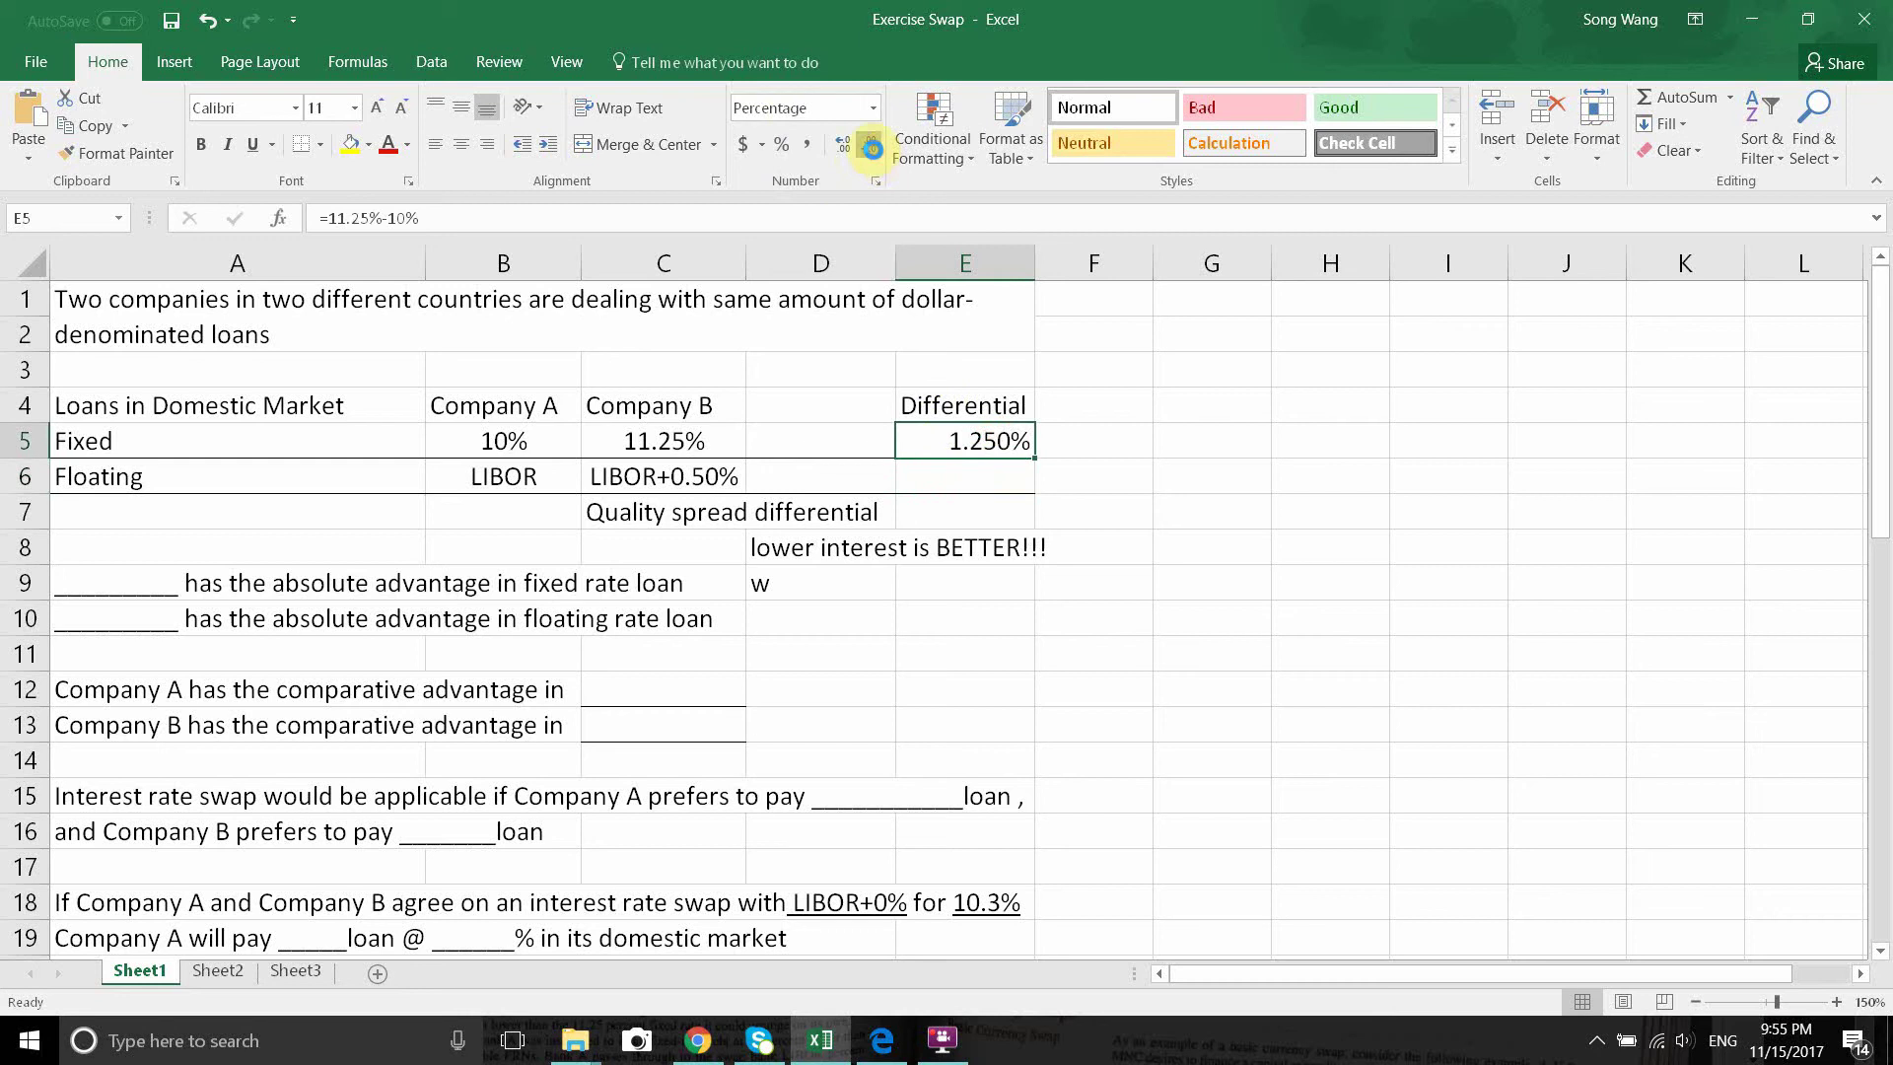
left_click(868, 144)
Enter 0.5% as the floating-rate differential in cell E6.
left_click(981, 483)
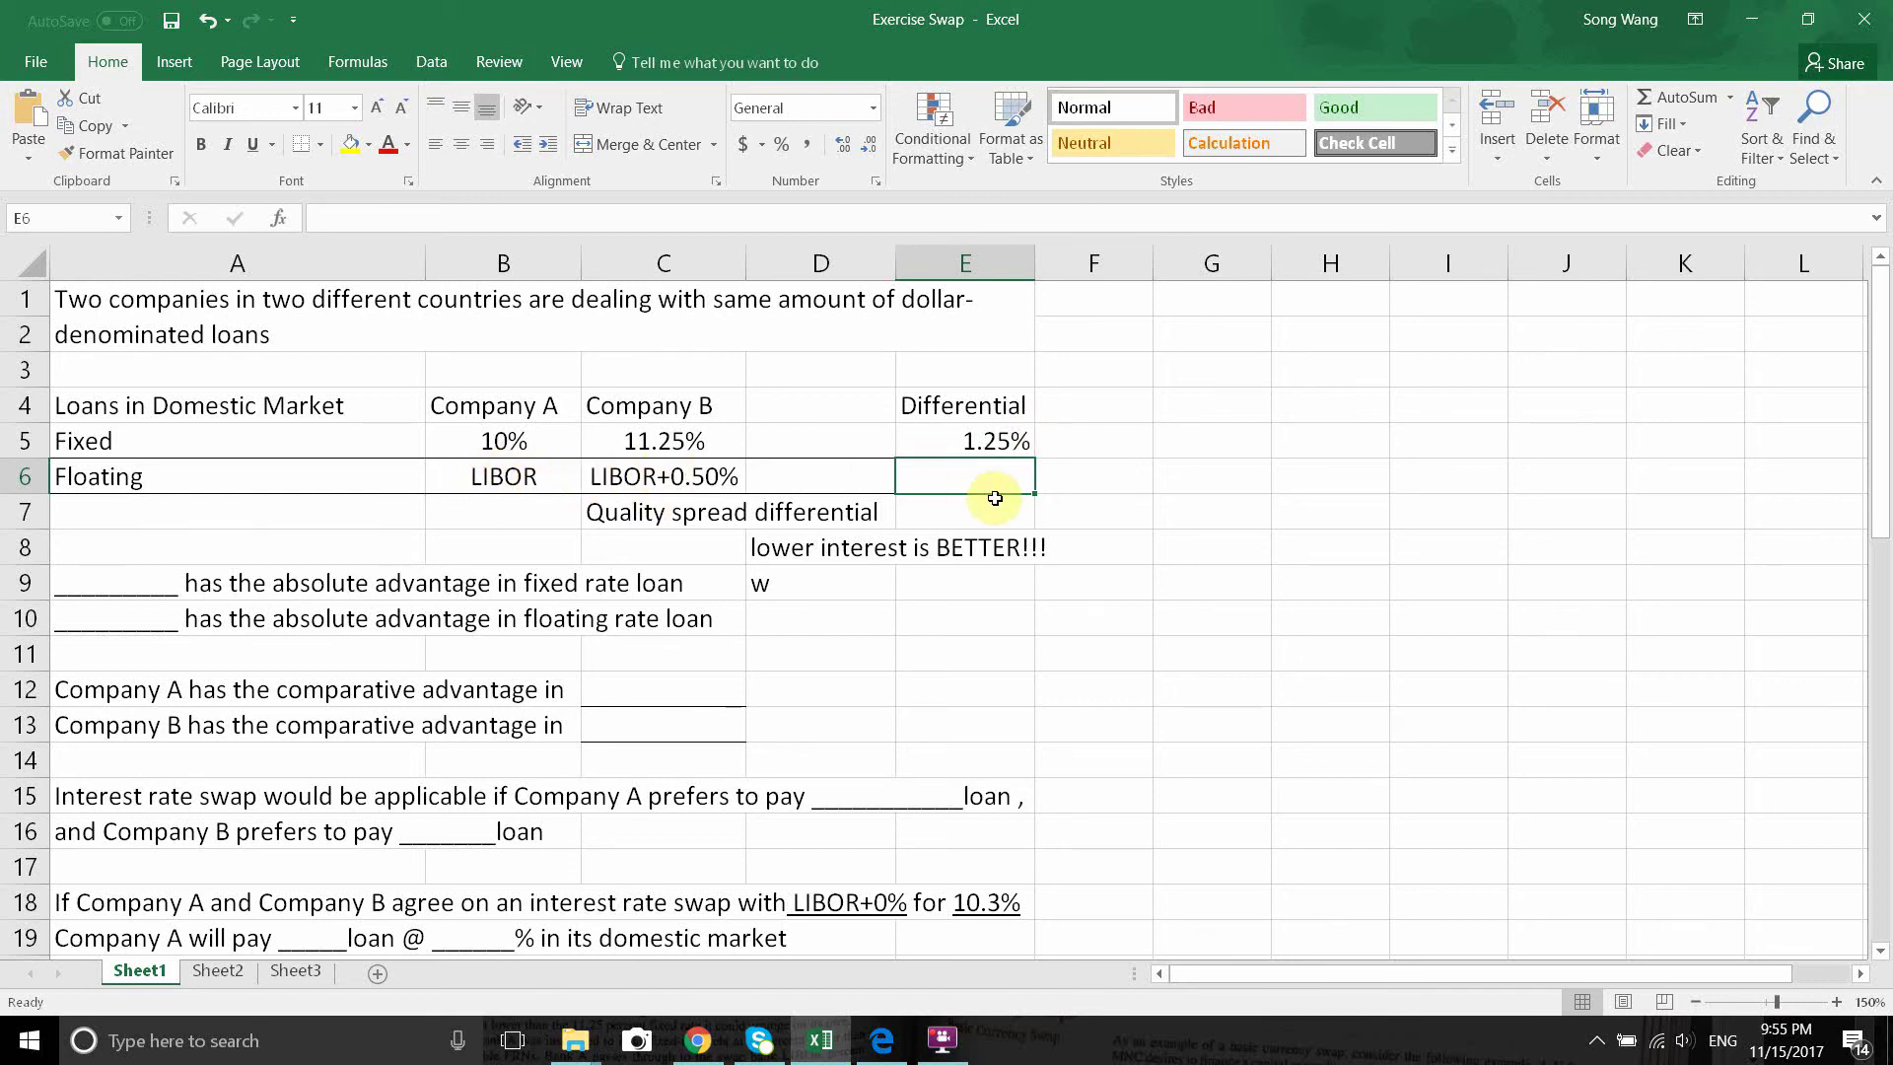
type(".5%")
key("Return")
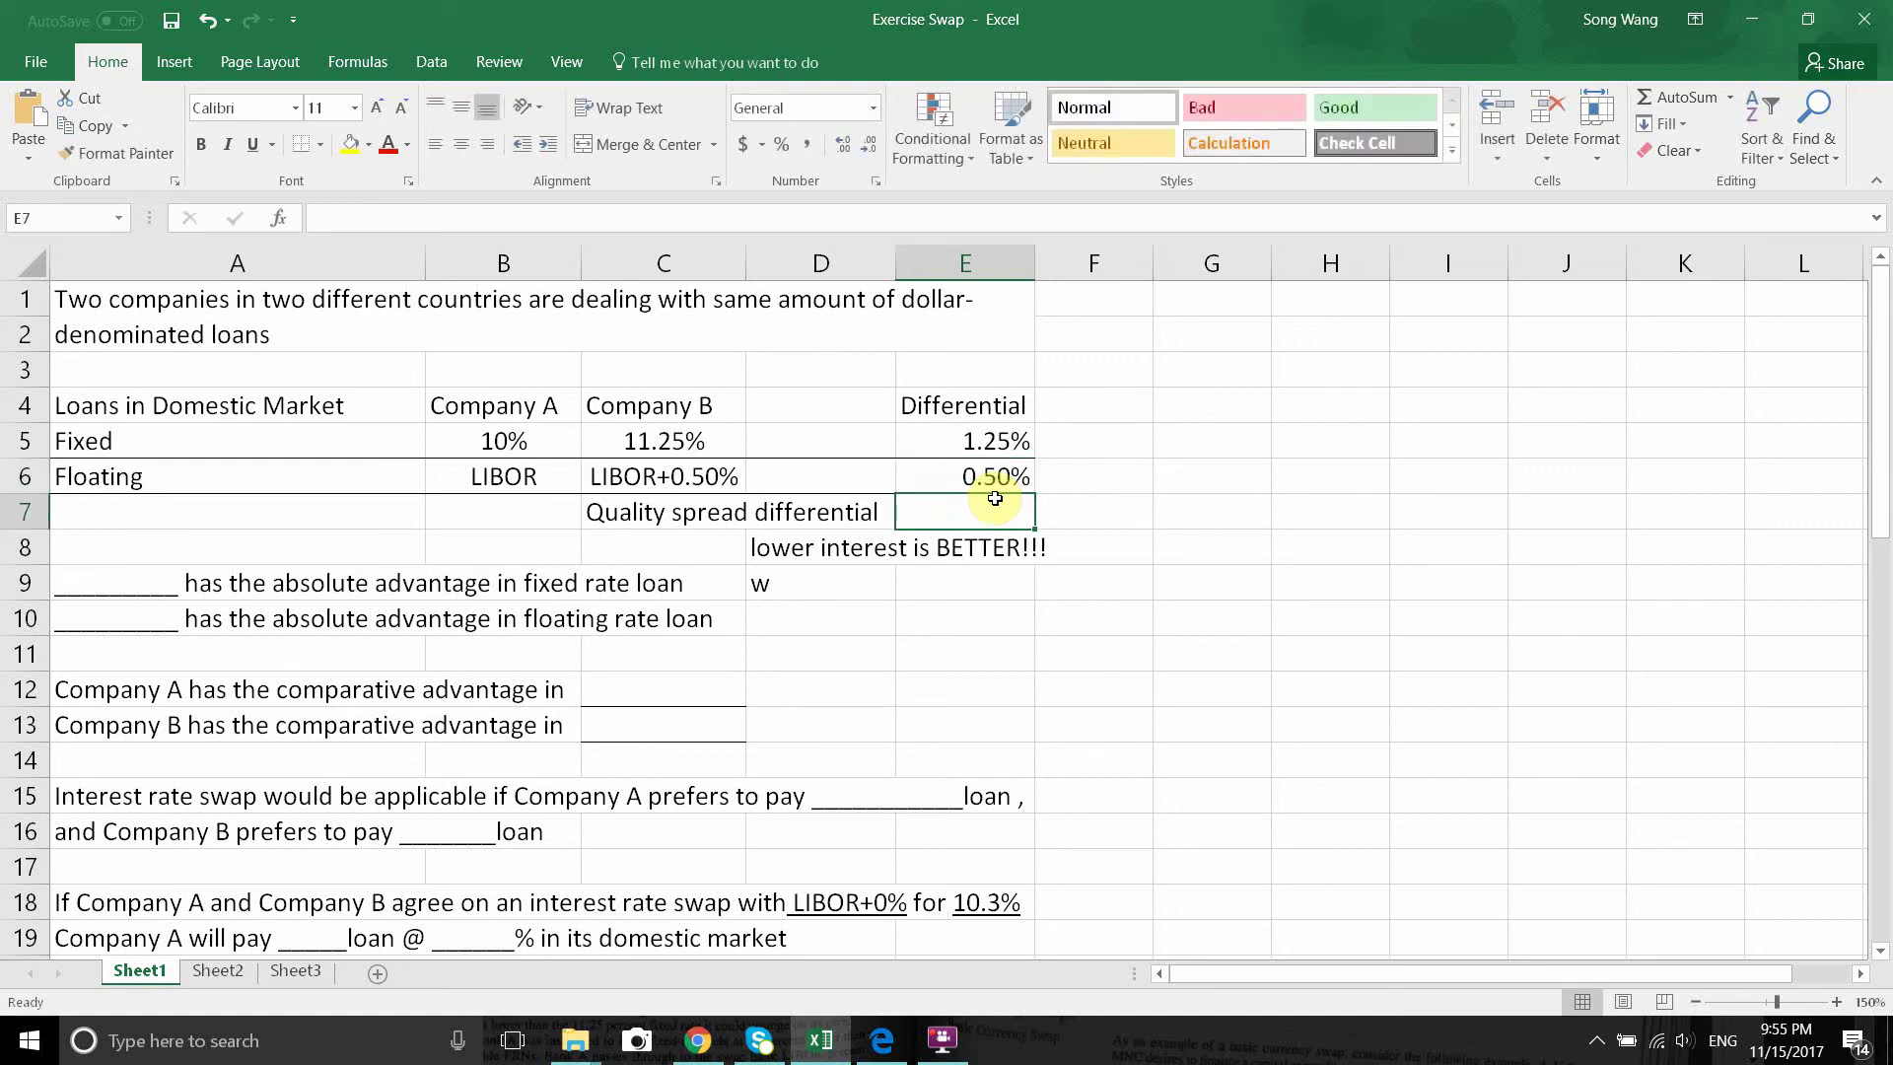
Enter A in D9 and D10 as the company with the absolute advantage in fixed and floating rate loans.
left_click(861, 584)
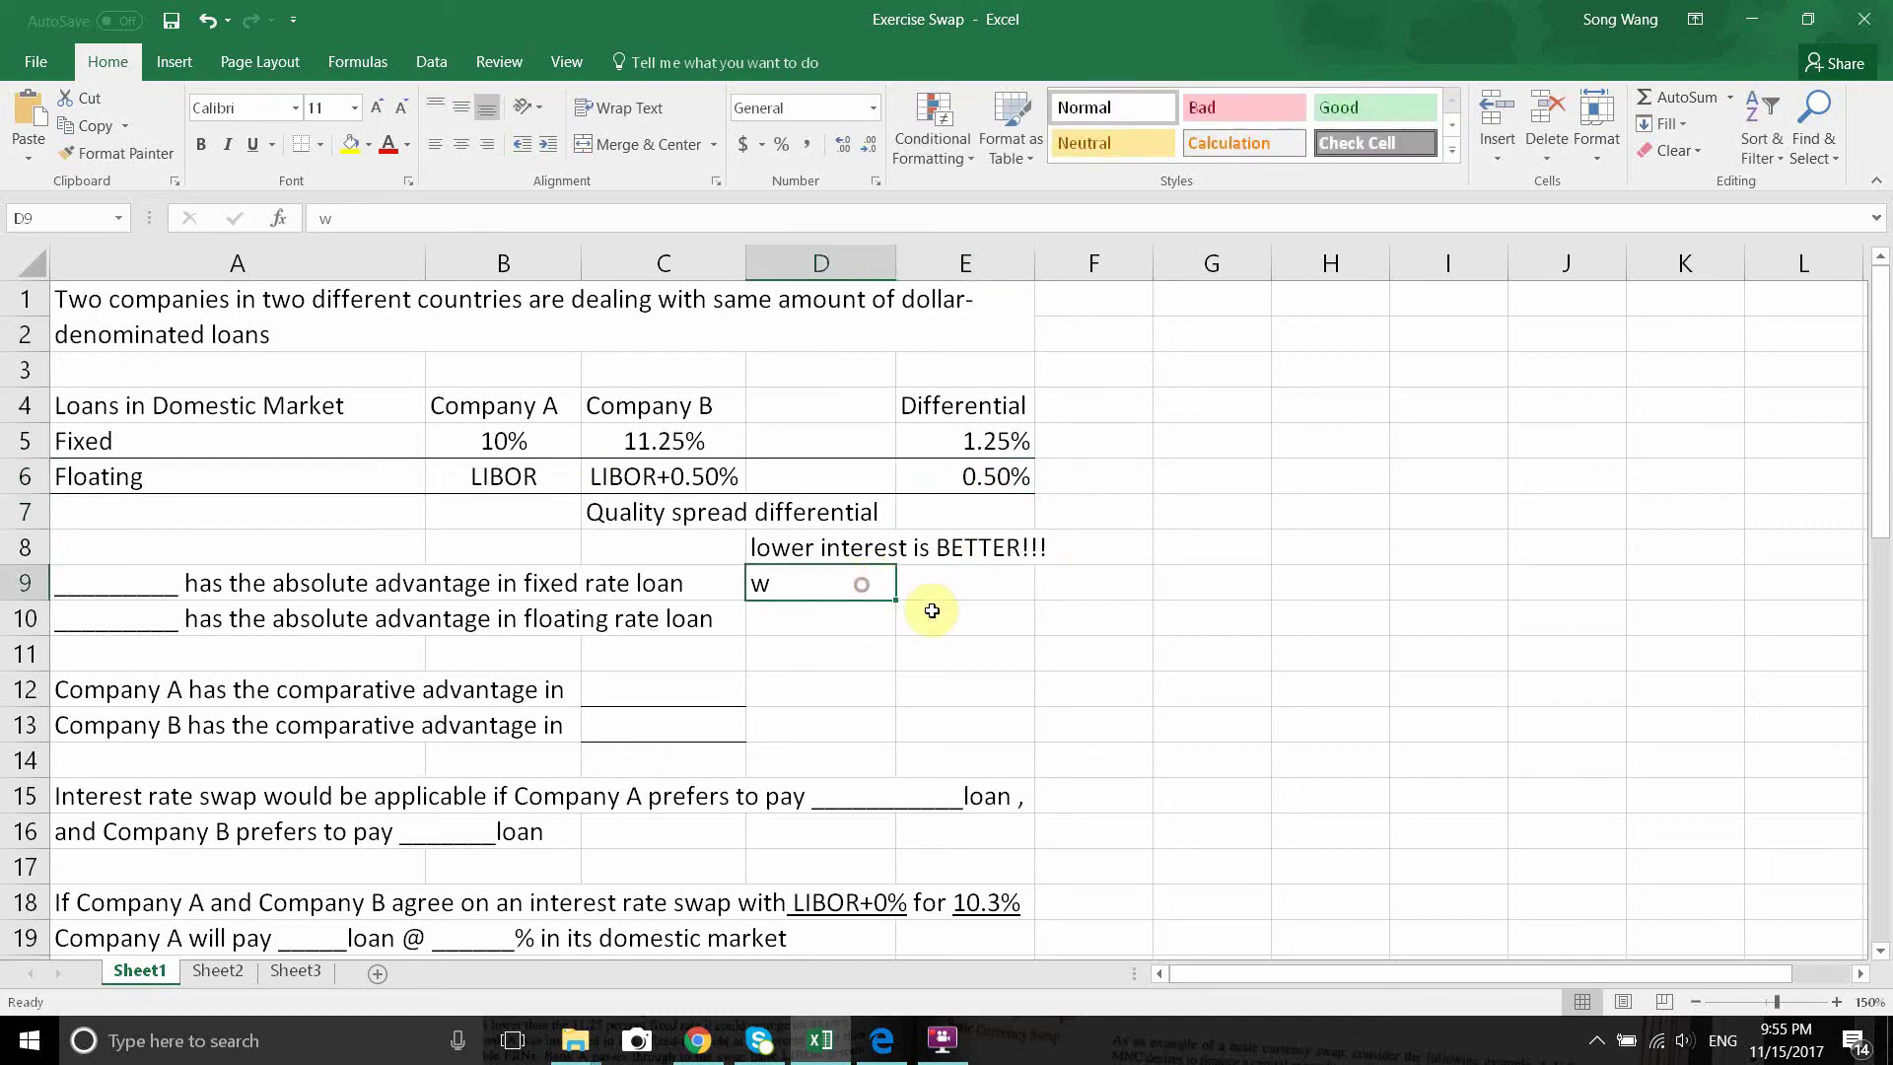
type("w")
key("BackSpace")
type("A")
key("Return")
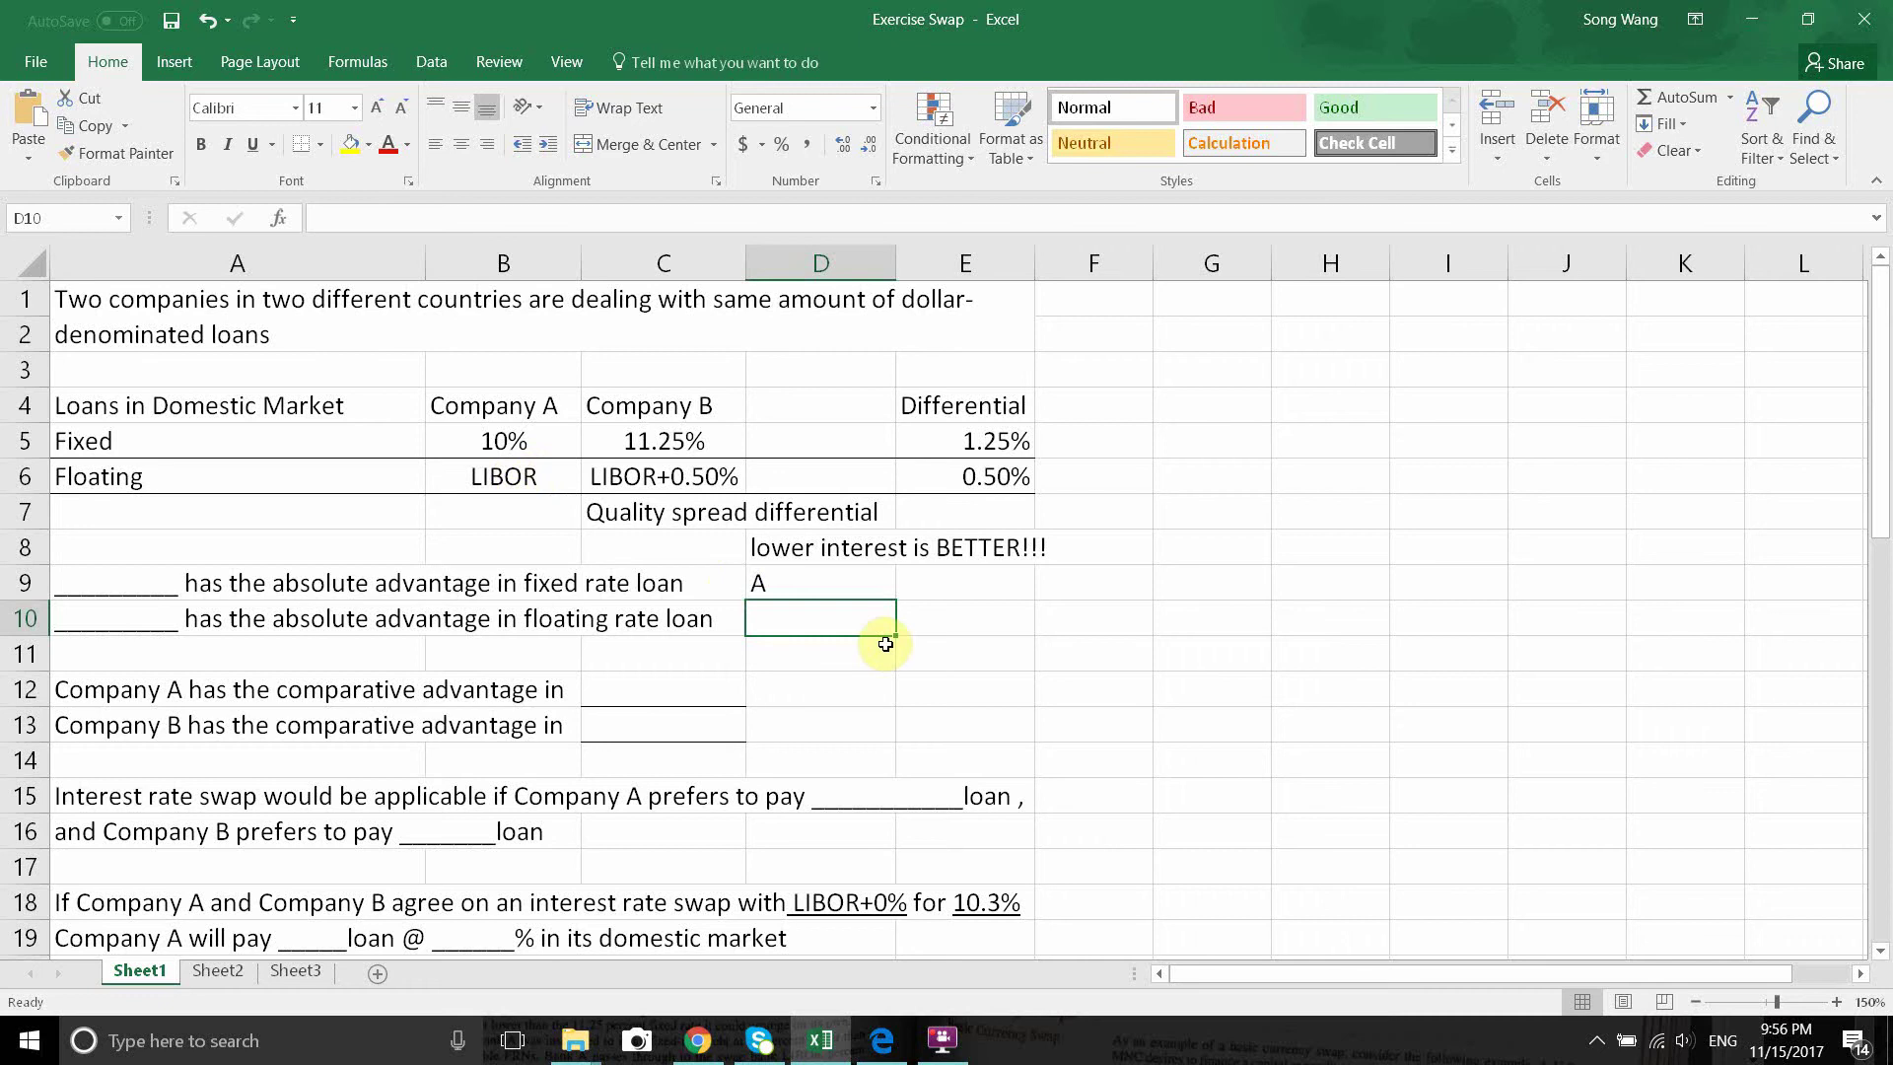
type("A")
key("Return")
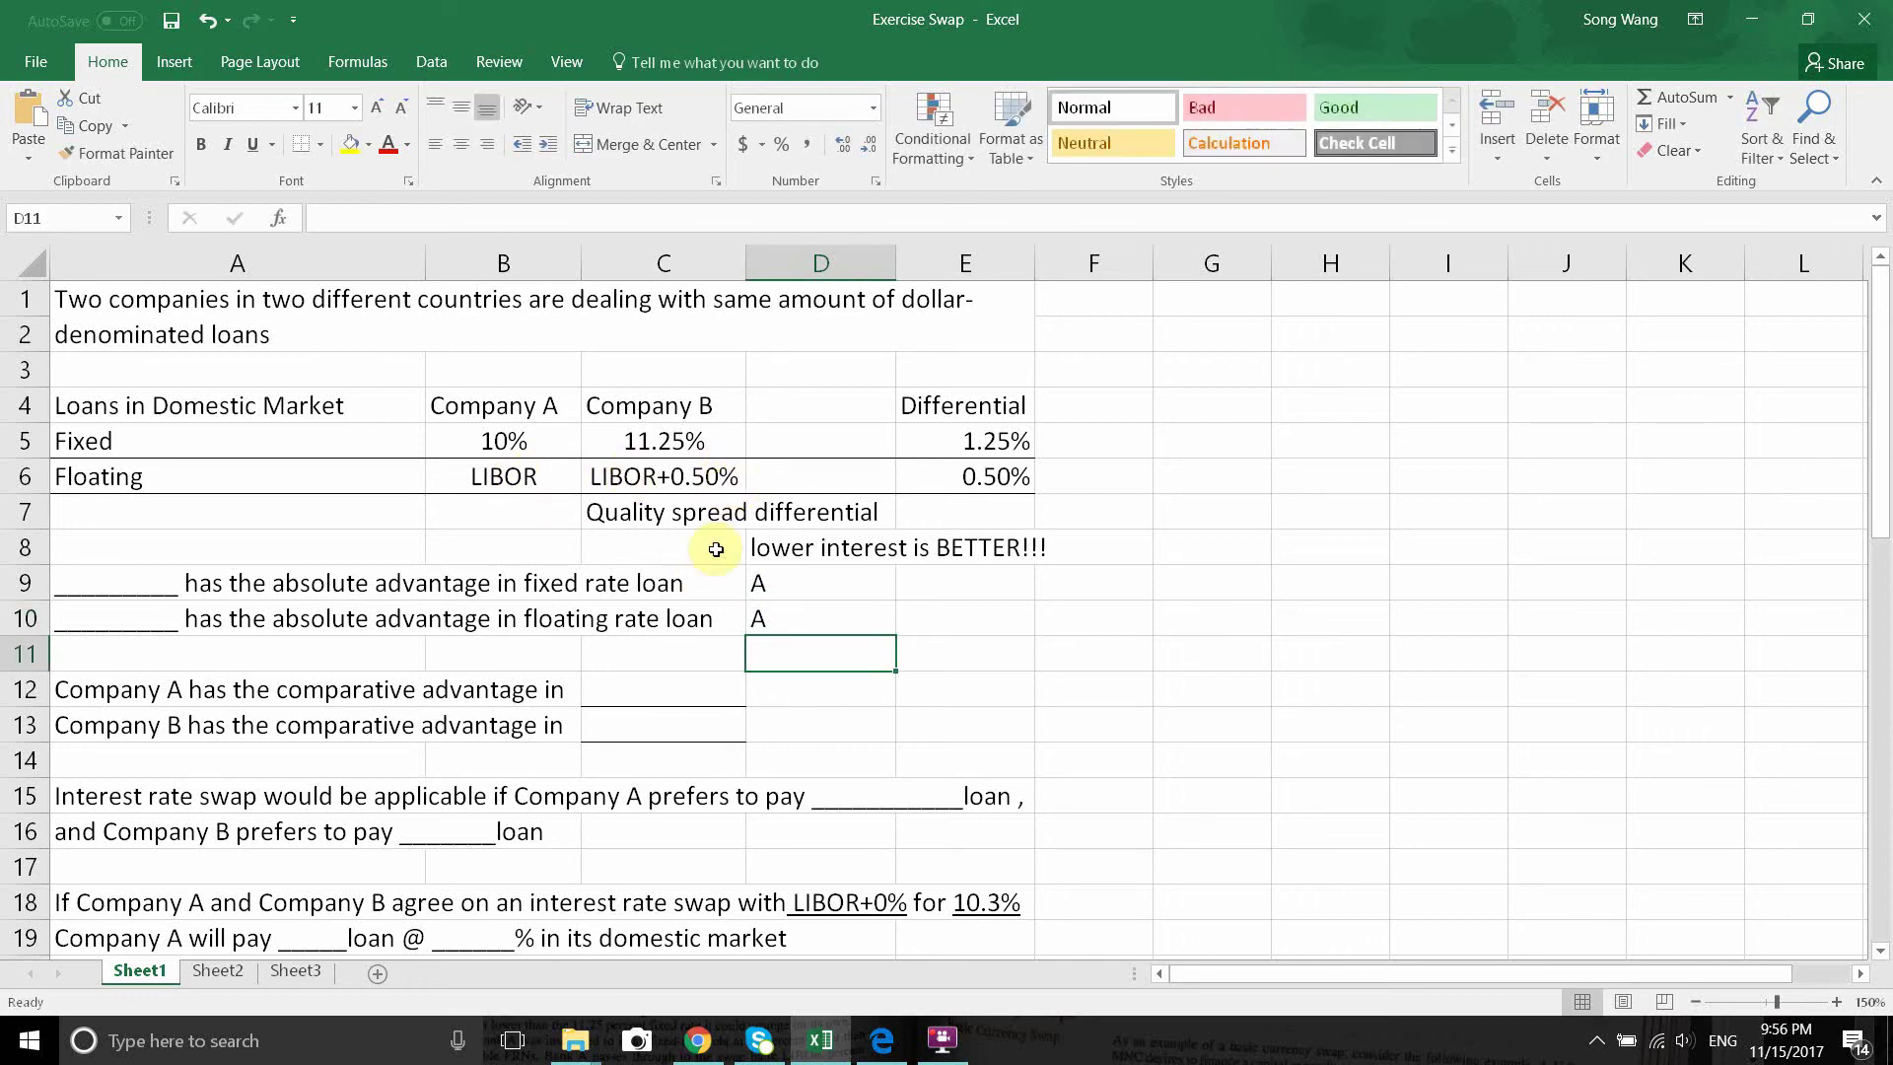
Enter the comparative advantages: Fixed Rate Loan in D12 for Company A and Floating Rate Loan in D13 for Company B.
left_click(846, 701)
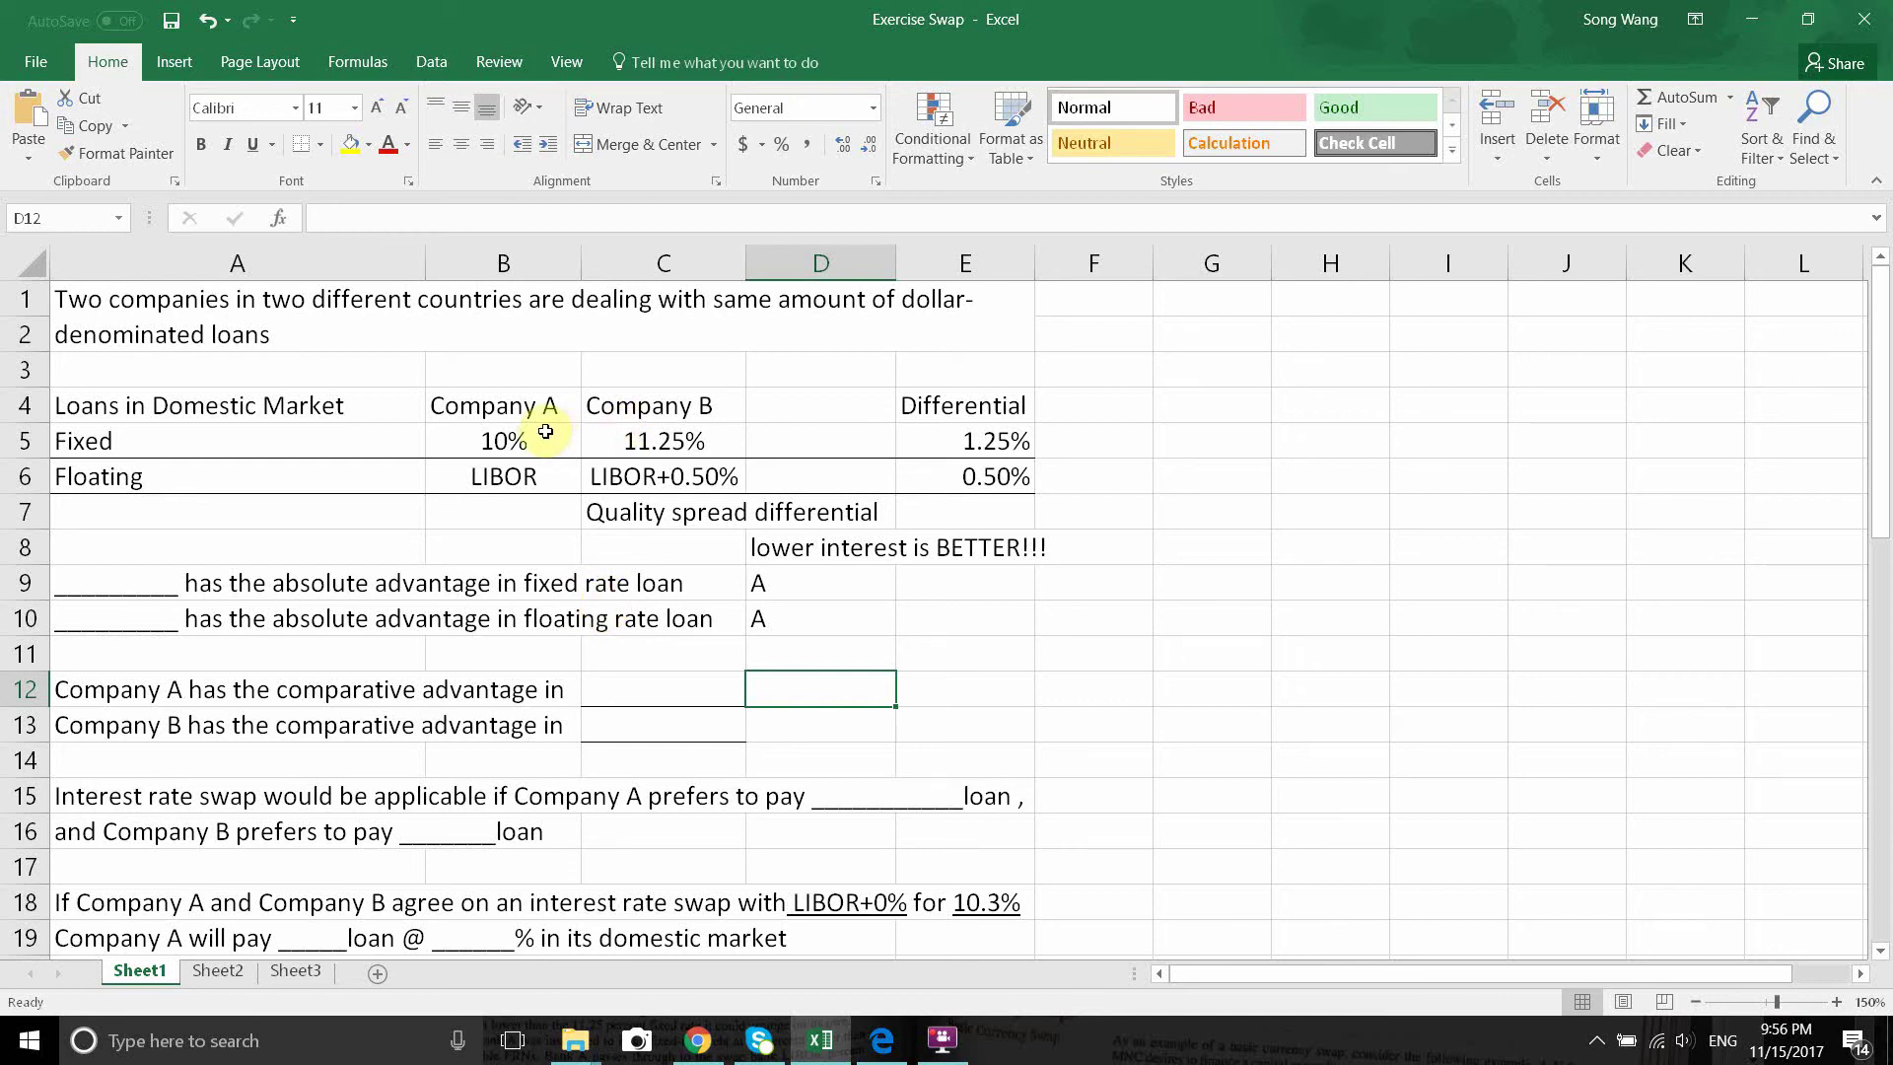
left_click(997, 429)
left_click(1023, 480)
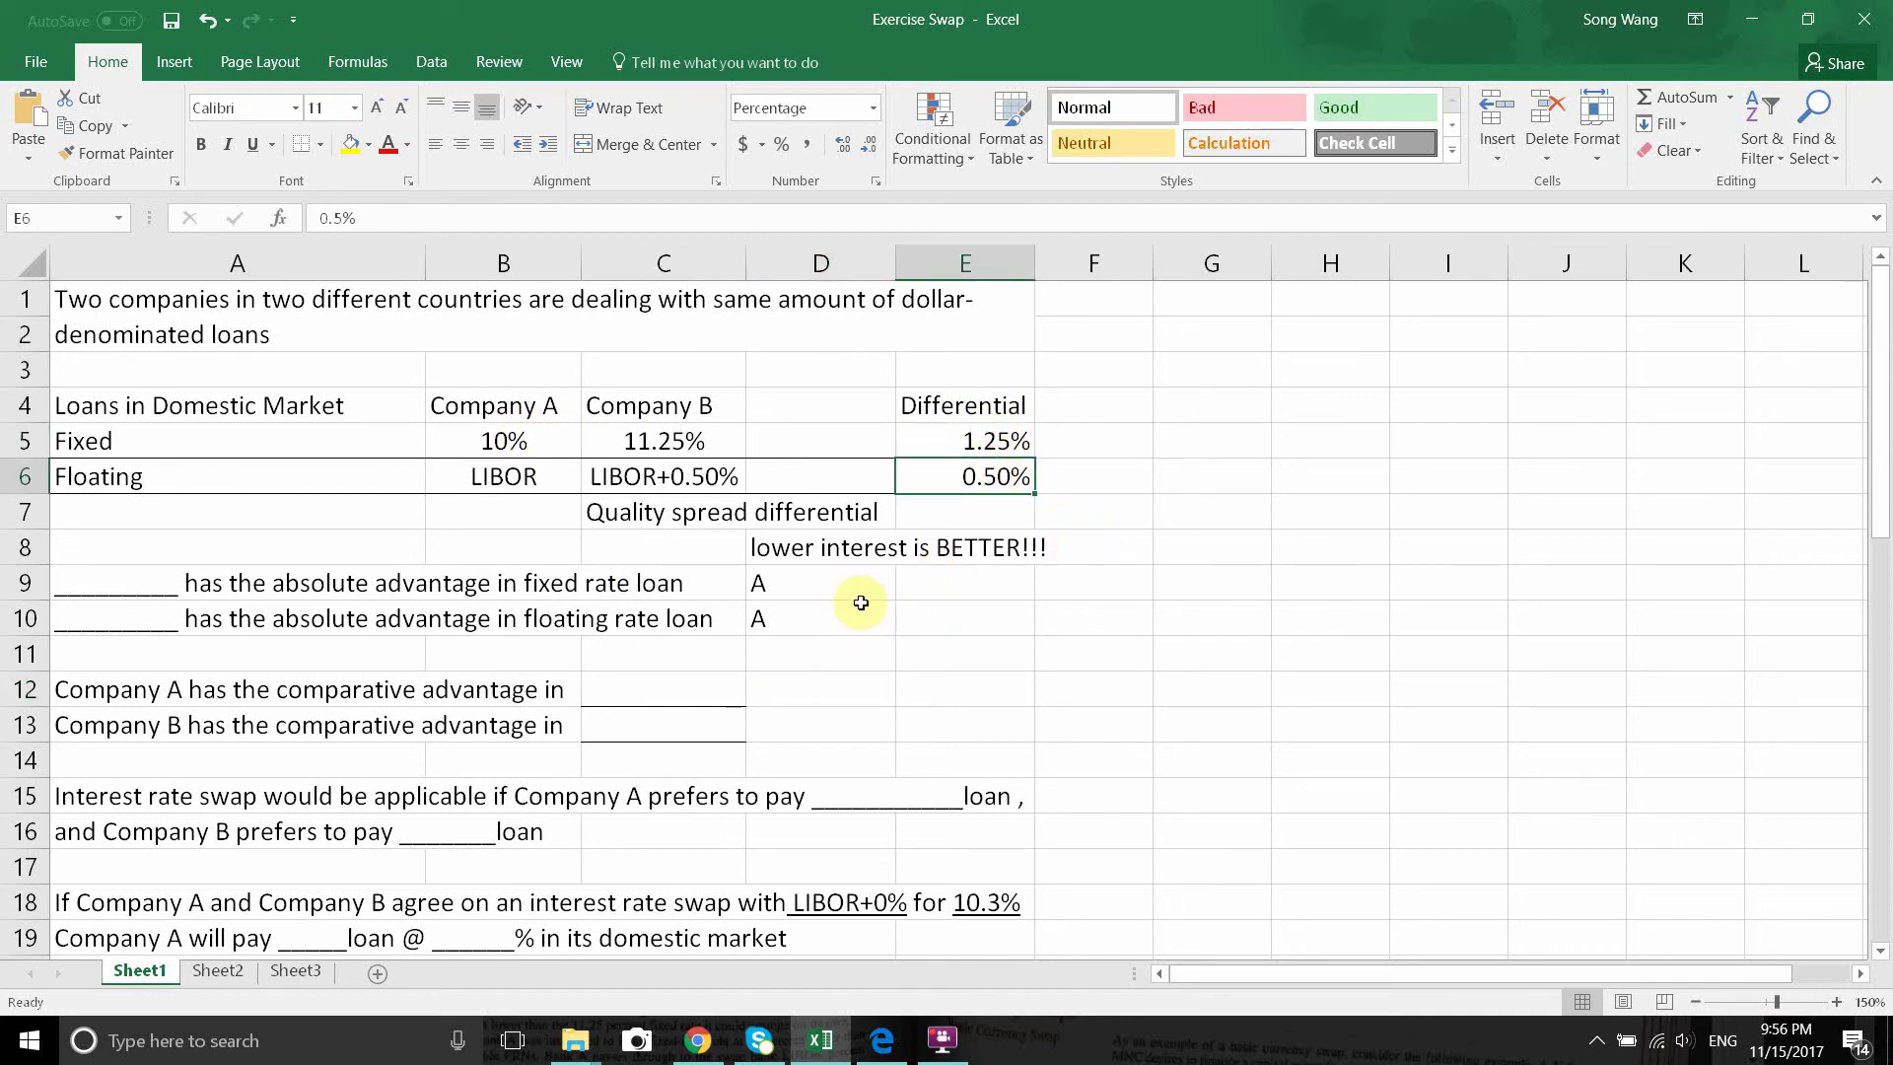
left_click(993, 434)
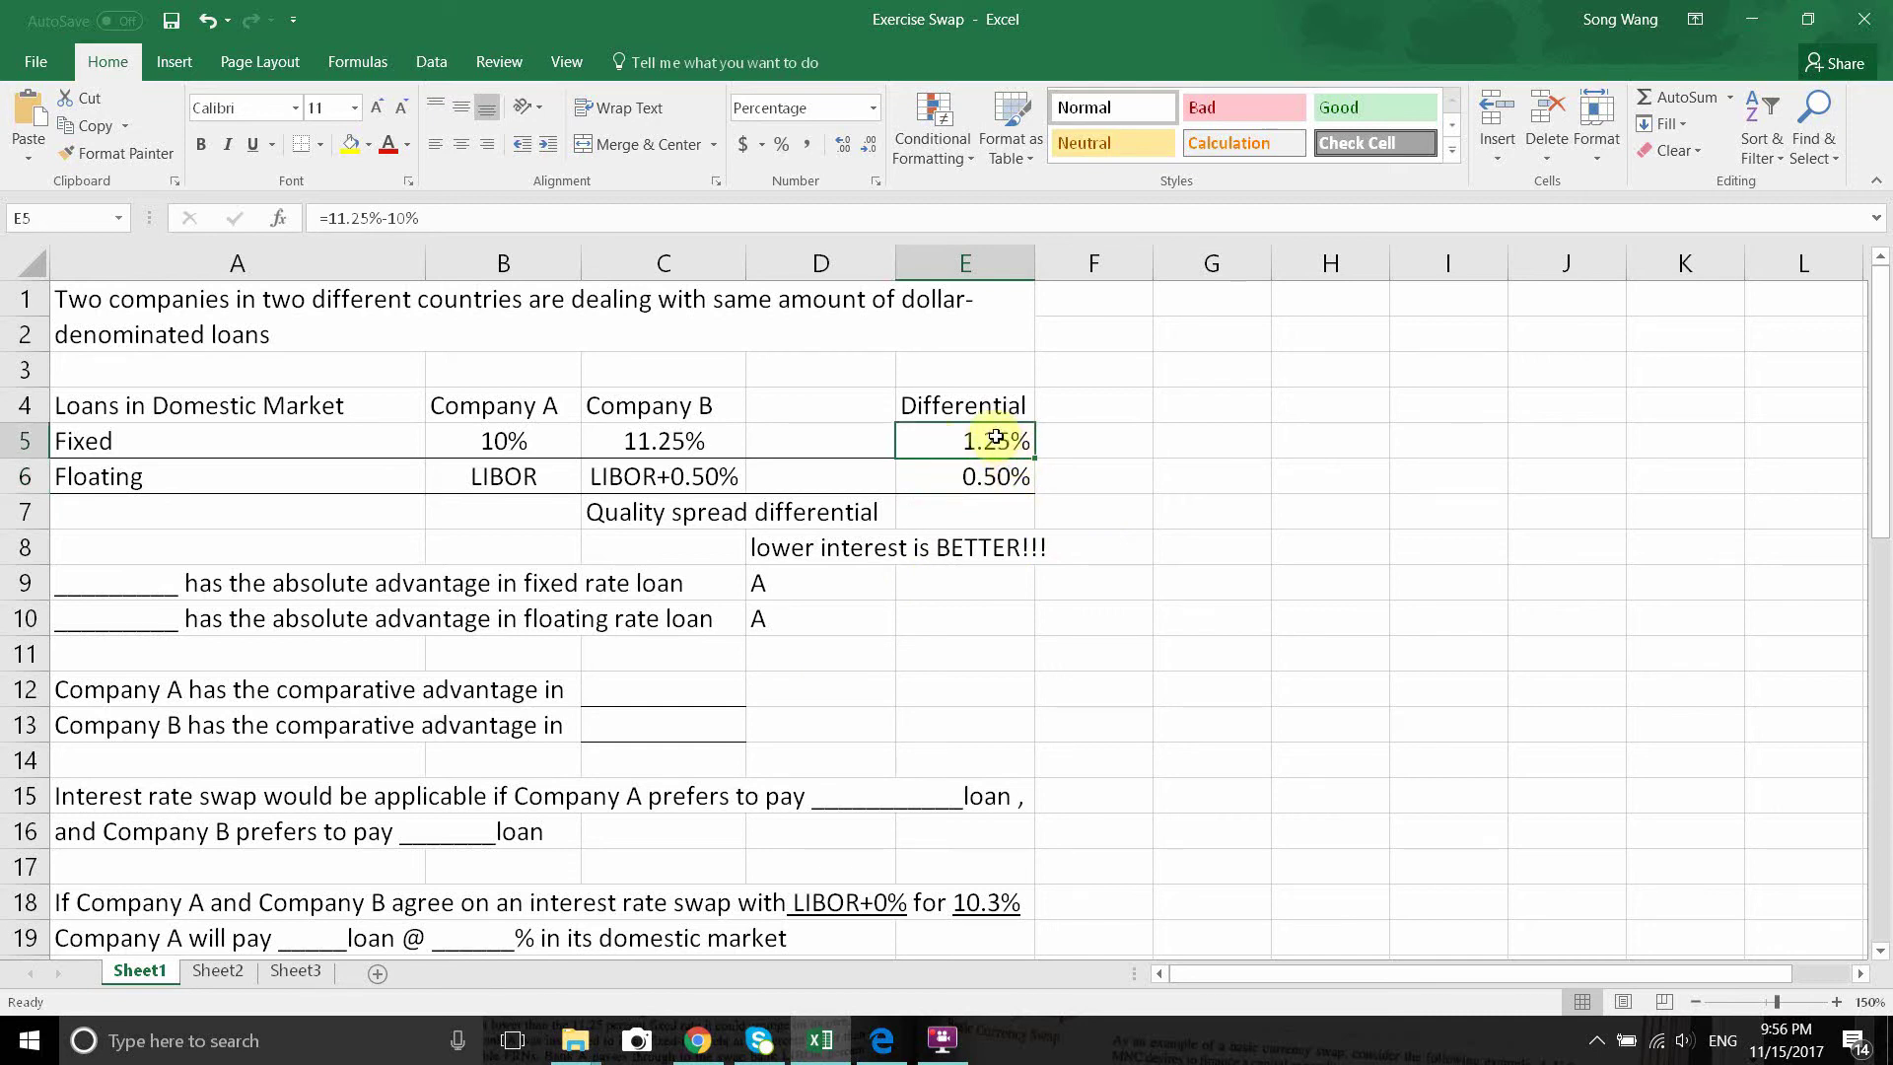
left_click(800, 684)
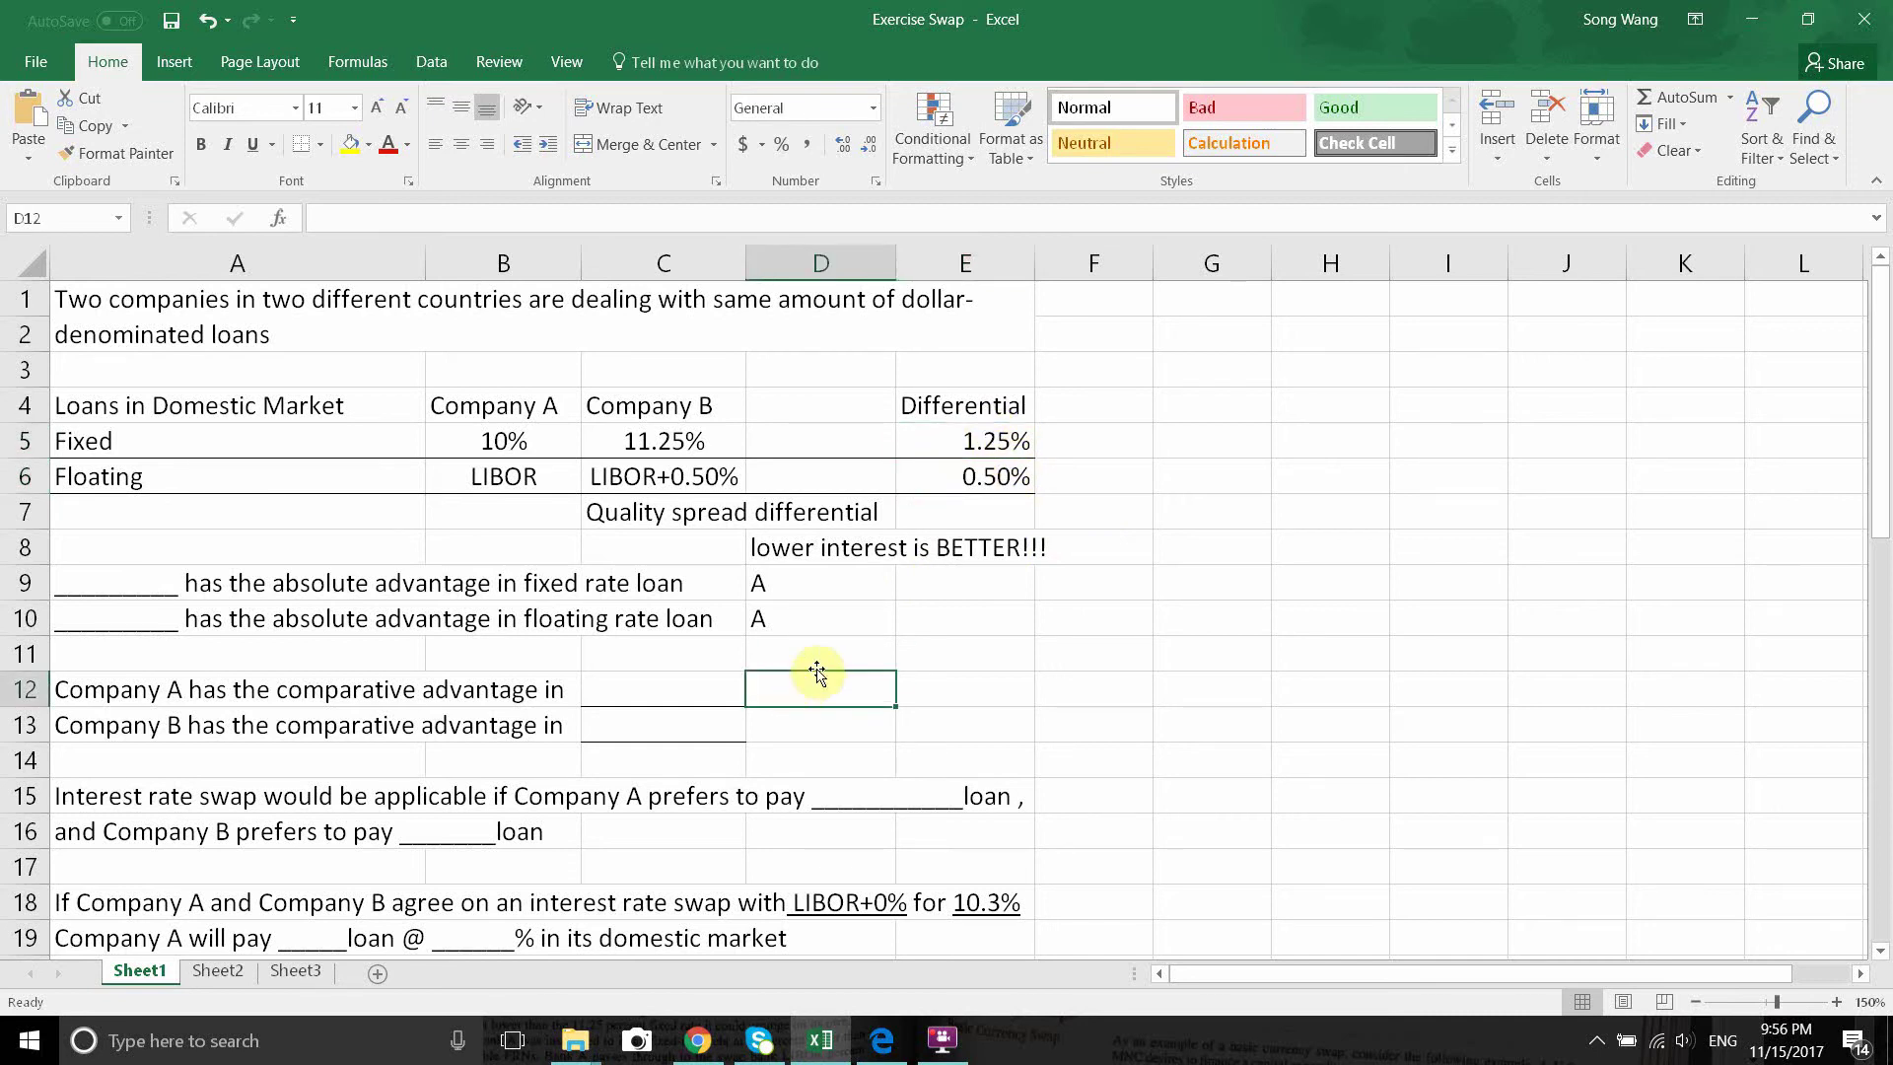
type("Fix")
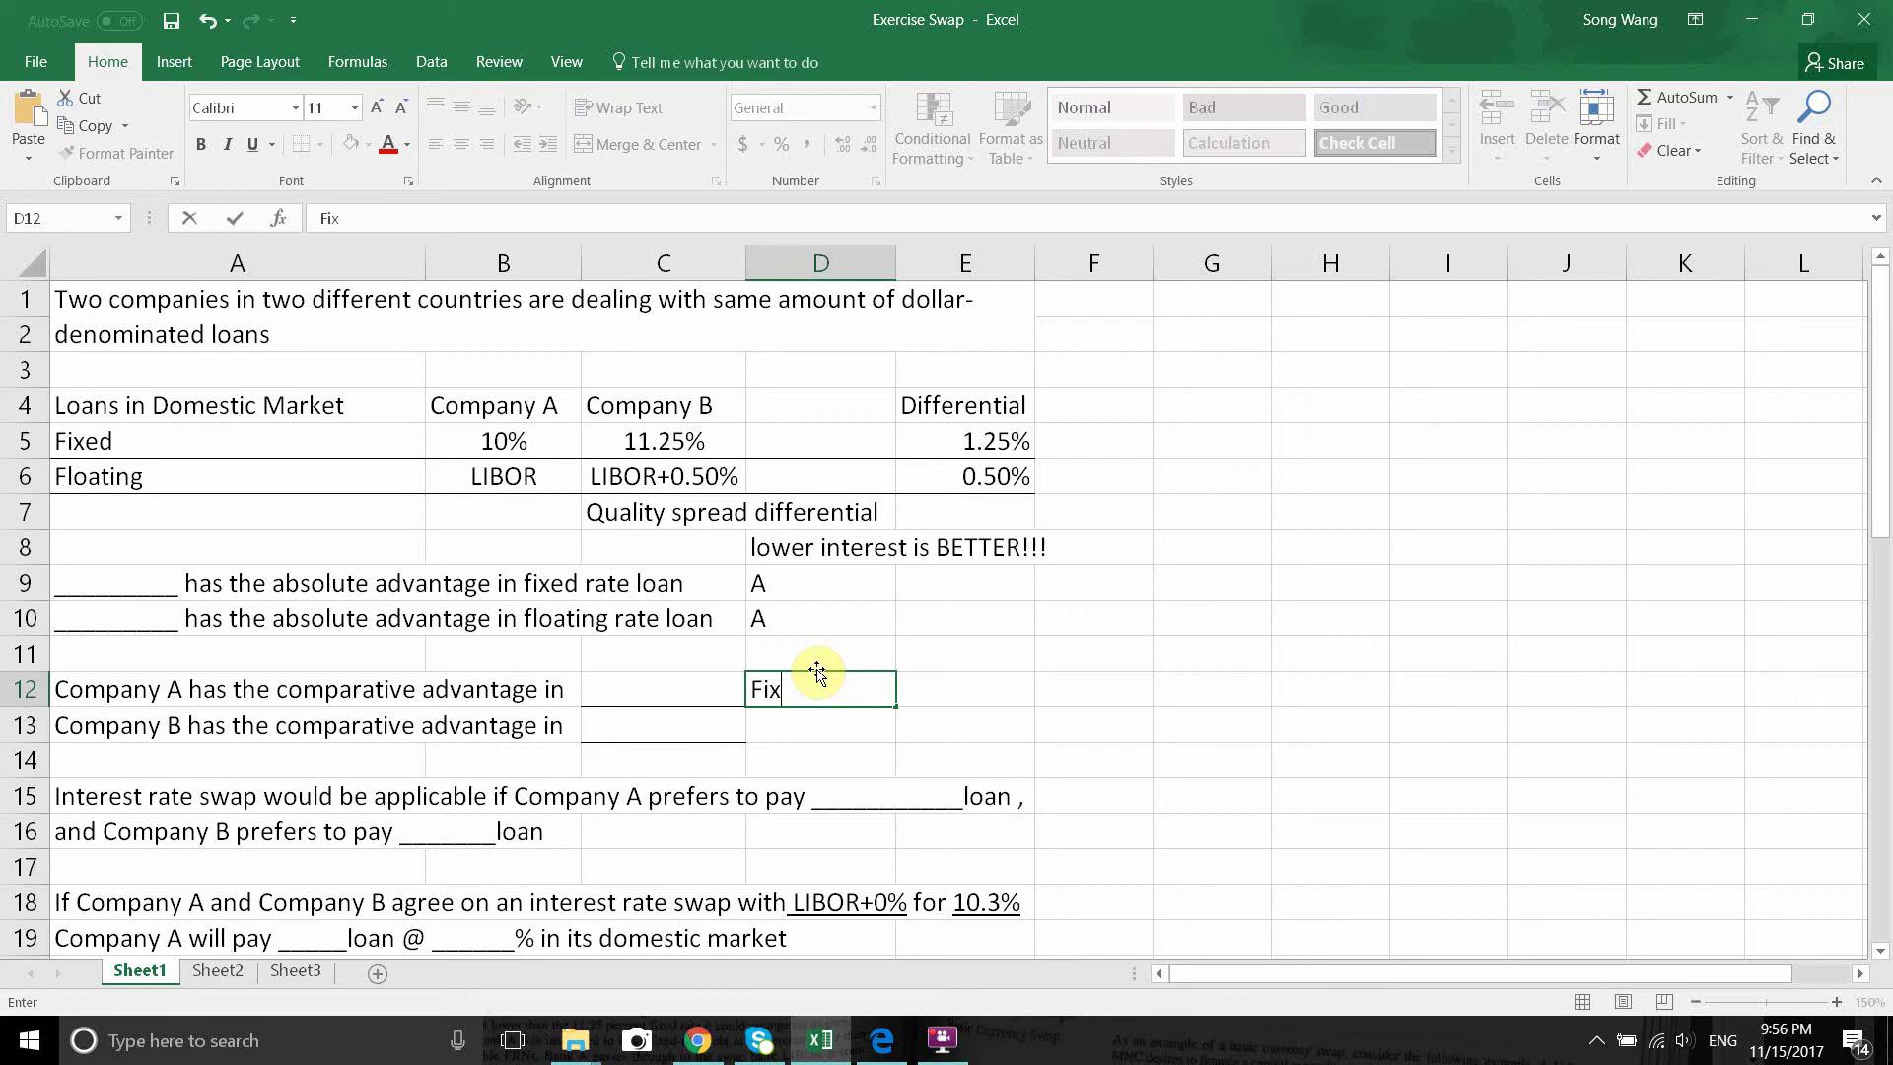
type("ed Rate Loan")
key("Return")
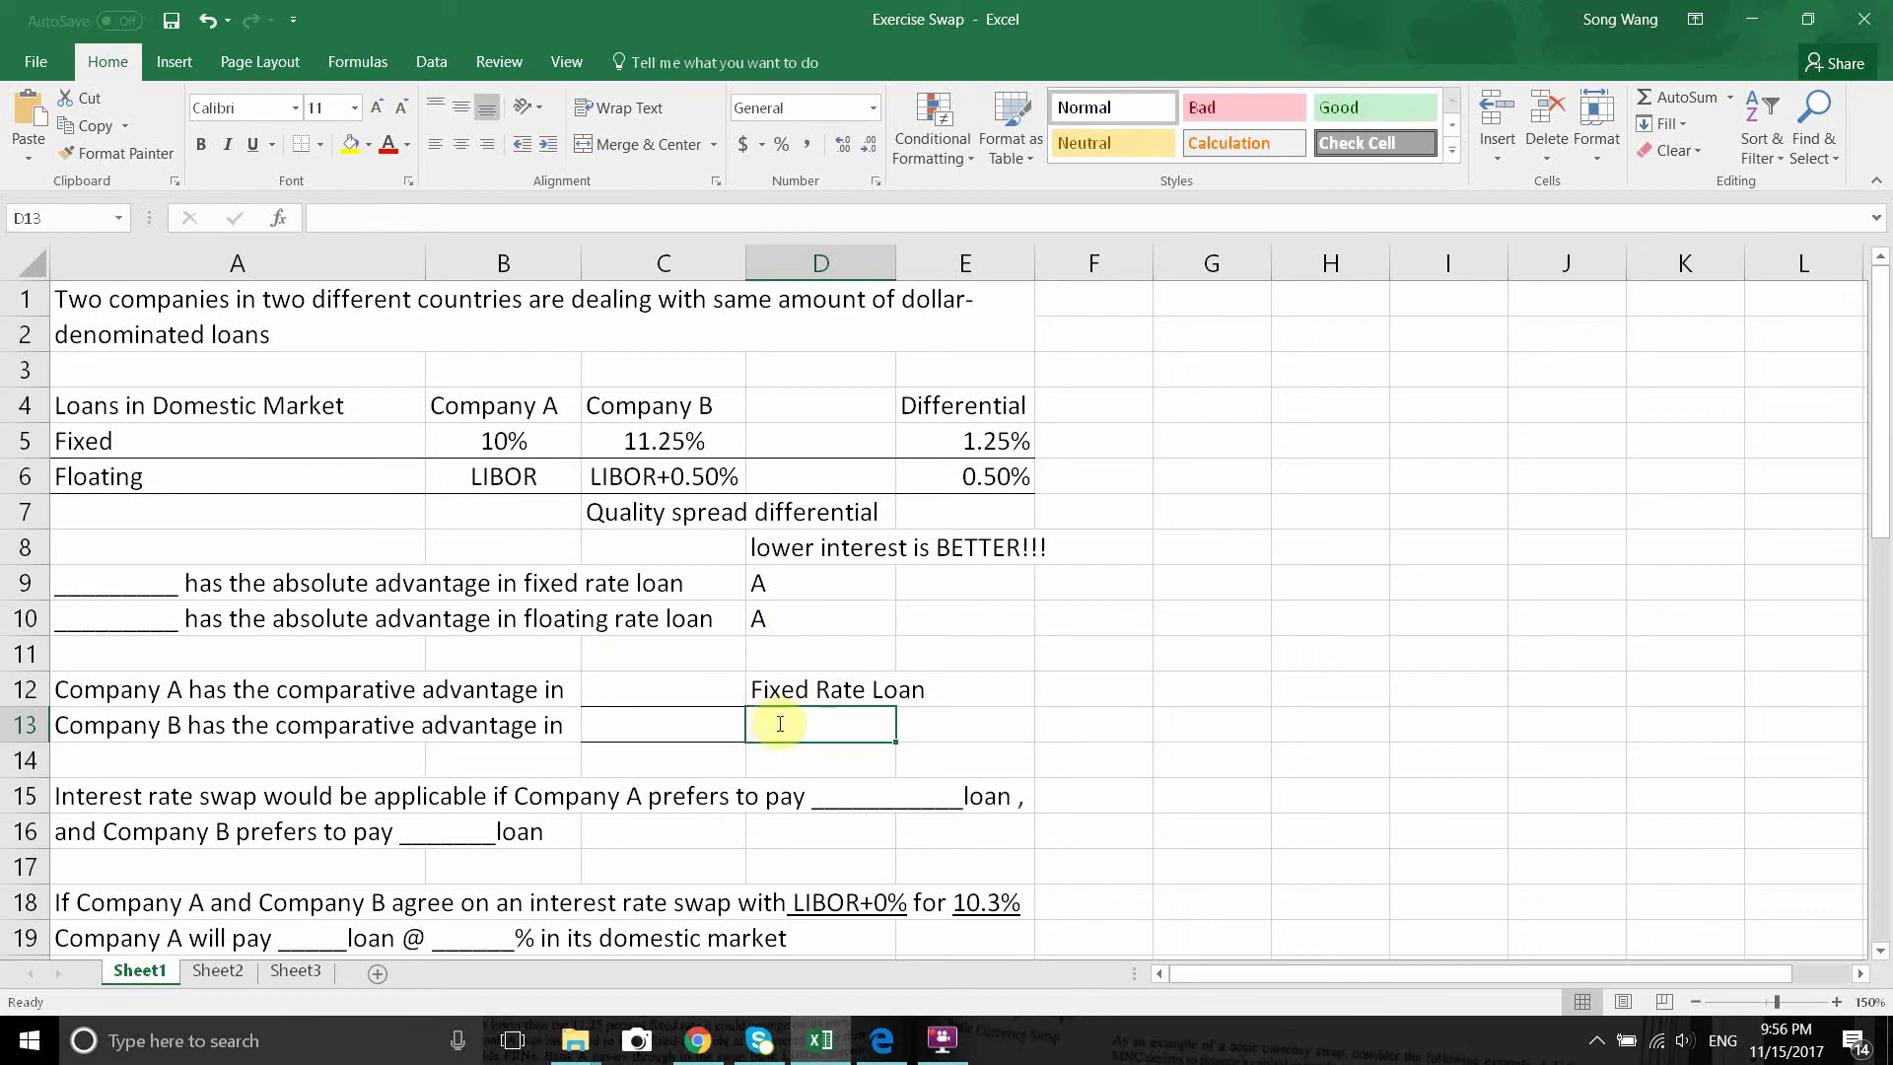
type("Floating Rate Loan")
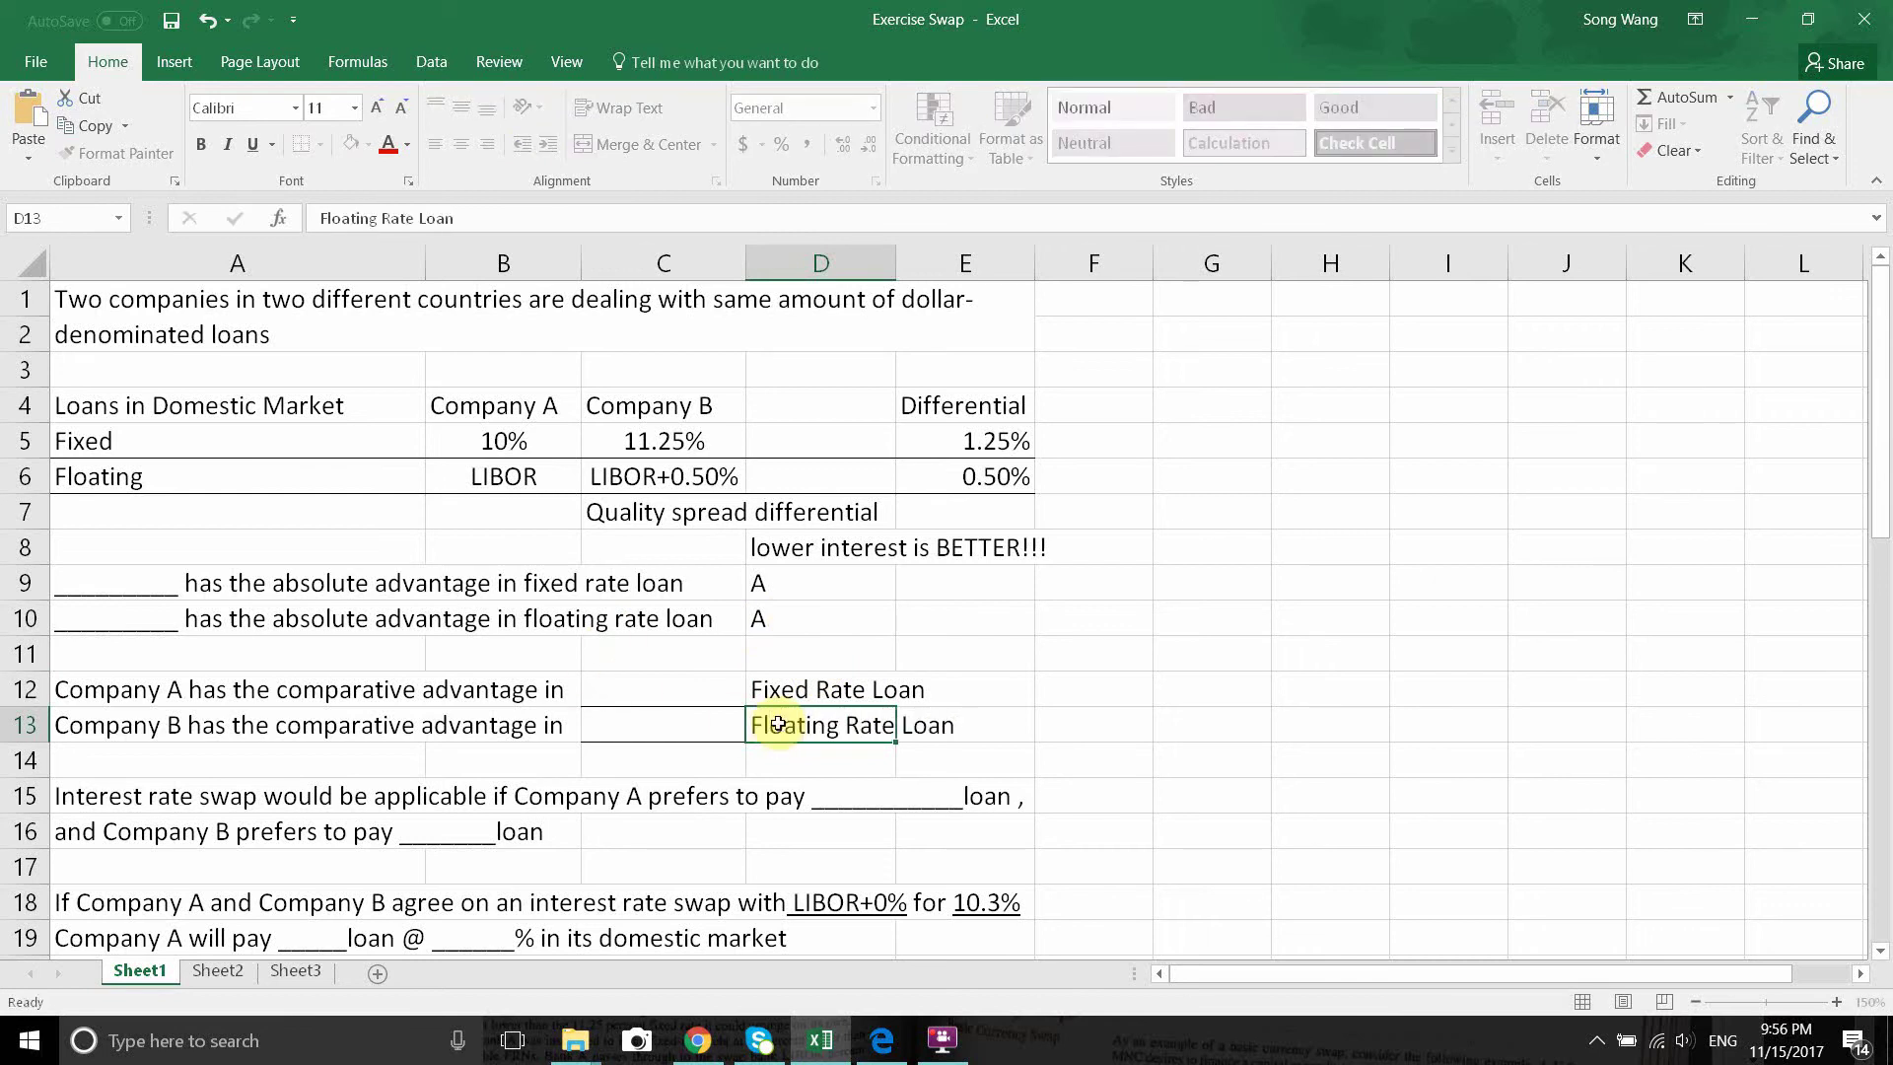
Enter the preferred loan types for the swap: Floating in F15 for Company A and Fixed in C16 for Company B.
key("Return")
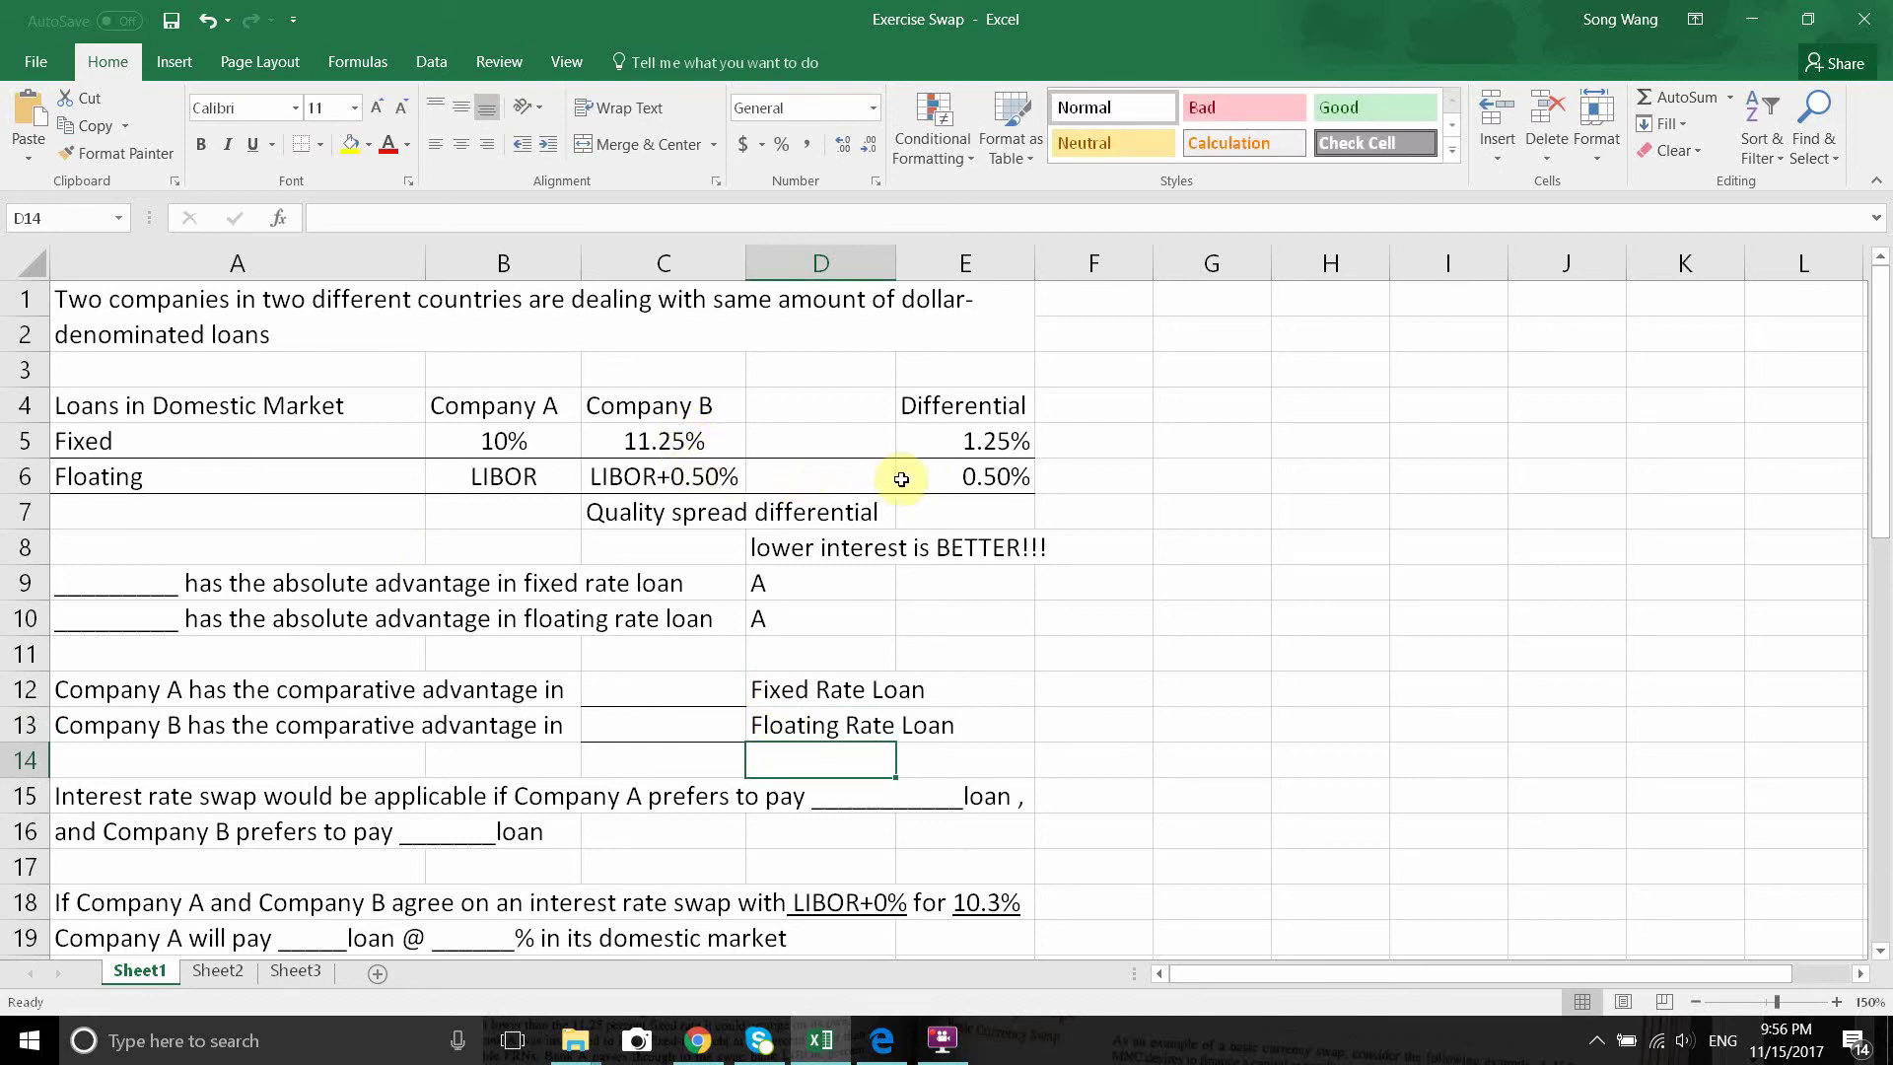
left_click(660, 475)
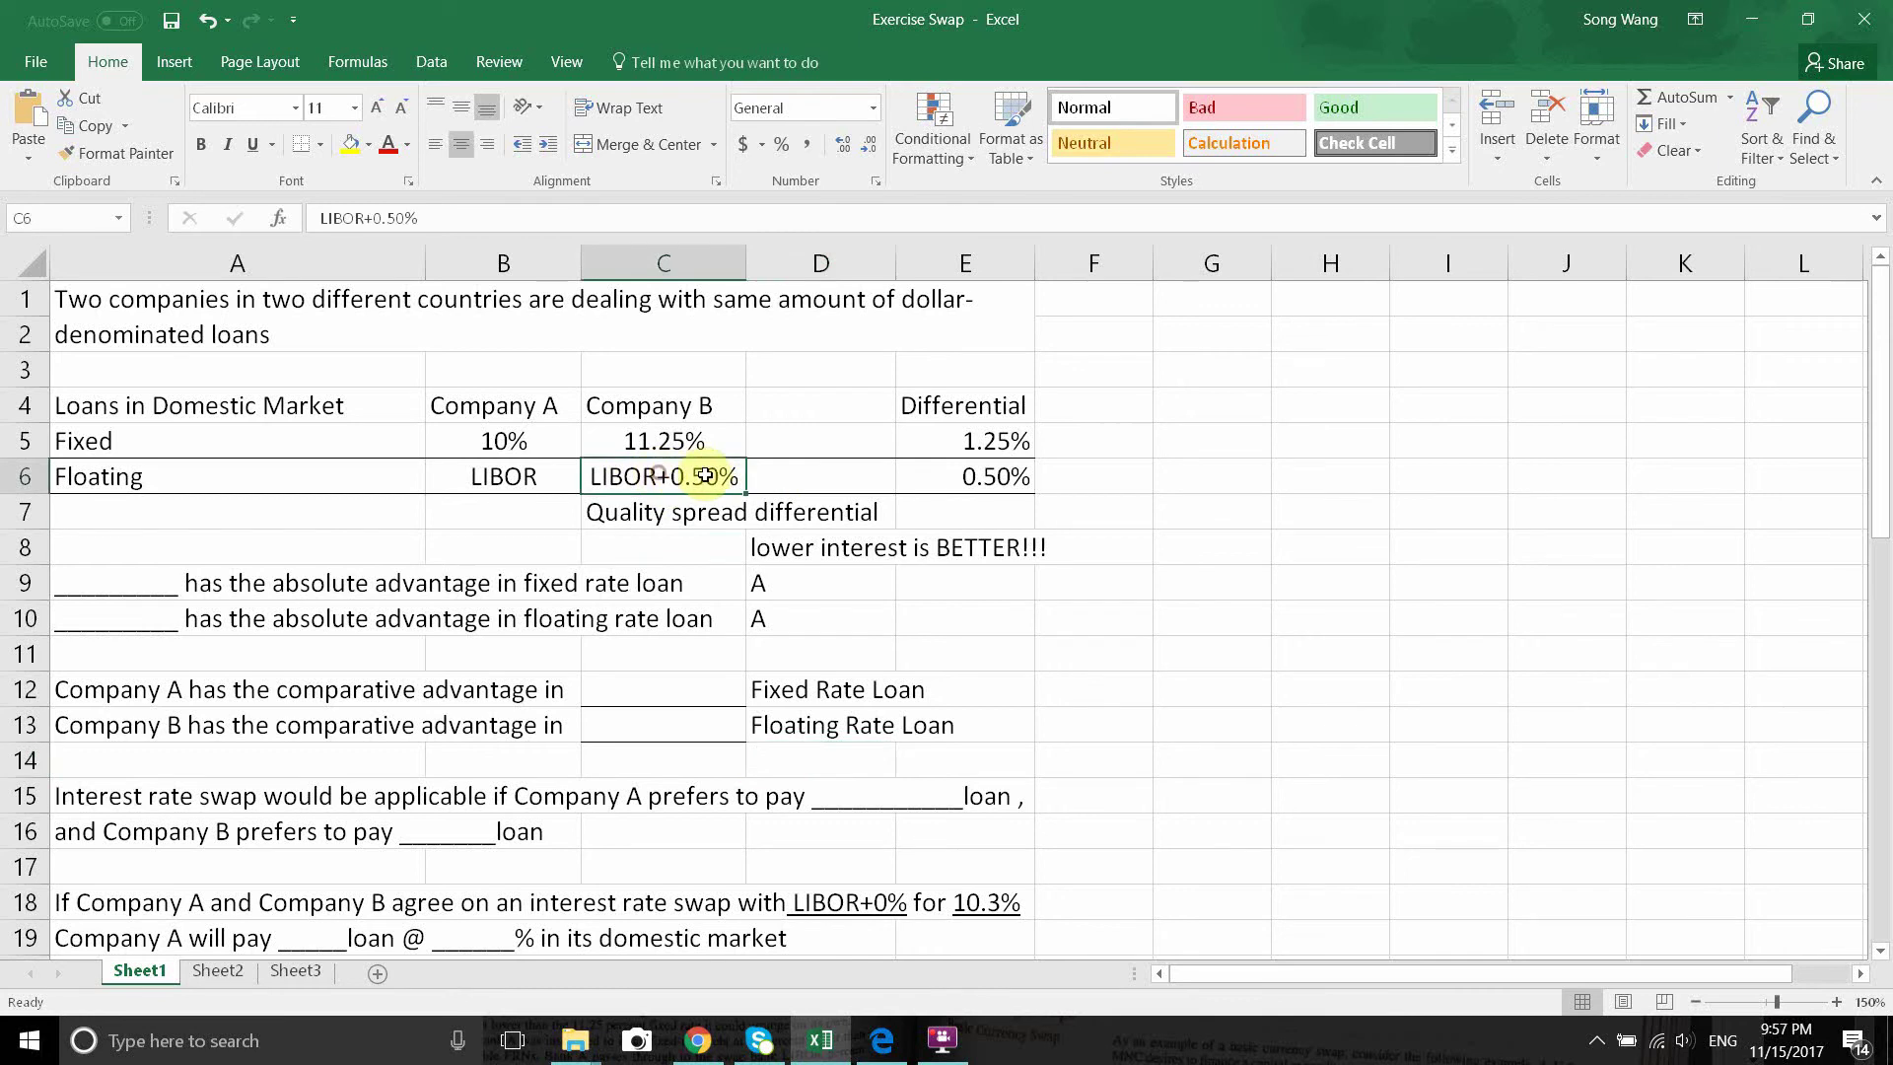
left_click(984, 474)
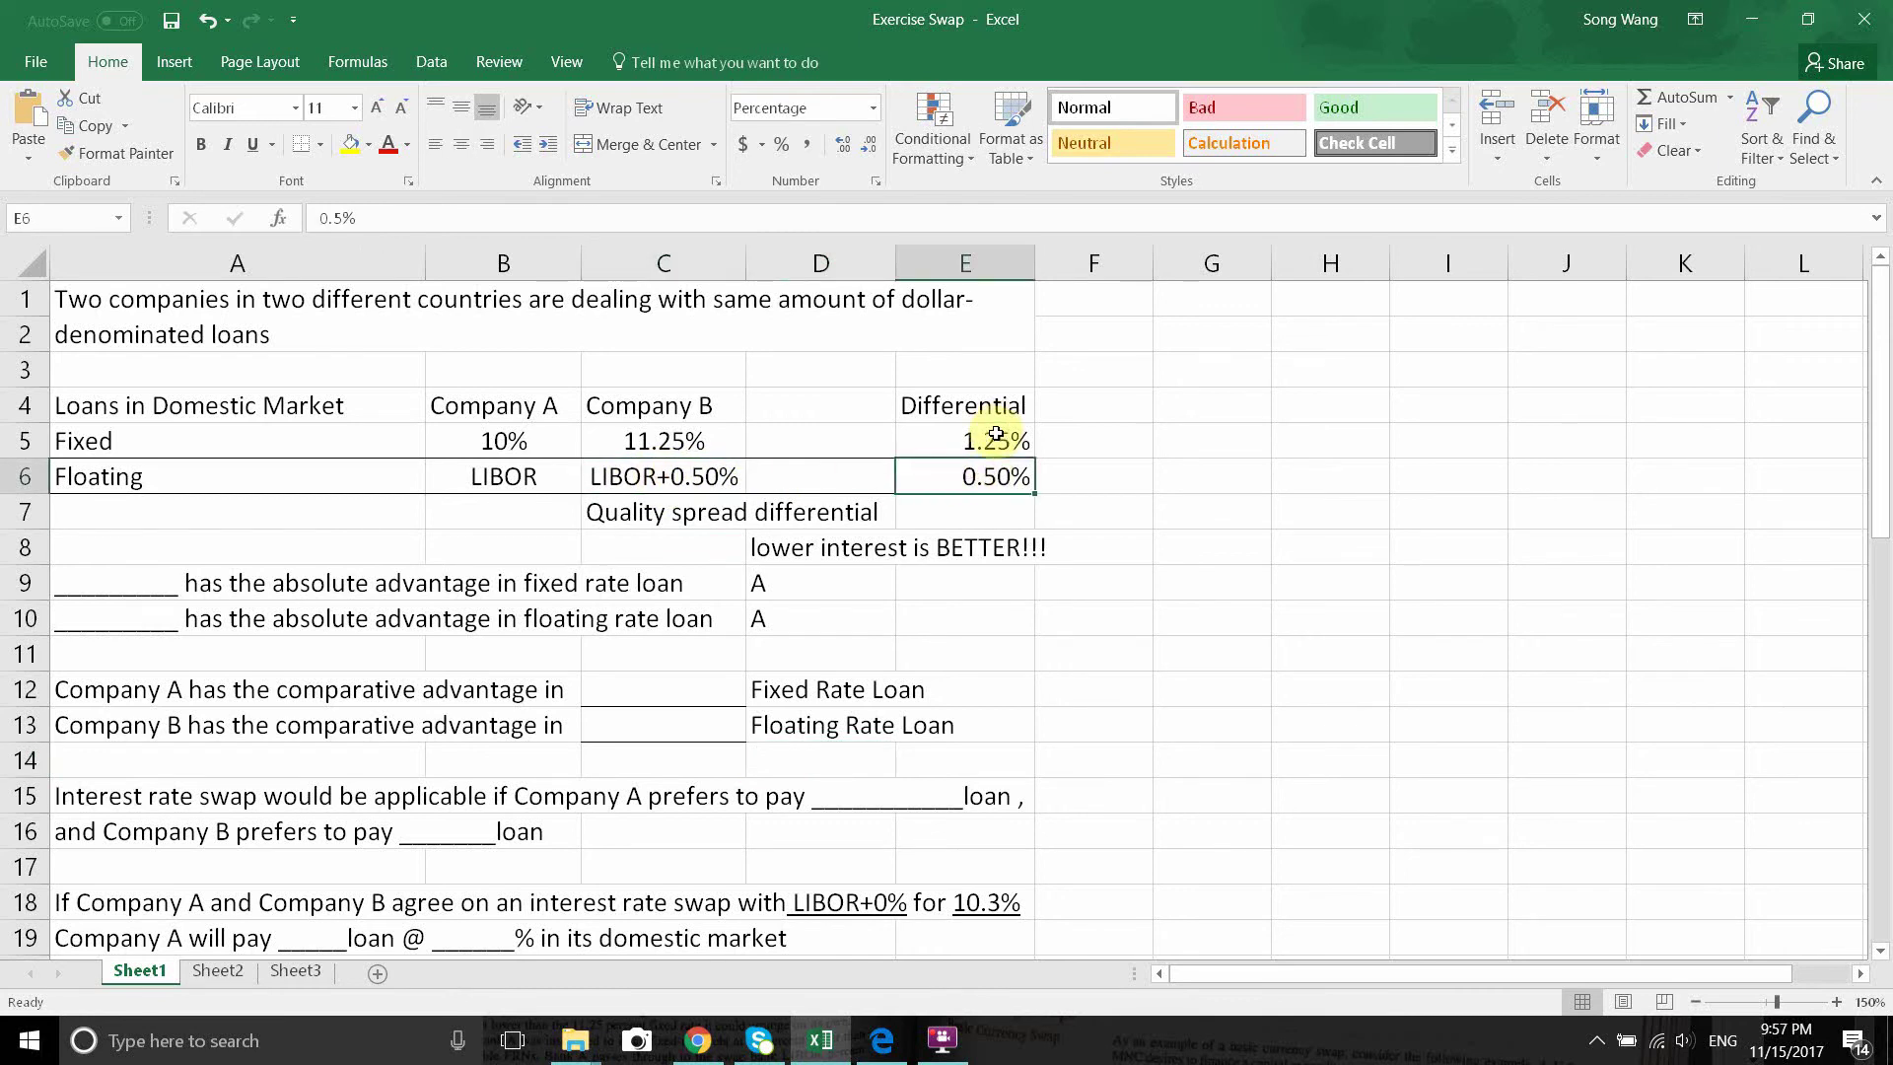
left_click(998, 440)
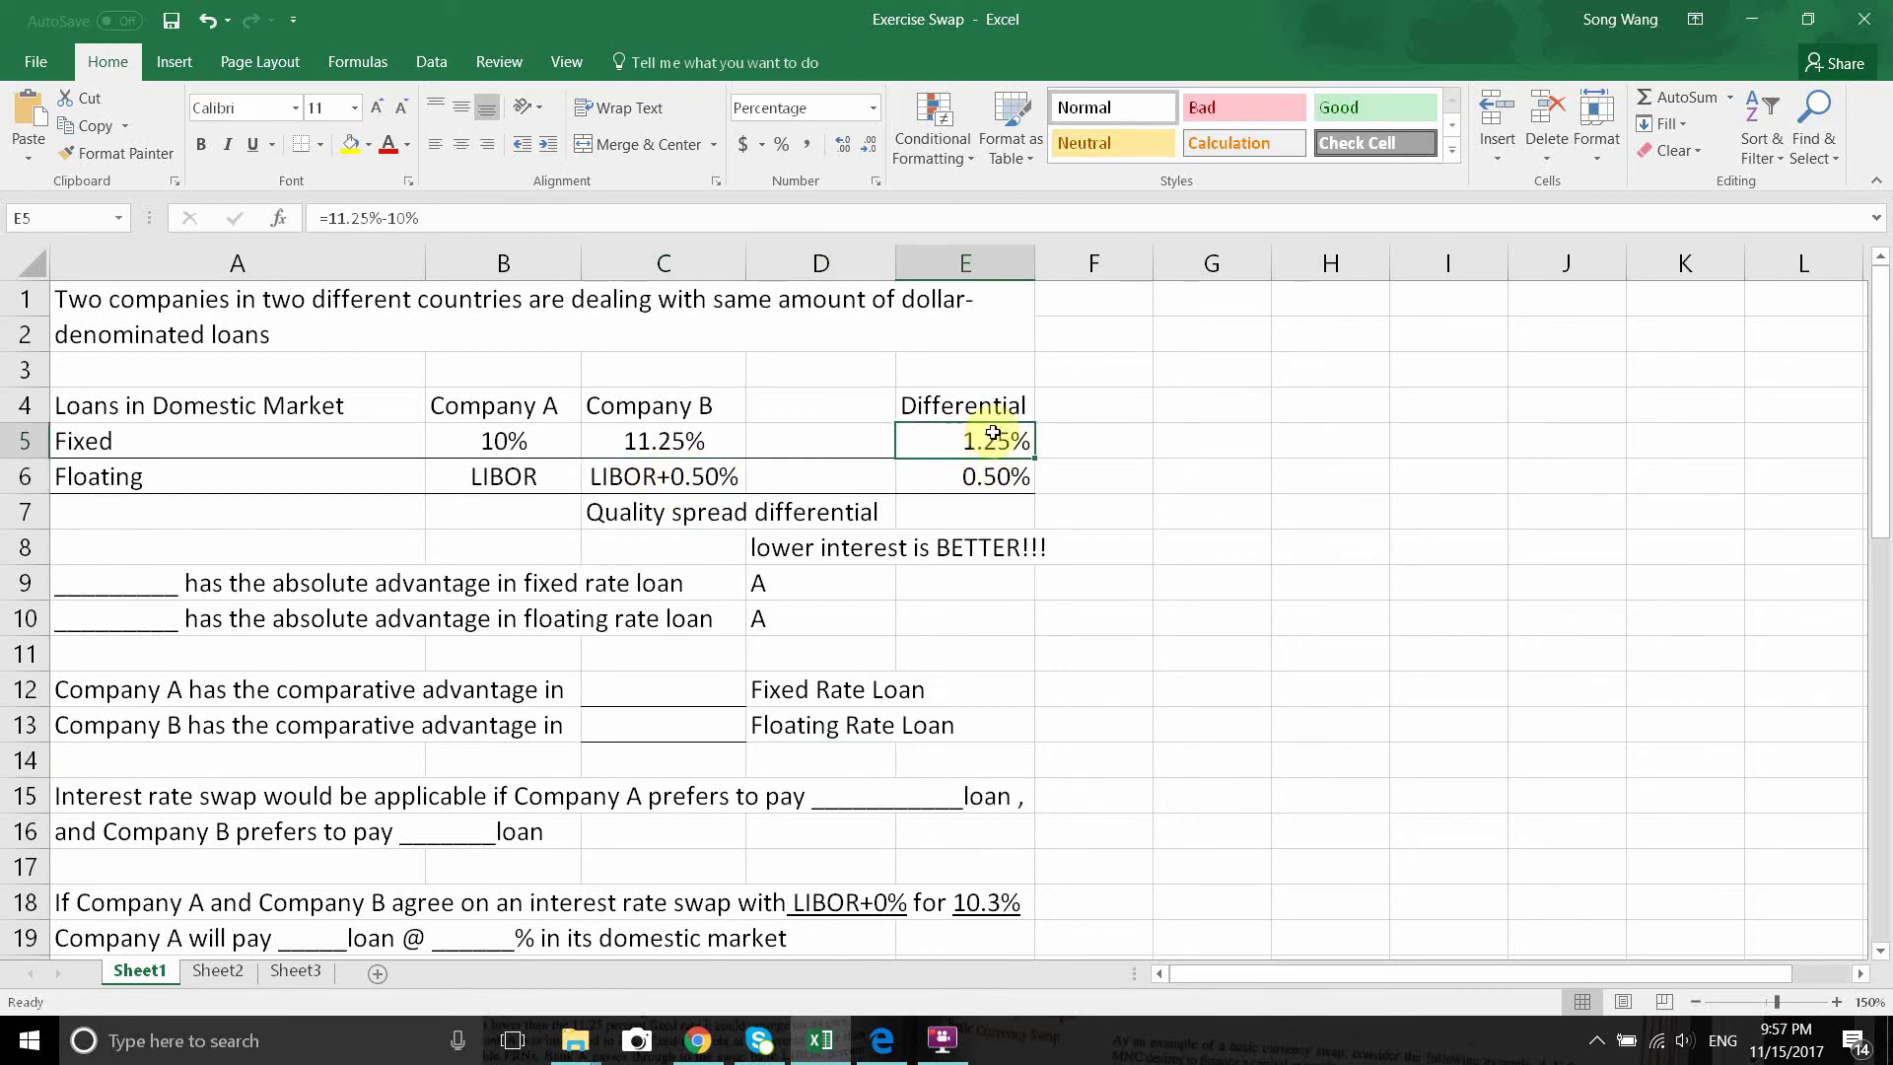
left_click(1015, 764)
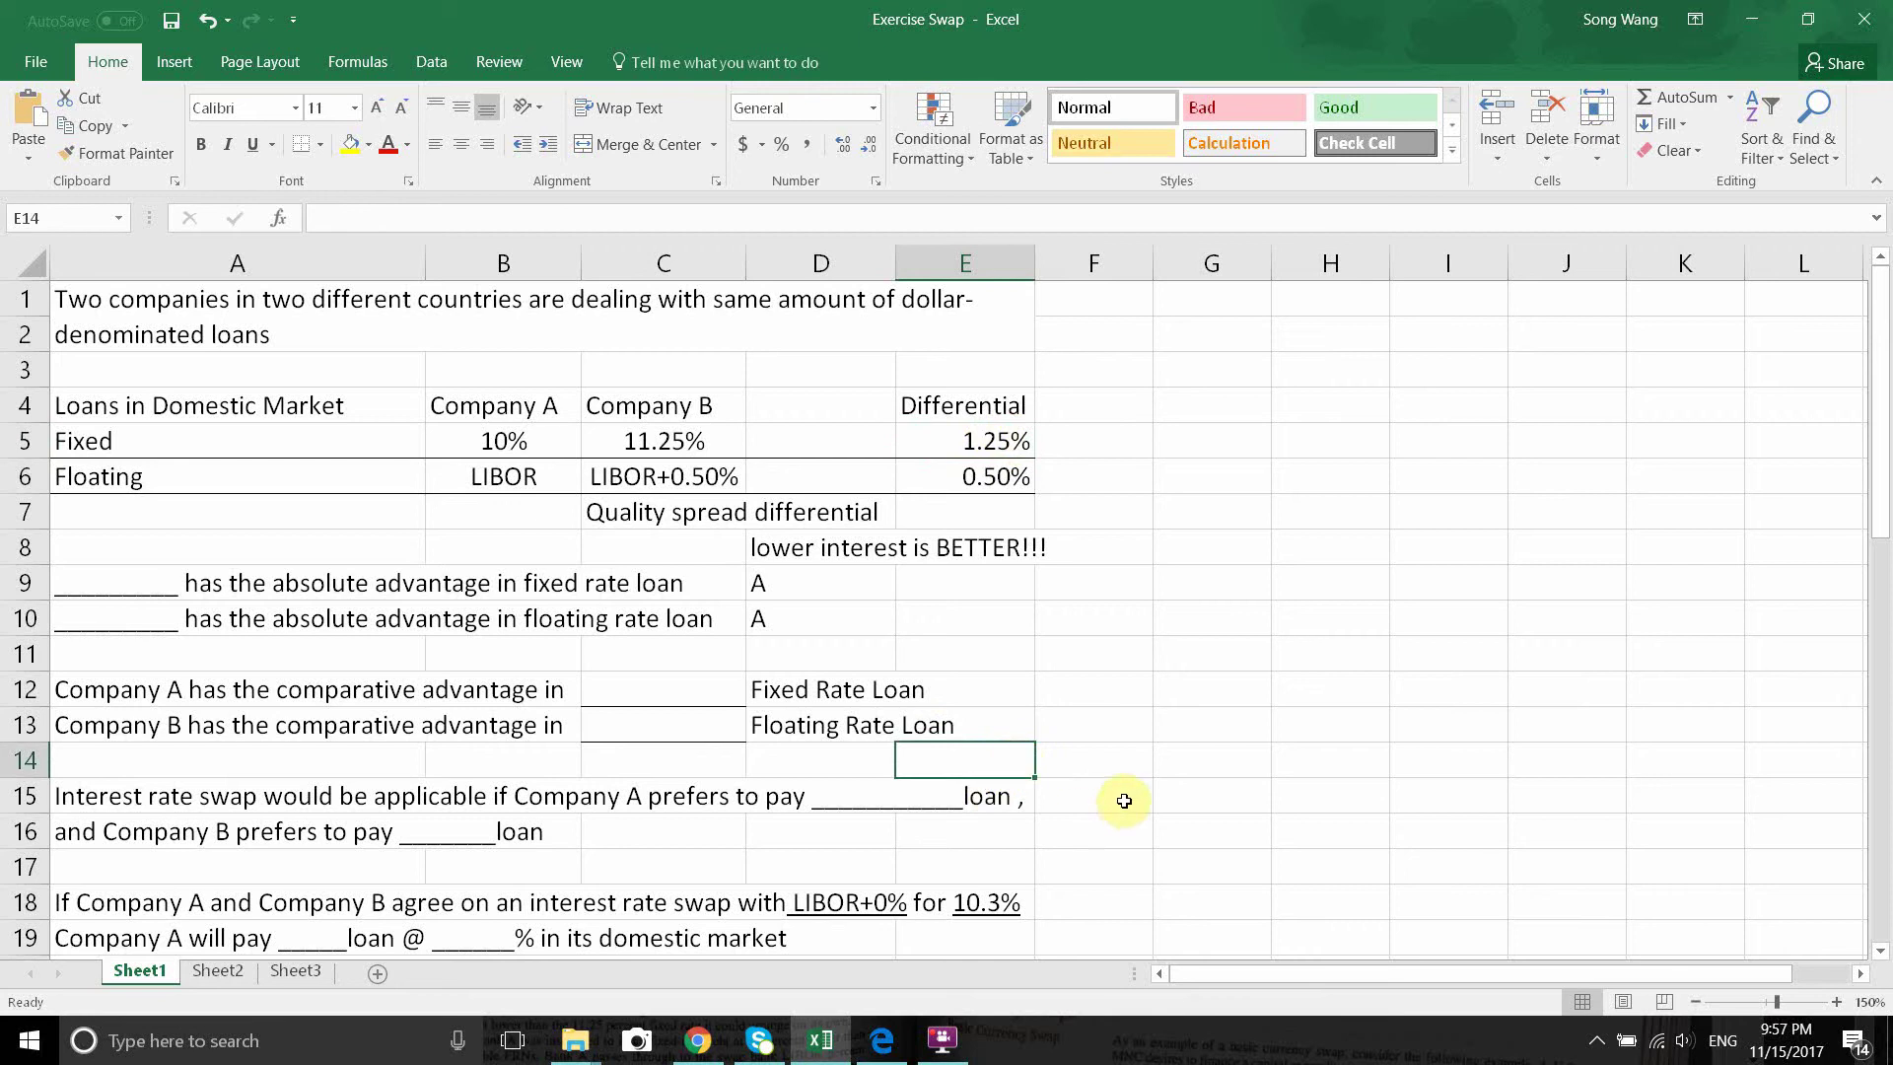
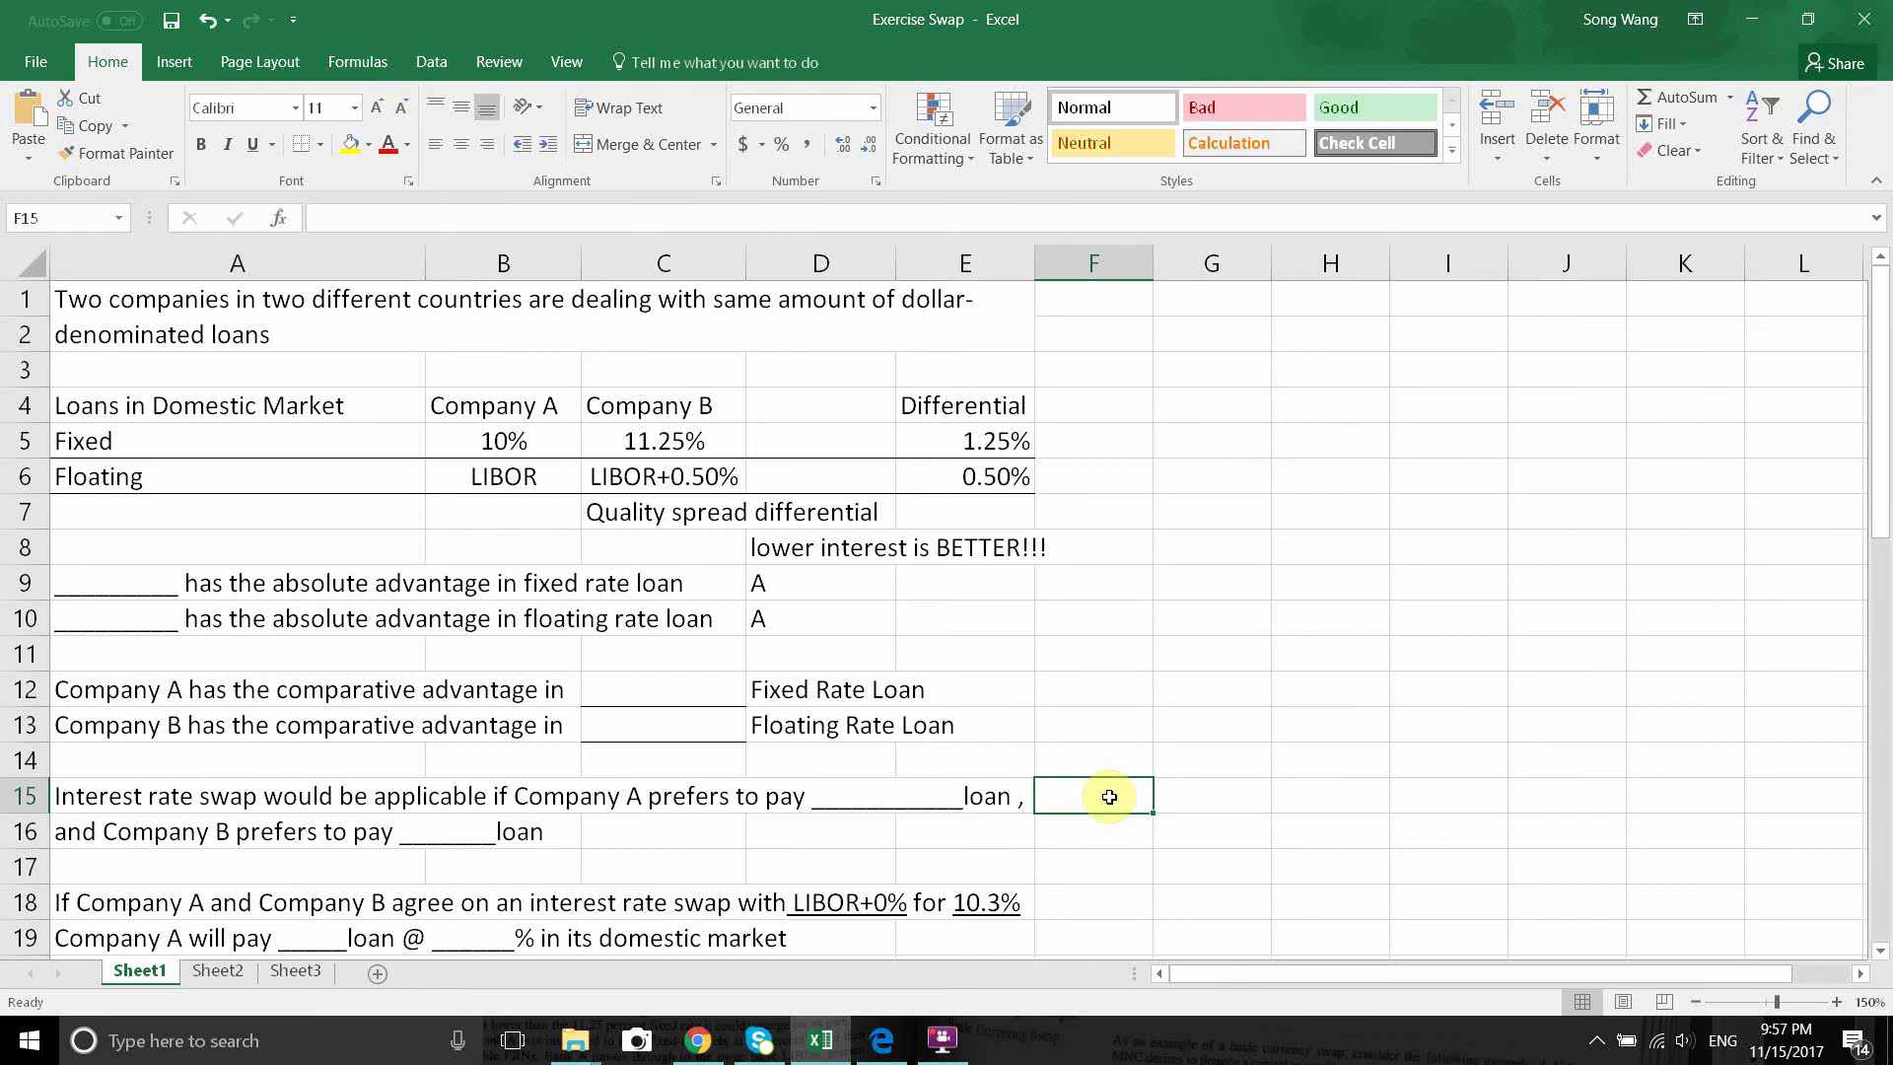
type("Floating")
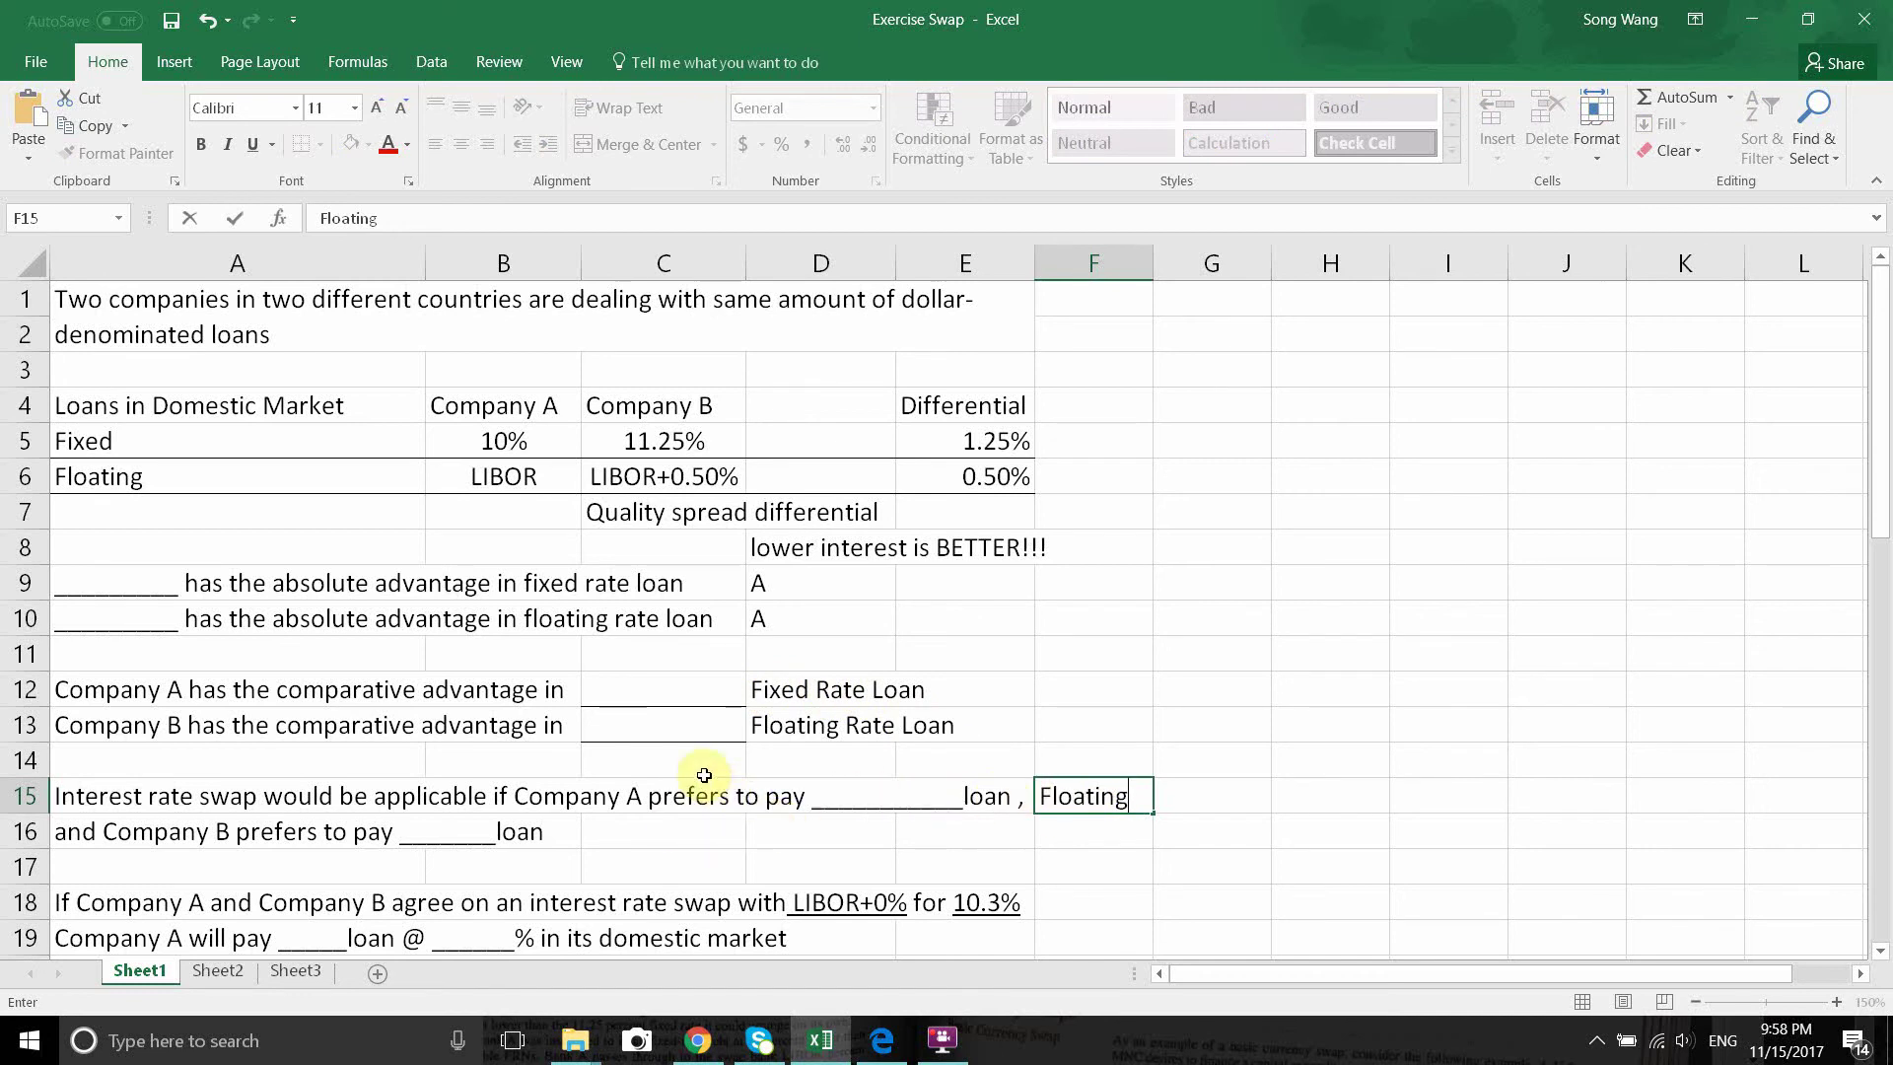
left_click(635, 838)
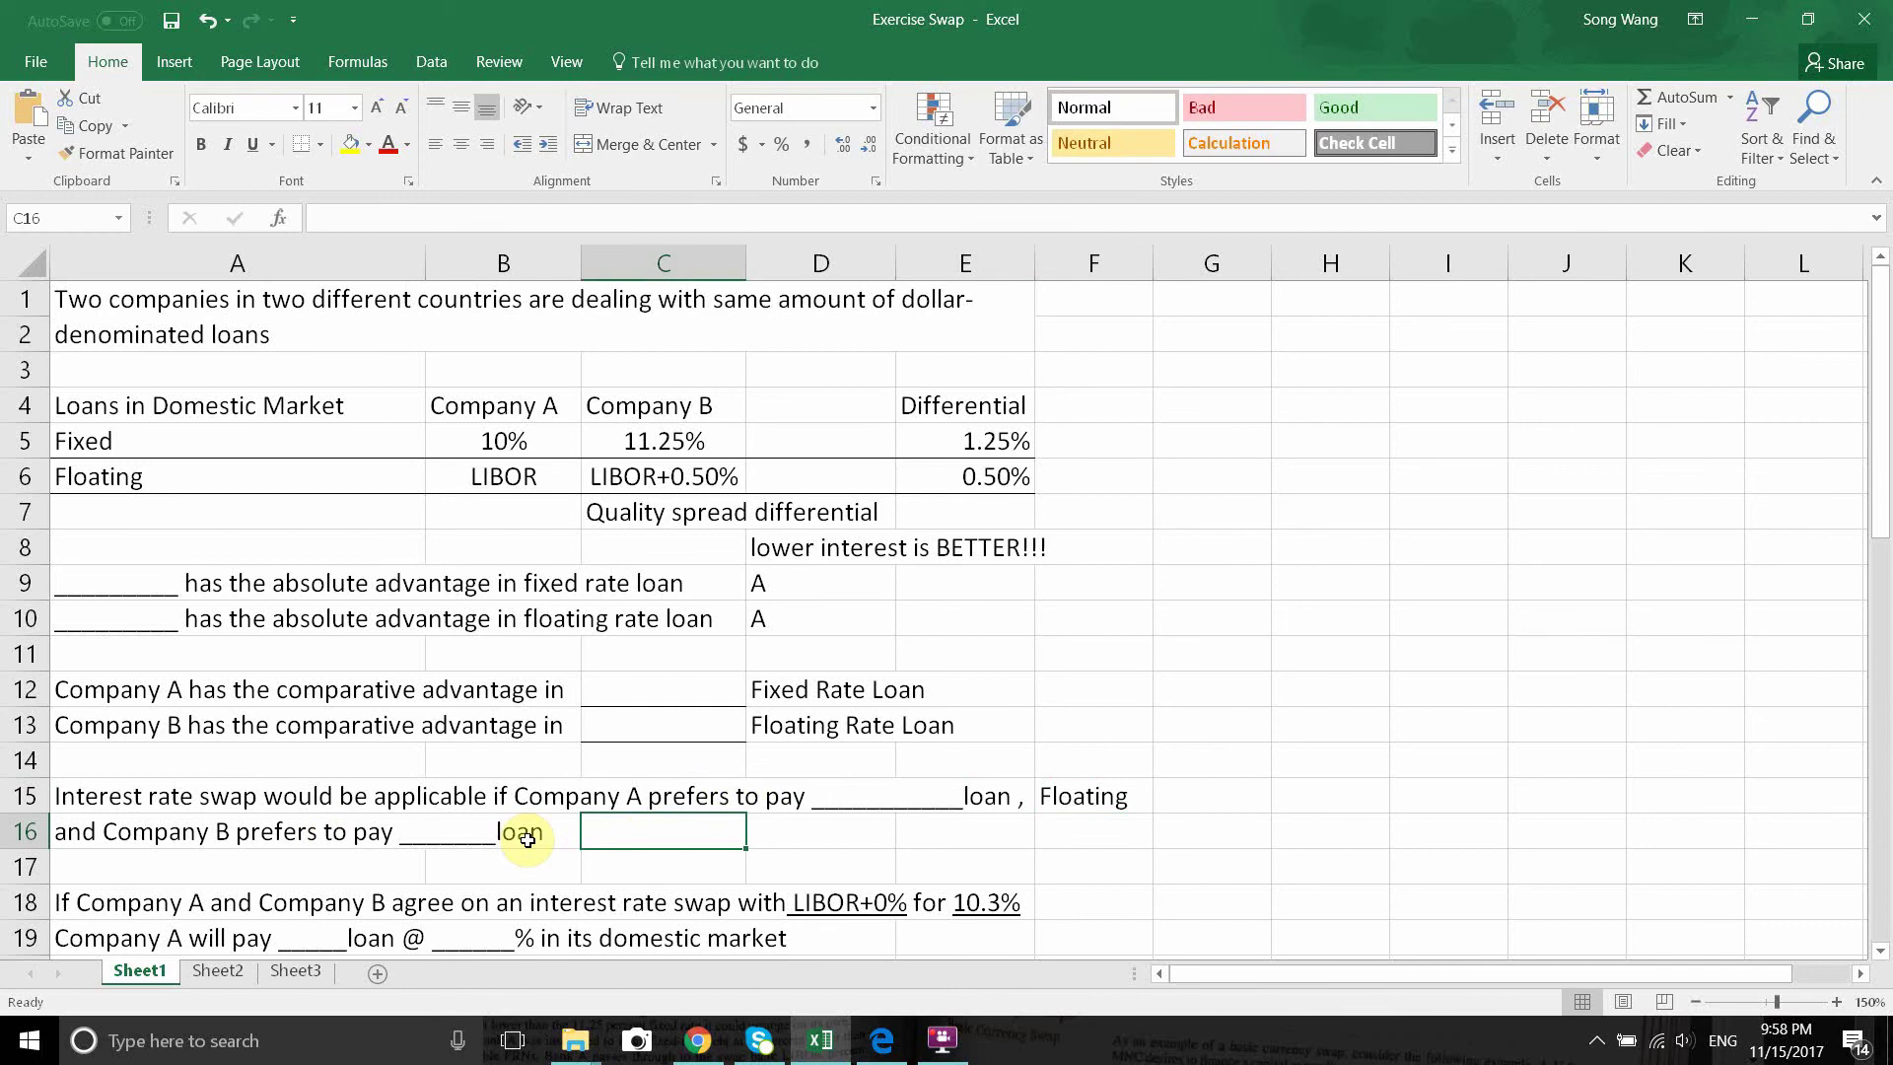
type("Fixed")
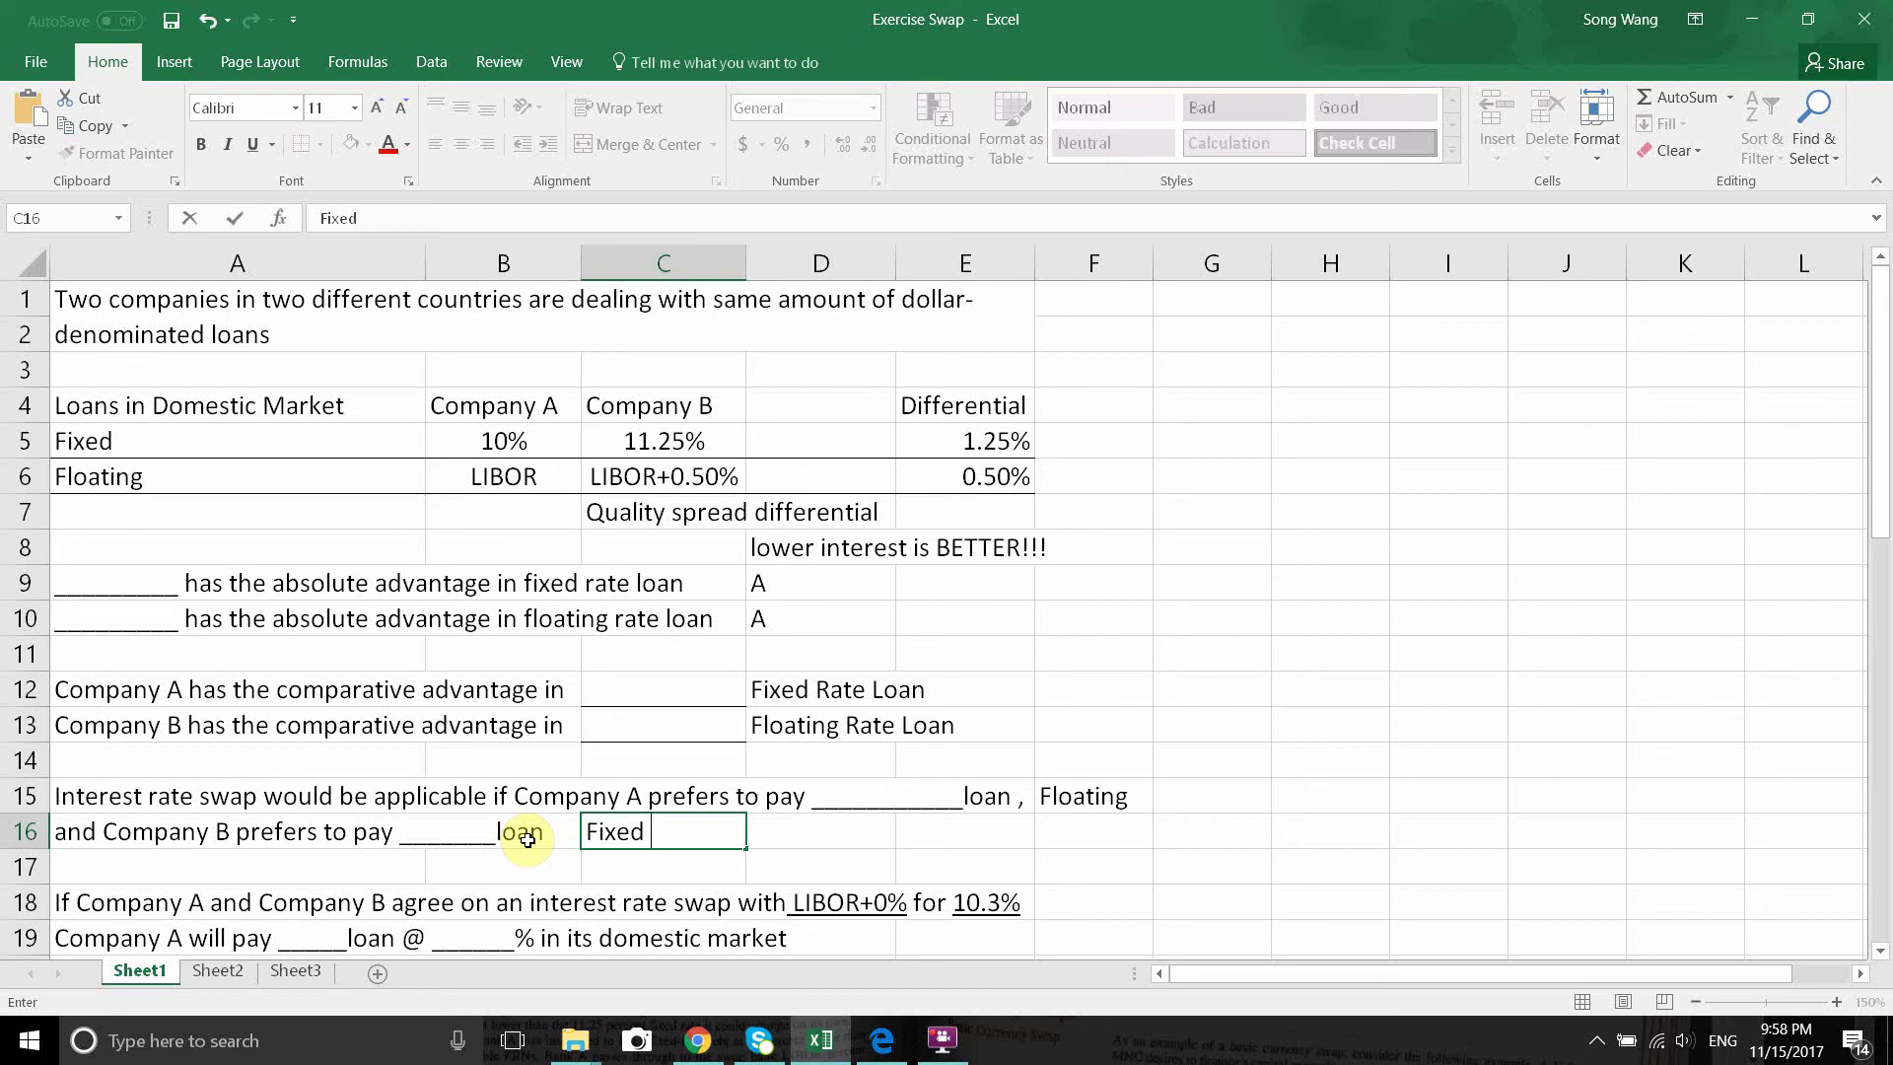
key("Return")
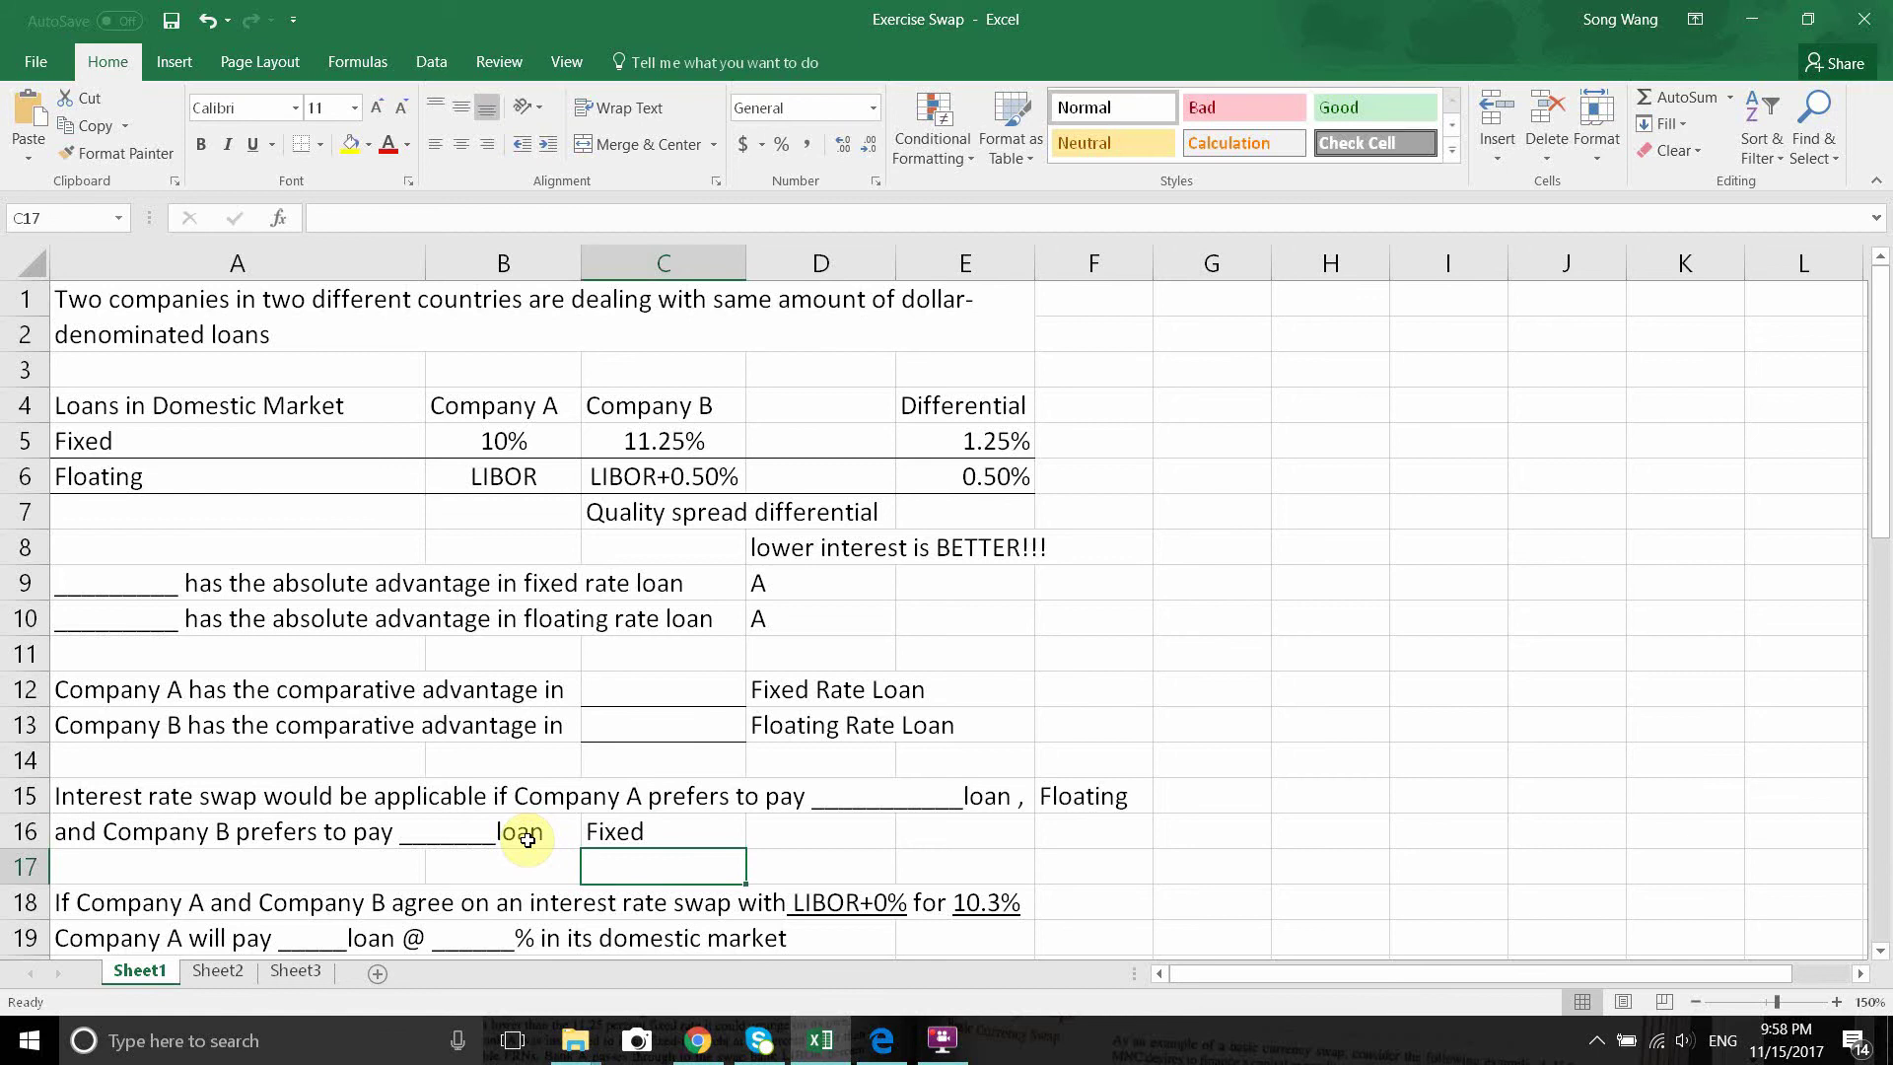
Enter 10% fixed rate in E19 as the loan Company A pays in its domestic market.
left_click(828, 859)
left_click(883, 833)
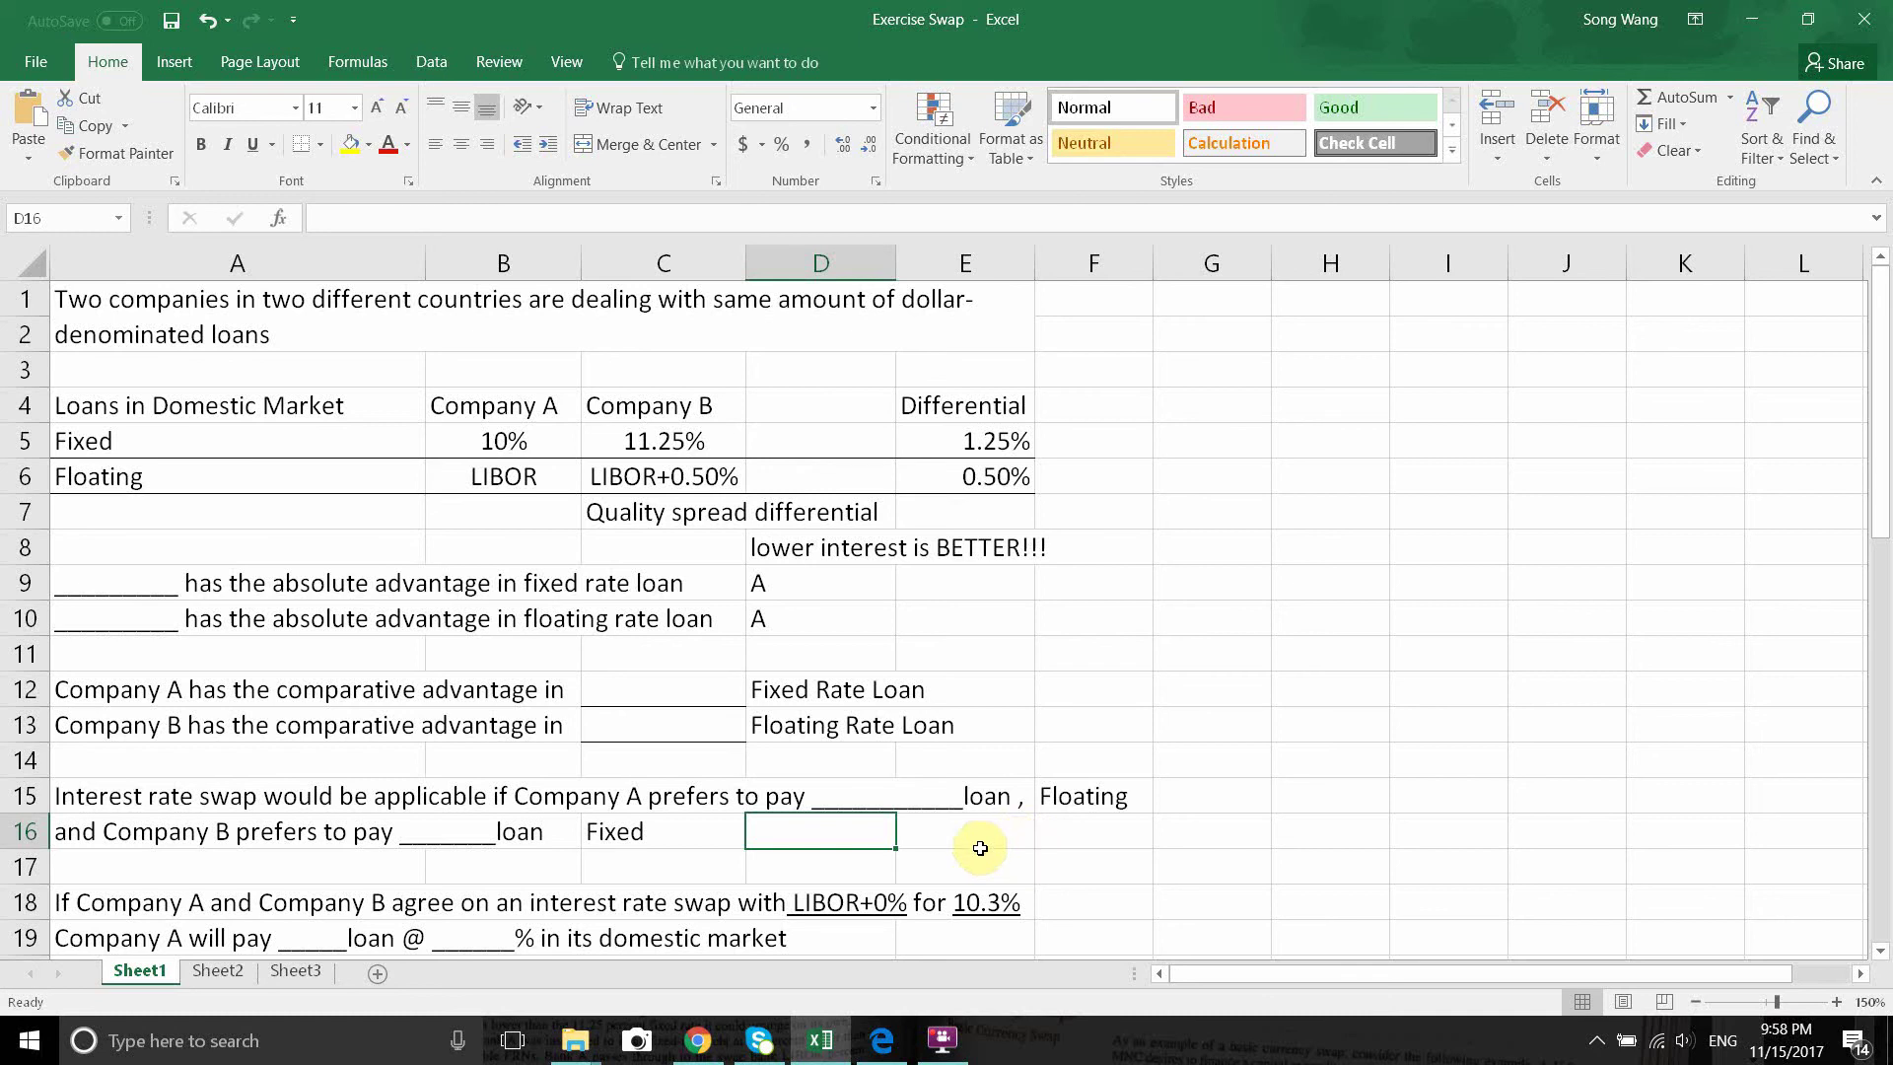
scroll(985, 846, "down", 2)
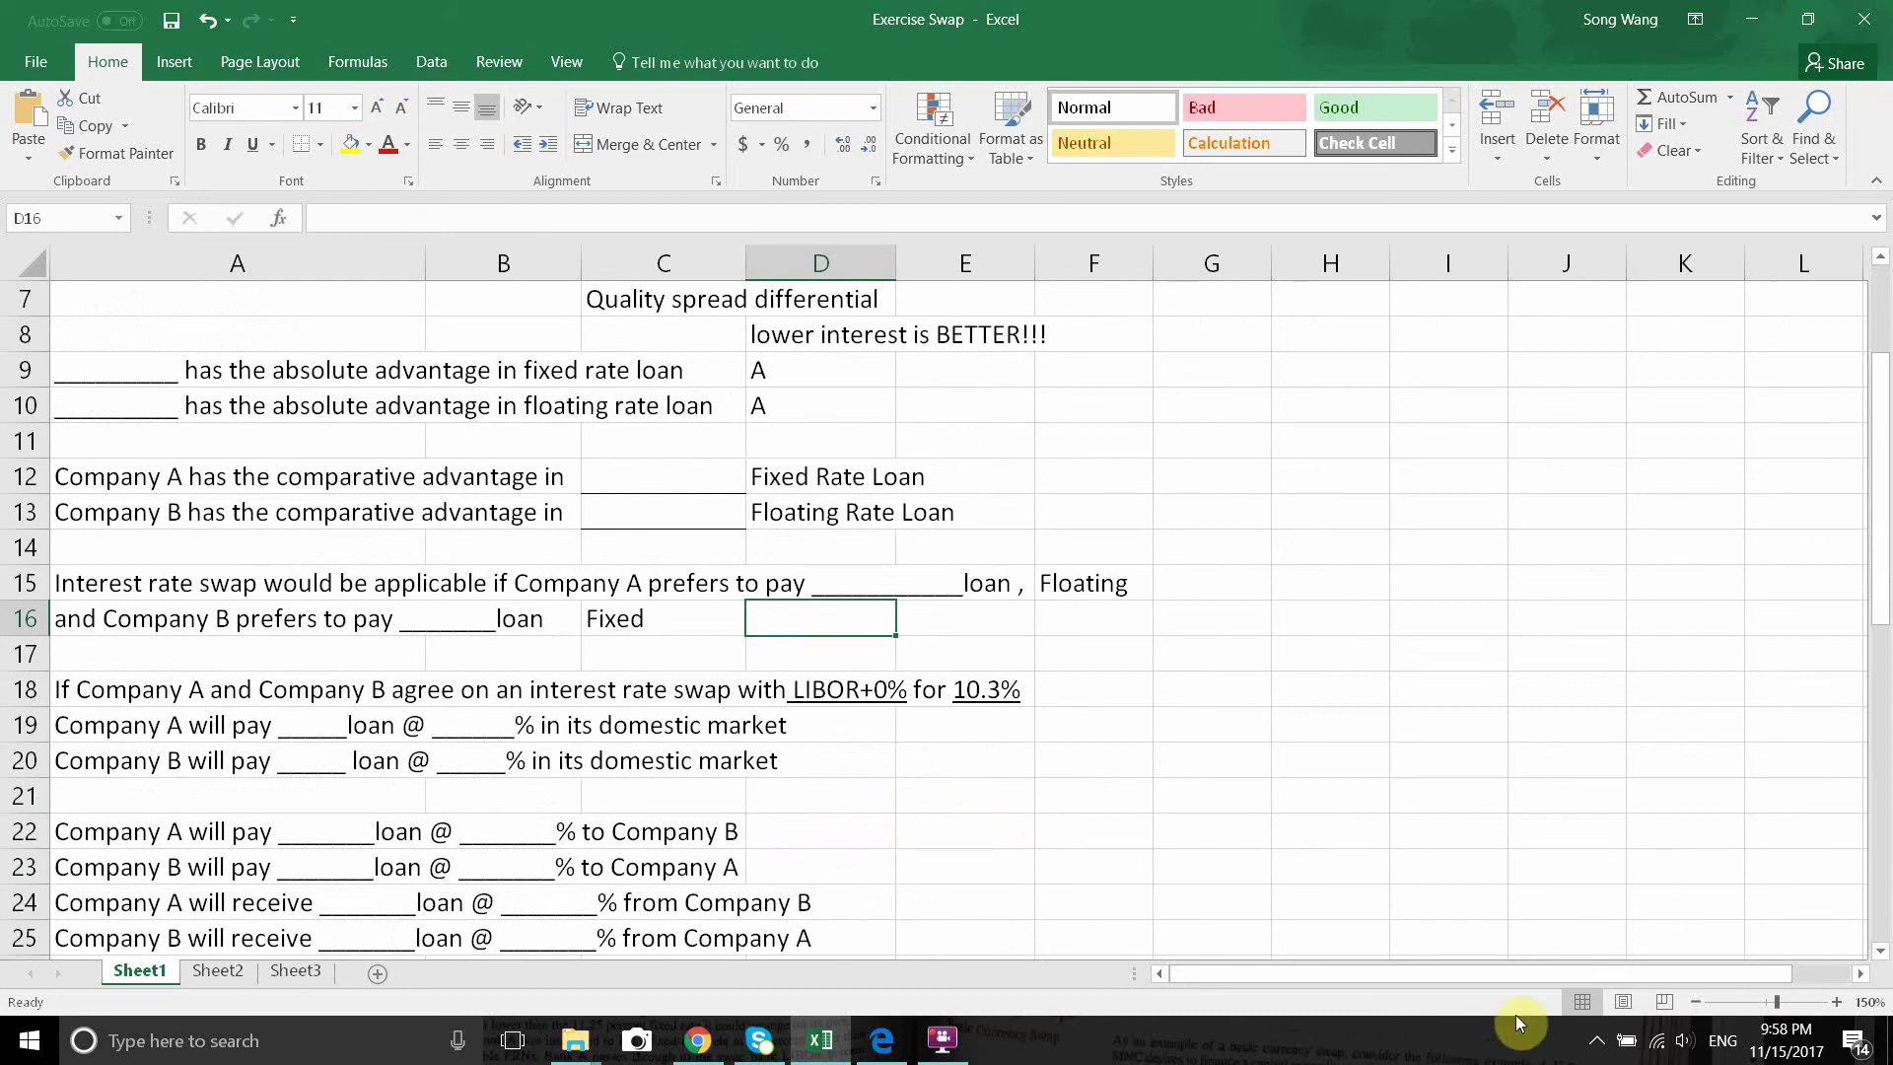
left_click(1695, 999)
left_click(1695, 999)
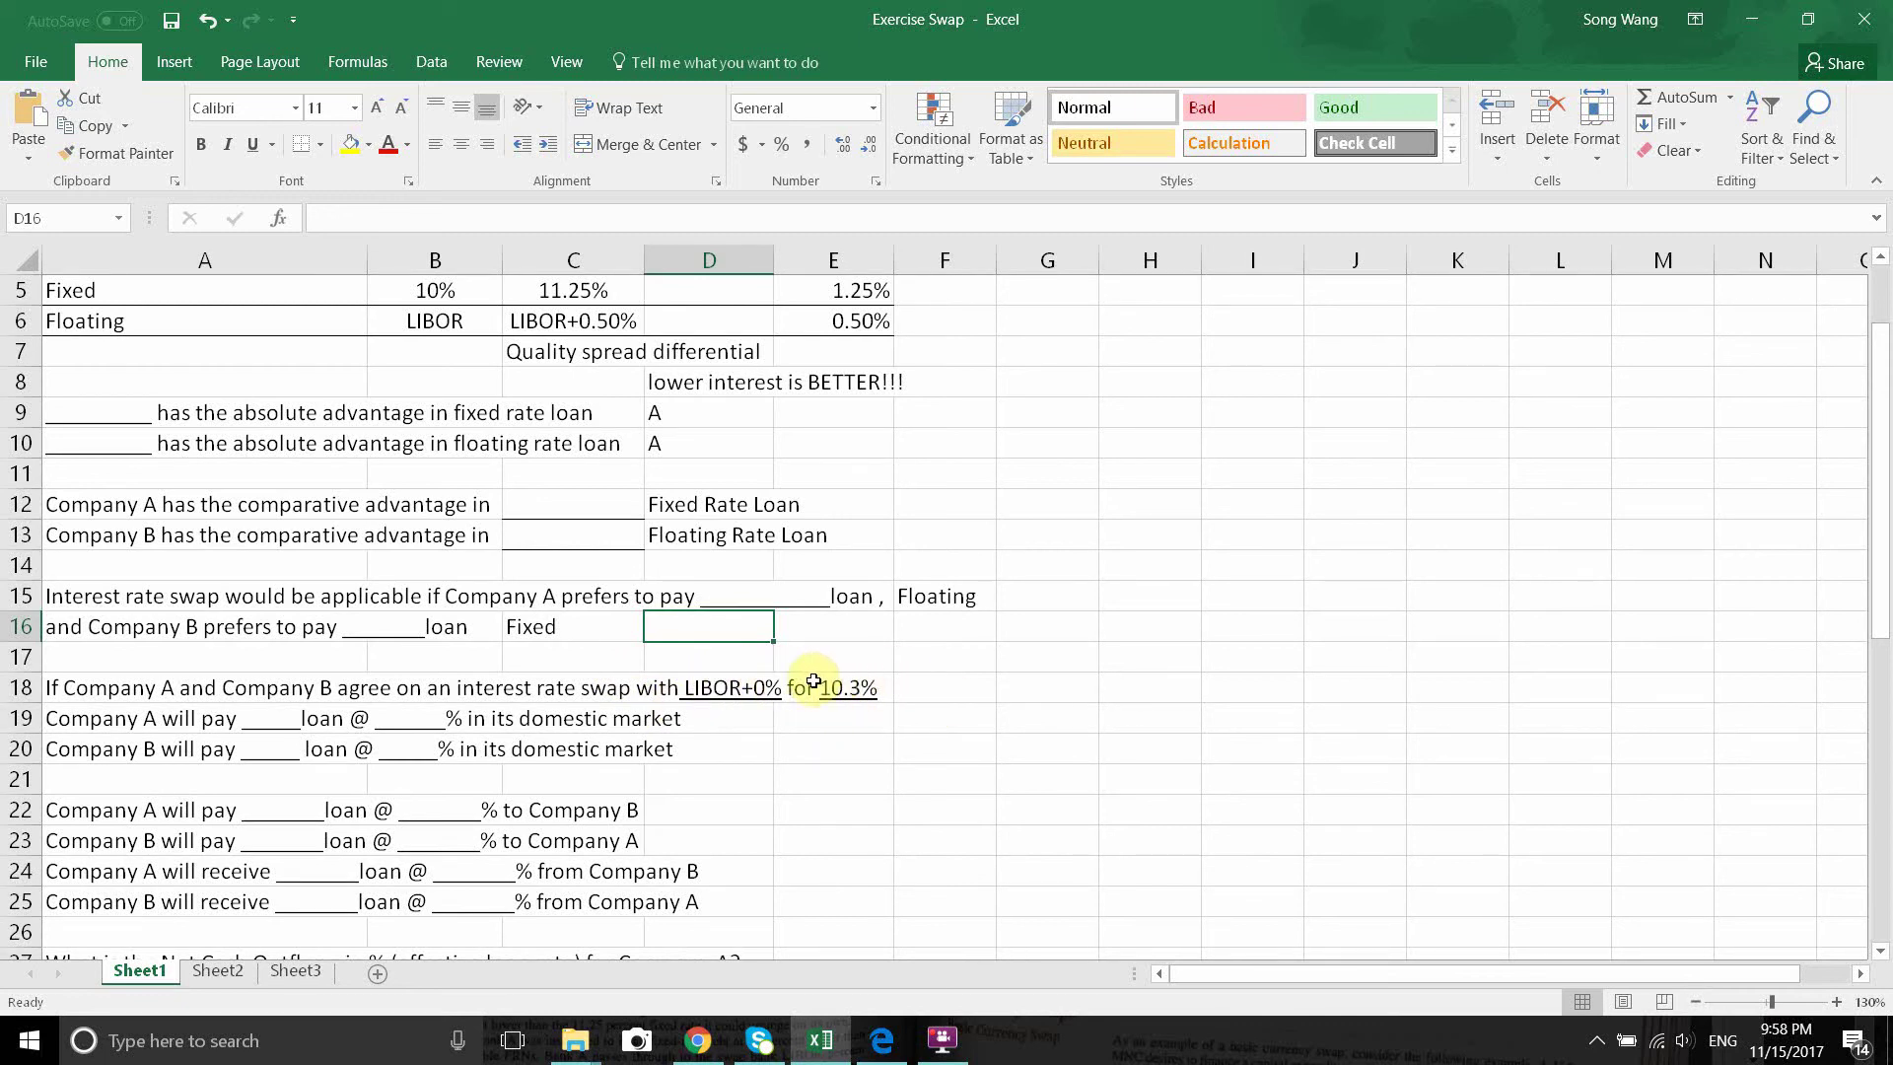
left_click(746, 695)
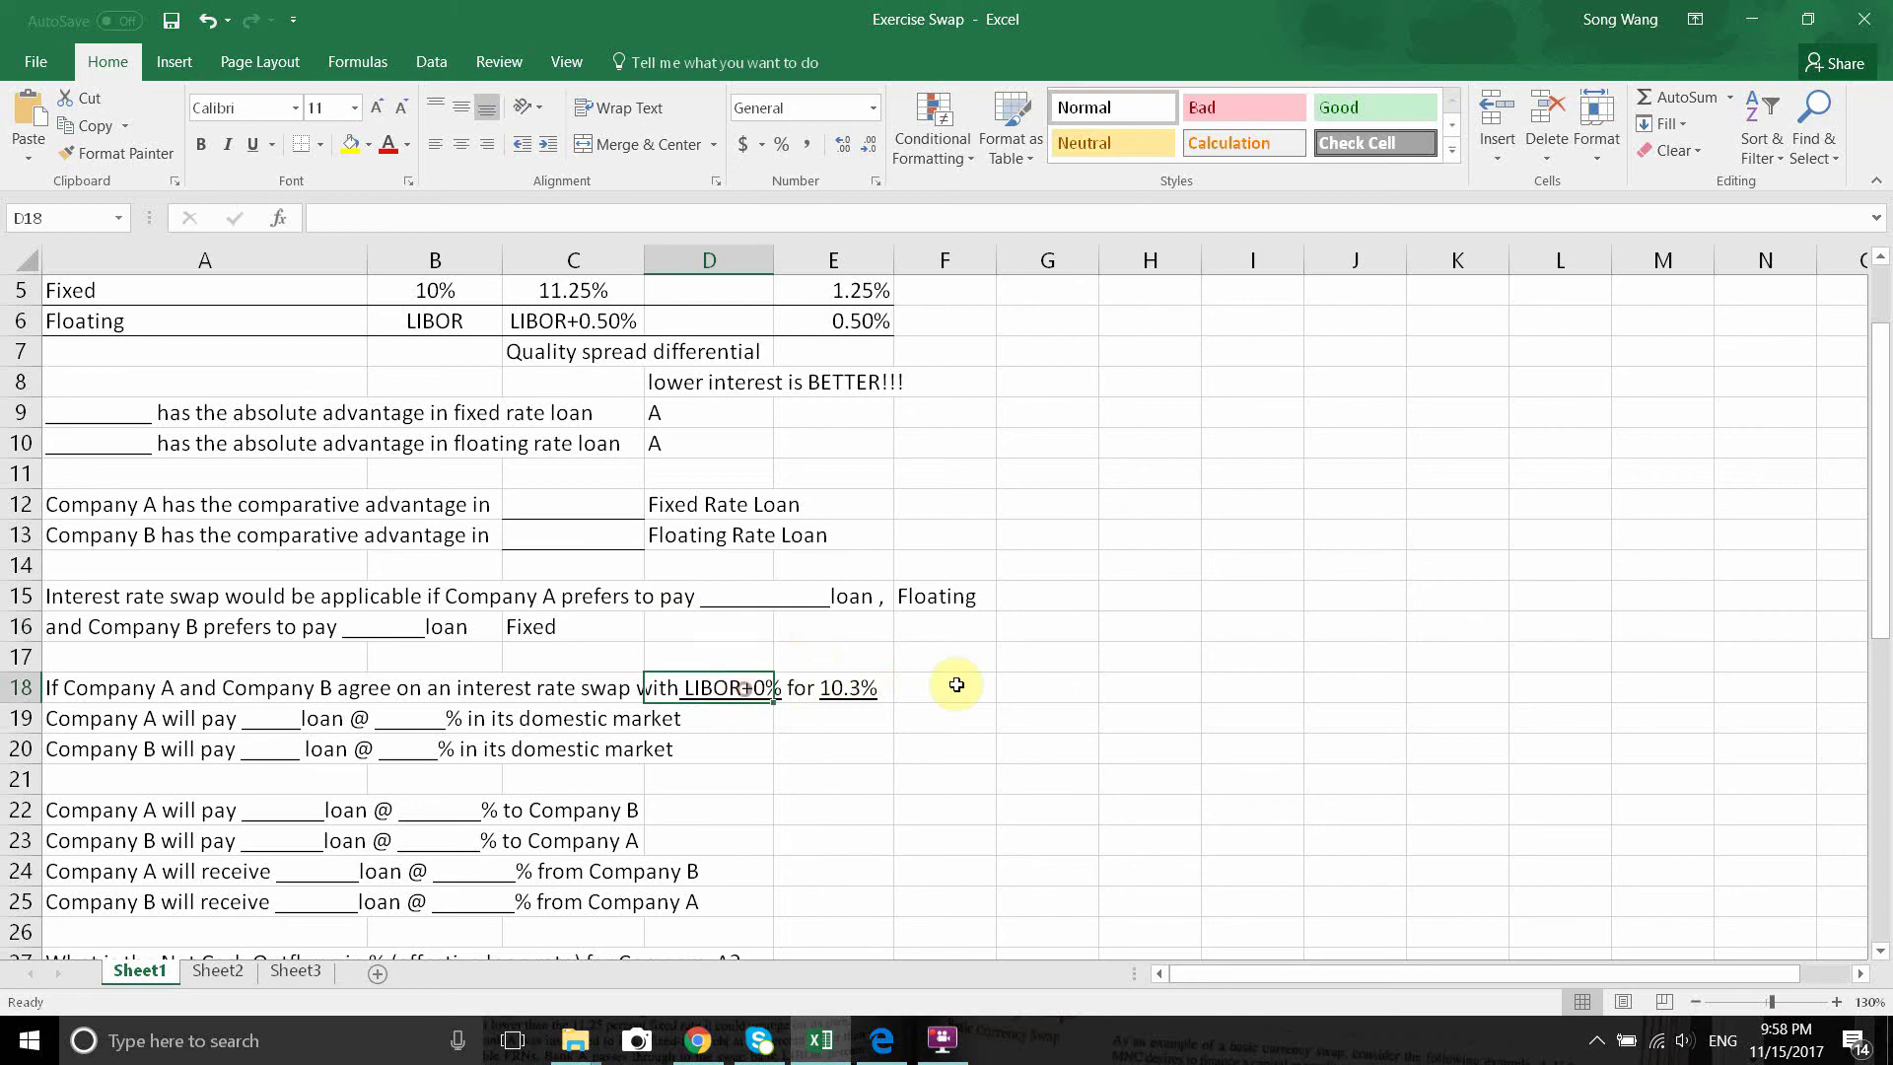
scroll(986, 701, "up", 1)
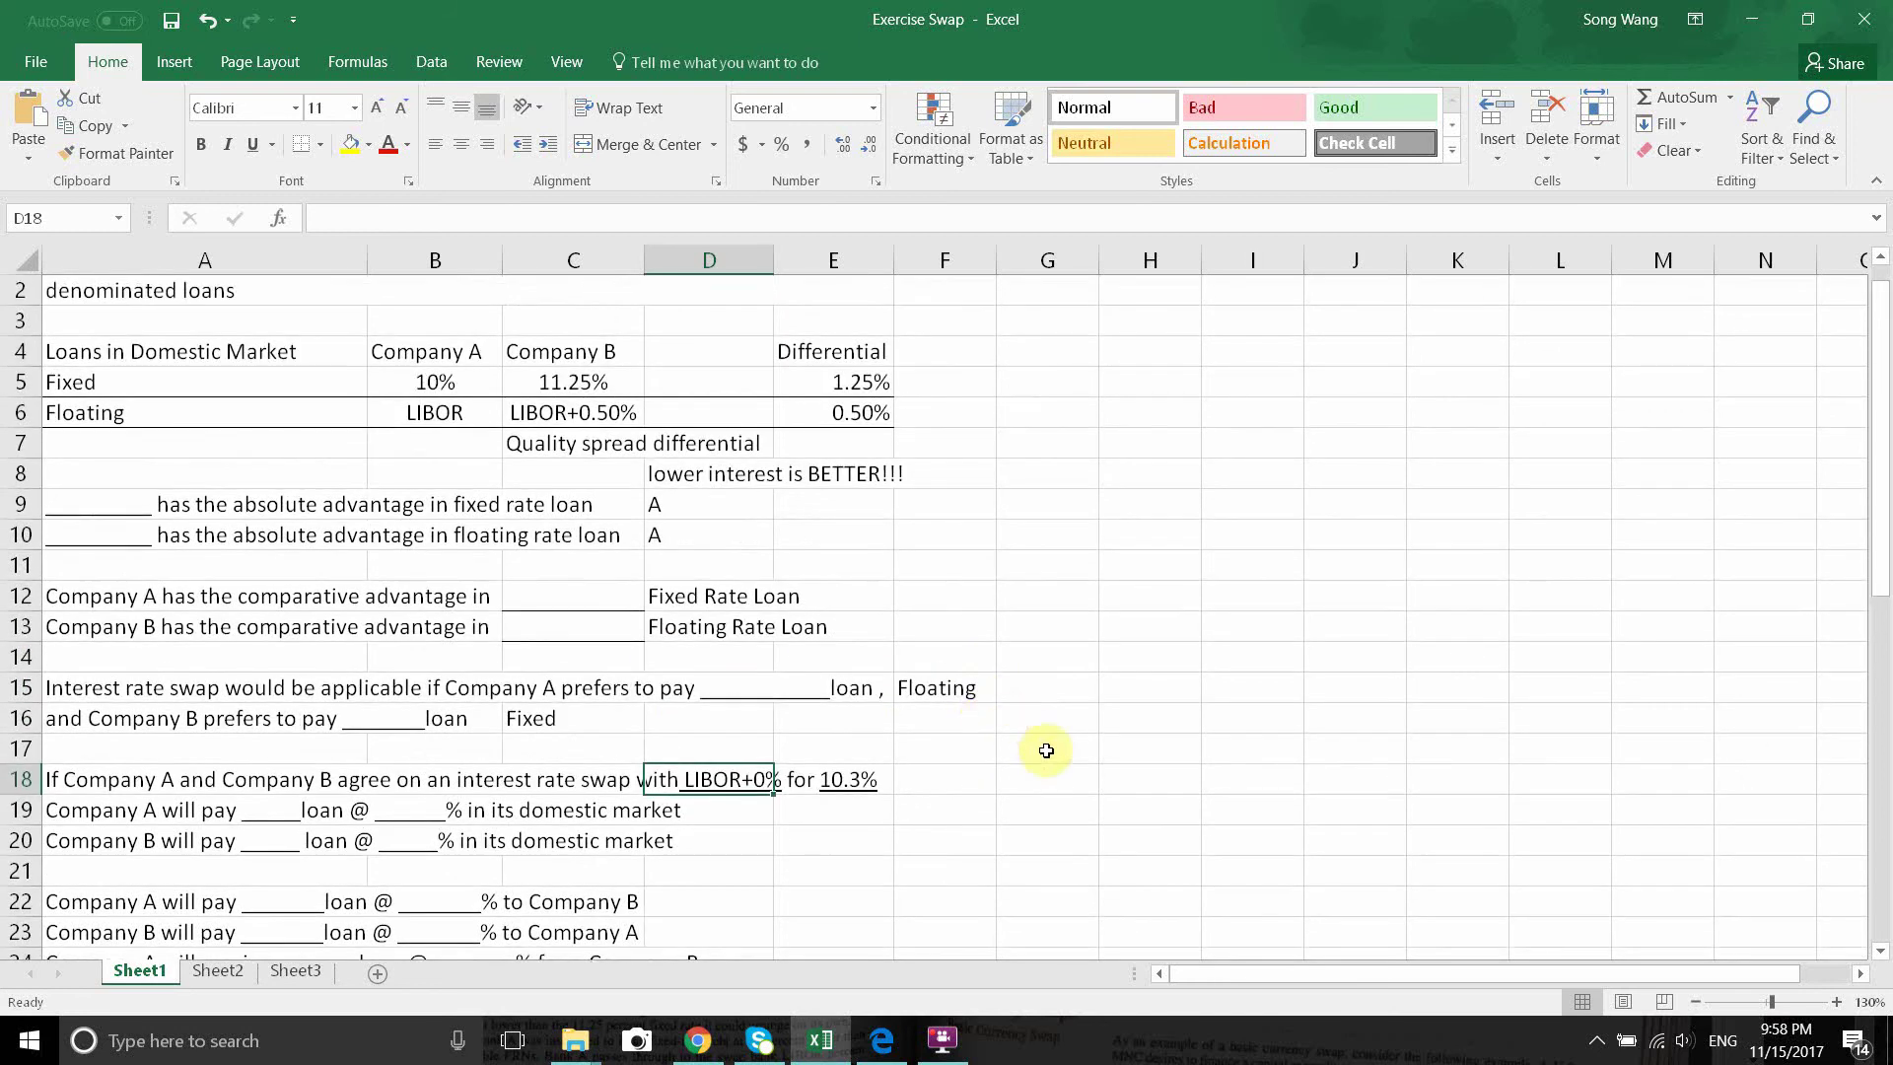
left_click(763, 814)
left_click(820, 810)
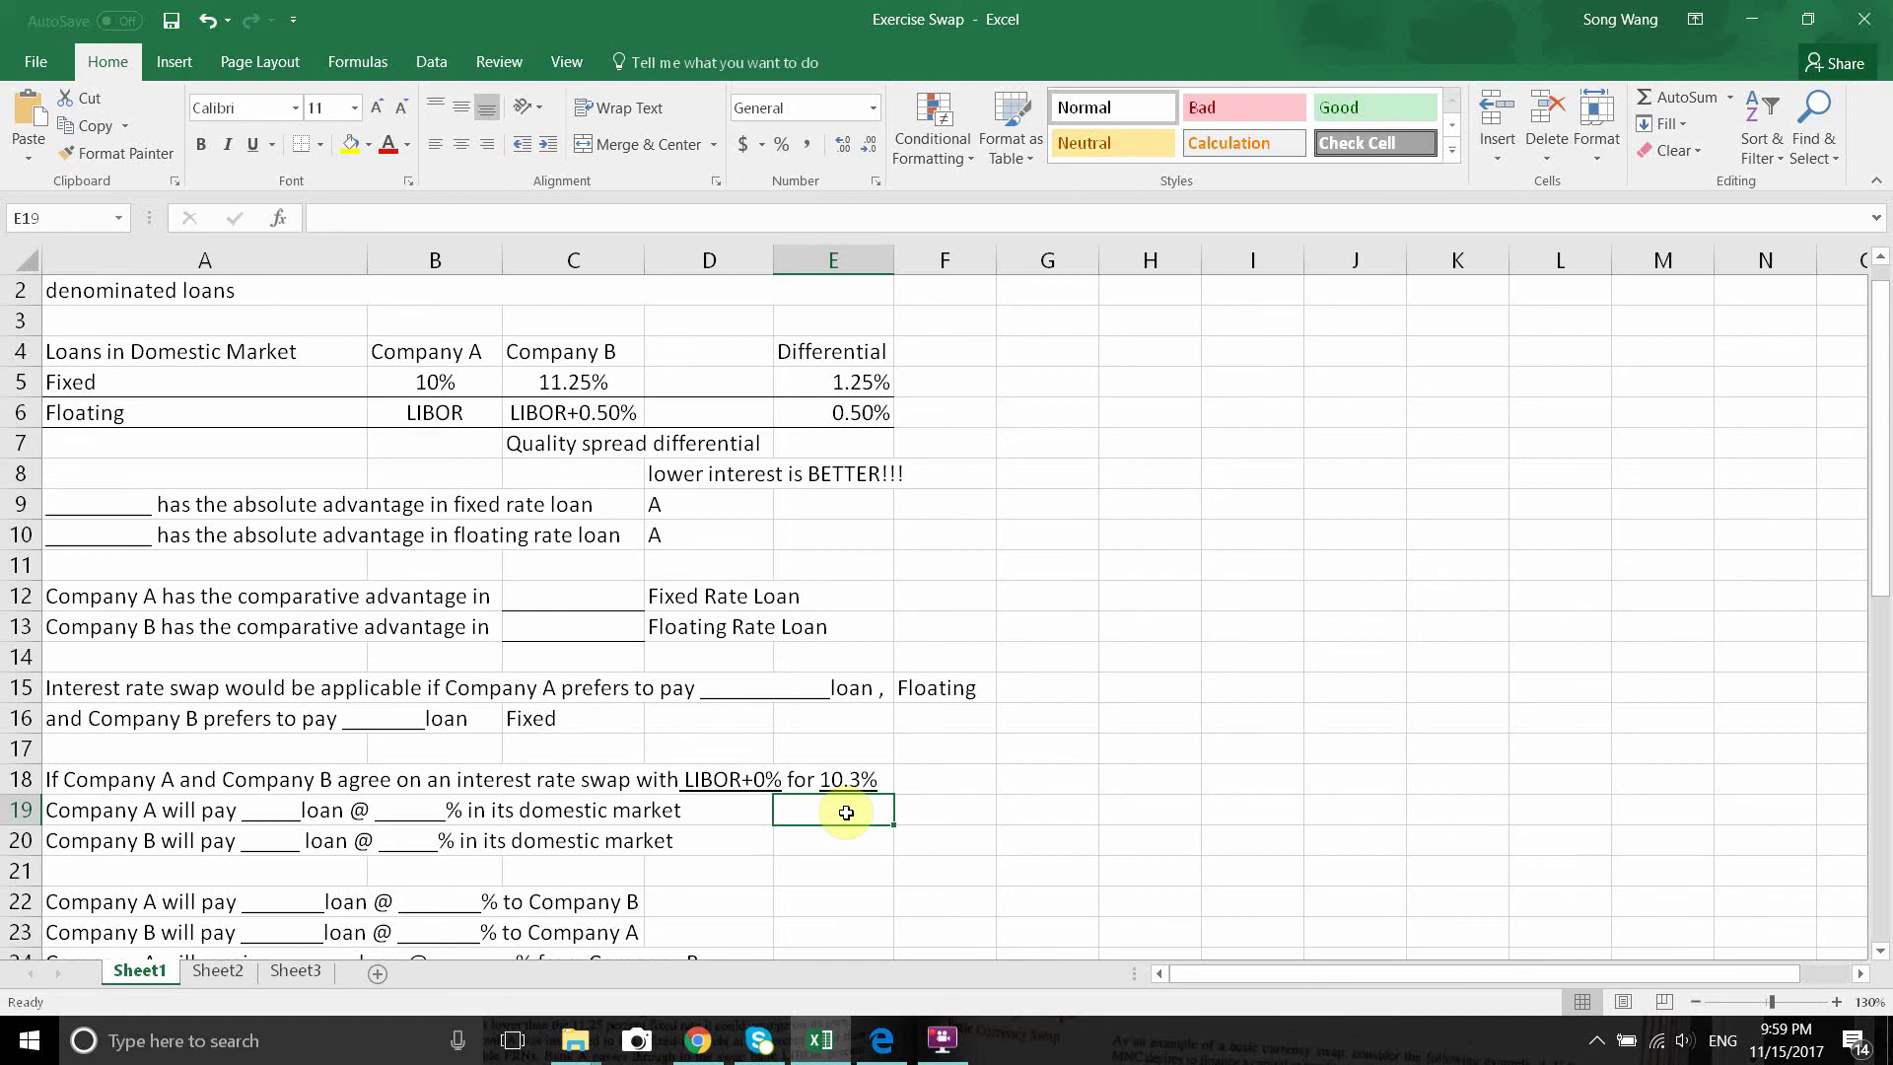
type("10%")
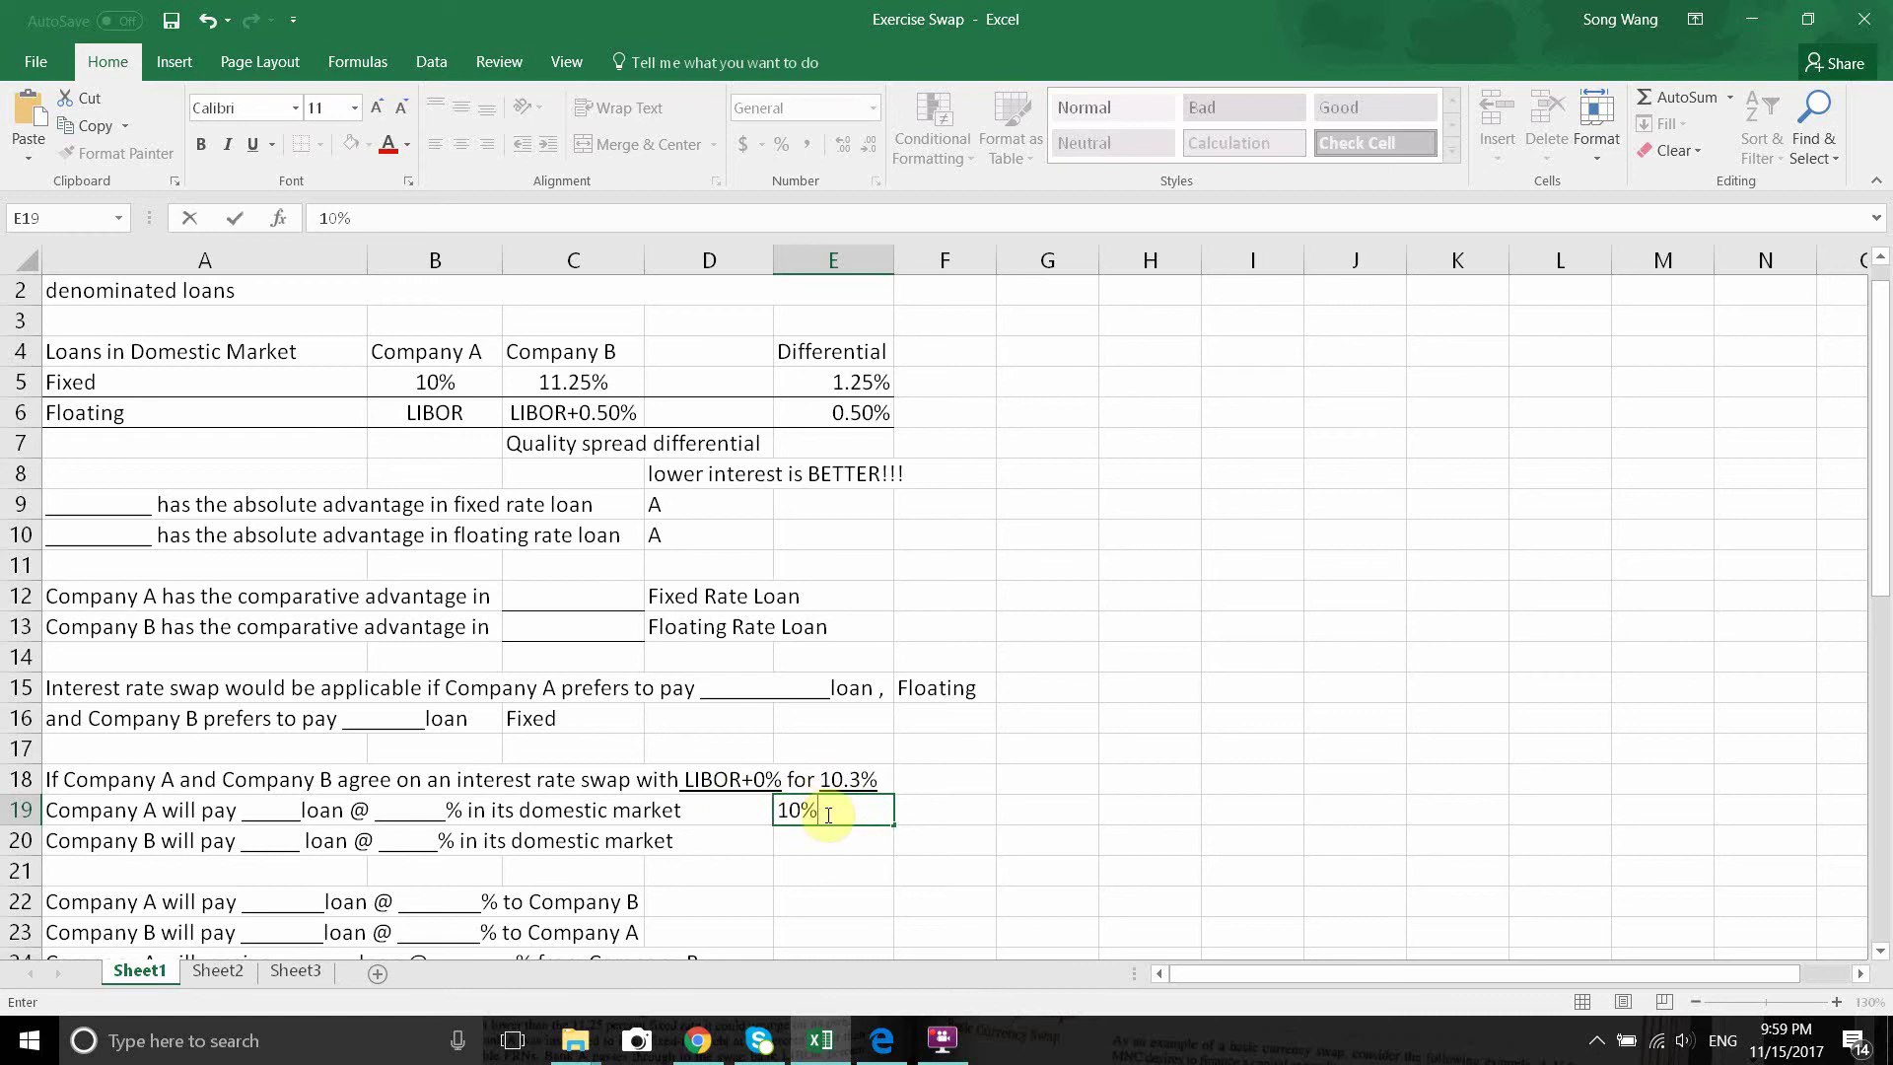
type(" fixed RAt")
key("BackSpace")
key("BackSpace")
key("BackSpace")
type("rate")
key("Return")
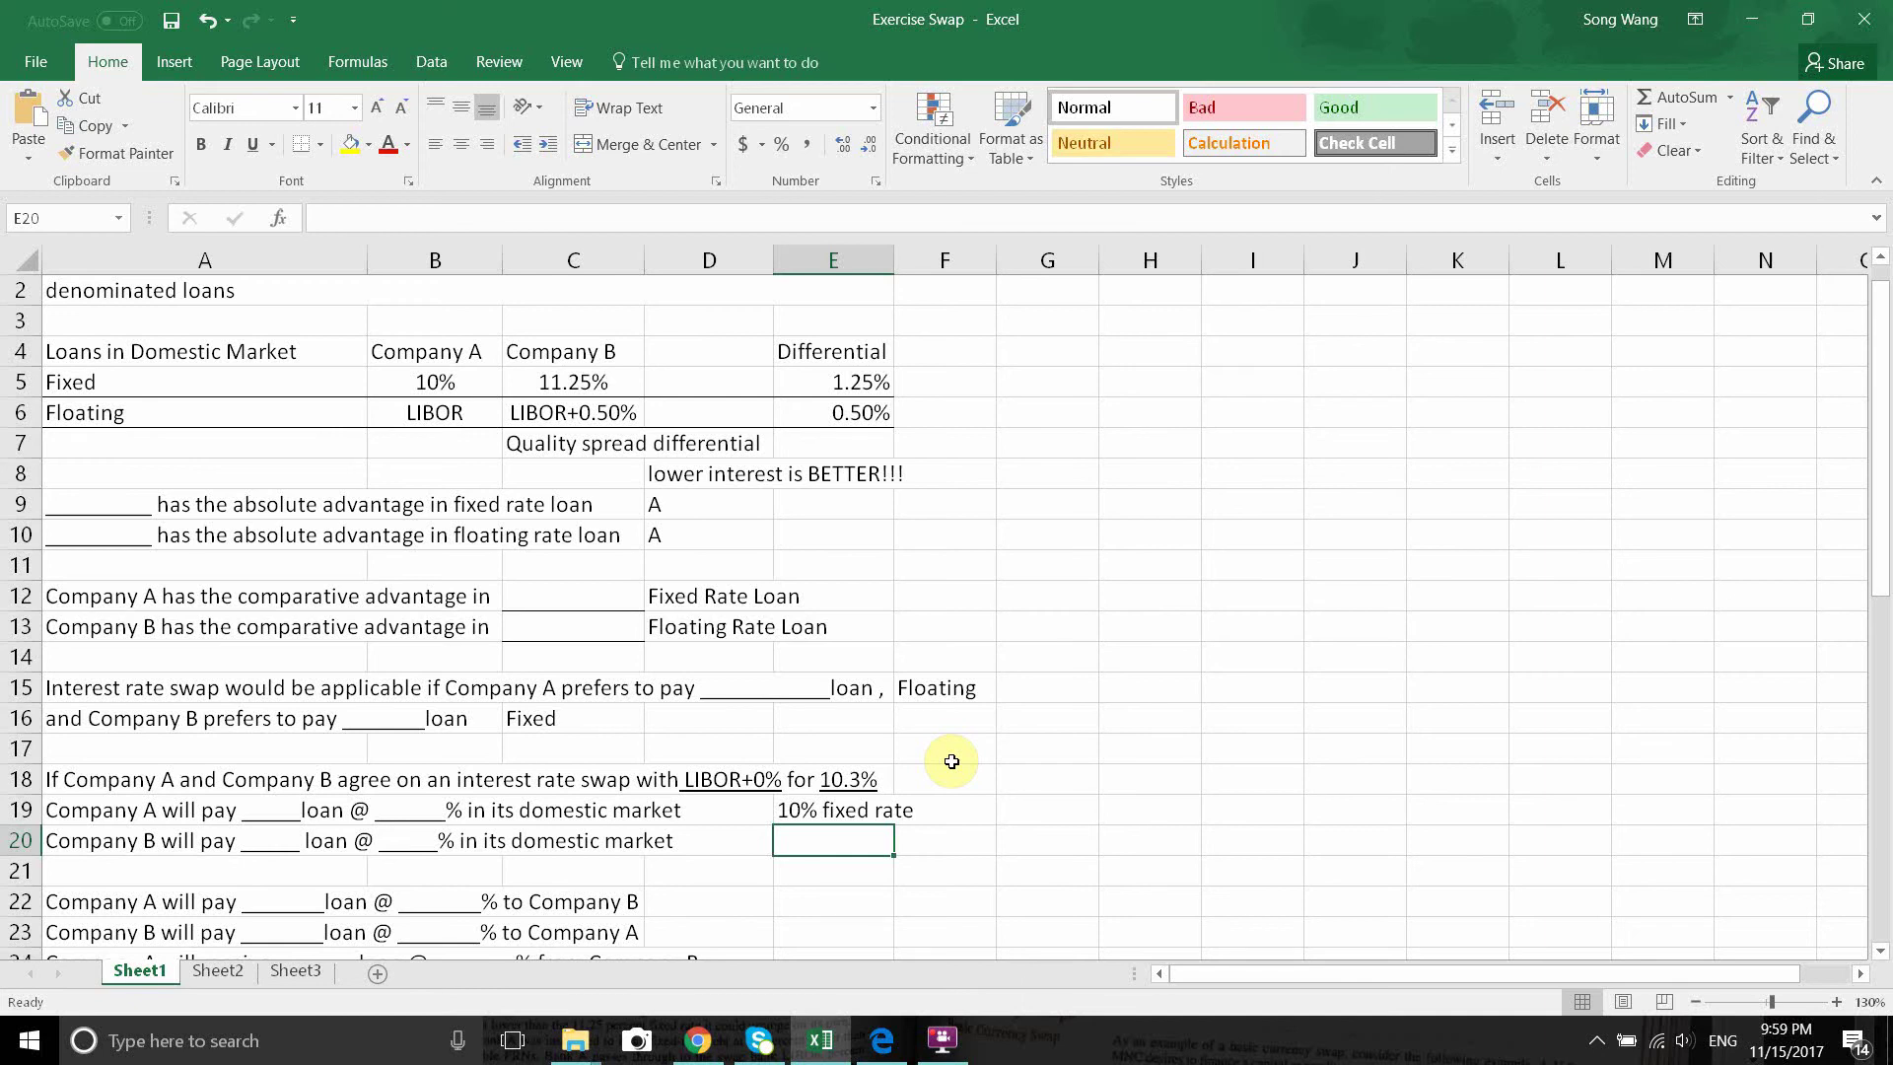
Enter L+.5% floating rate in E20 as the loan Company B pays in its domestic market.
type("L")
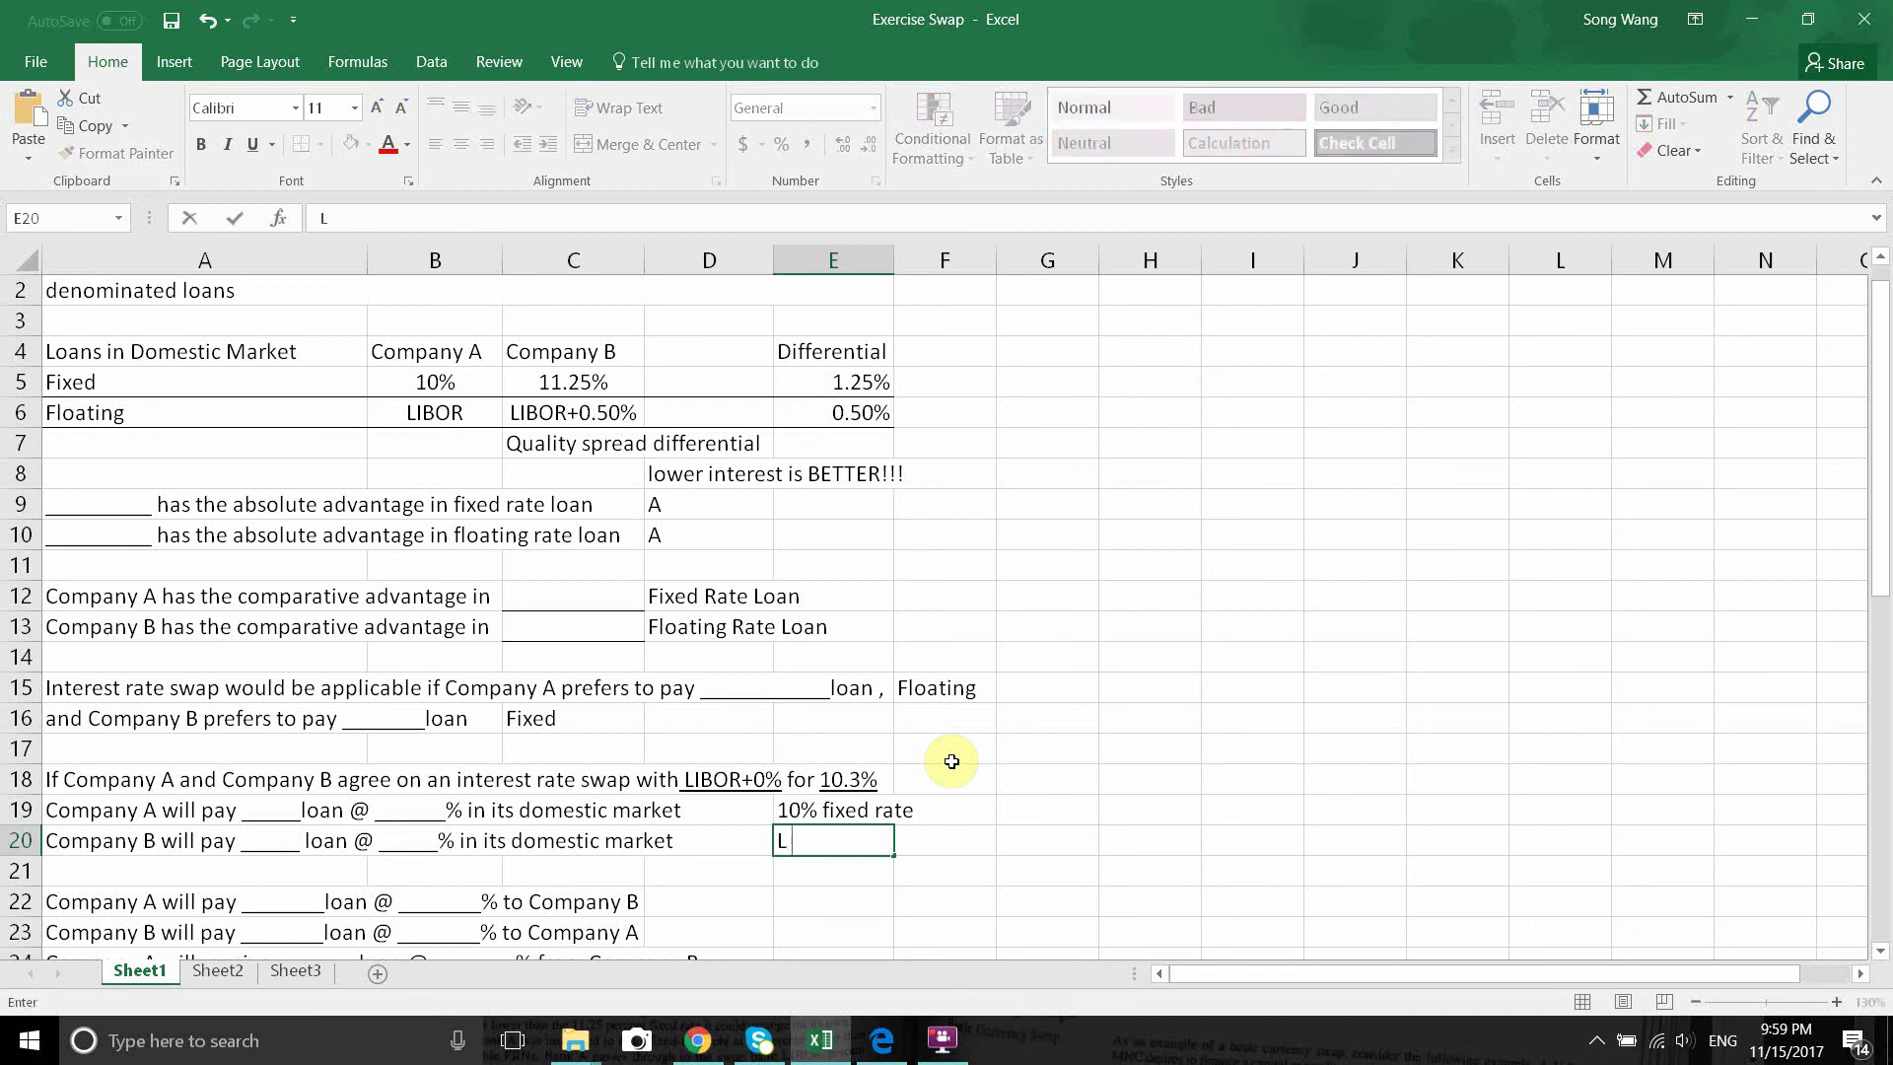
type(" floating rate")
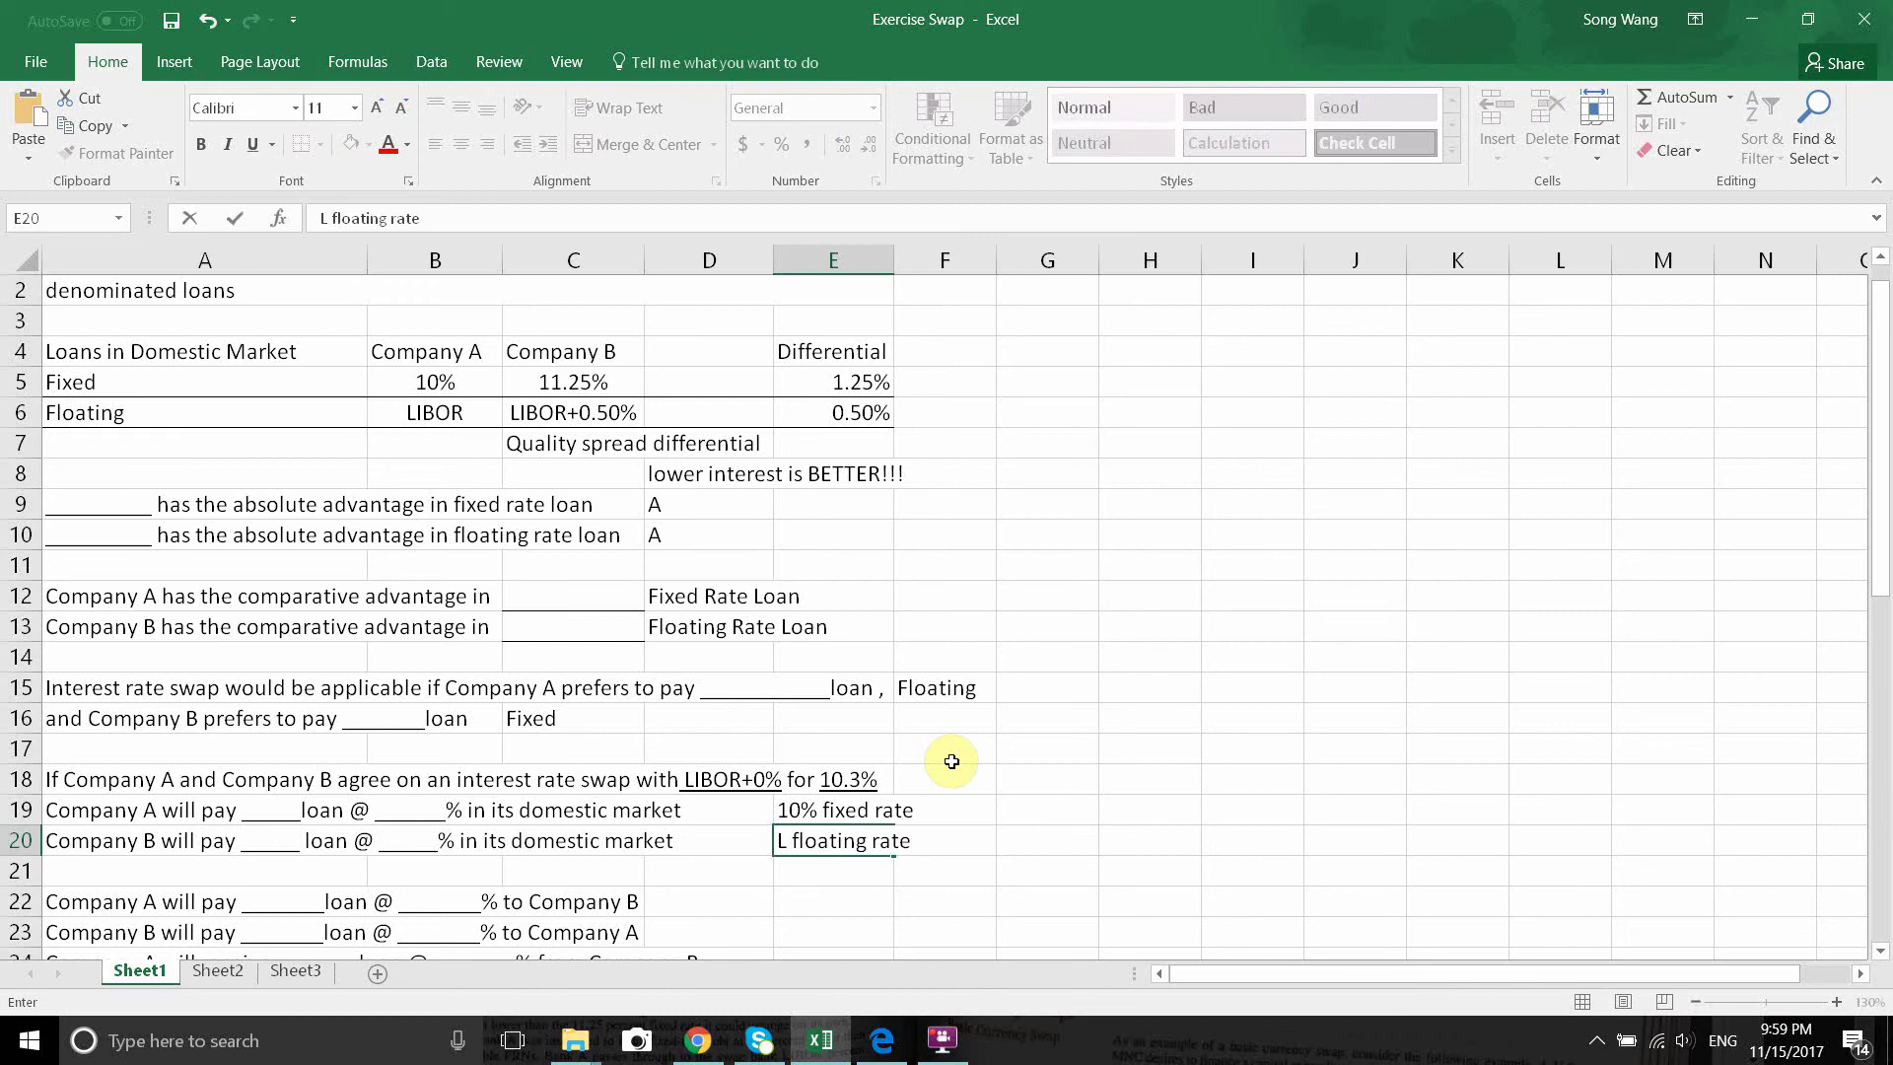
left_click(786, 840)
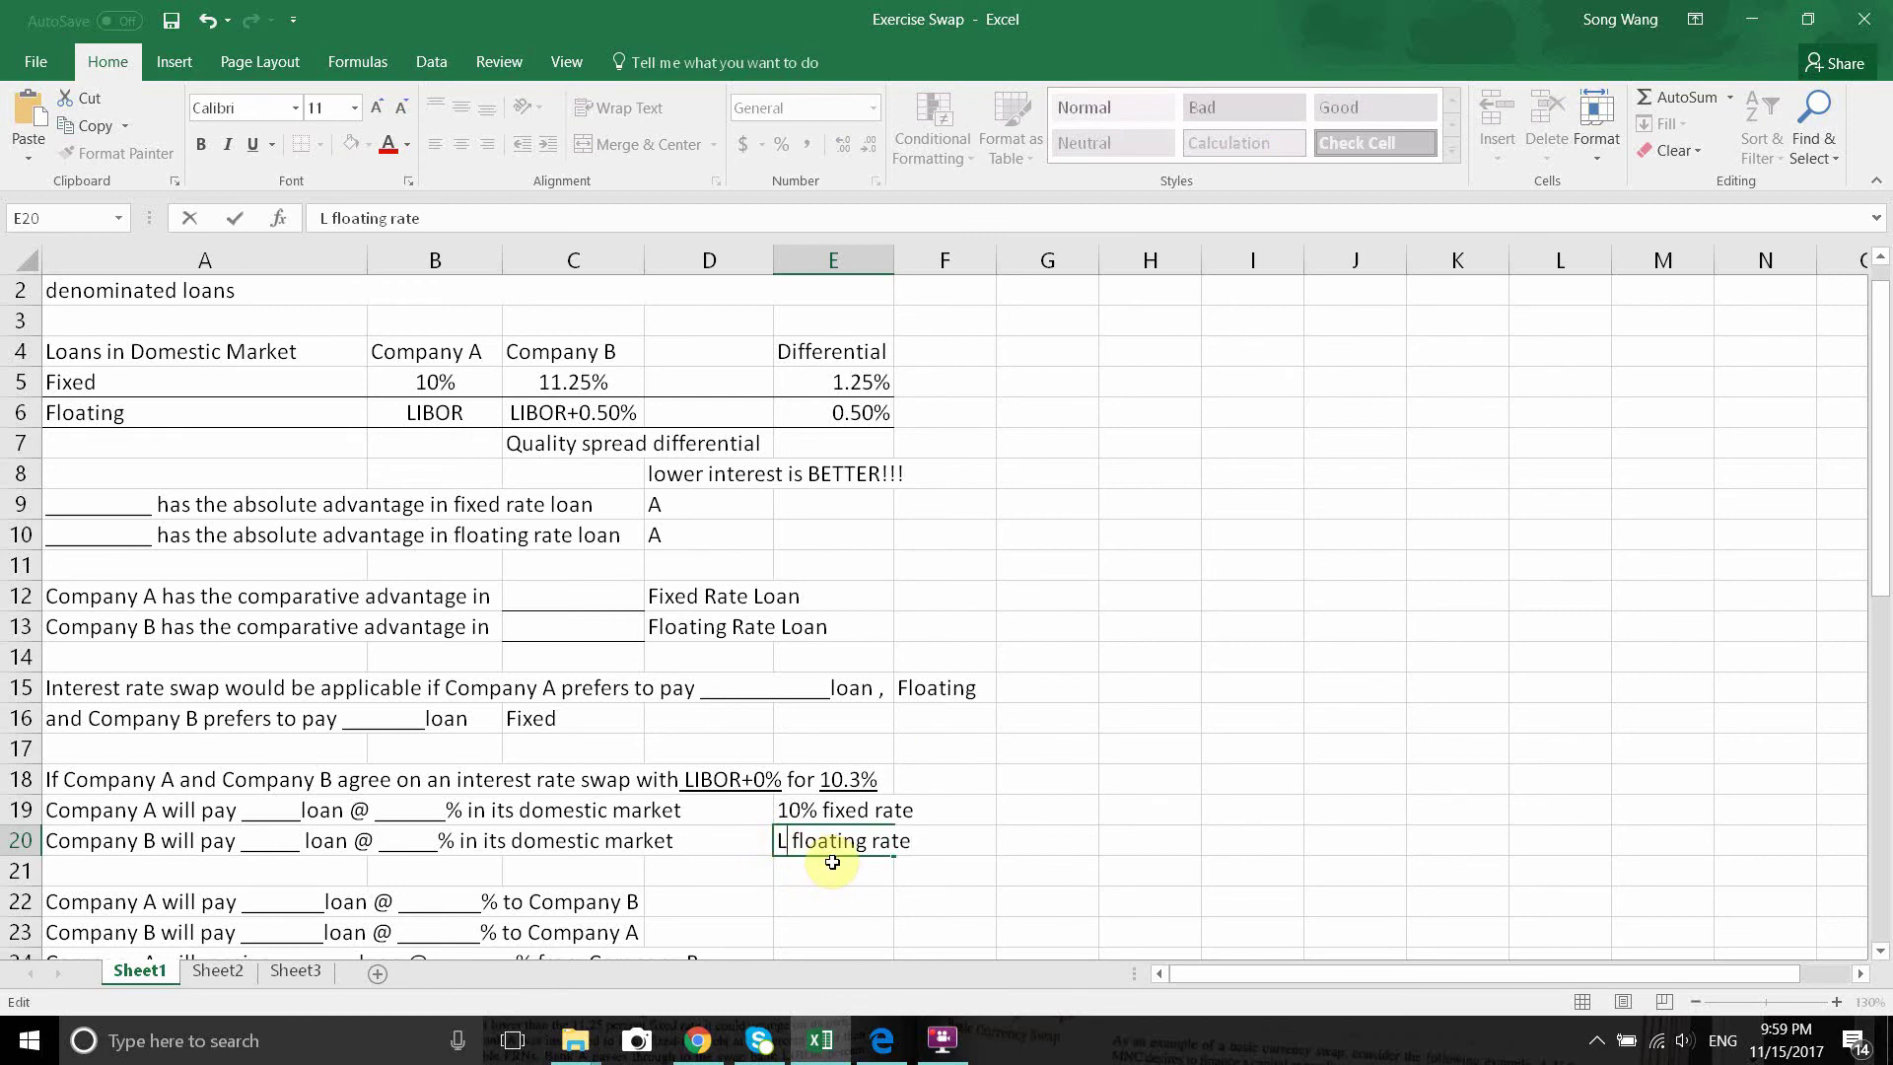
type("+.5%")
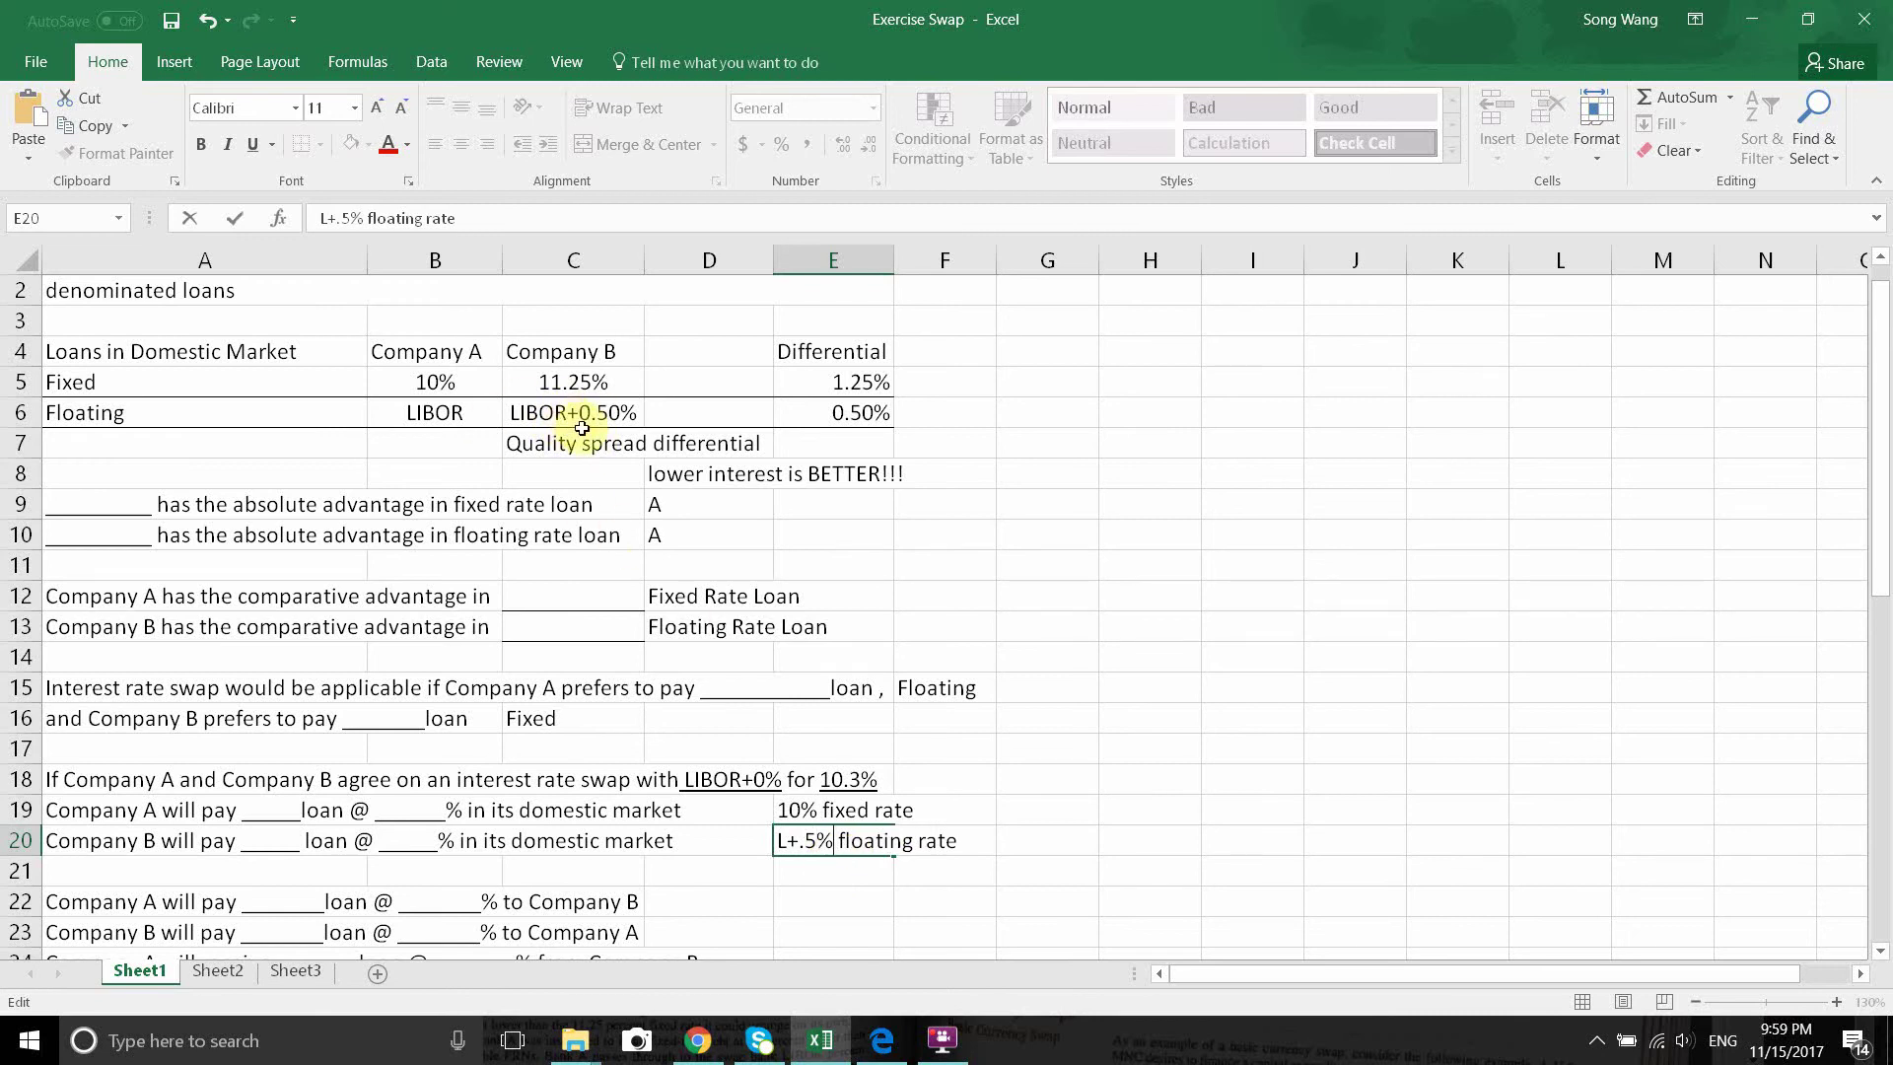
key("Return")
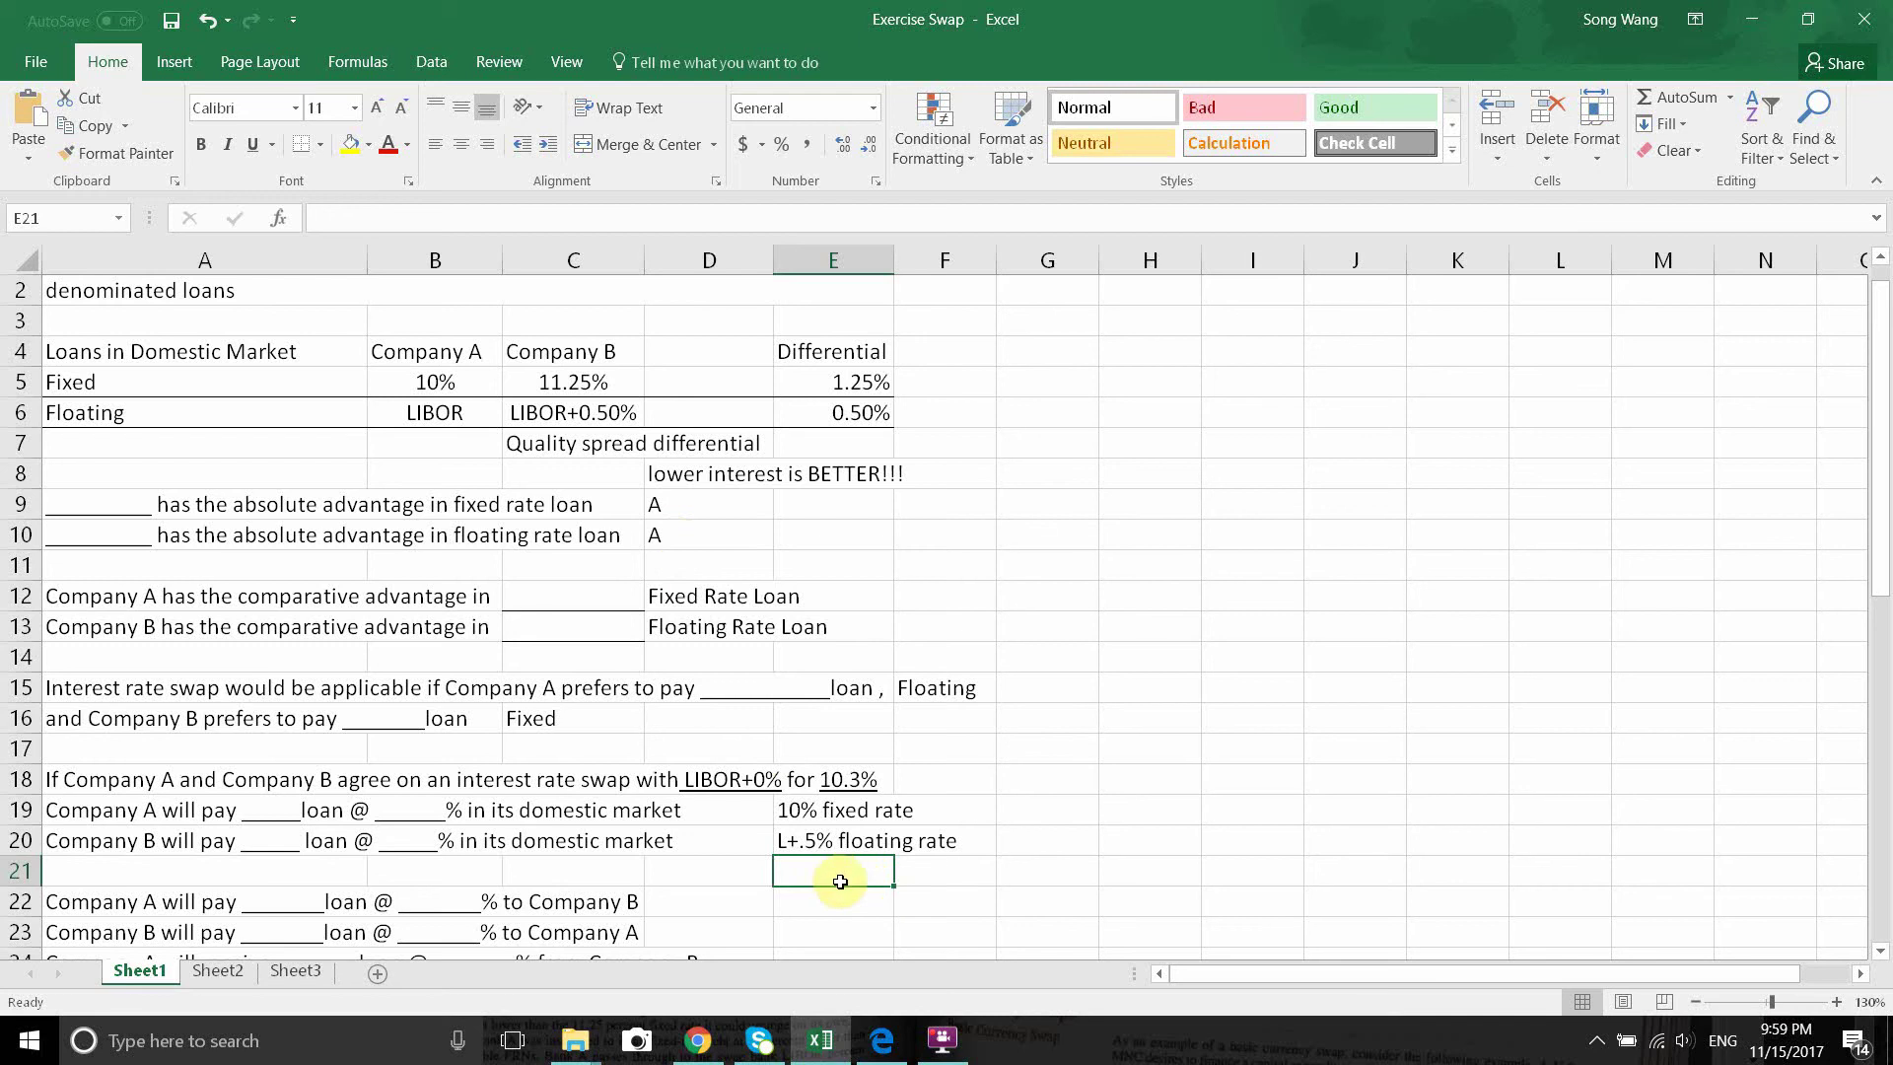
Fill in Company A's payment to Company B in row 22: L in E22, Floating in F22 and Preference in G22.
left_click(751, 901)
scroll(759, 887, "down", 2)
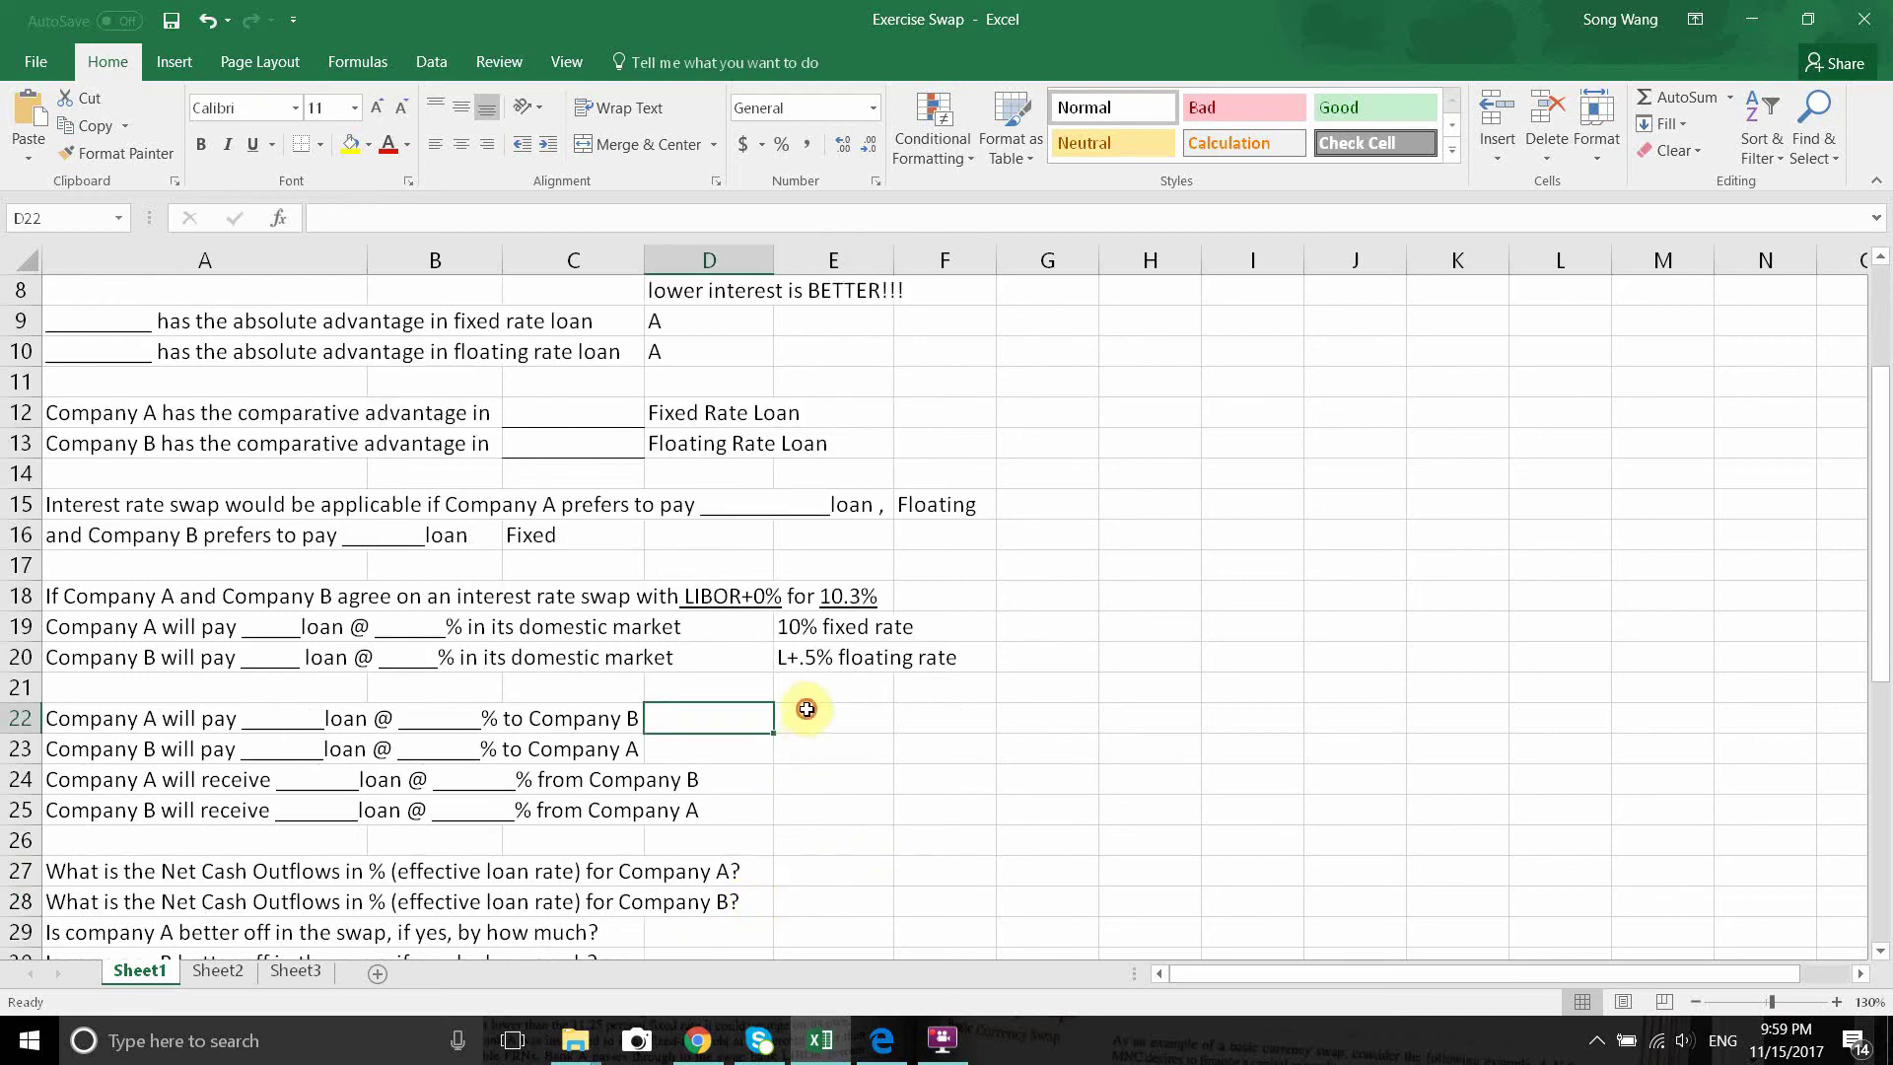
left_click(847, 718)
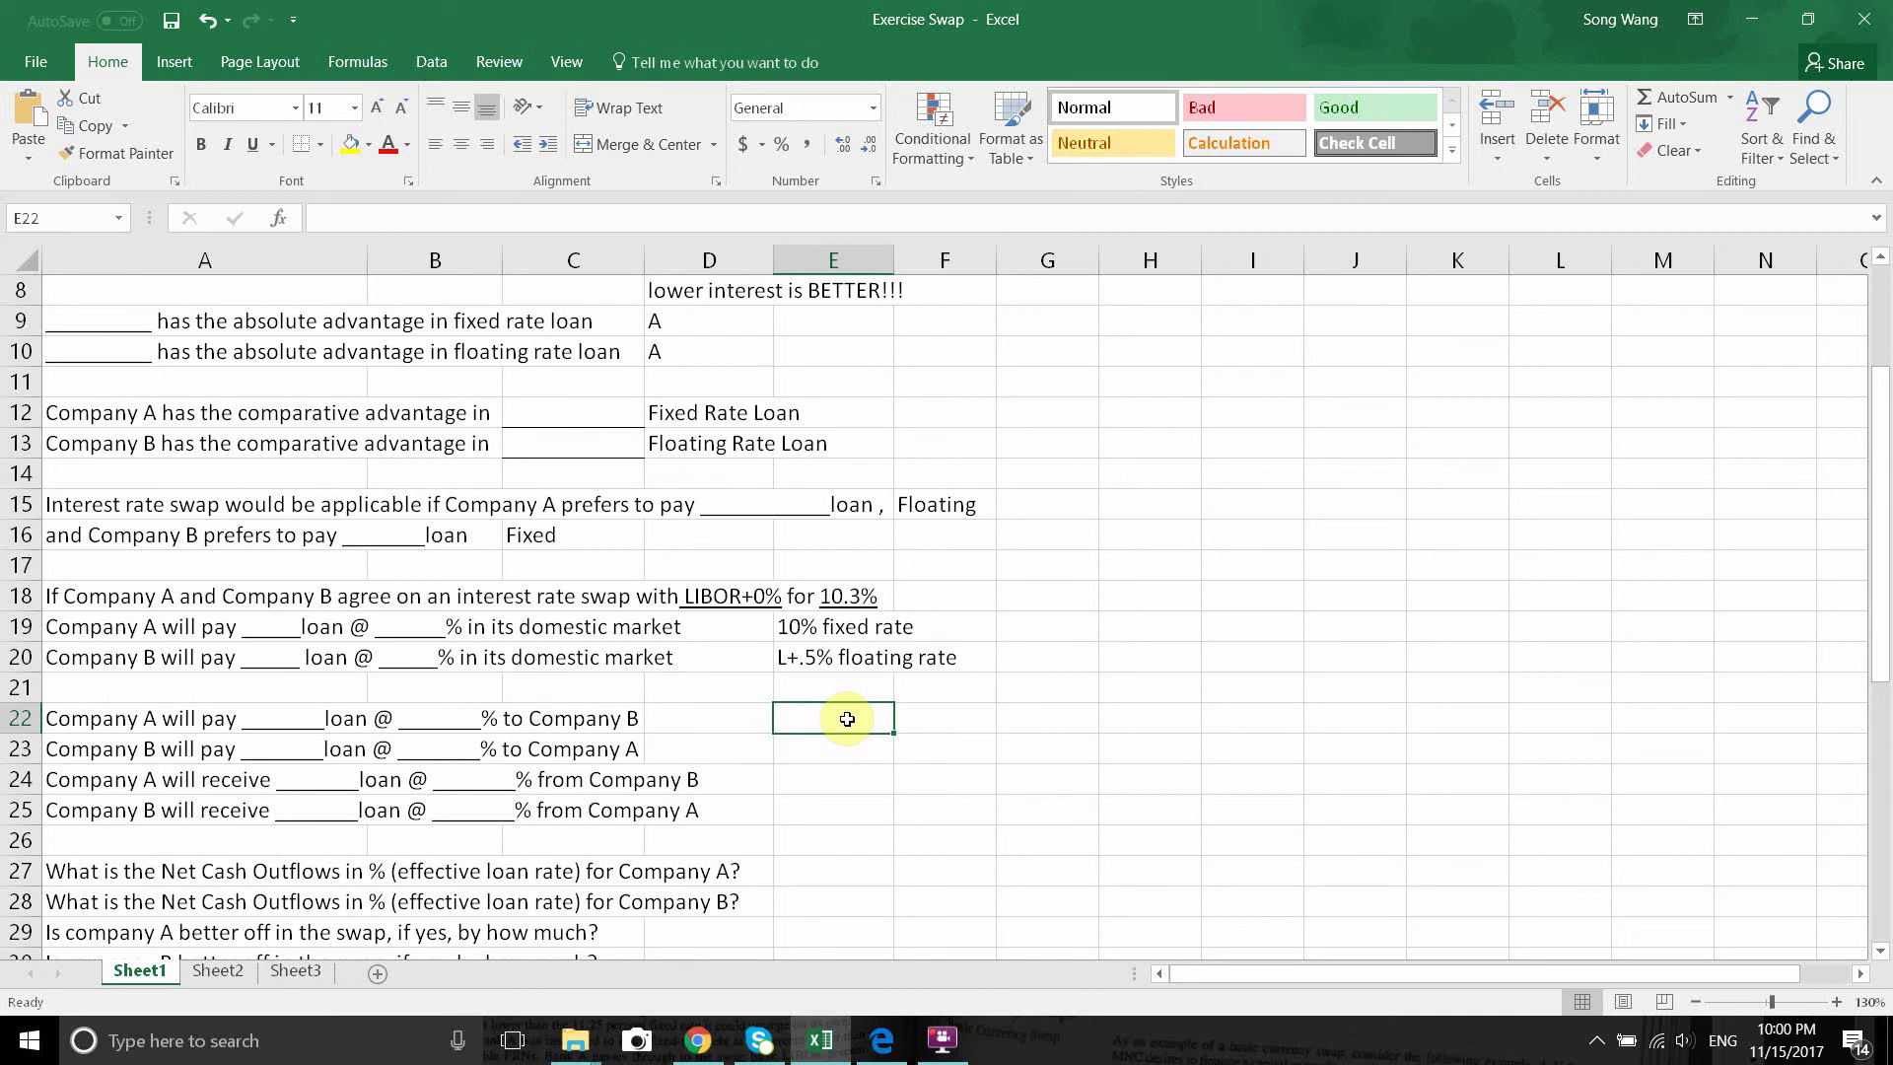
left_click(814, 627)
left_click(819, 658)
left_click(833, 627)
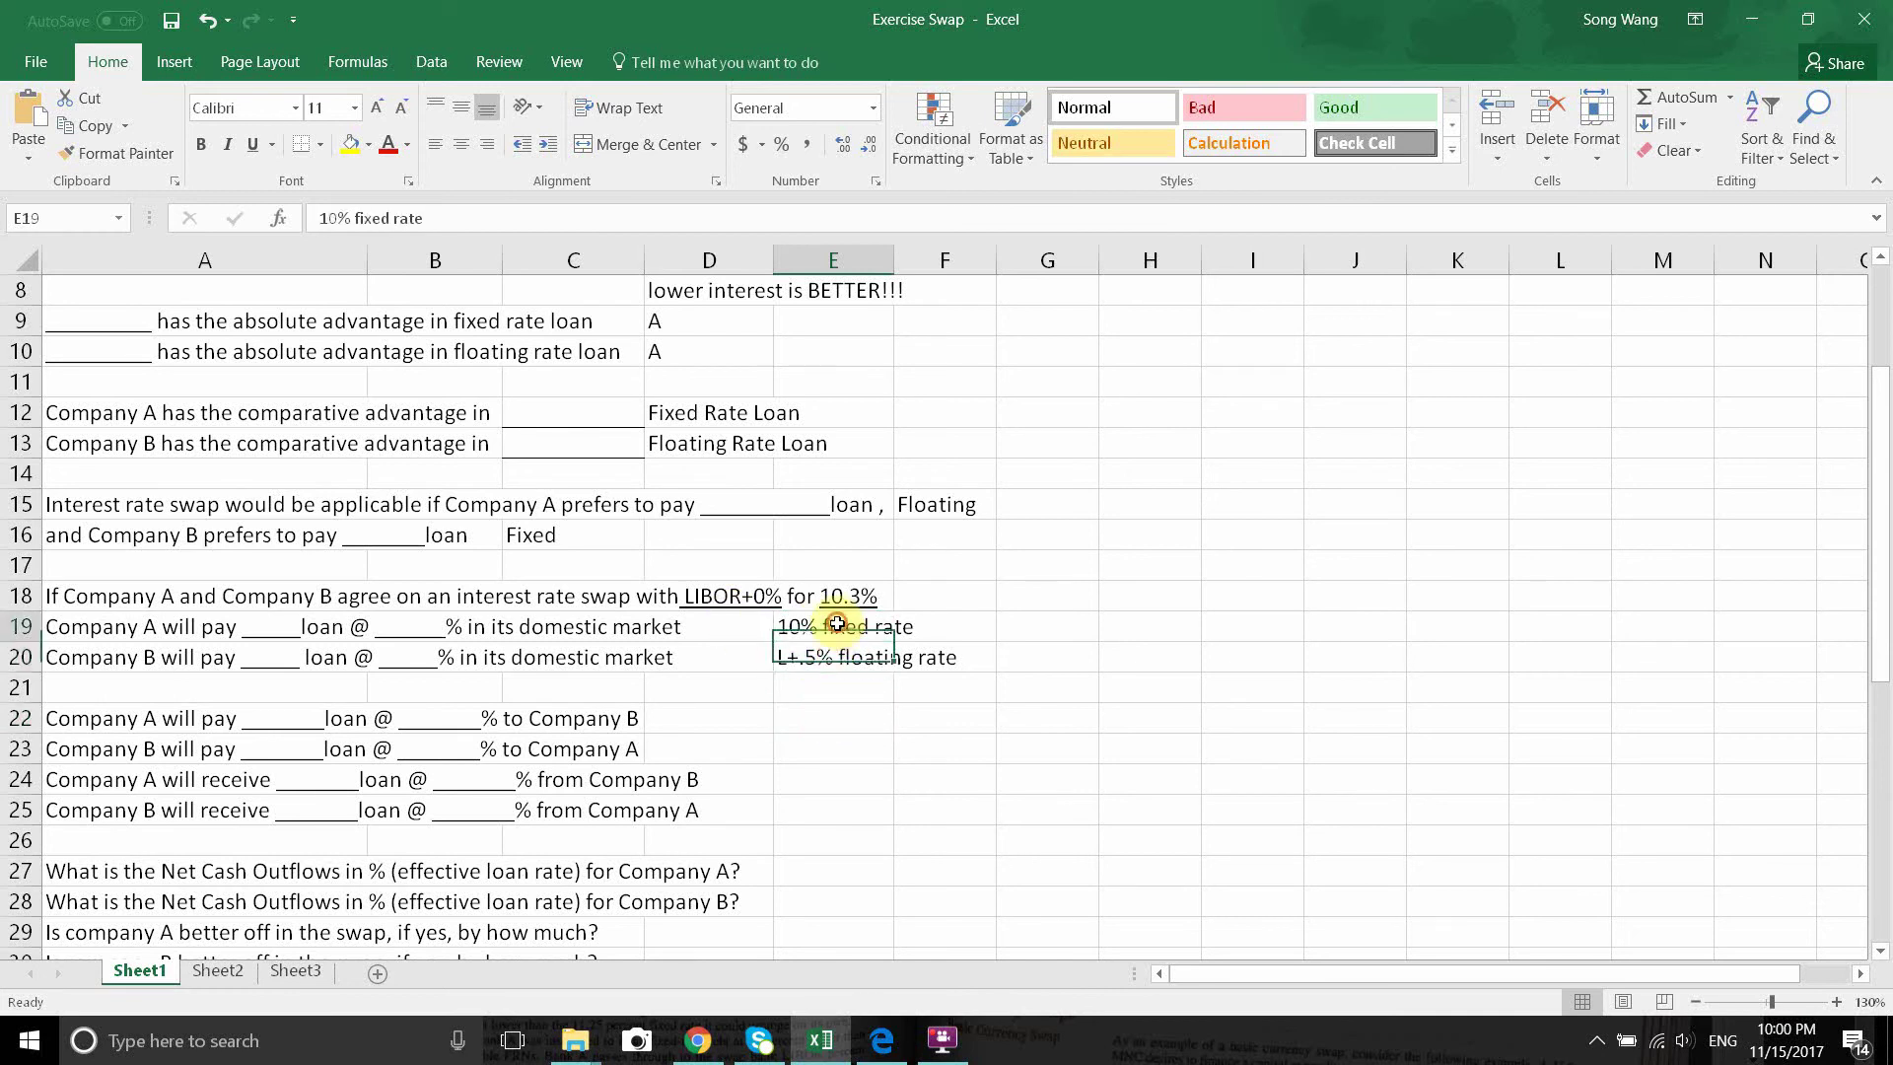
left_click(840, 655)
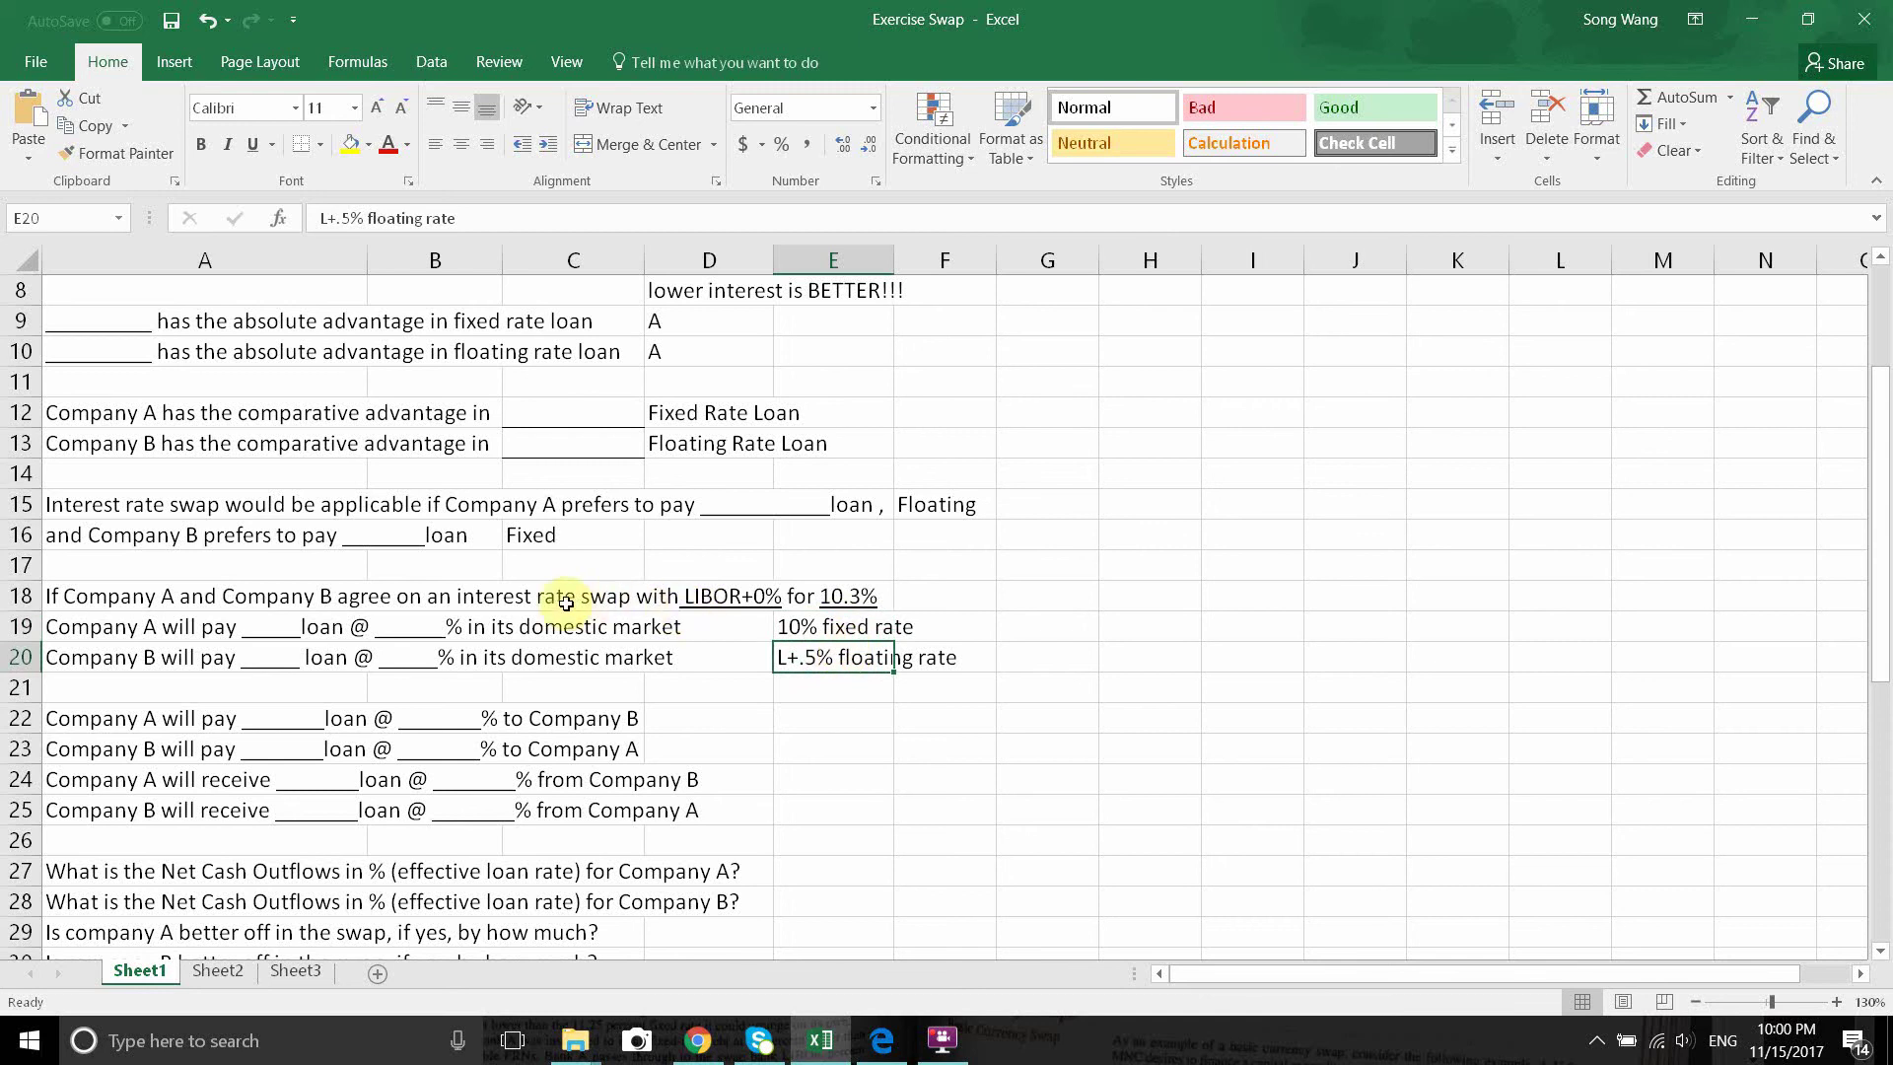
left_click(571, 599)
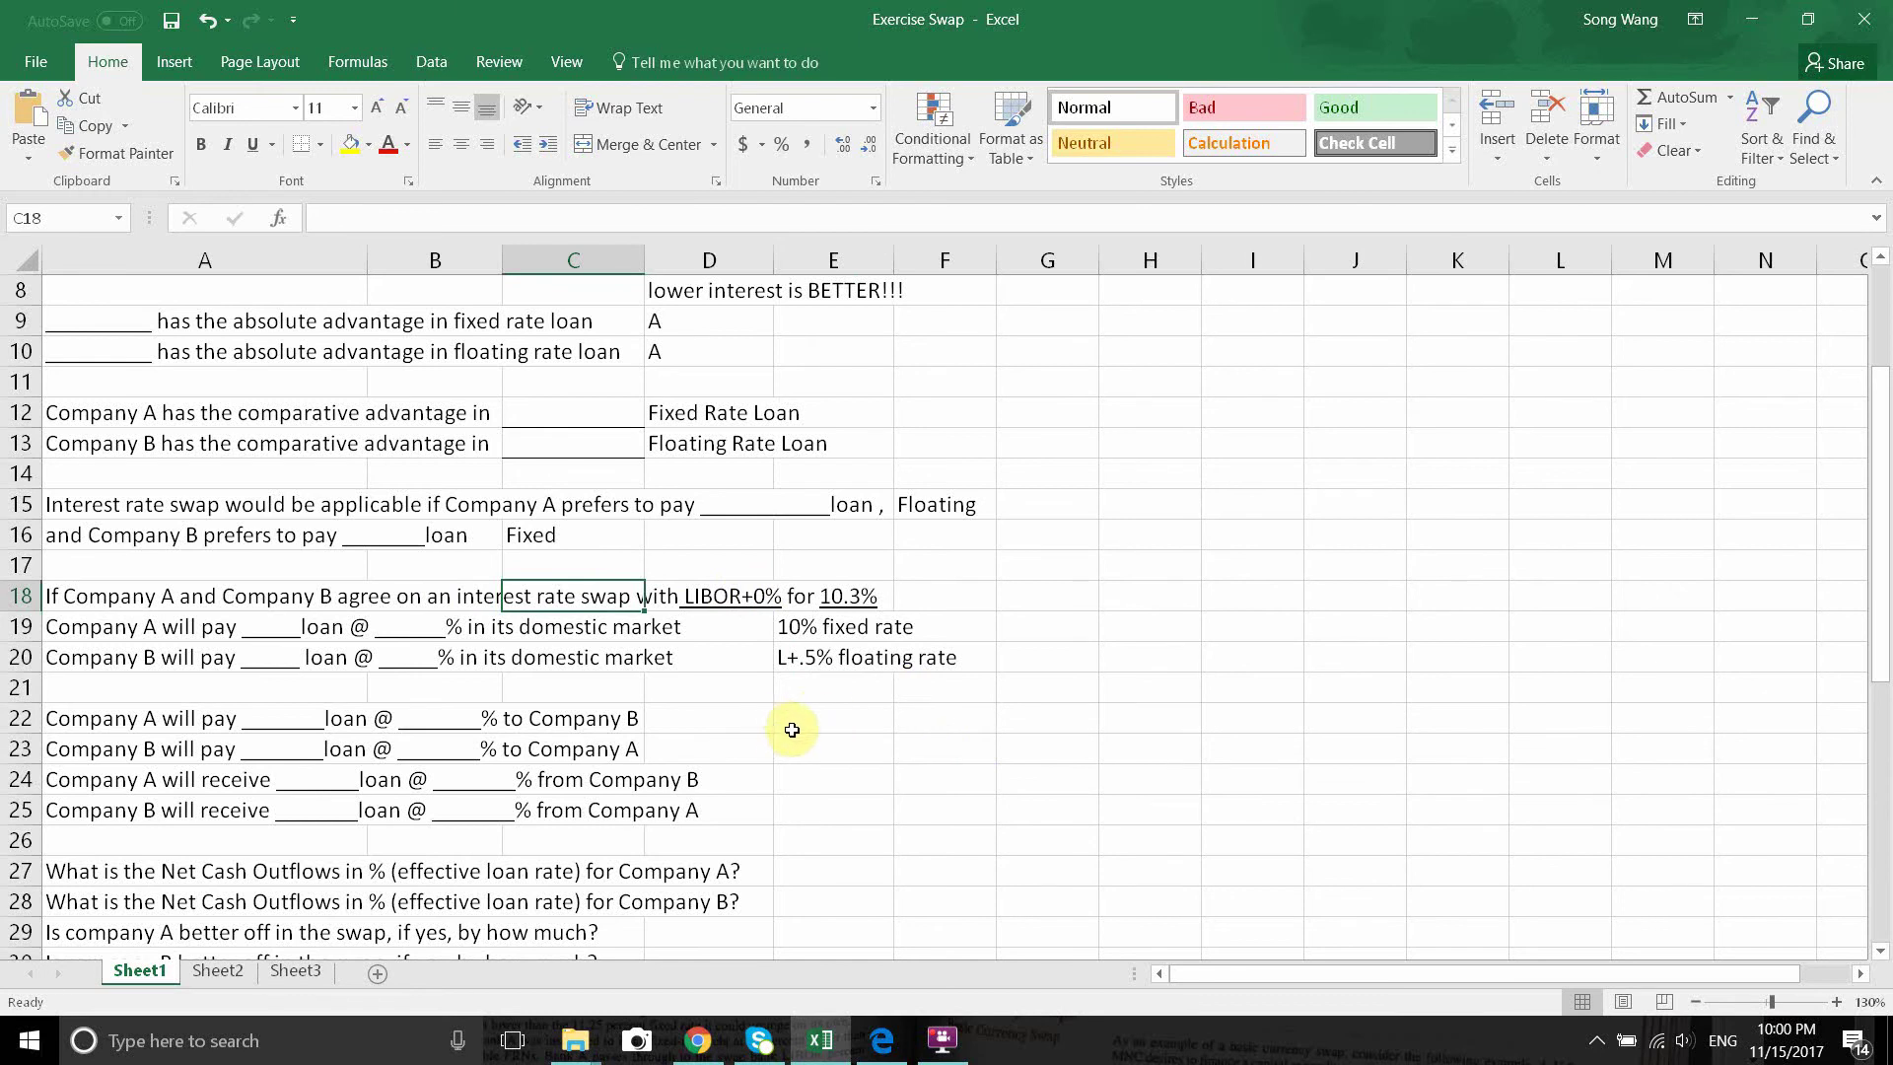
left_click(826, 720)
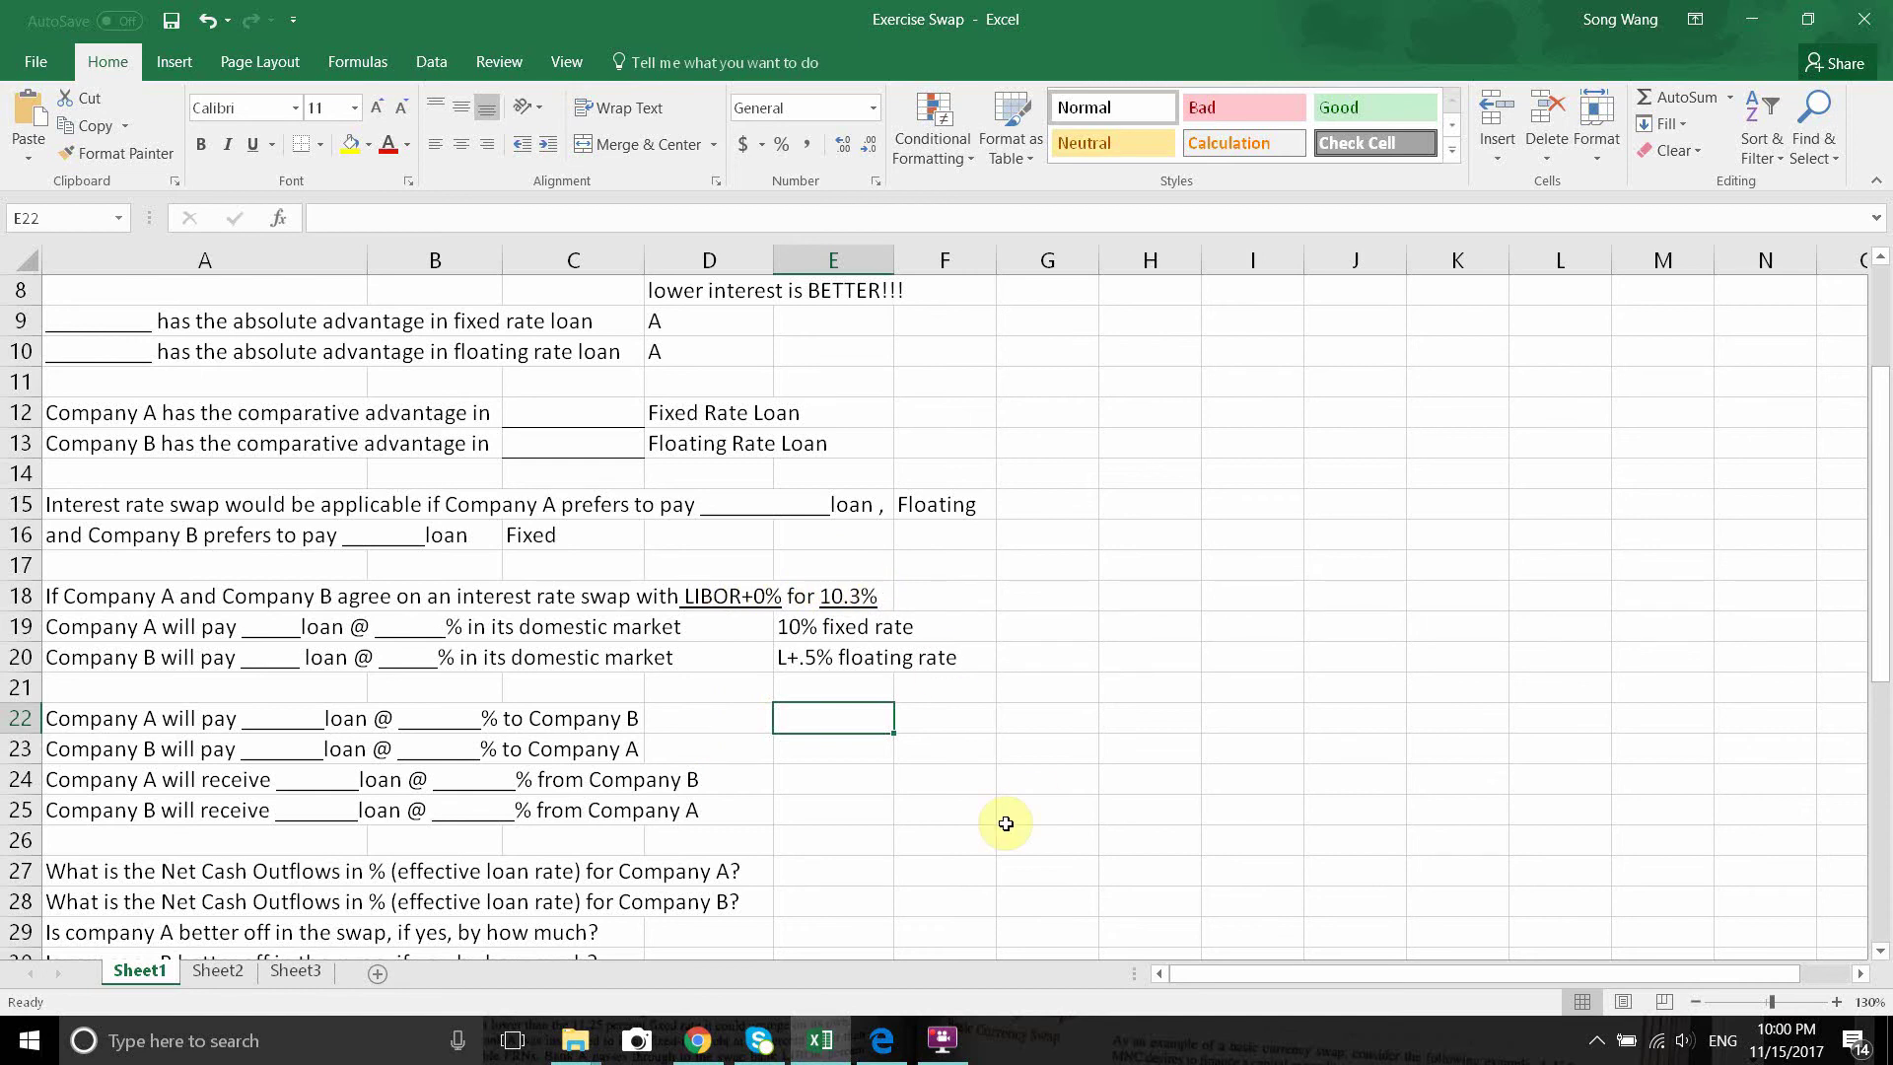
type("L")
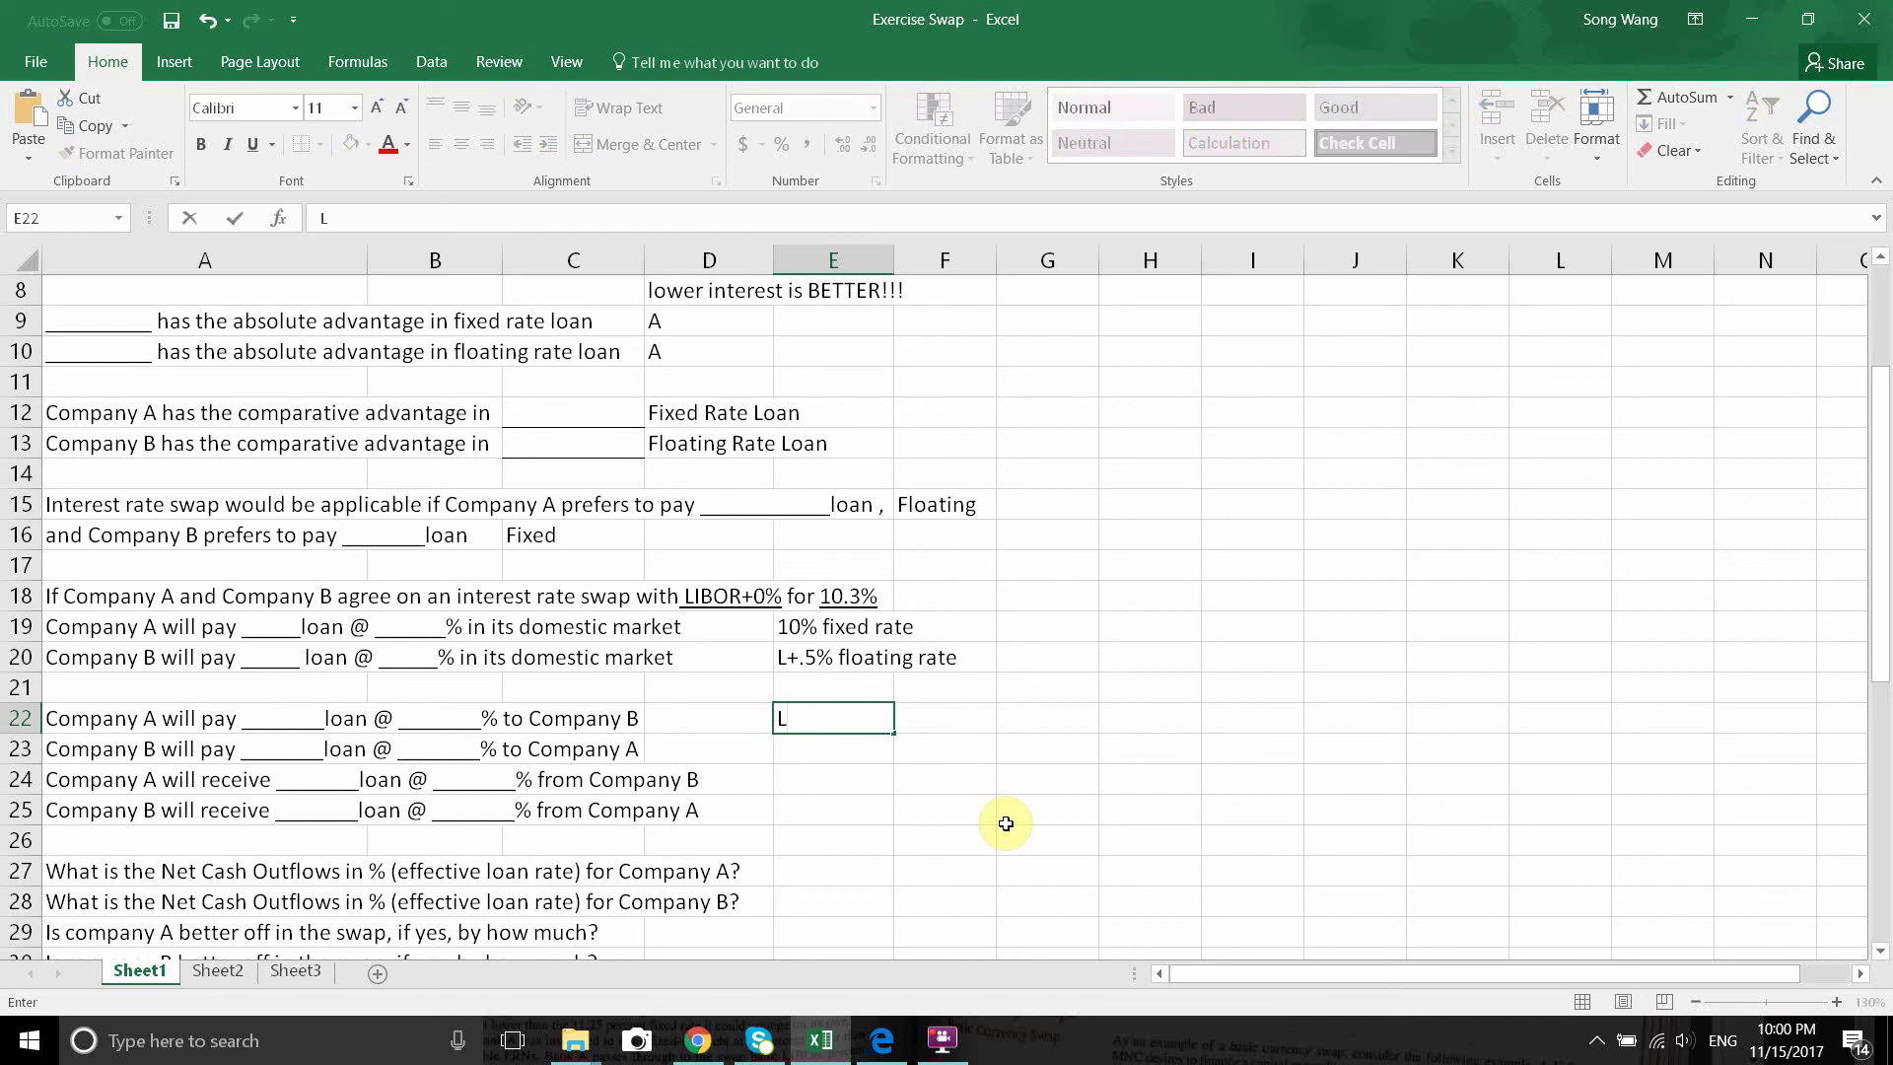
key("Tab")
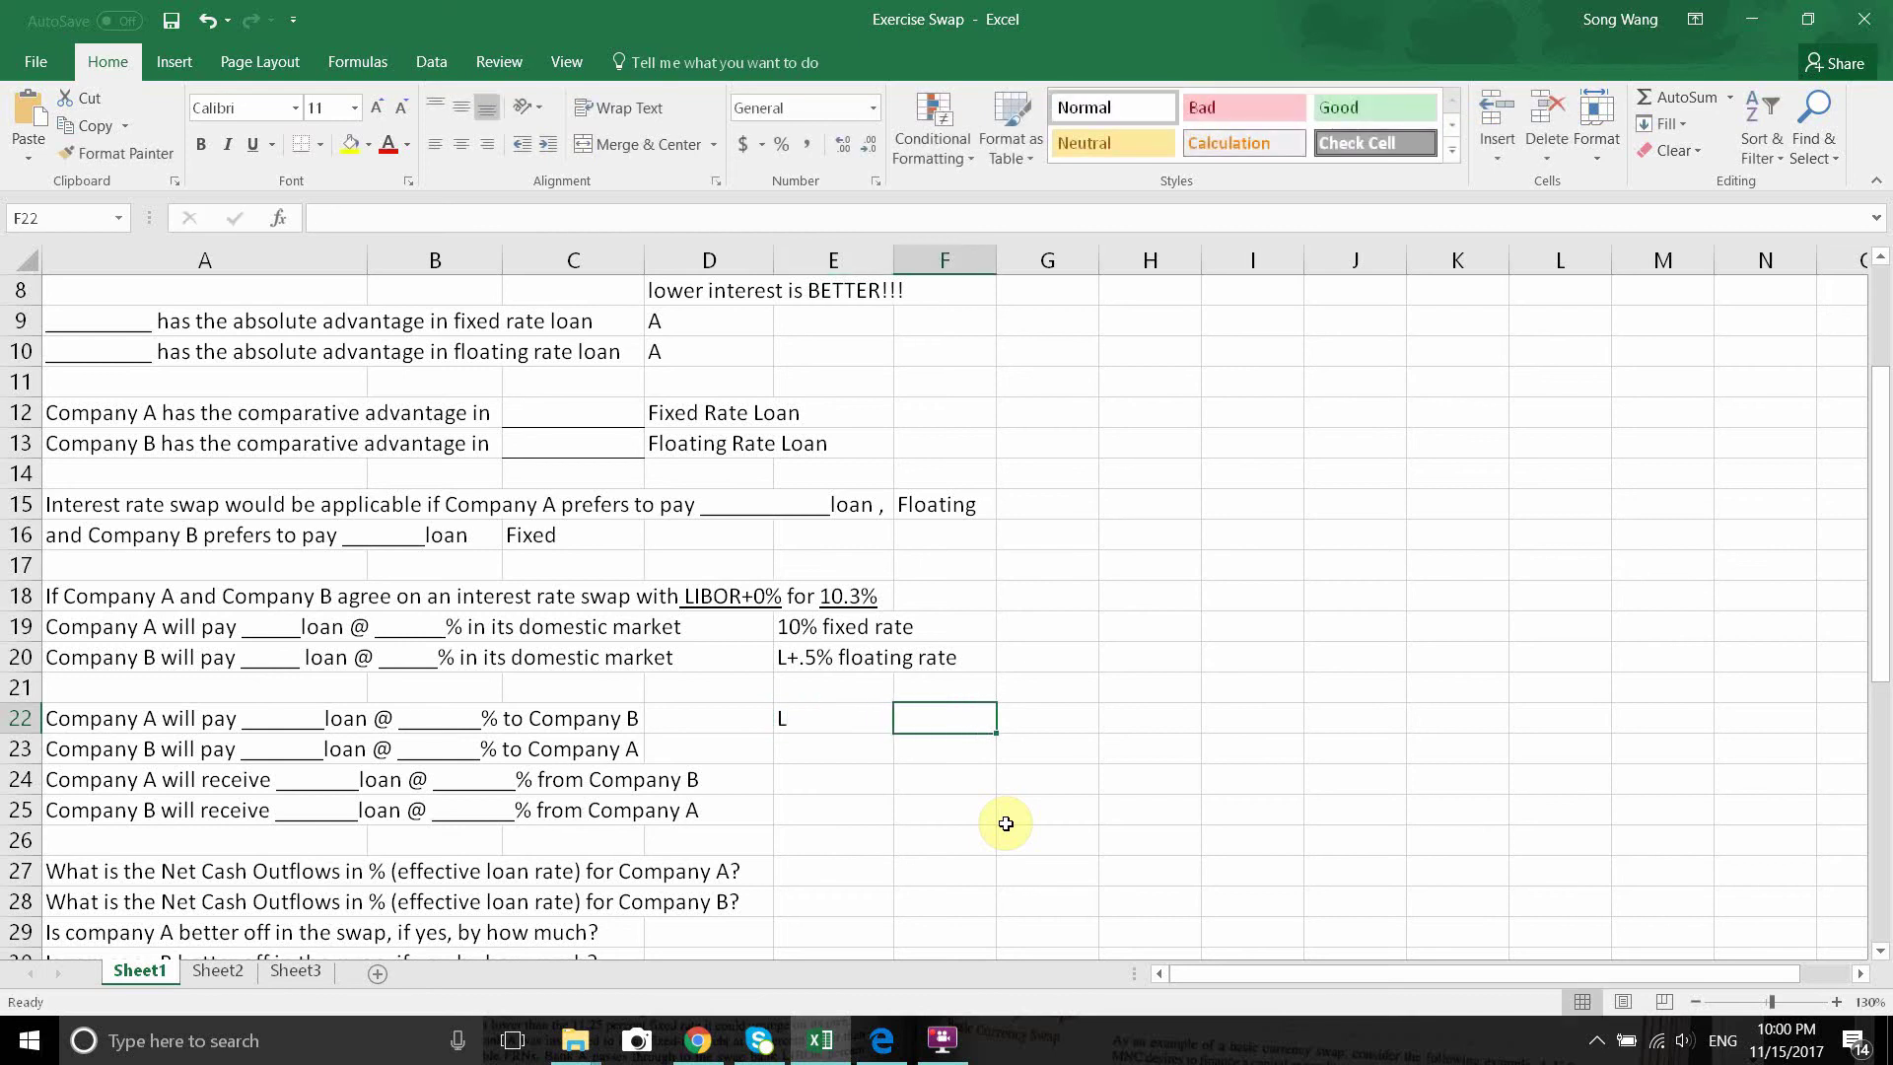
type("Floating")
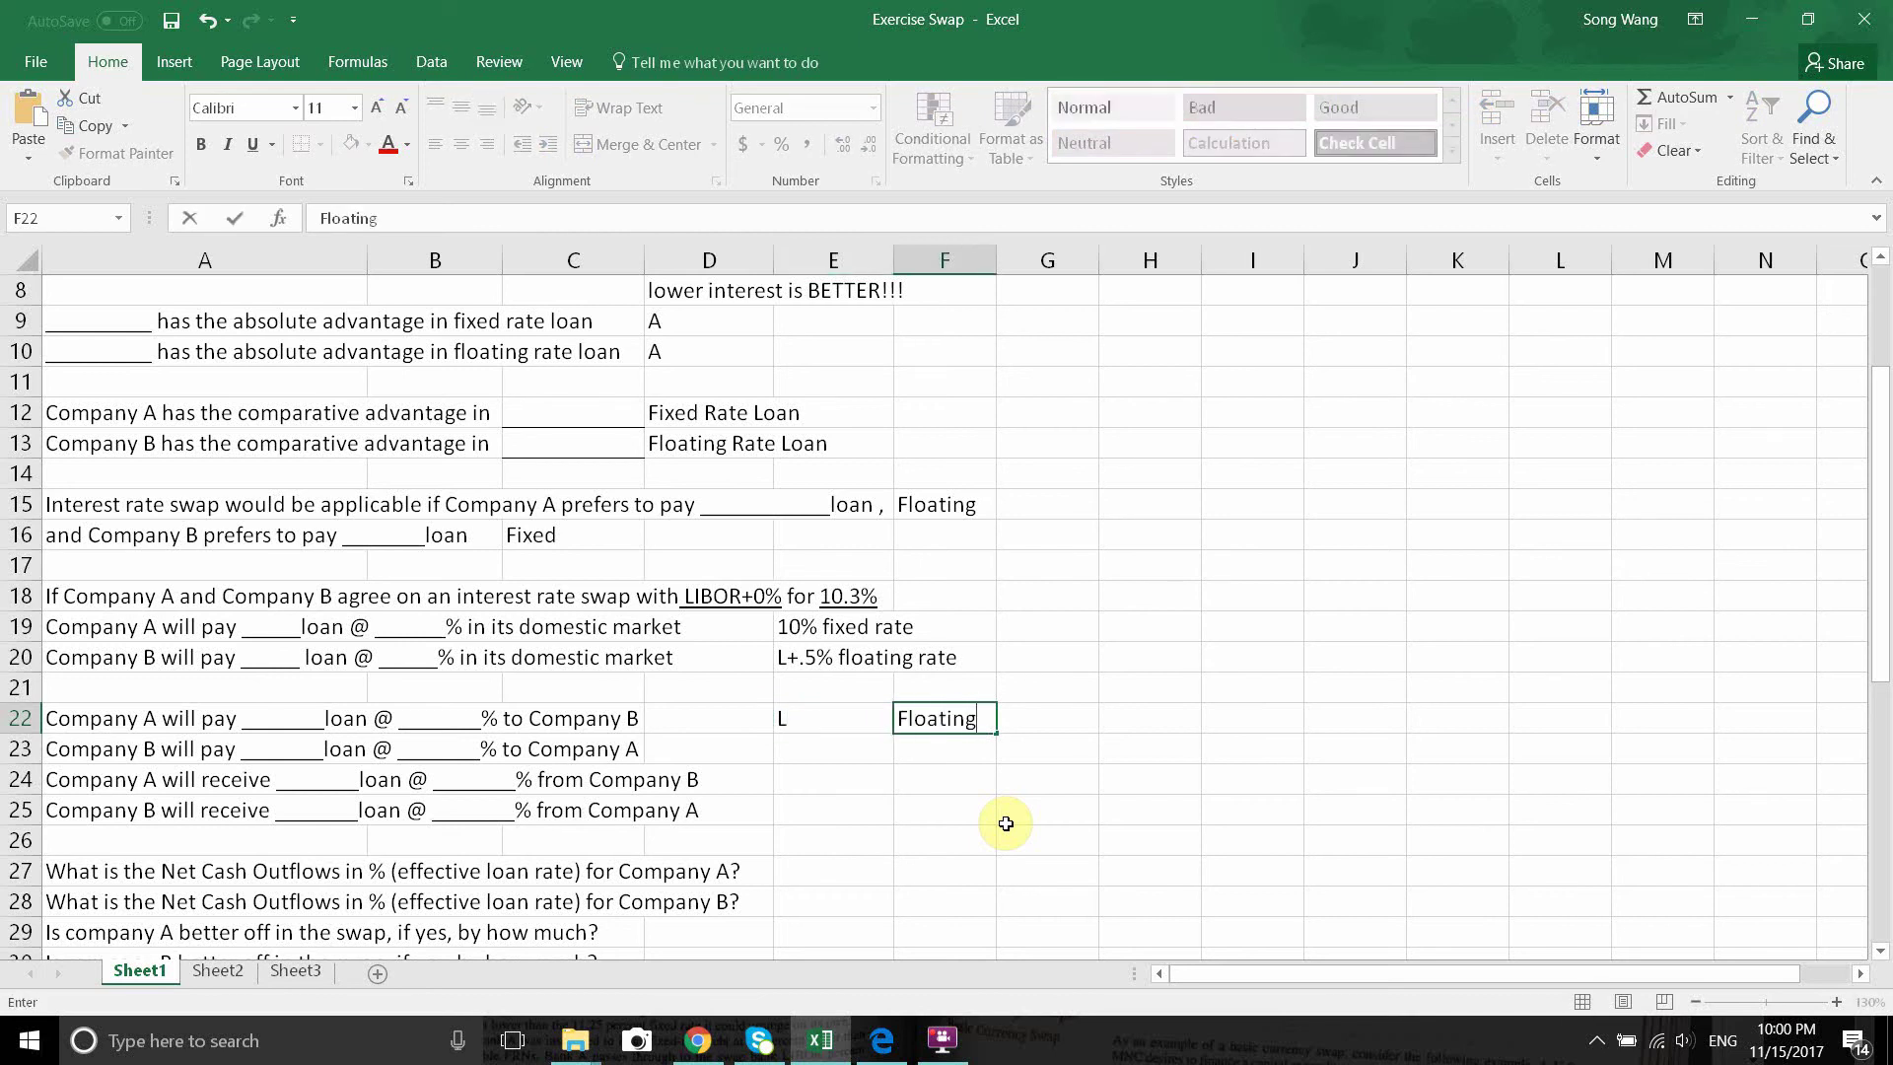
key("Tab")
type("Prefe")
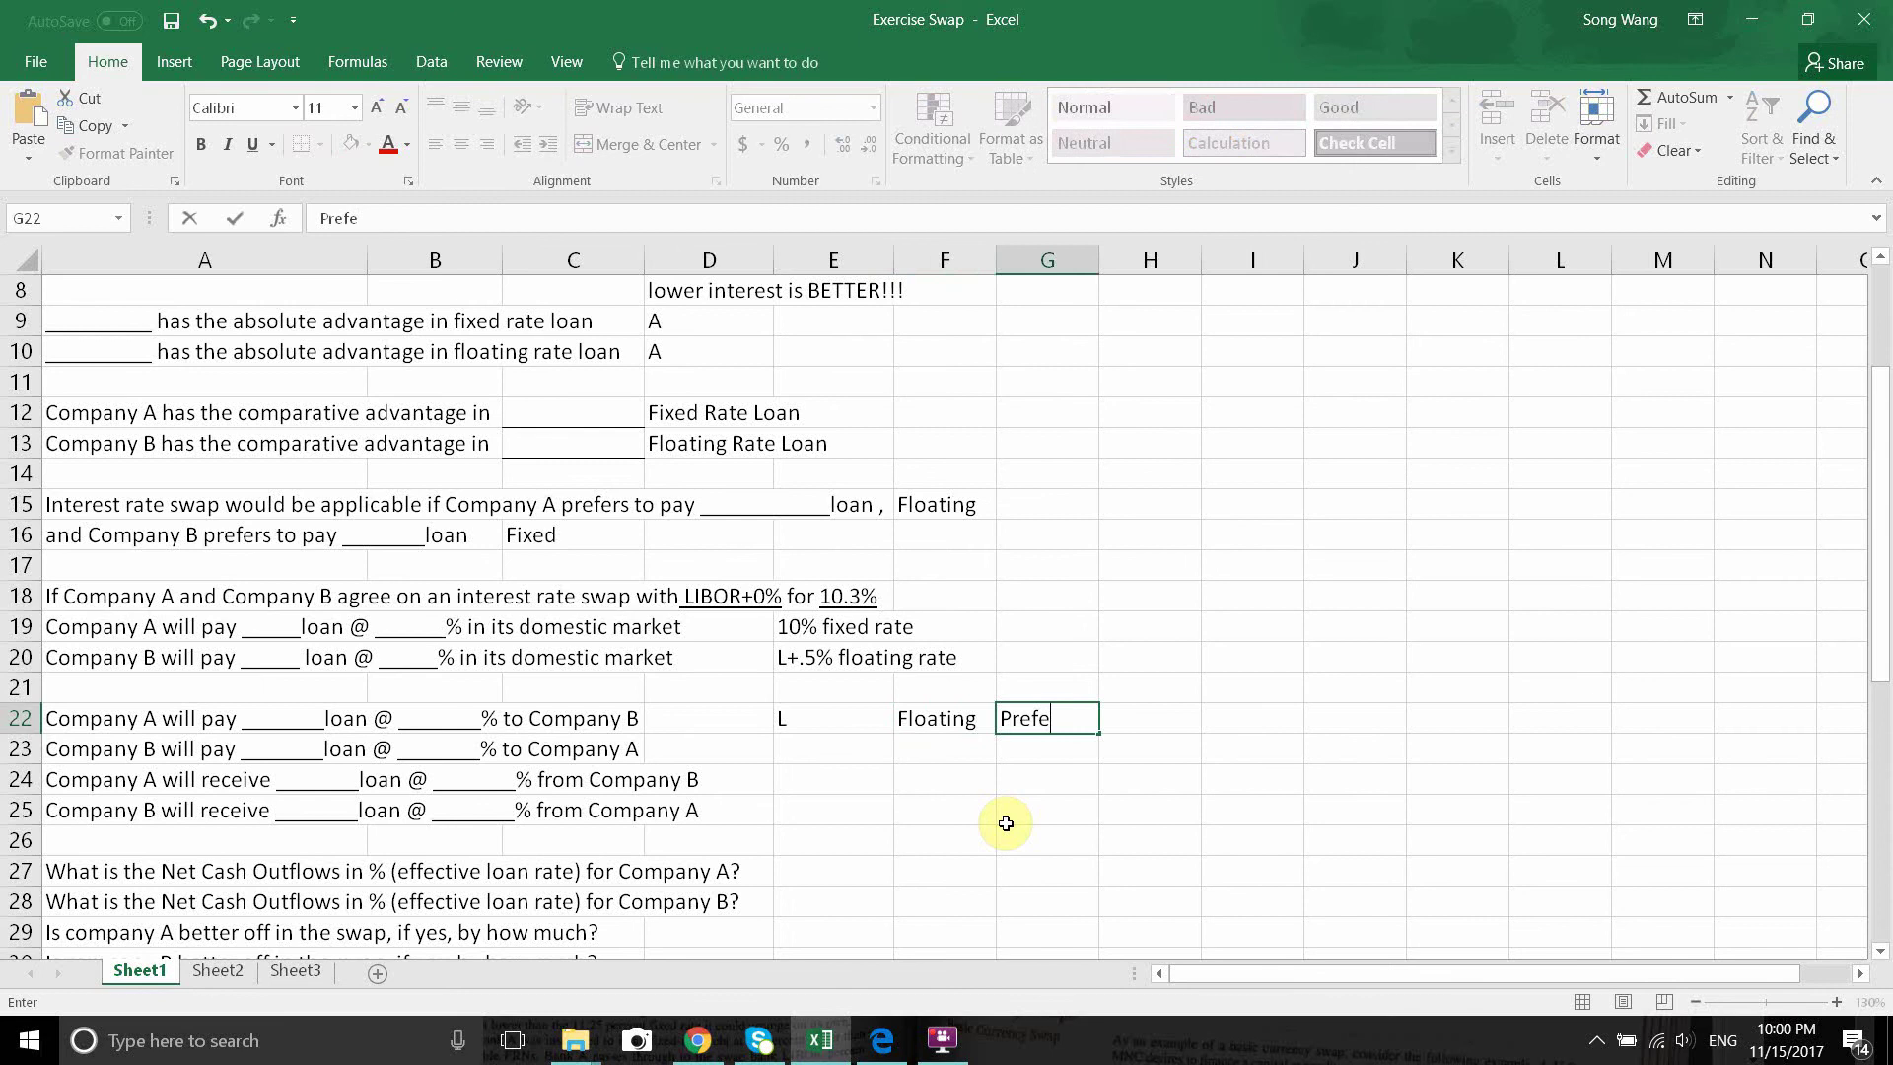
type("rence")
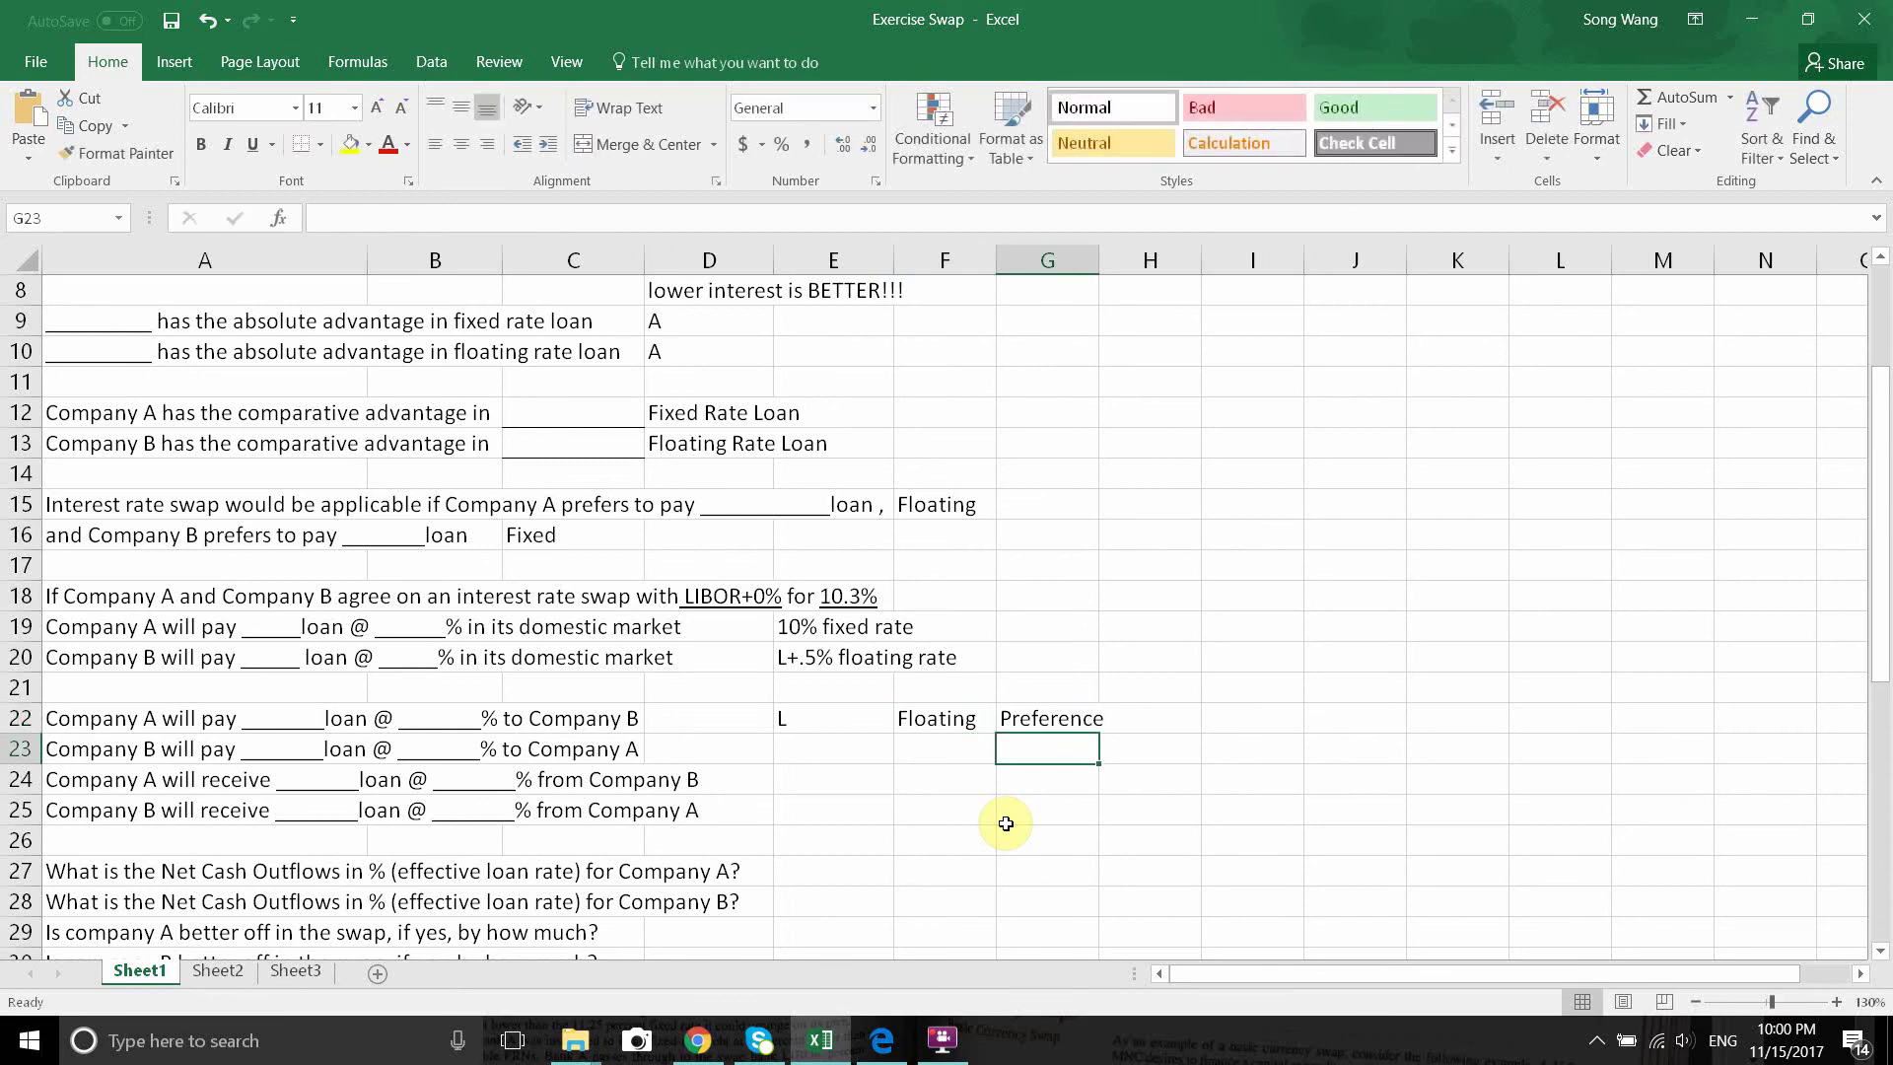
left_click(849, 747)
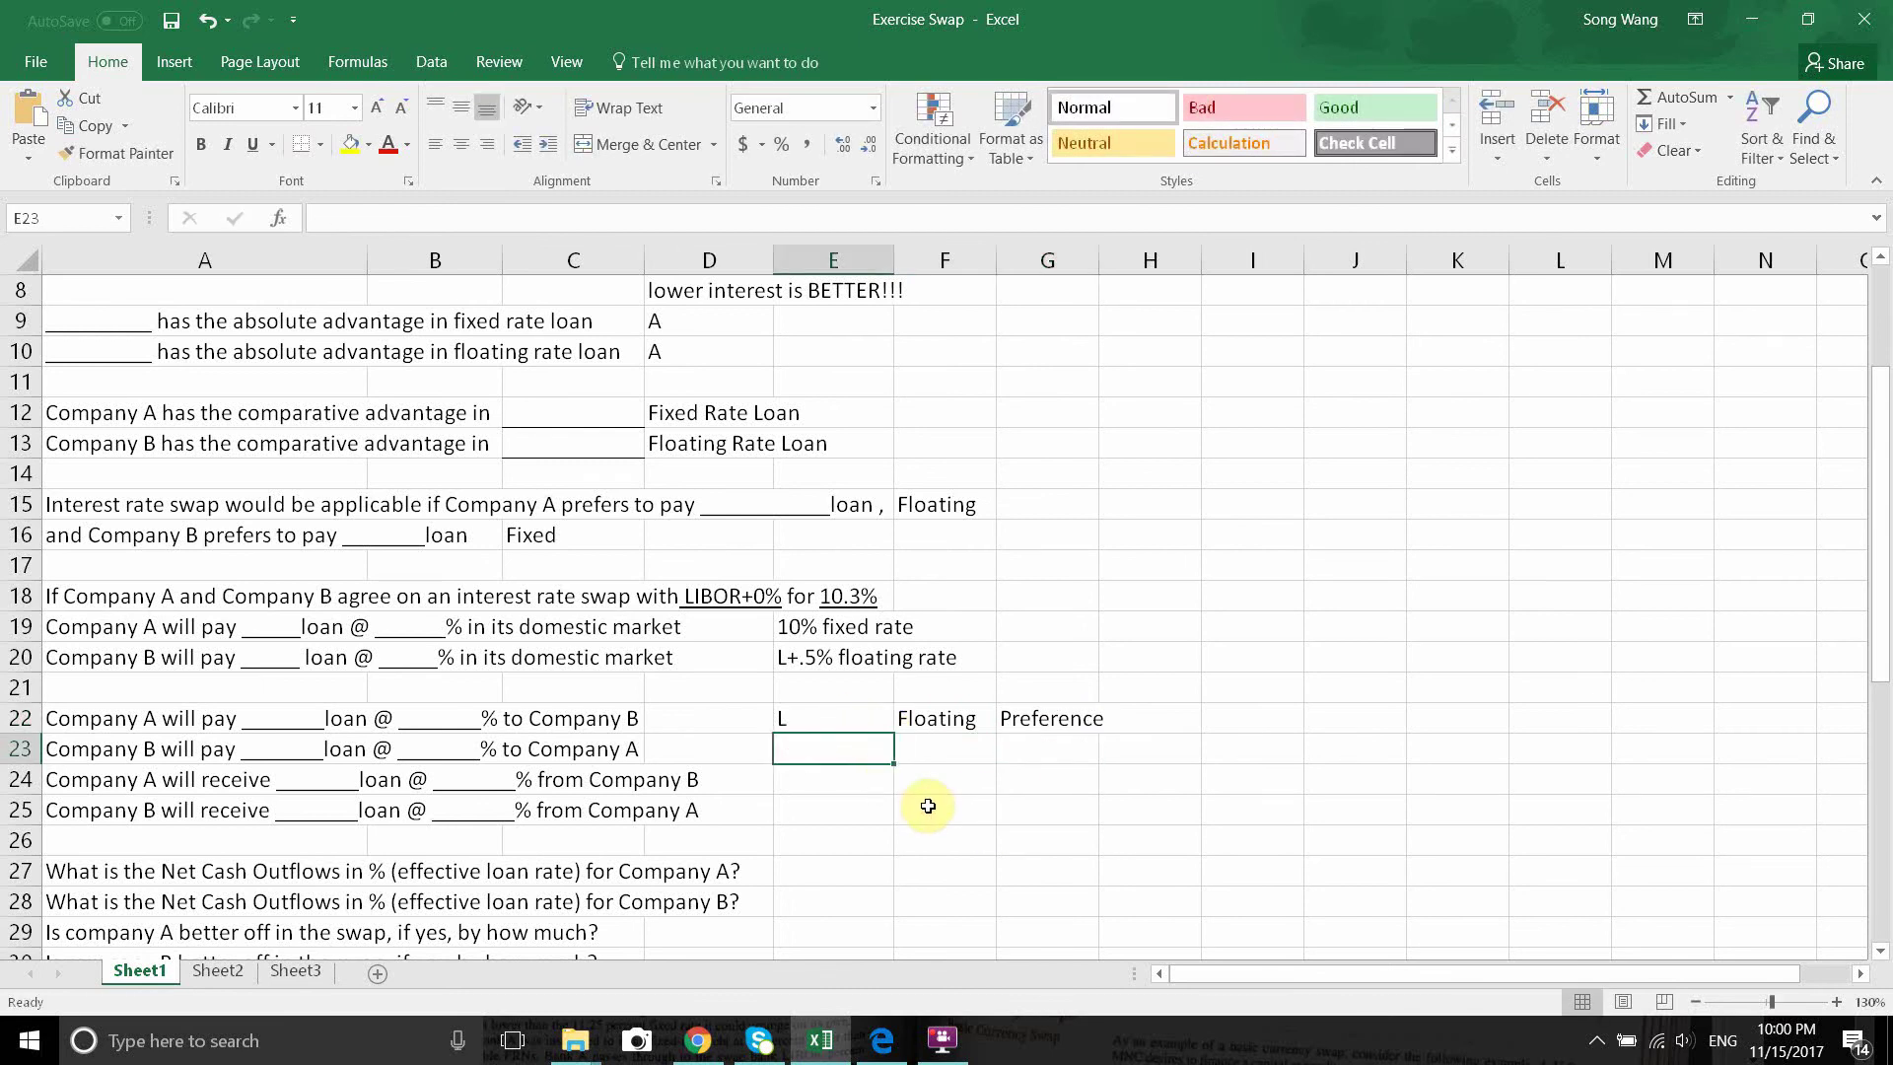
Fill in Company B's payment to Company A in row 23: 10.3% in E23, Fixed in F23 and Preference in G23.
type("10.3")
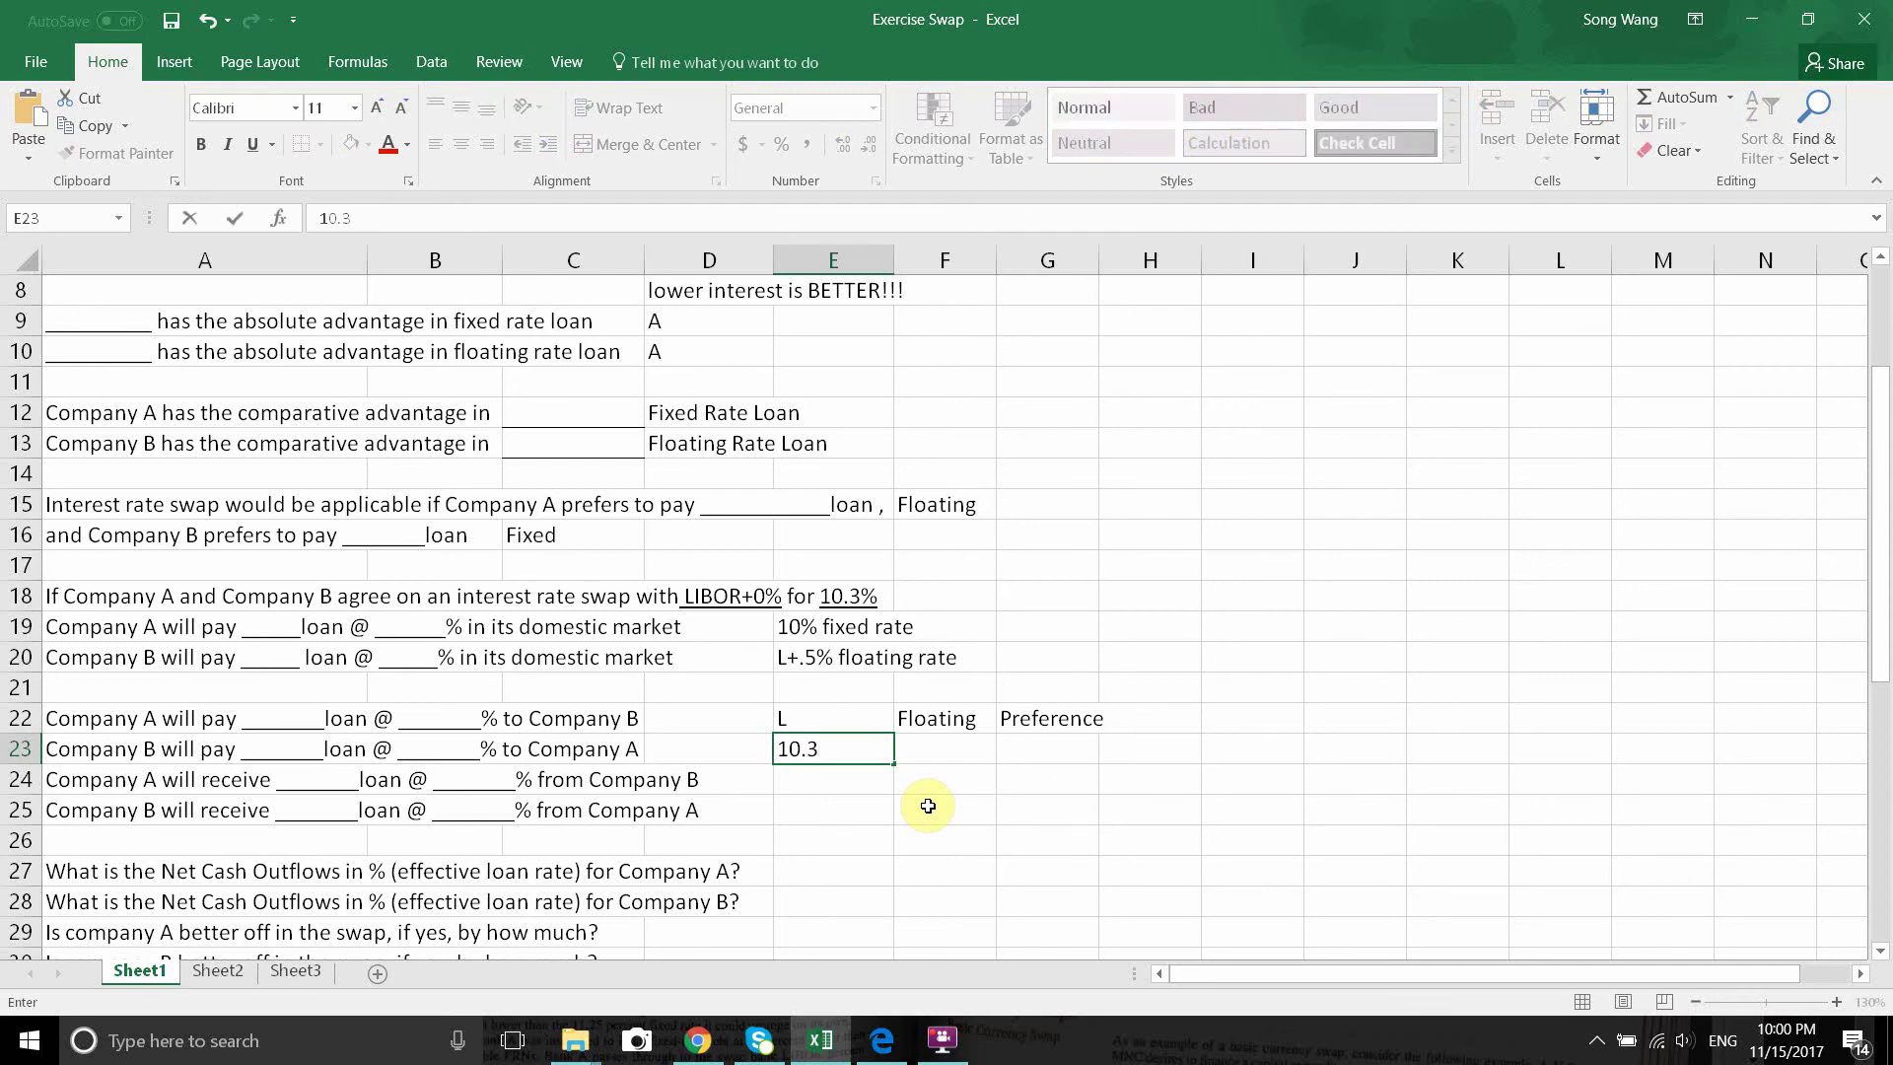
type("%")
key("Tab")
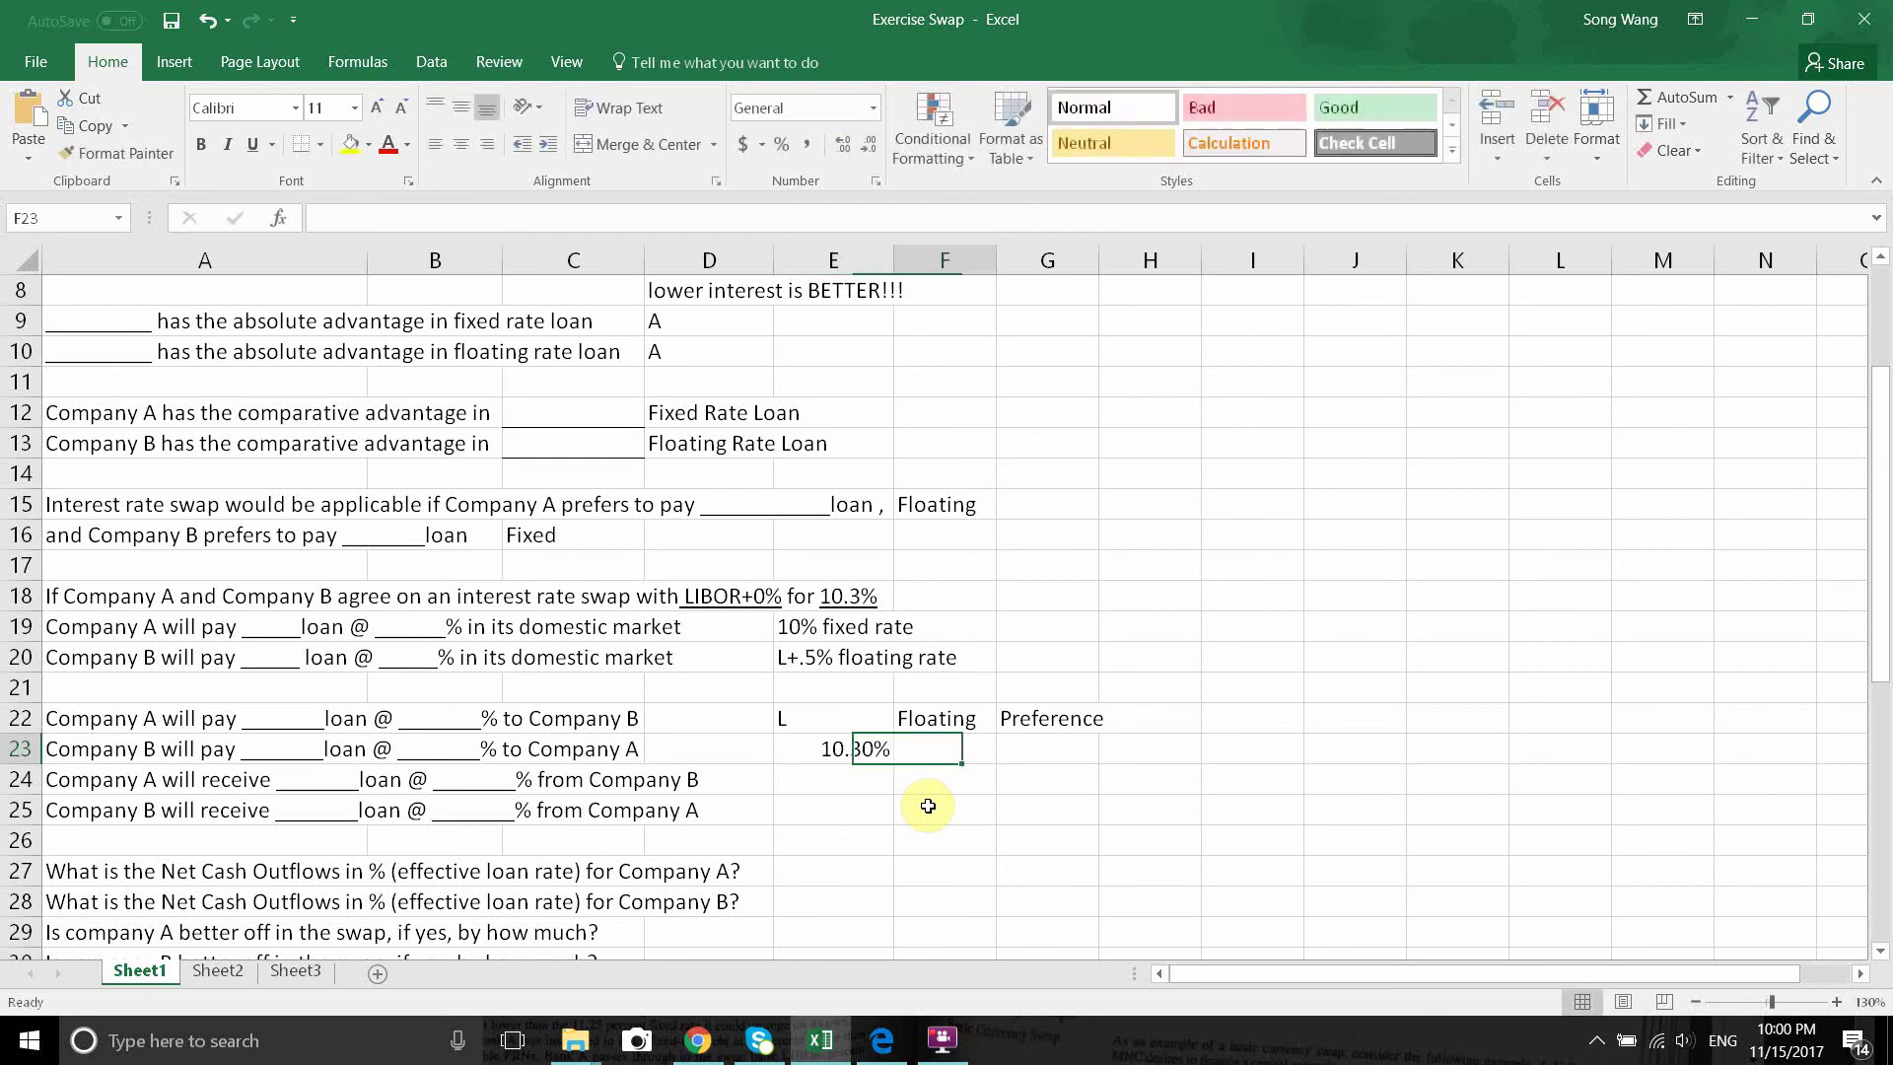
type("Fixed")
key("Tab")
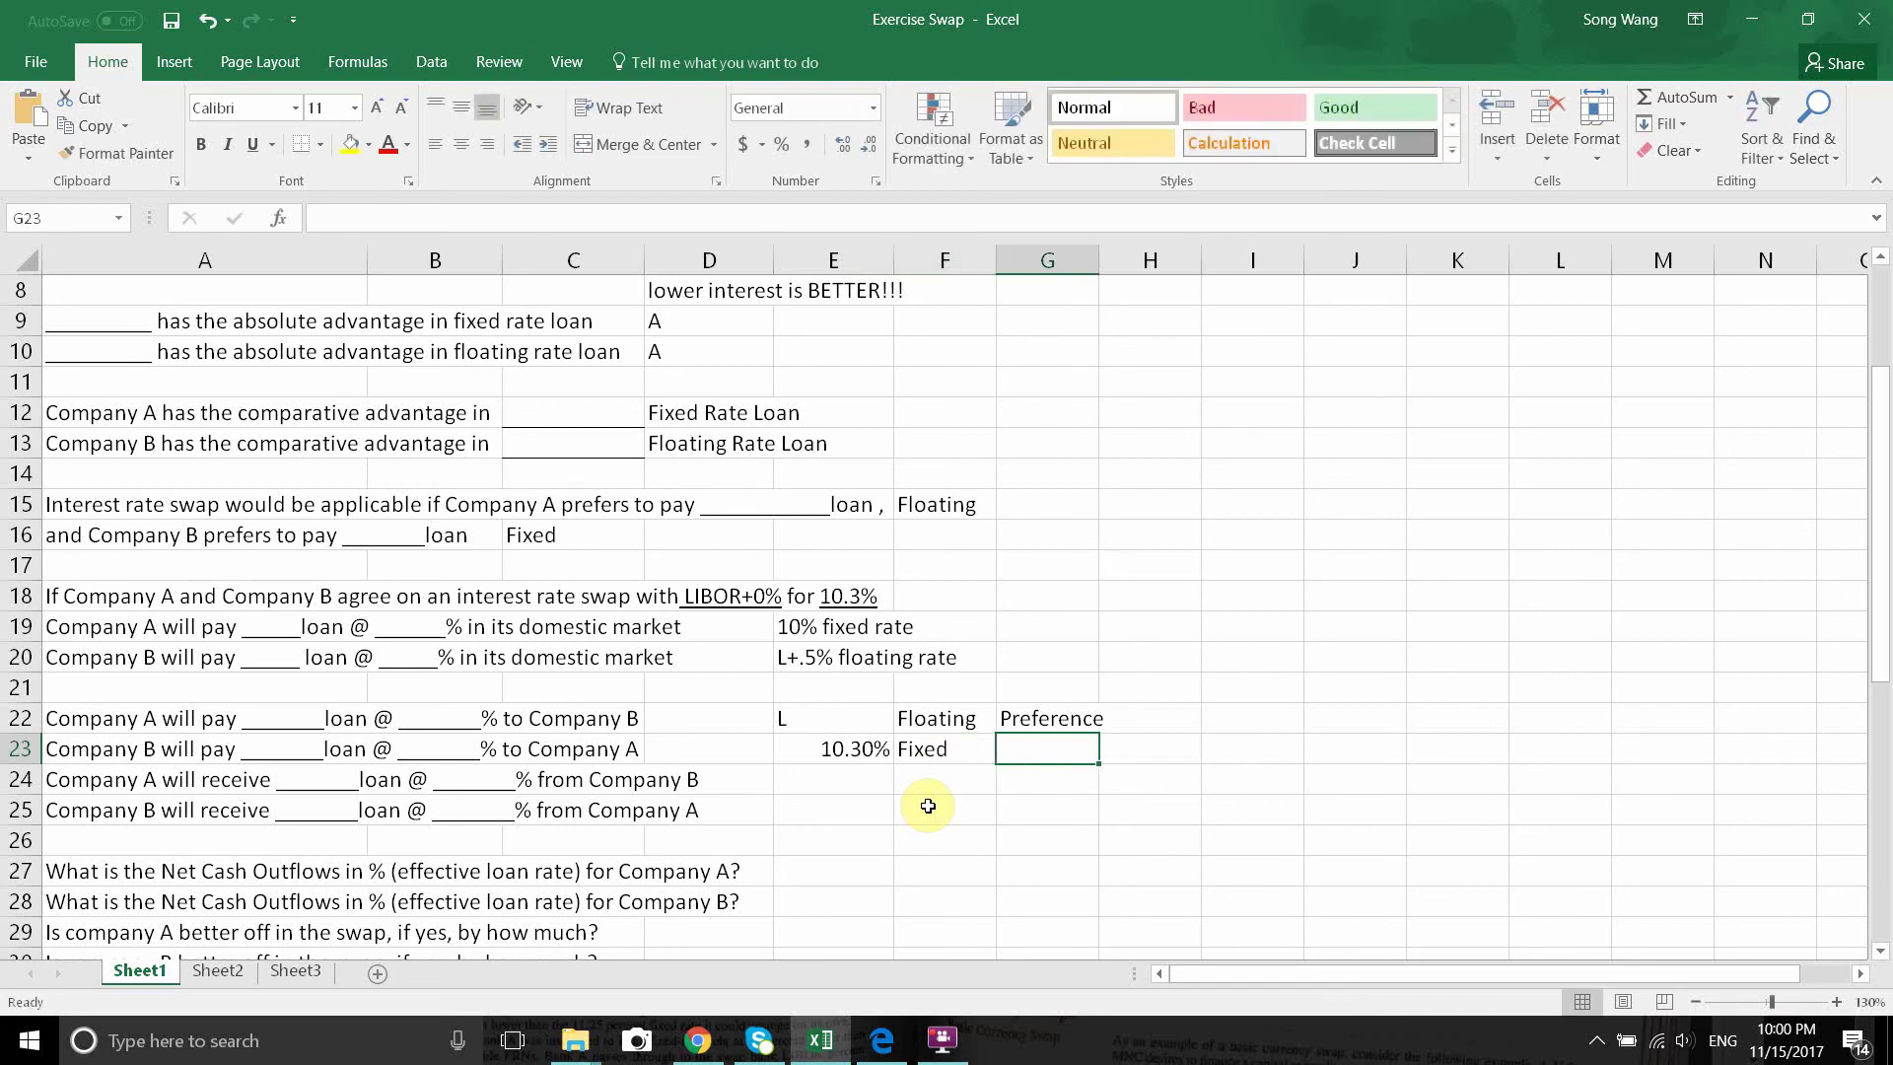
type("Preference")
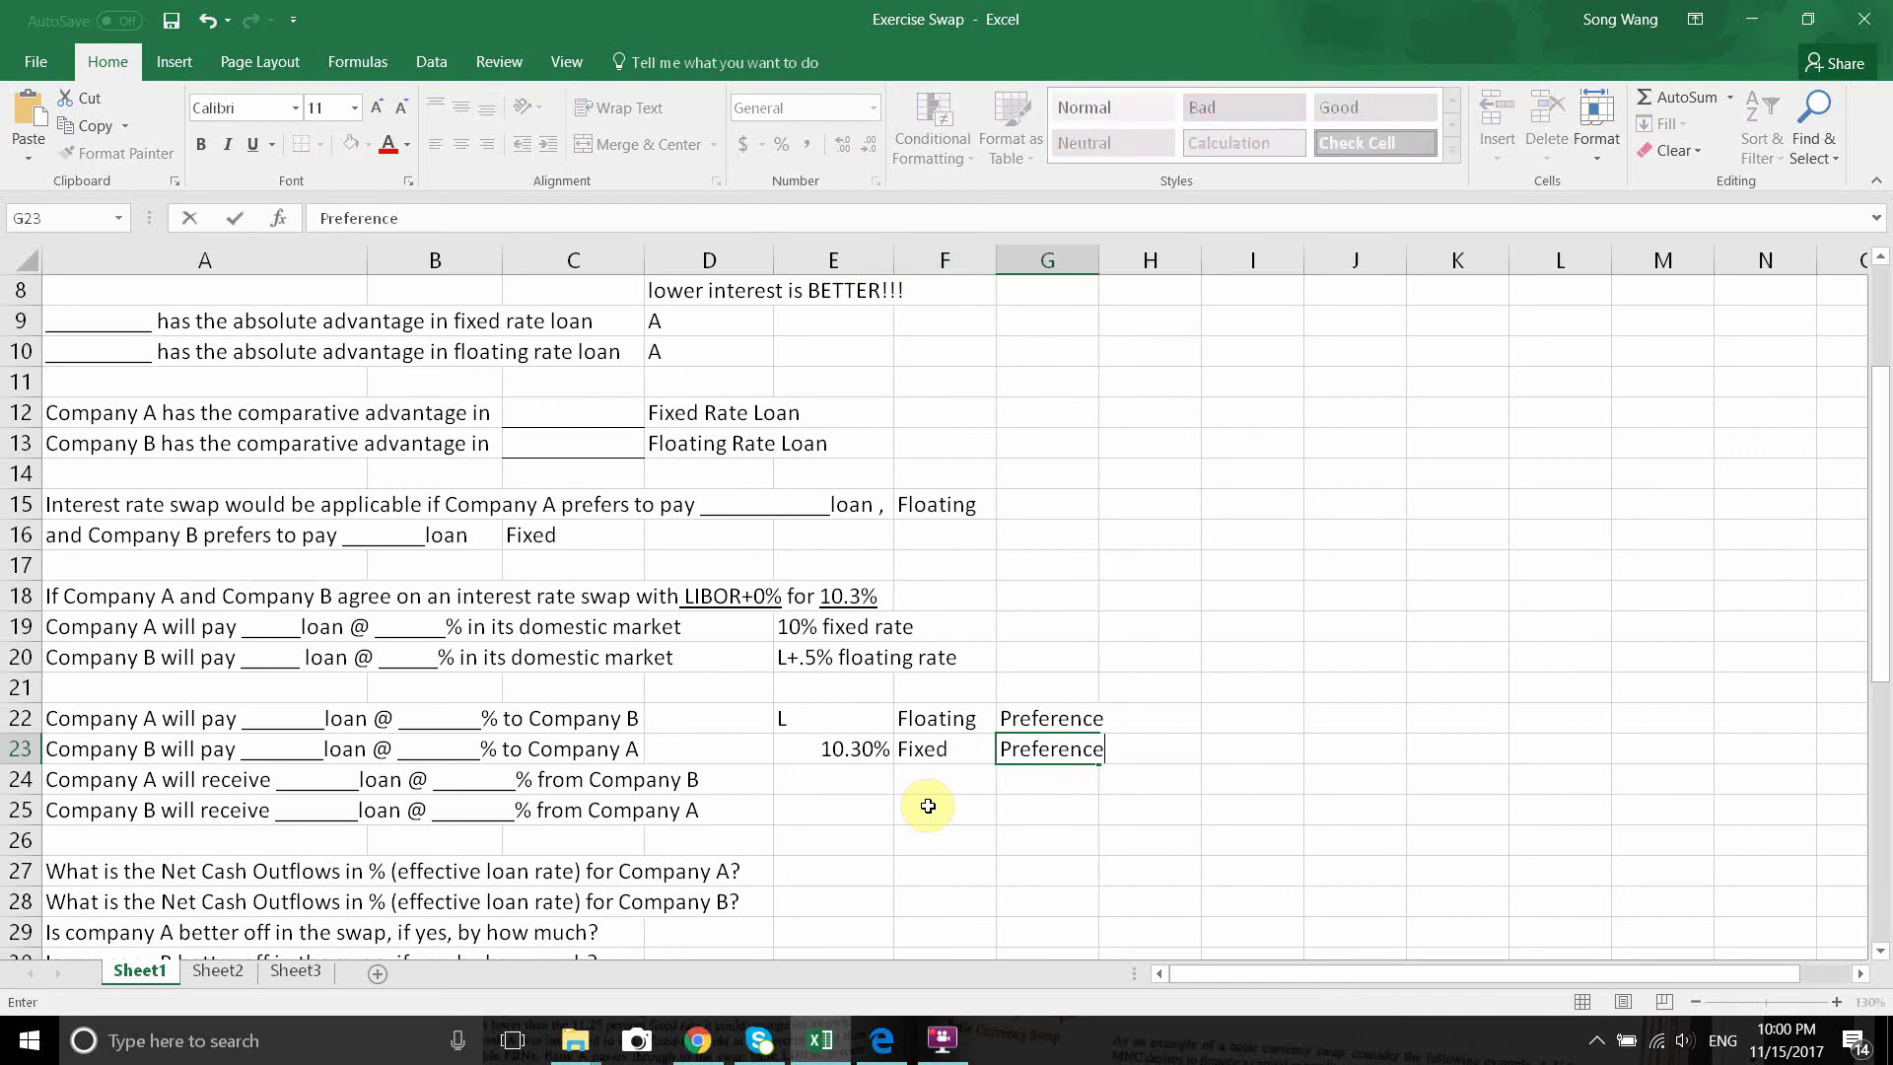
key("Return")
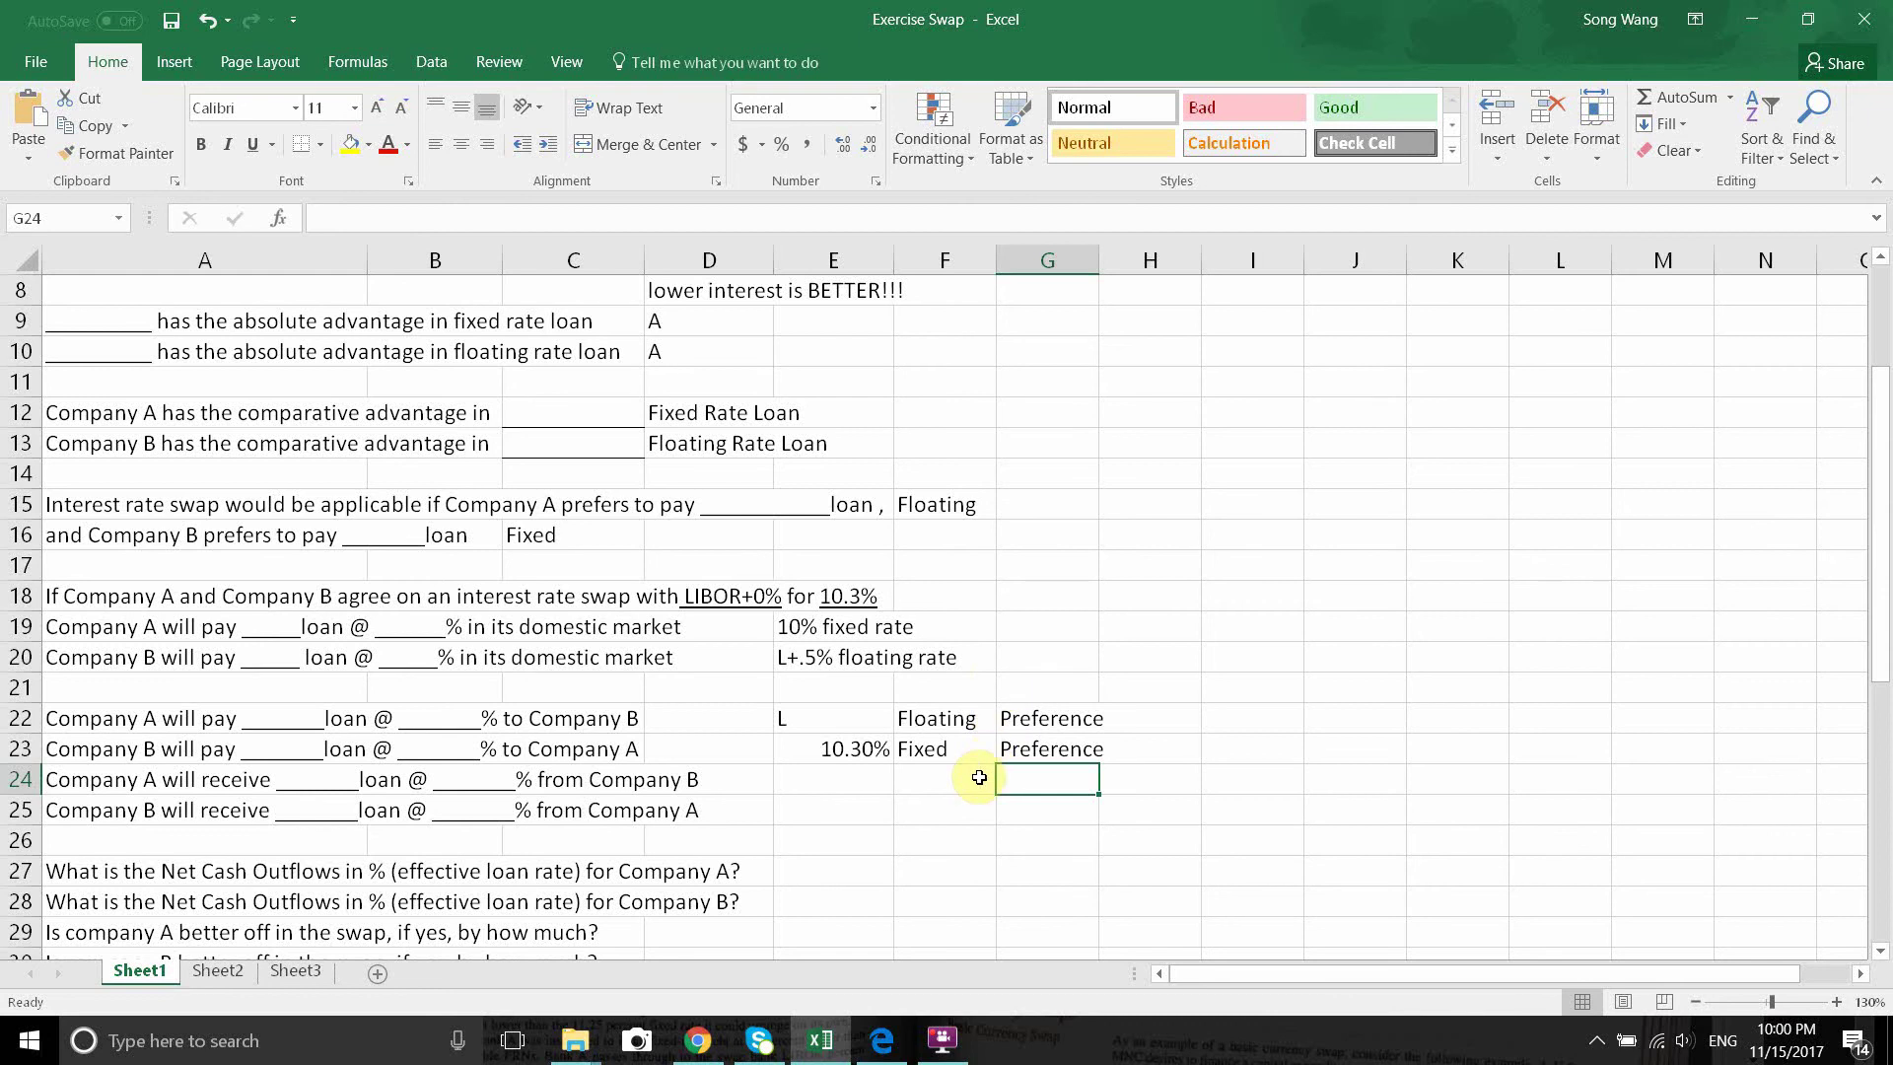
Fill in what Company A receives from Company B in row 24: 10.3% in E24 and Fixed in F24.
left_click(831, 777)
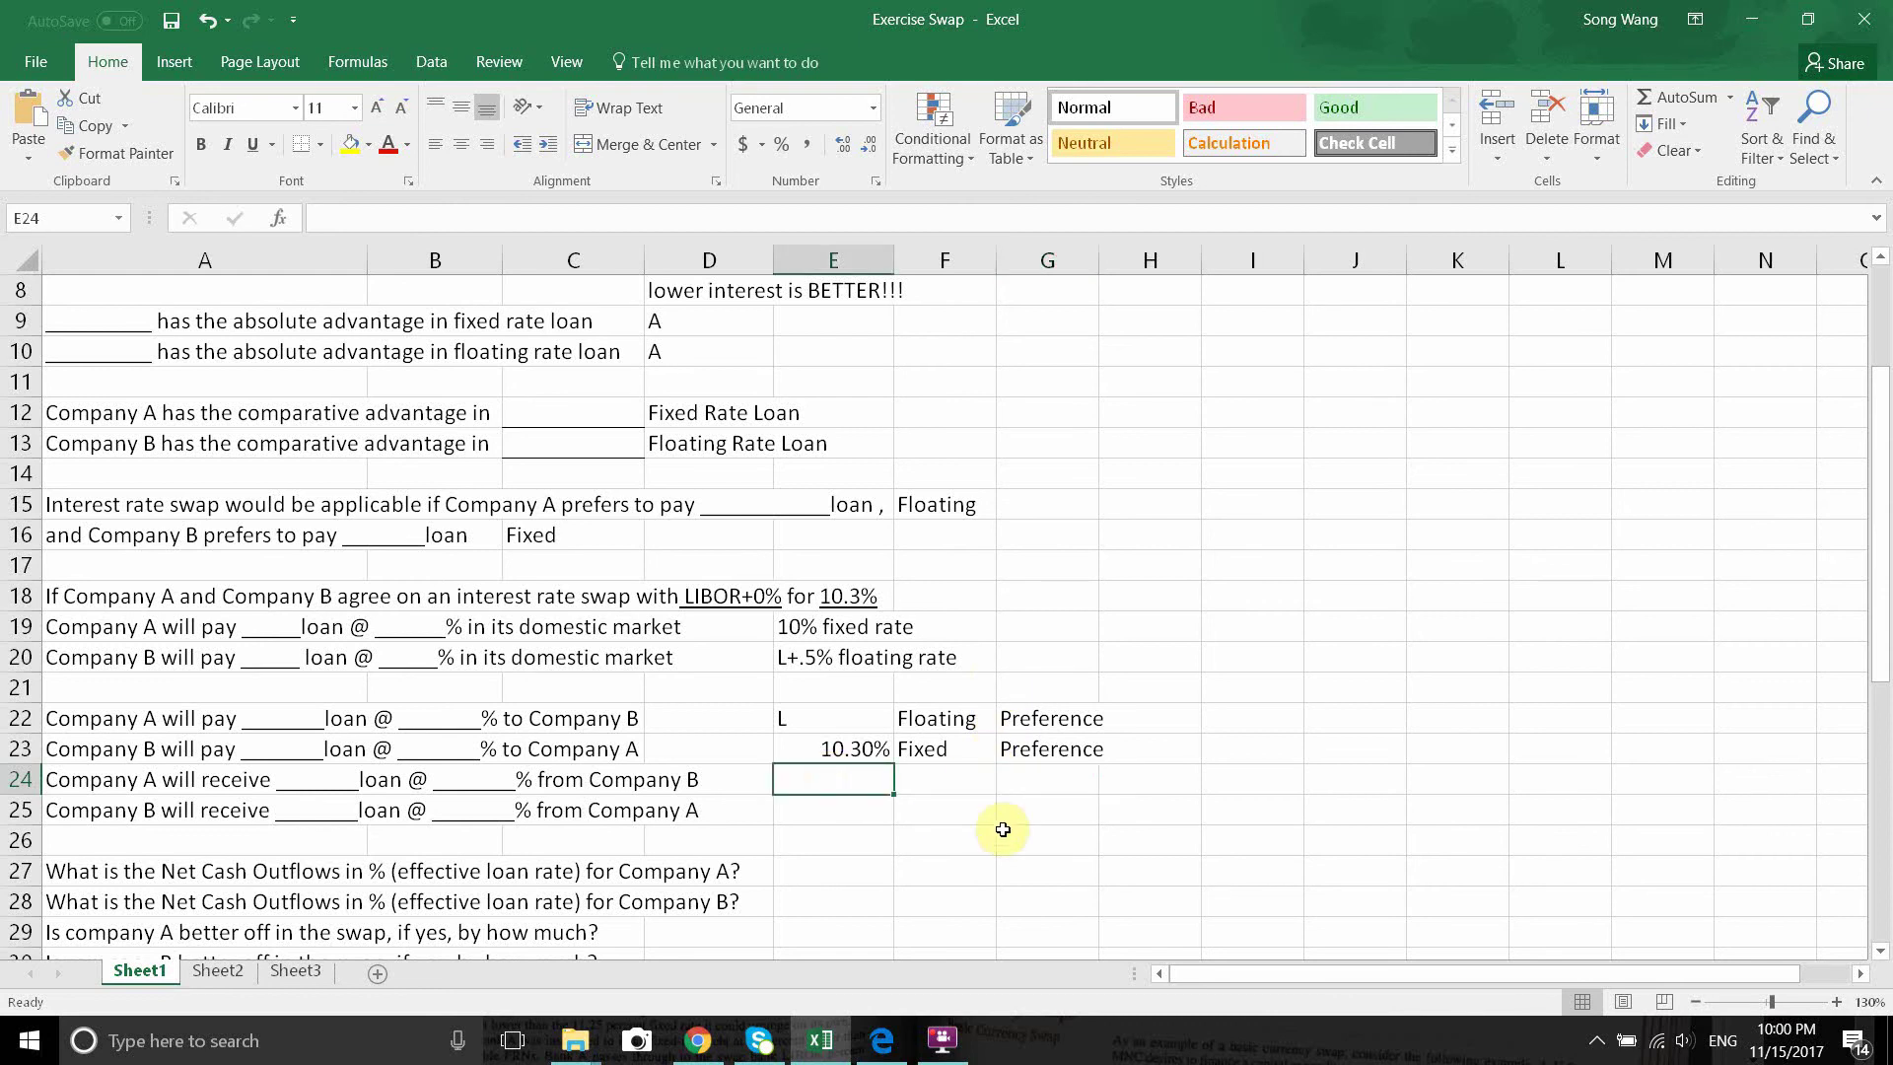
type("10.")
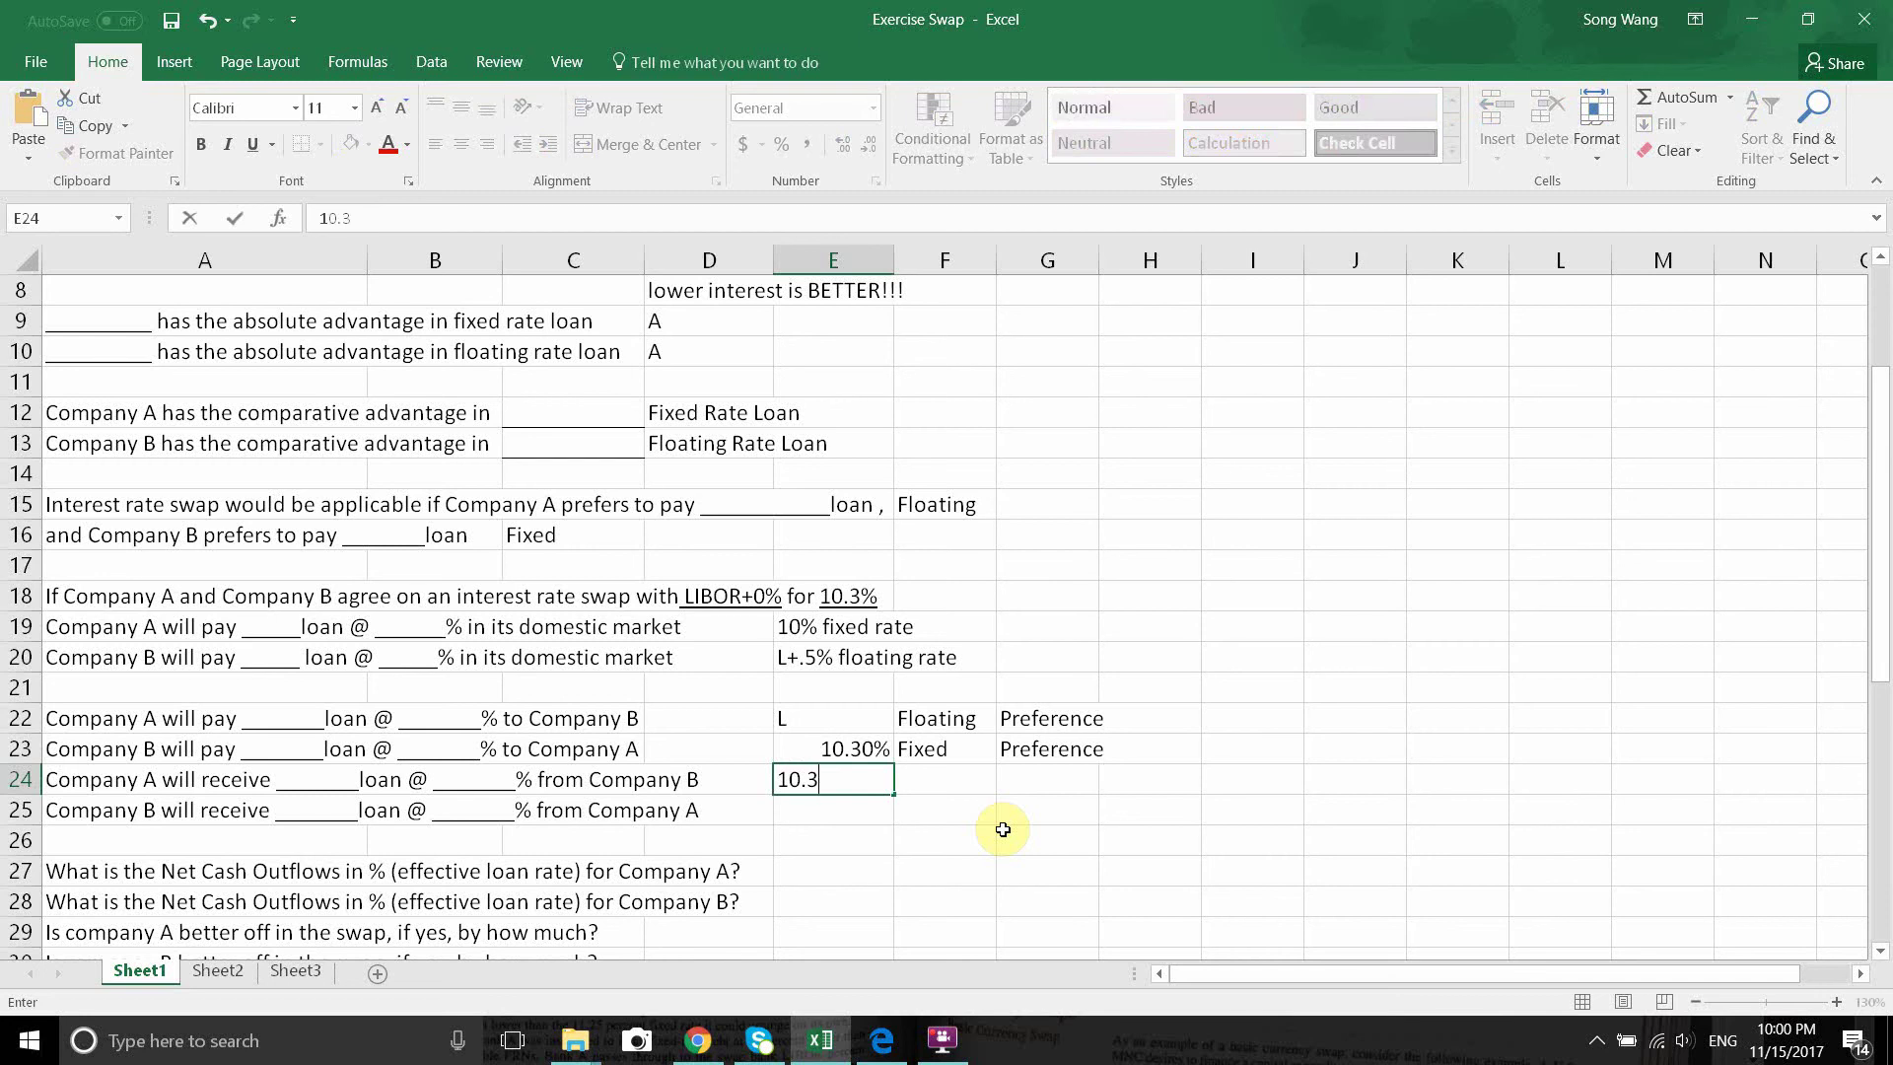
type("3%")
key("Tab")
type("Fixed")
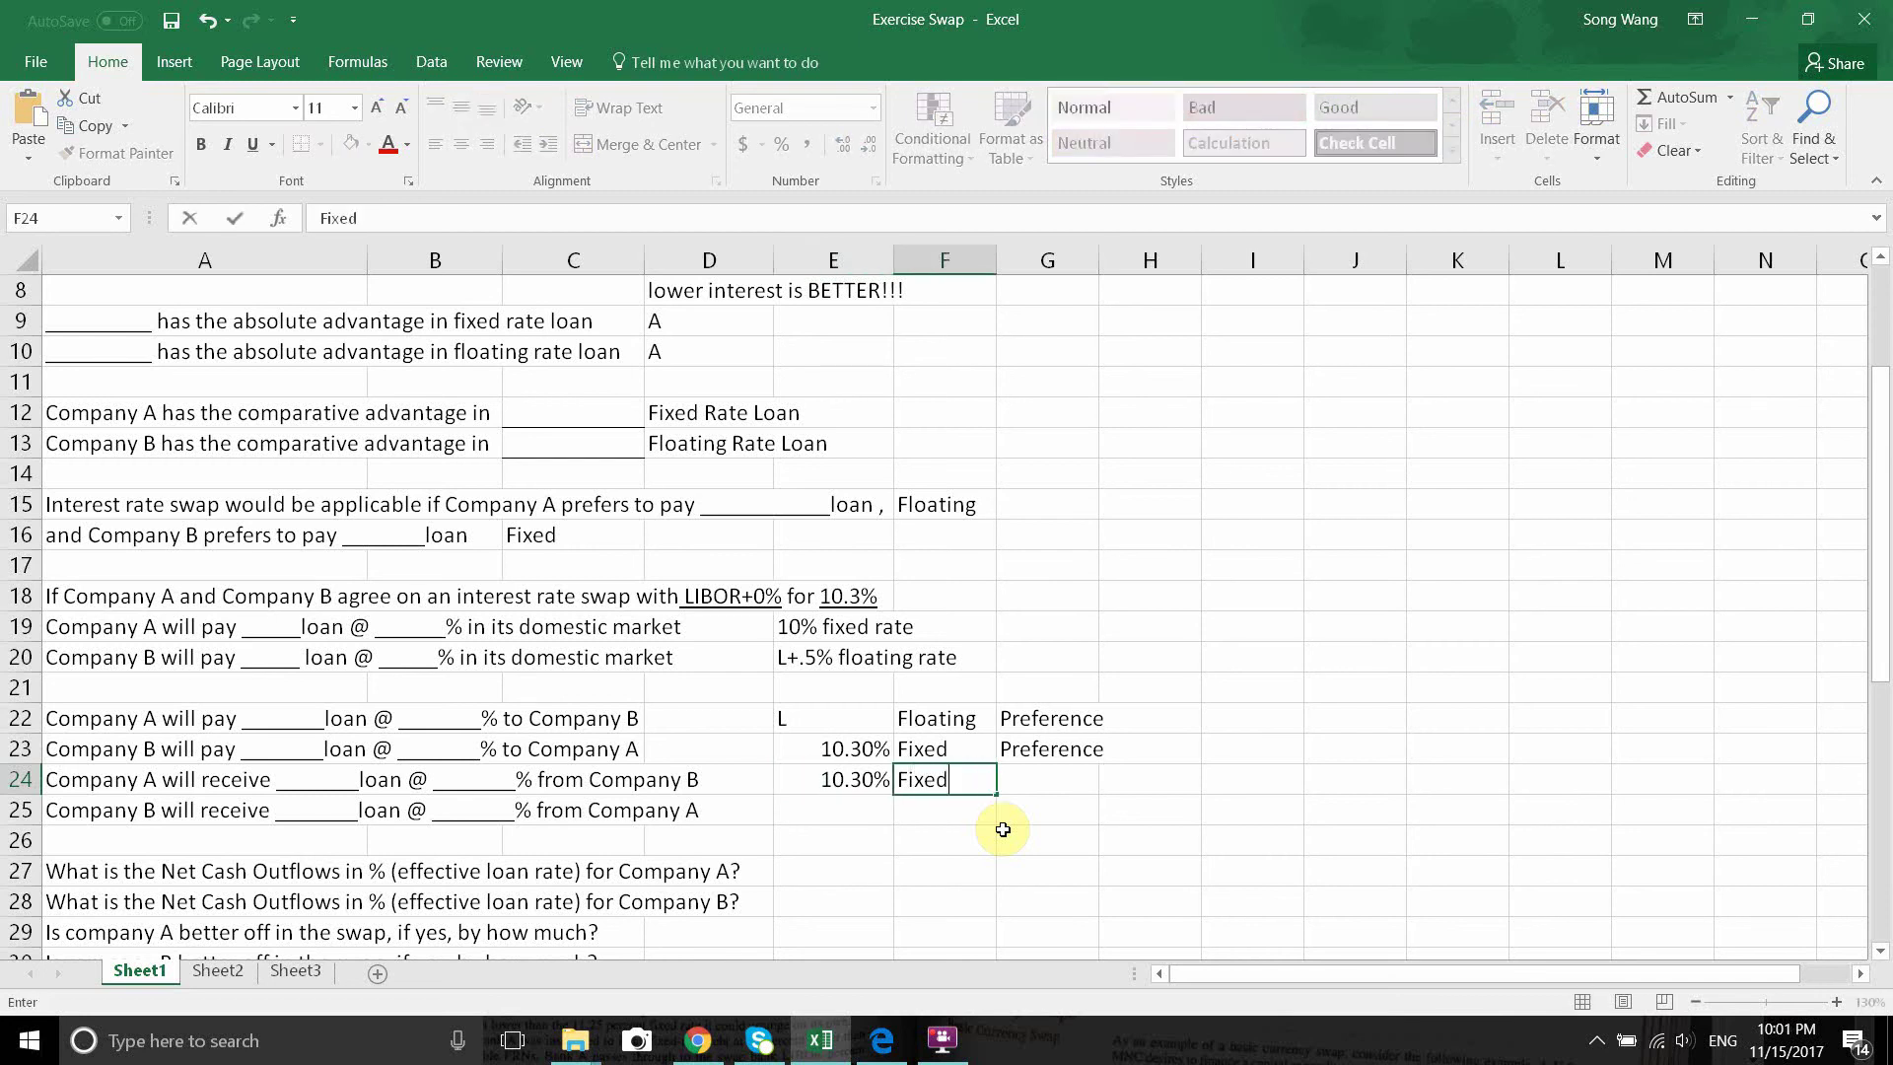
key("Tab")
Enter L in E25 as the rate Company B receives from Company A.
key("Down")
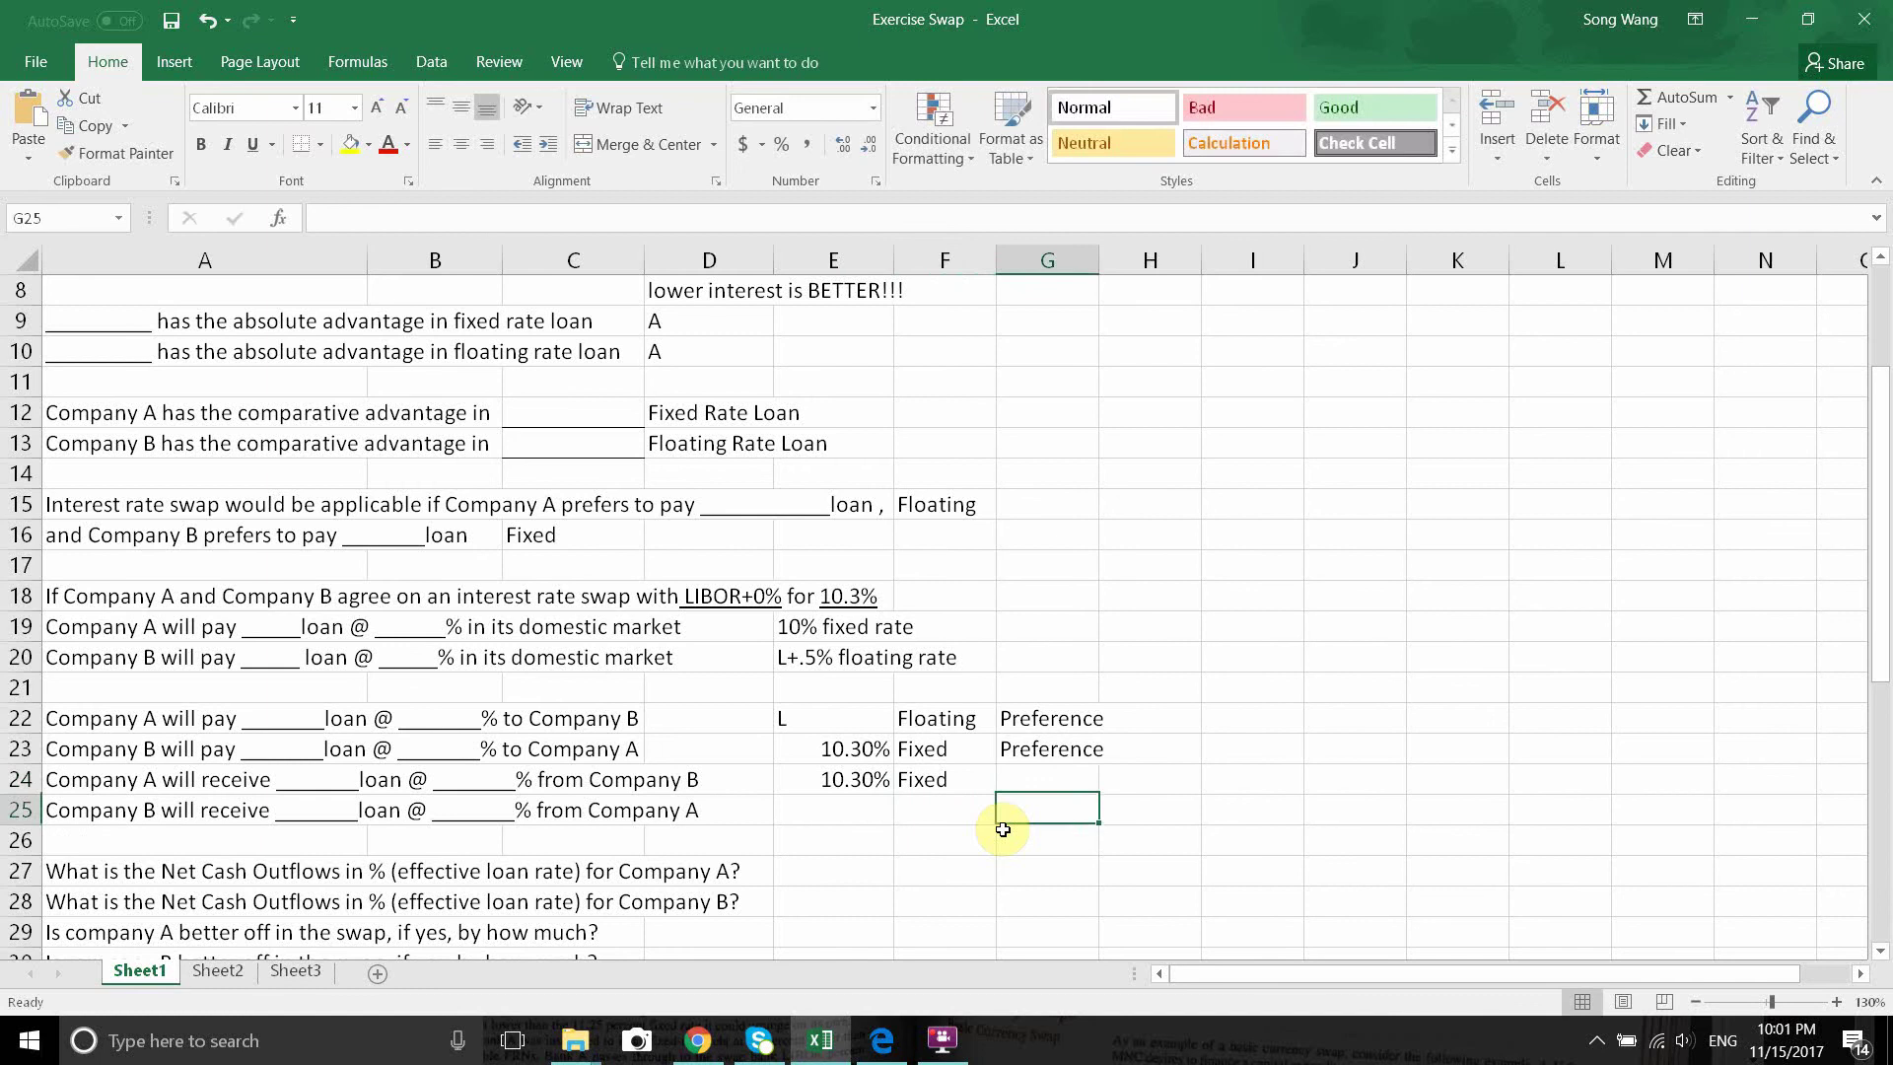
key("Left")
key("Left")
type("L")
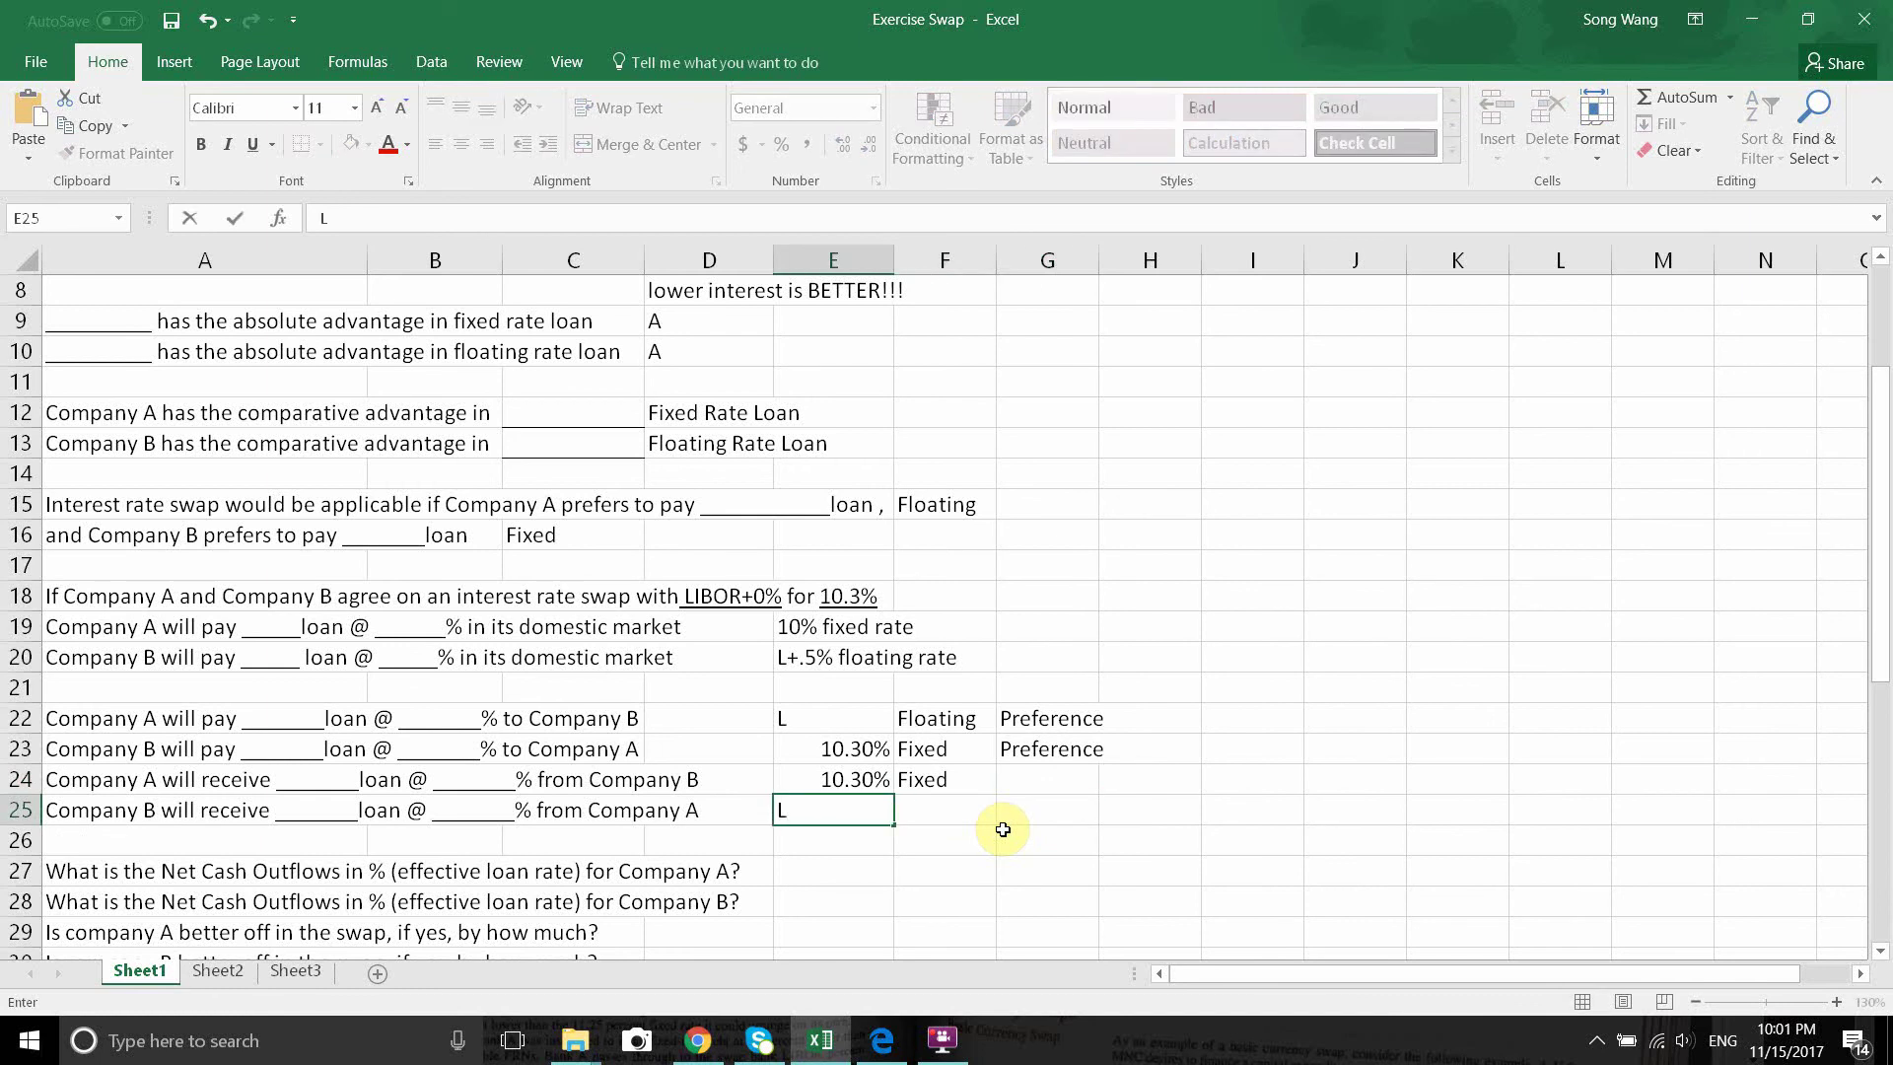
key("Tab")
type("L")
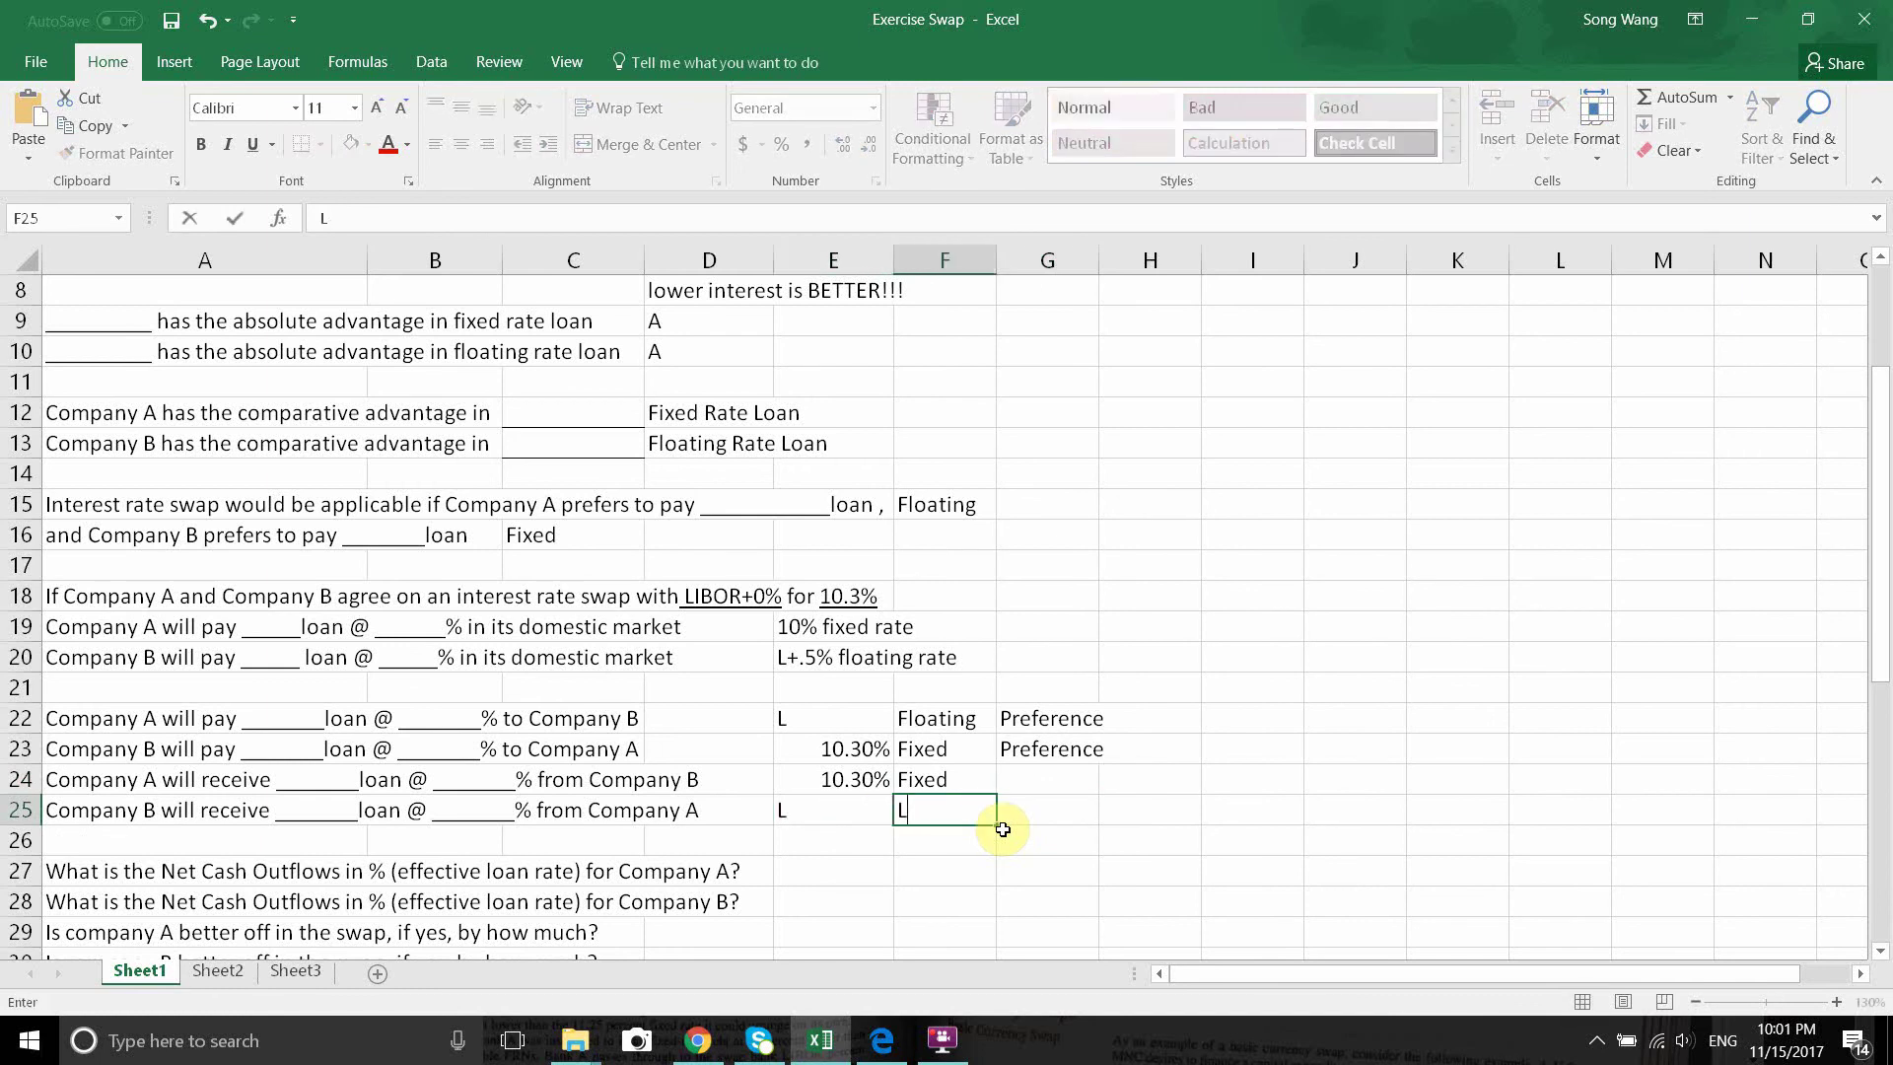
key("Escape")
key("Up")
type("f")
key("BackSpace")
key("BackSpace")
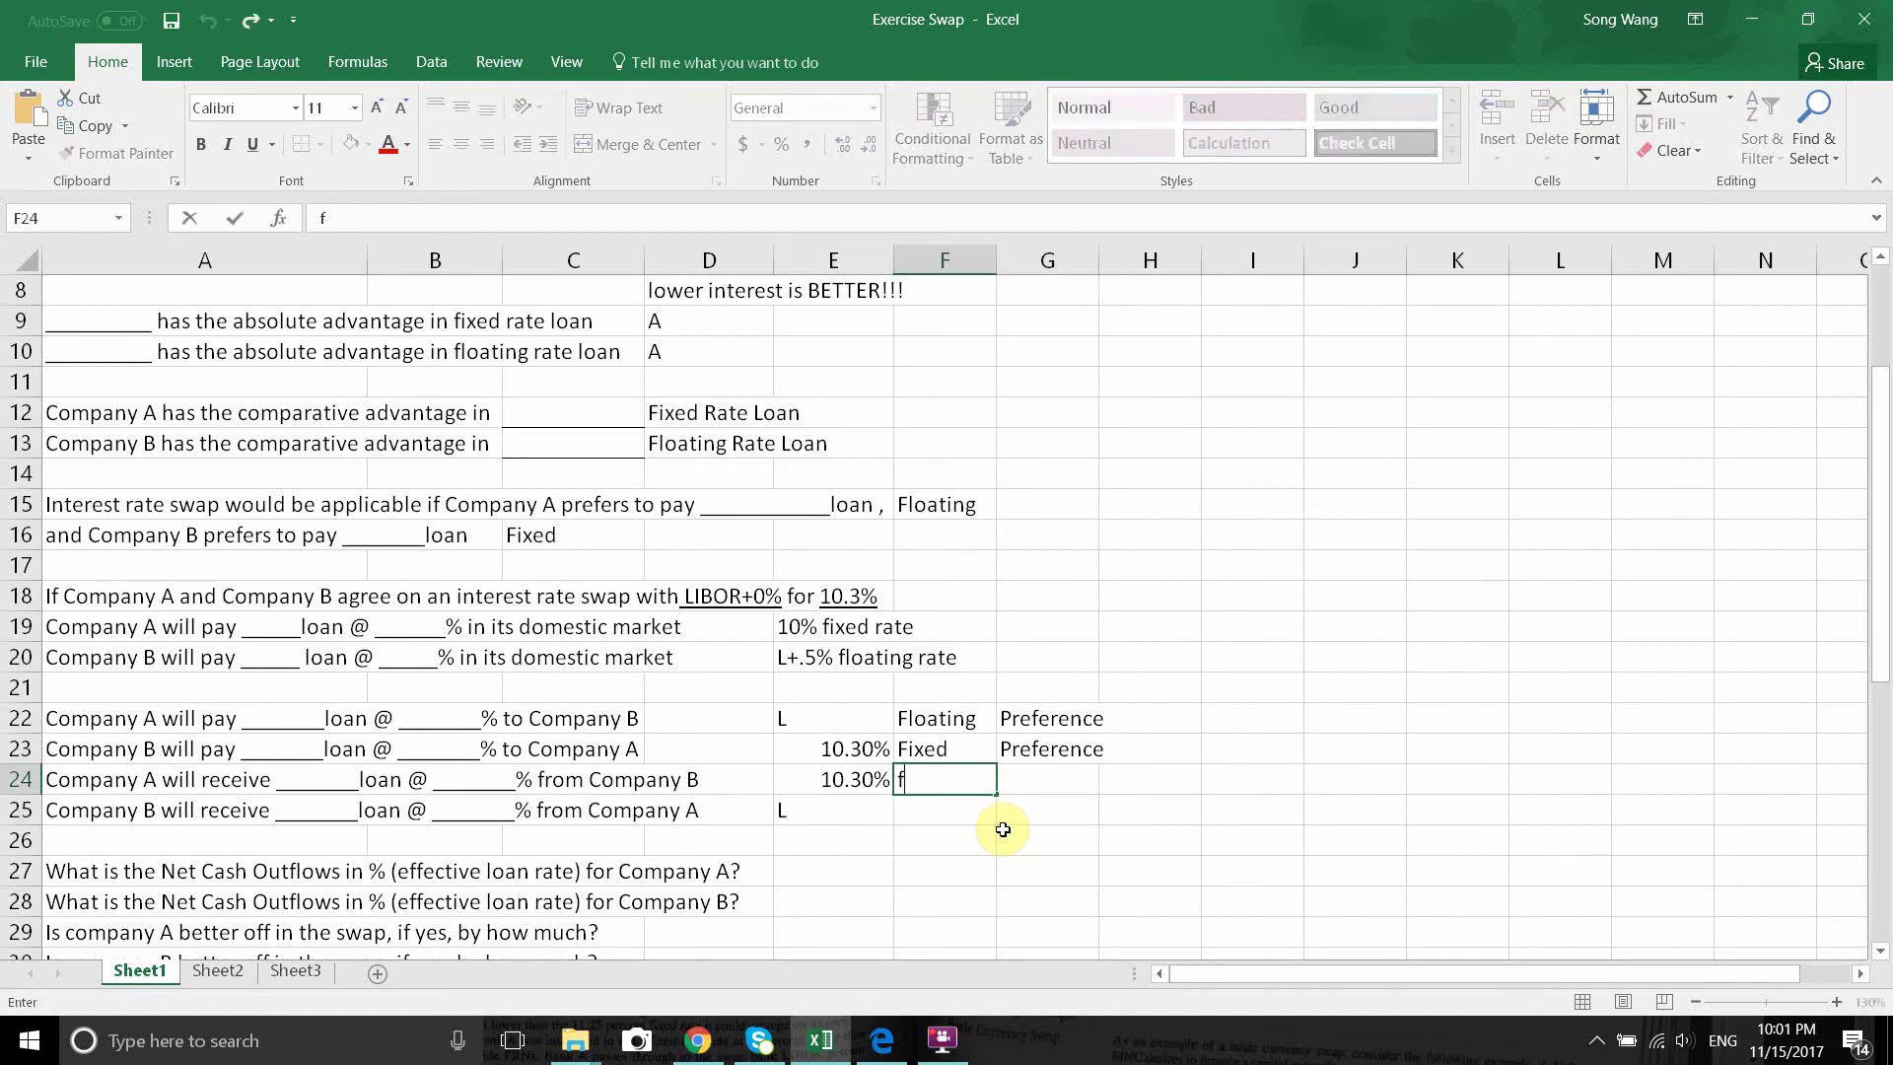
type("Fixed")
key("ctrl+Return")
key("ctrl+z")
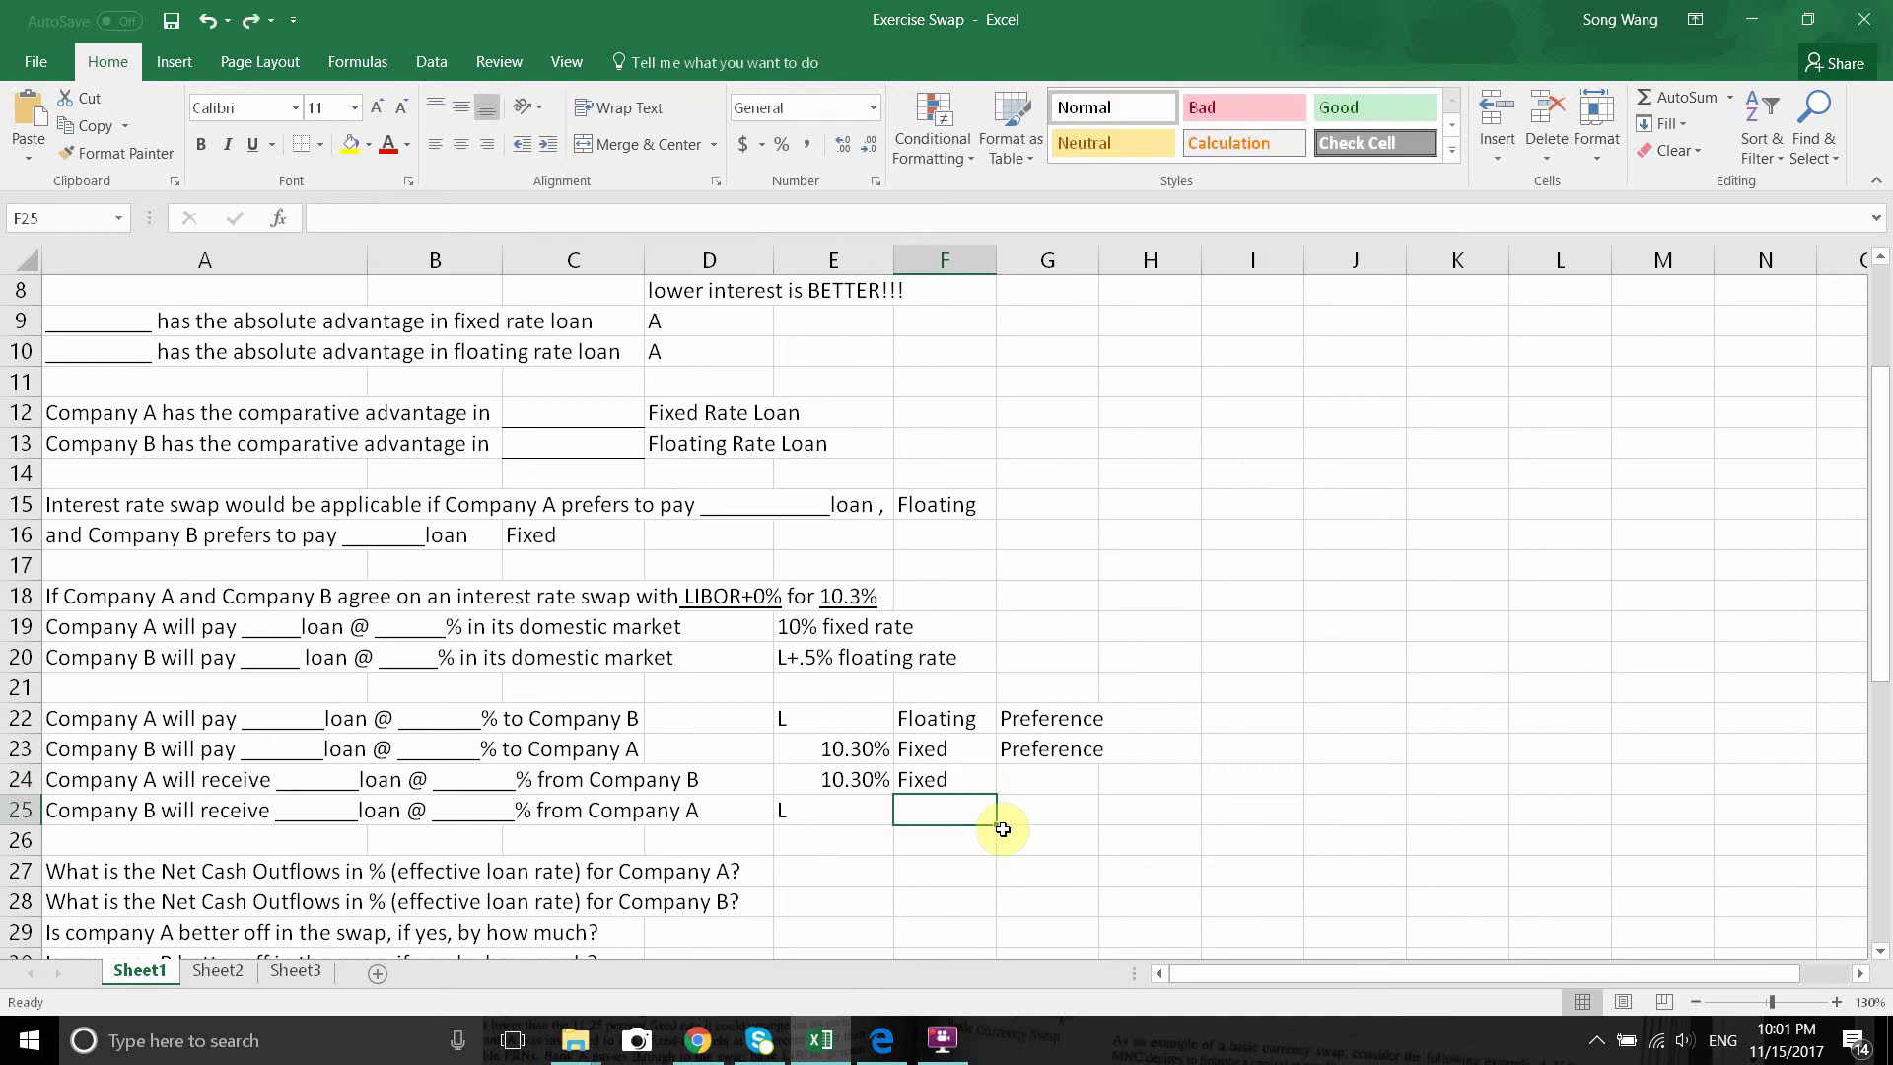
Enter Floating in F25 as the loan type Company B receives from Company A.
type("Fl")
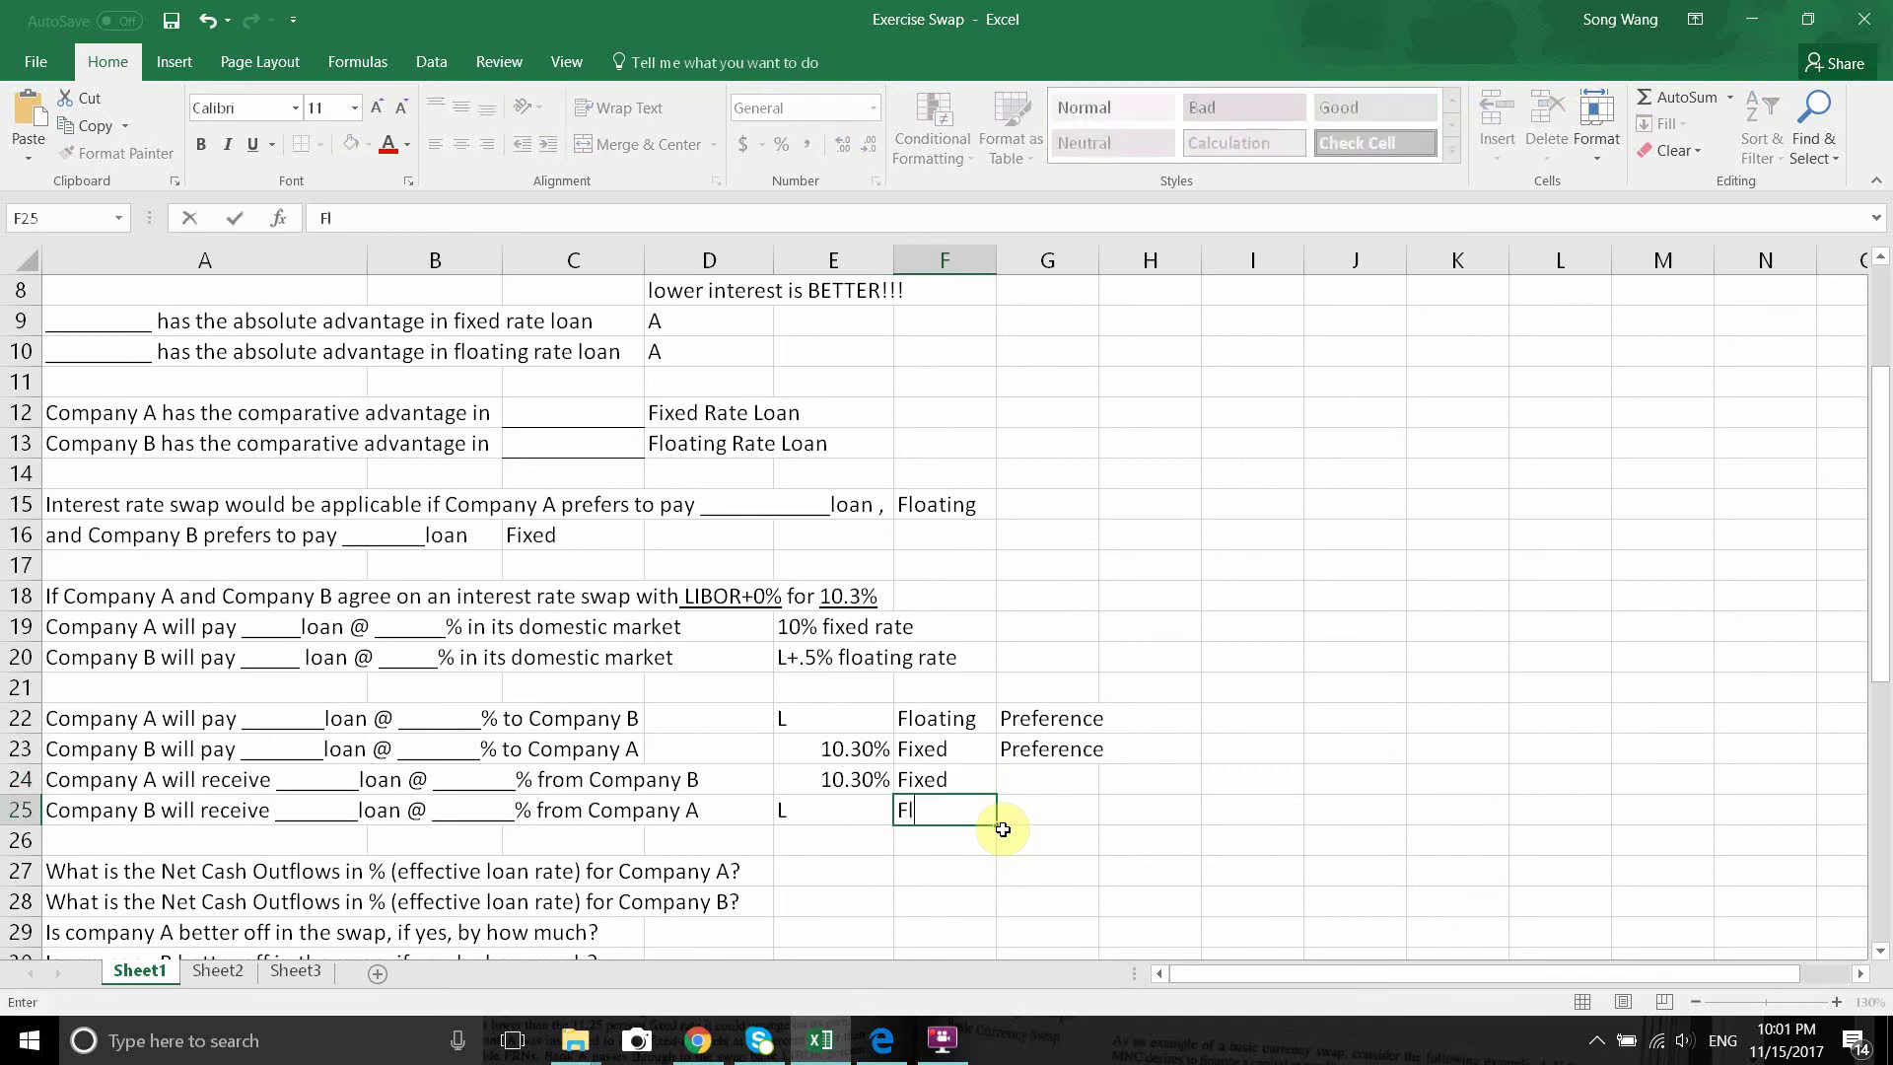
type("oa")
key("Return")
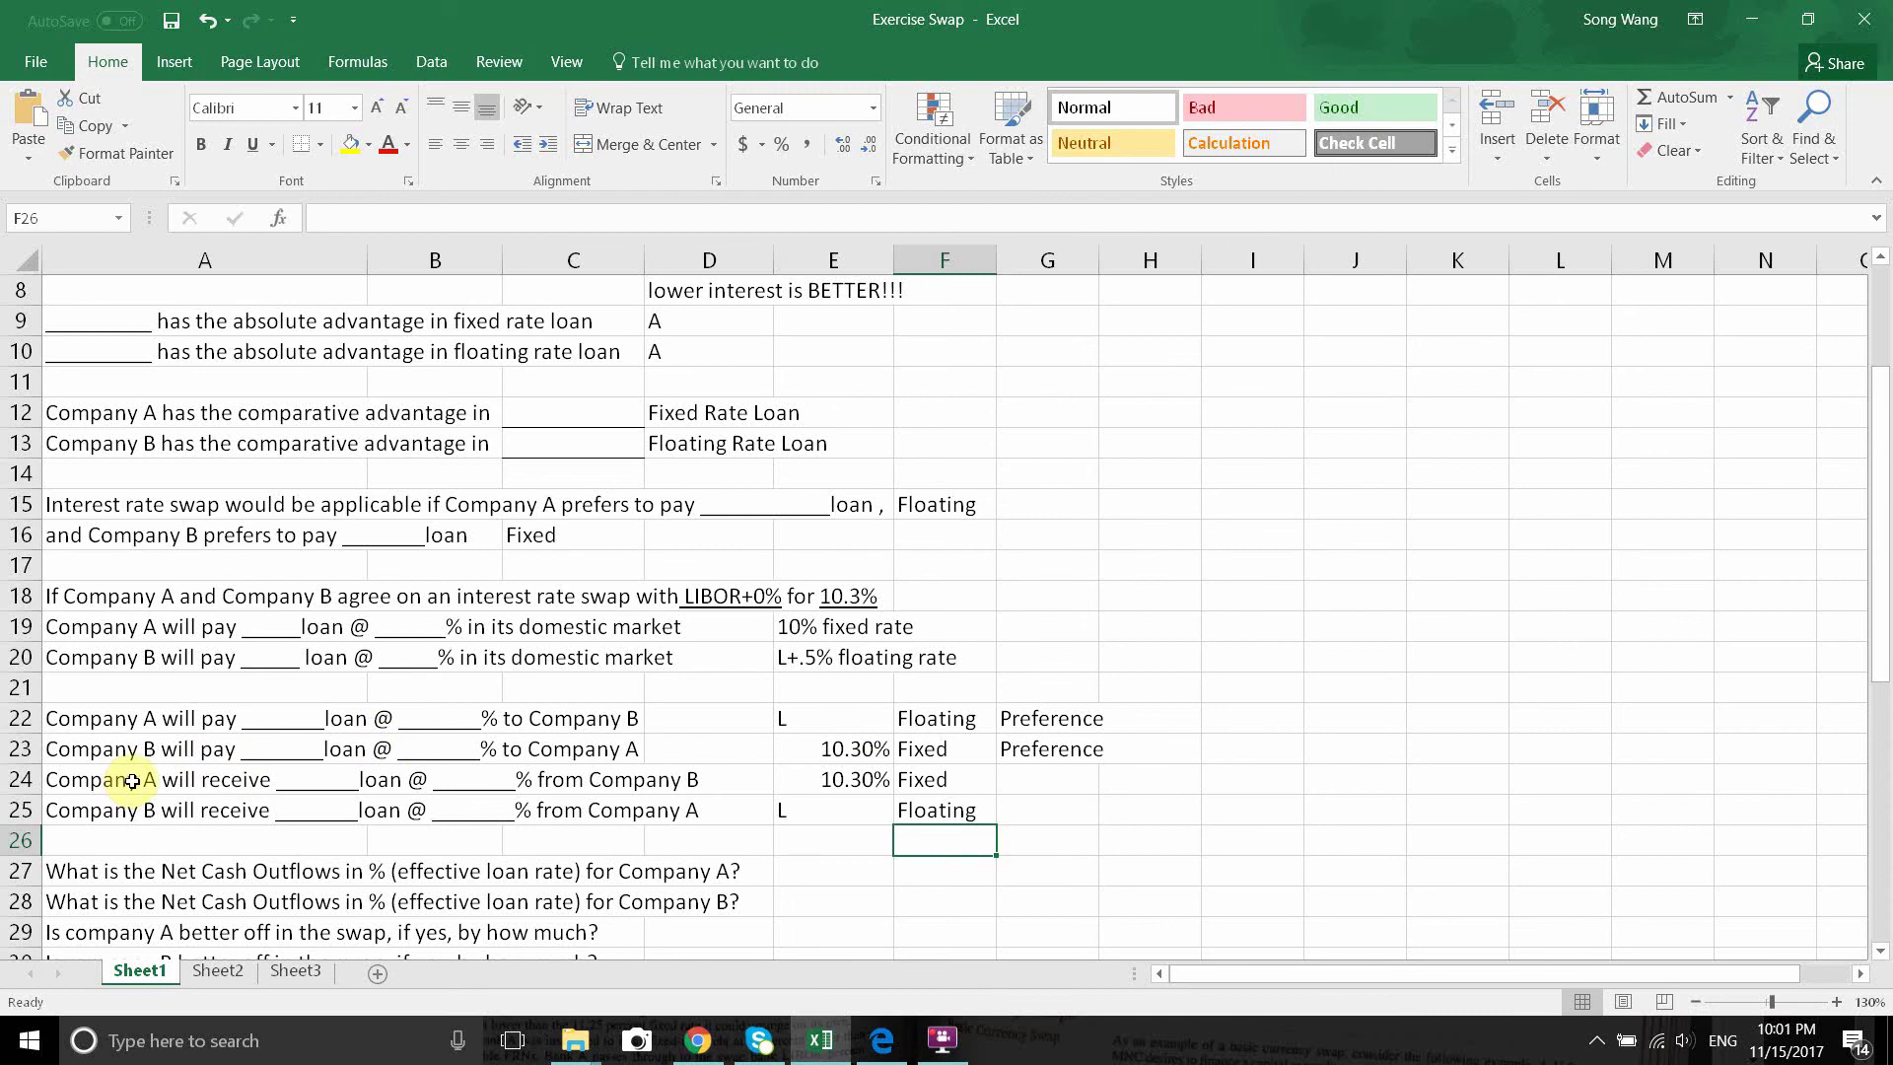
left_click(1067, 836)
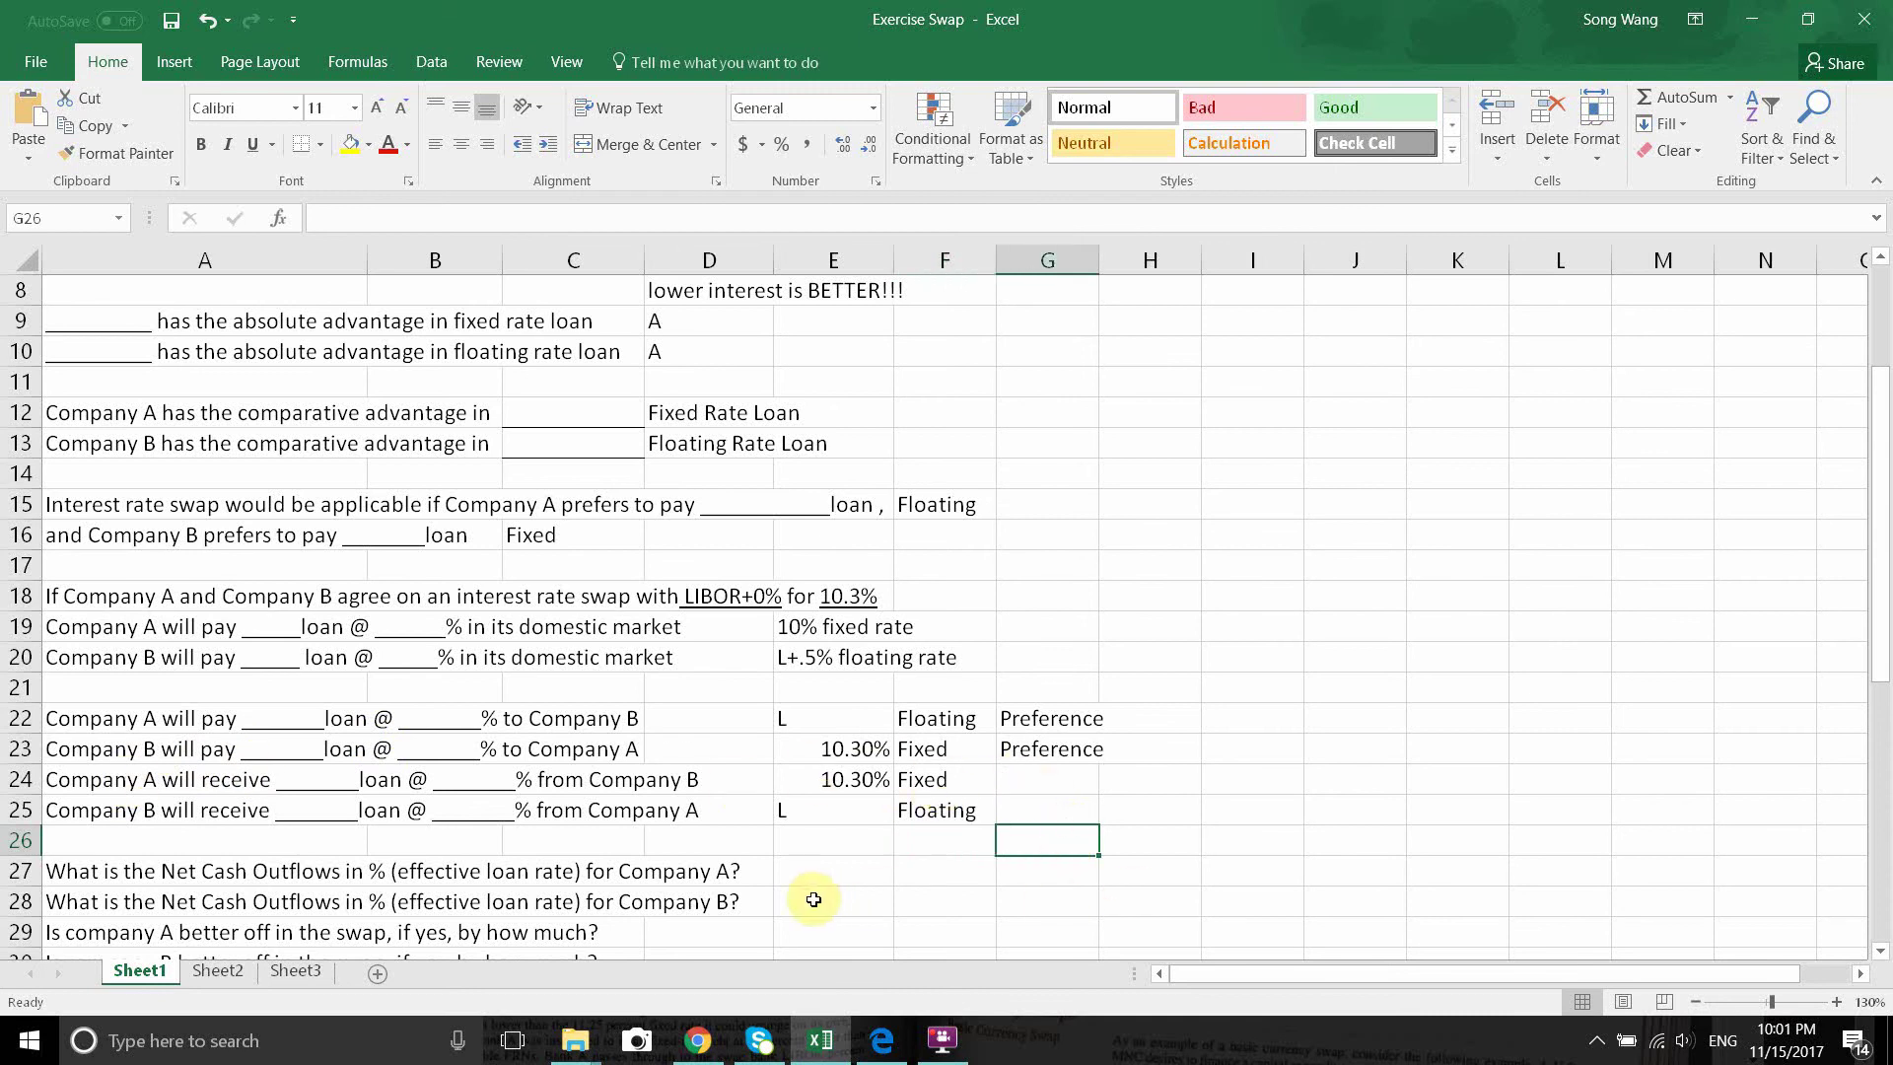
Highlight Company A's cash flows with yellow fill: E19, E22:G22 and E24:F24.
left_click(831, 874)
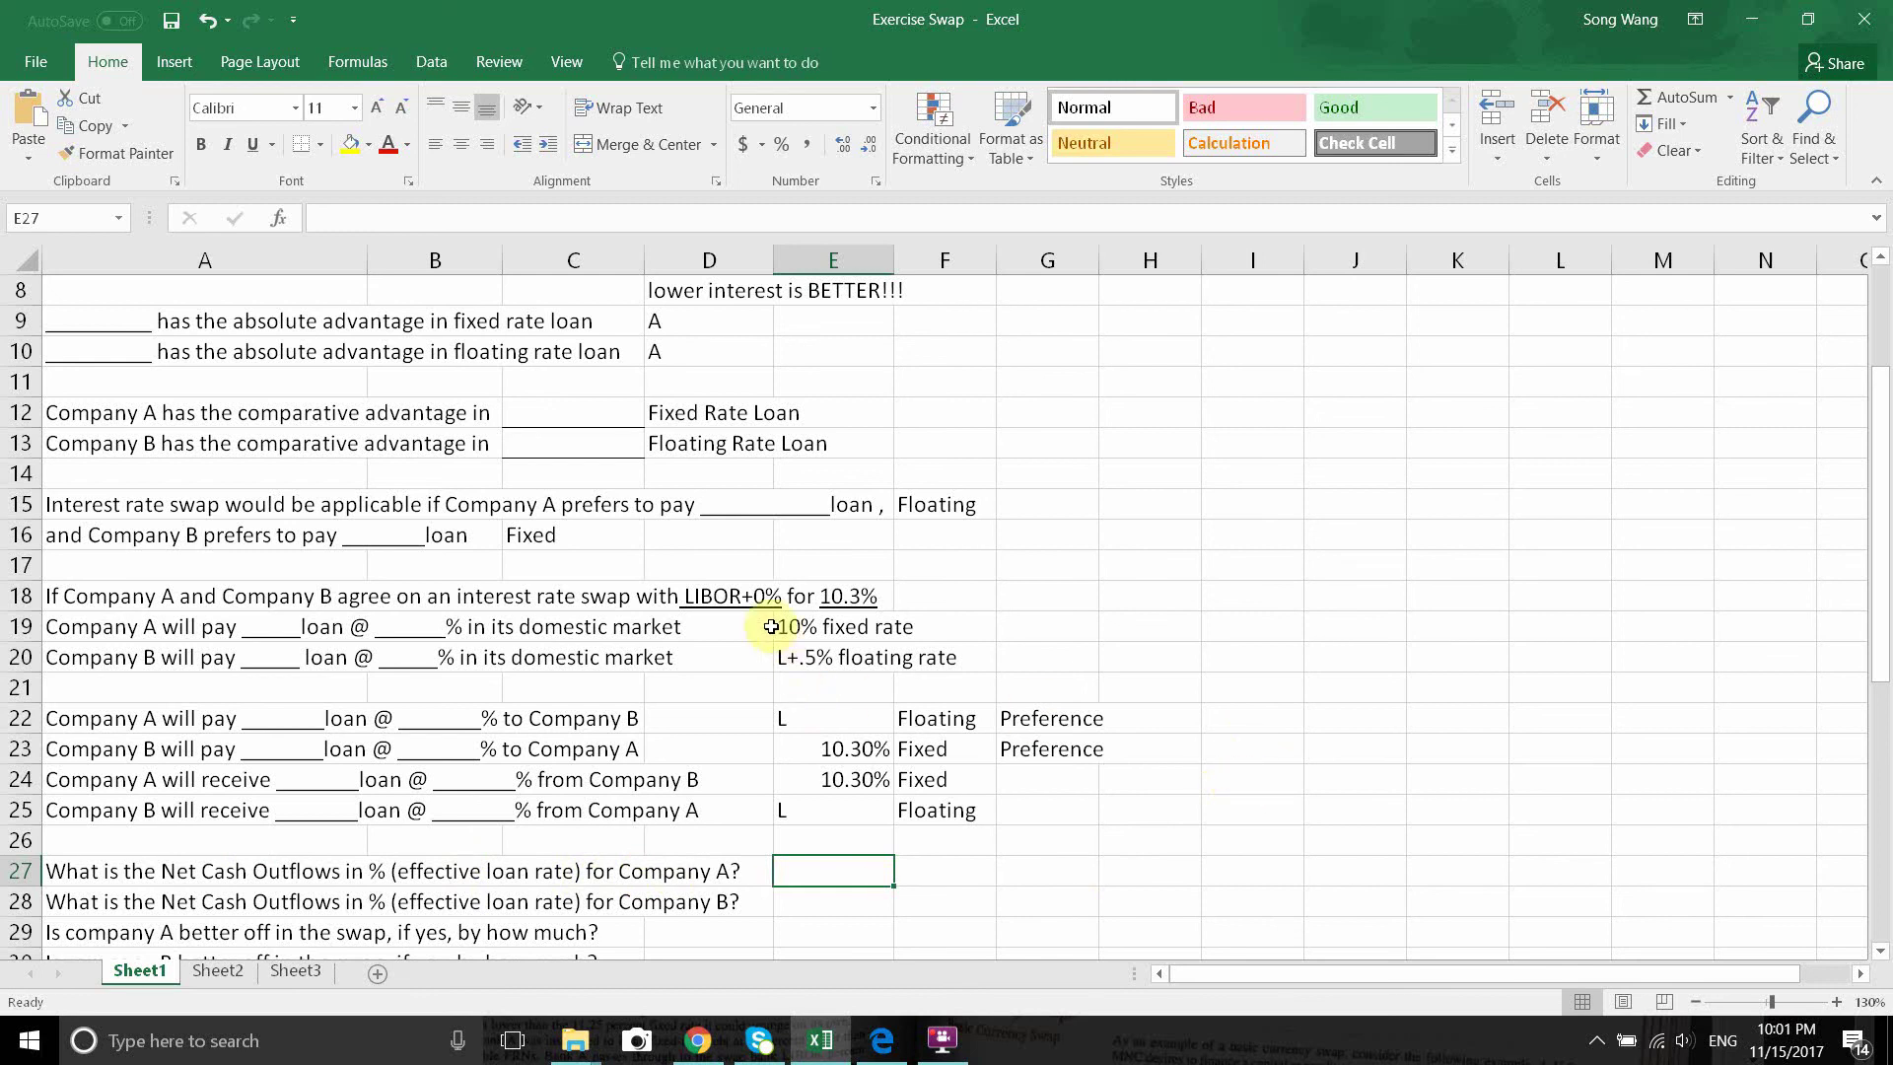
left_click_drag(769, 624, 863, 624)
left_click(863, 625)
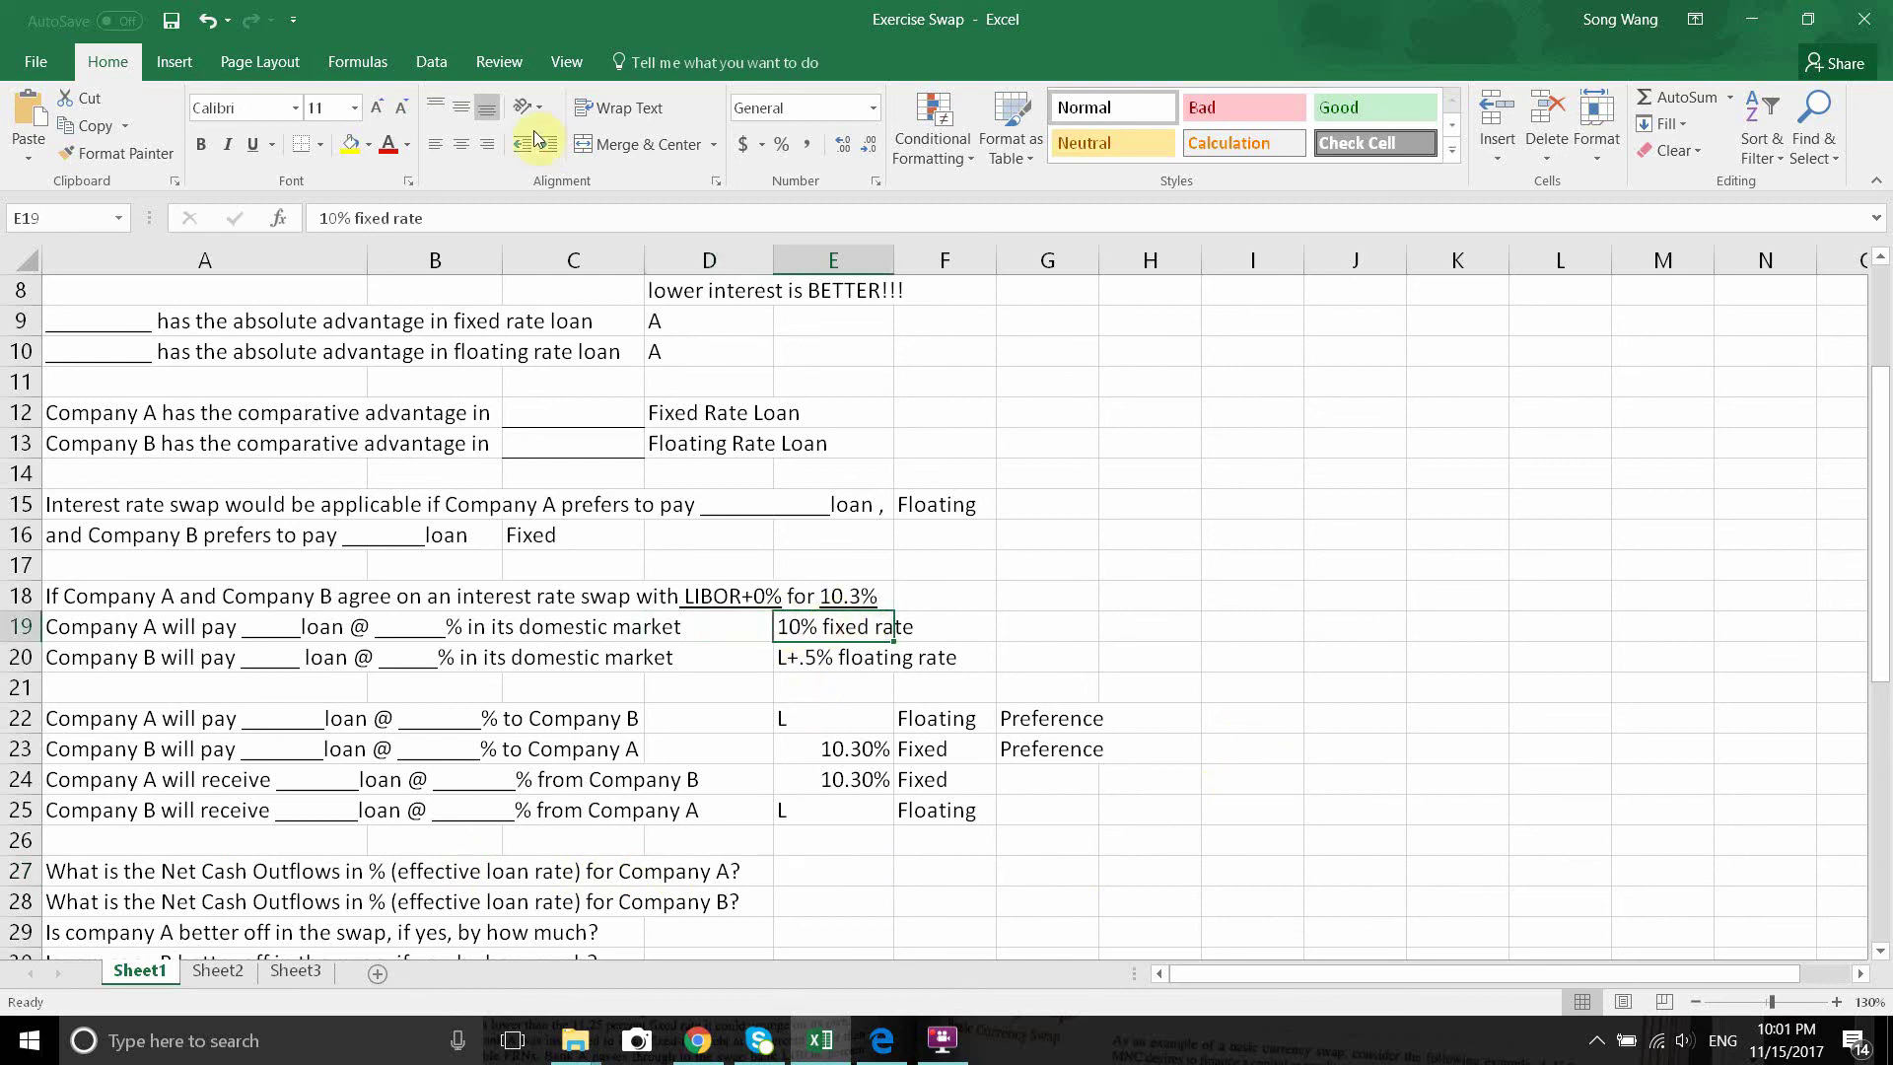
left_click(350, 144)
left_click_drag(811, 719, 1045, 719)
left_click(351, 144)
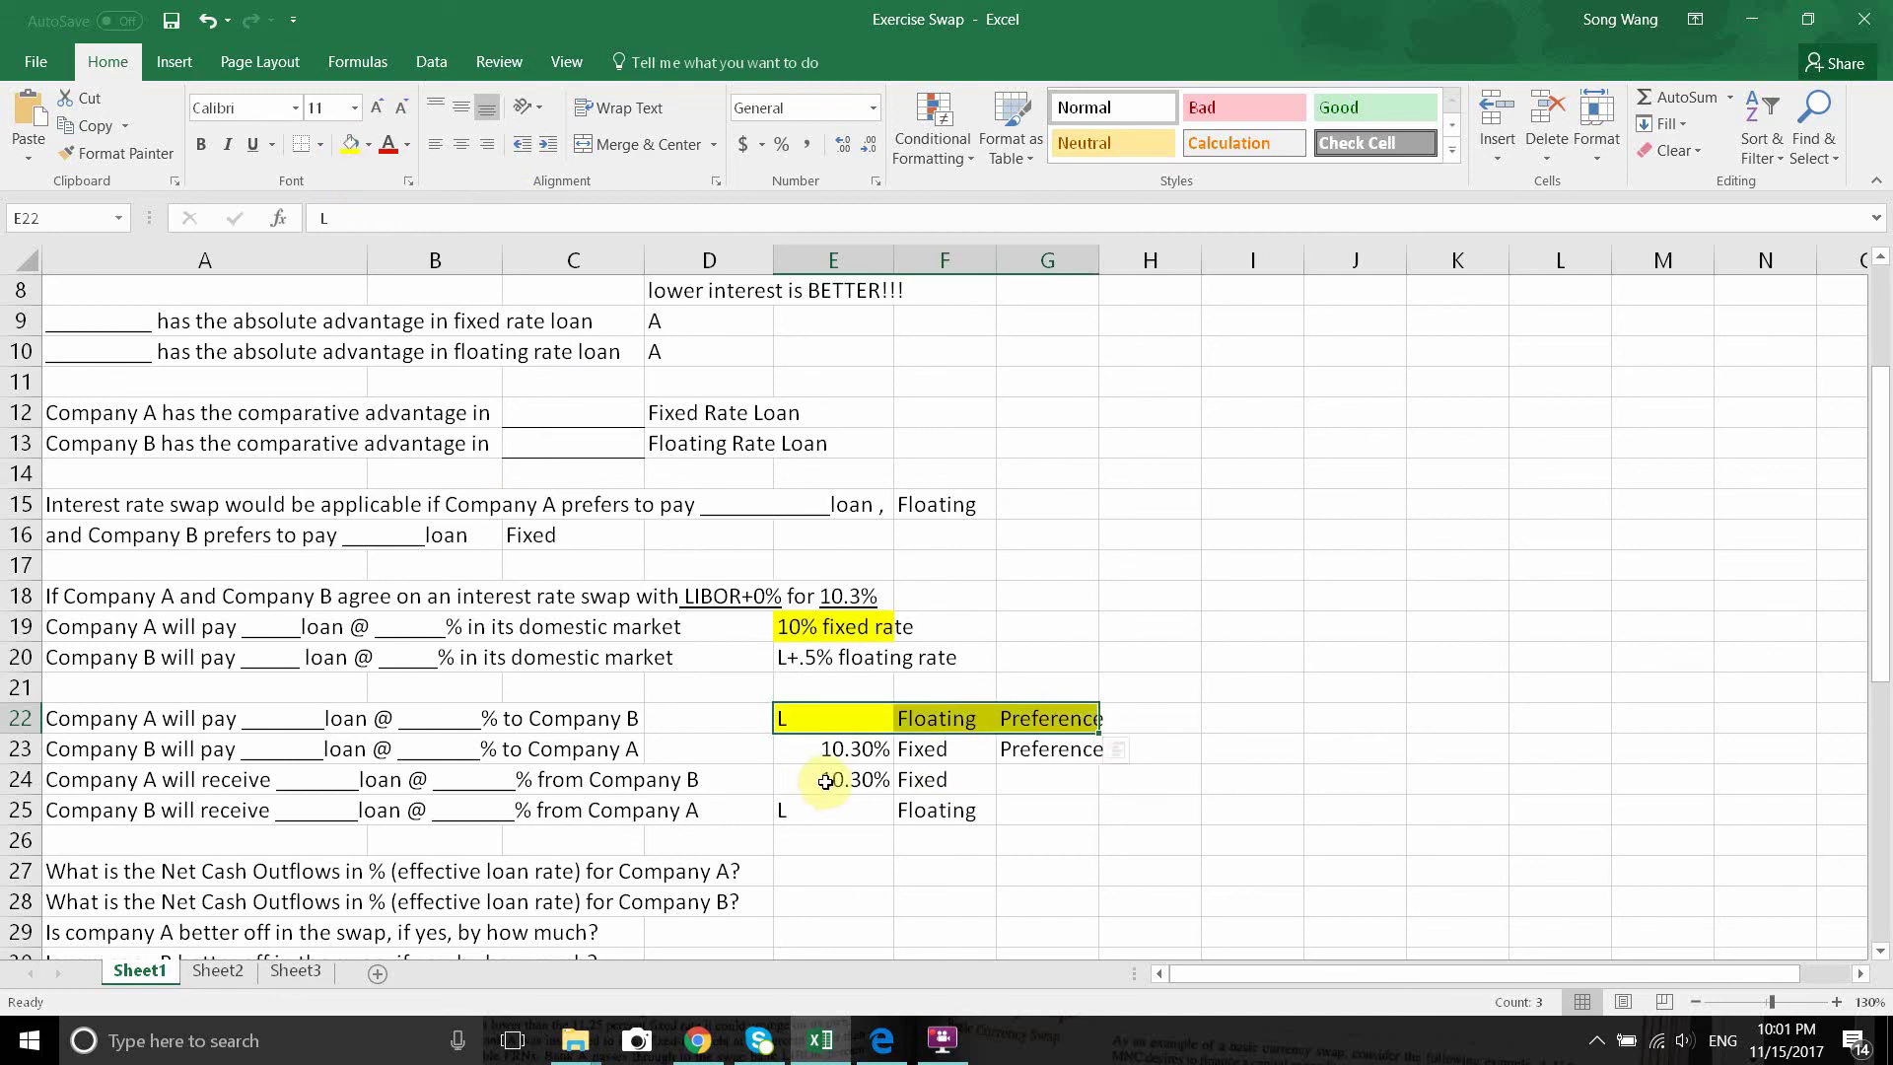
left_click_drag(819, 781, 948, 779)
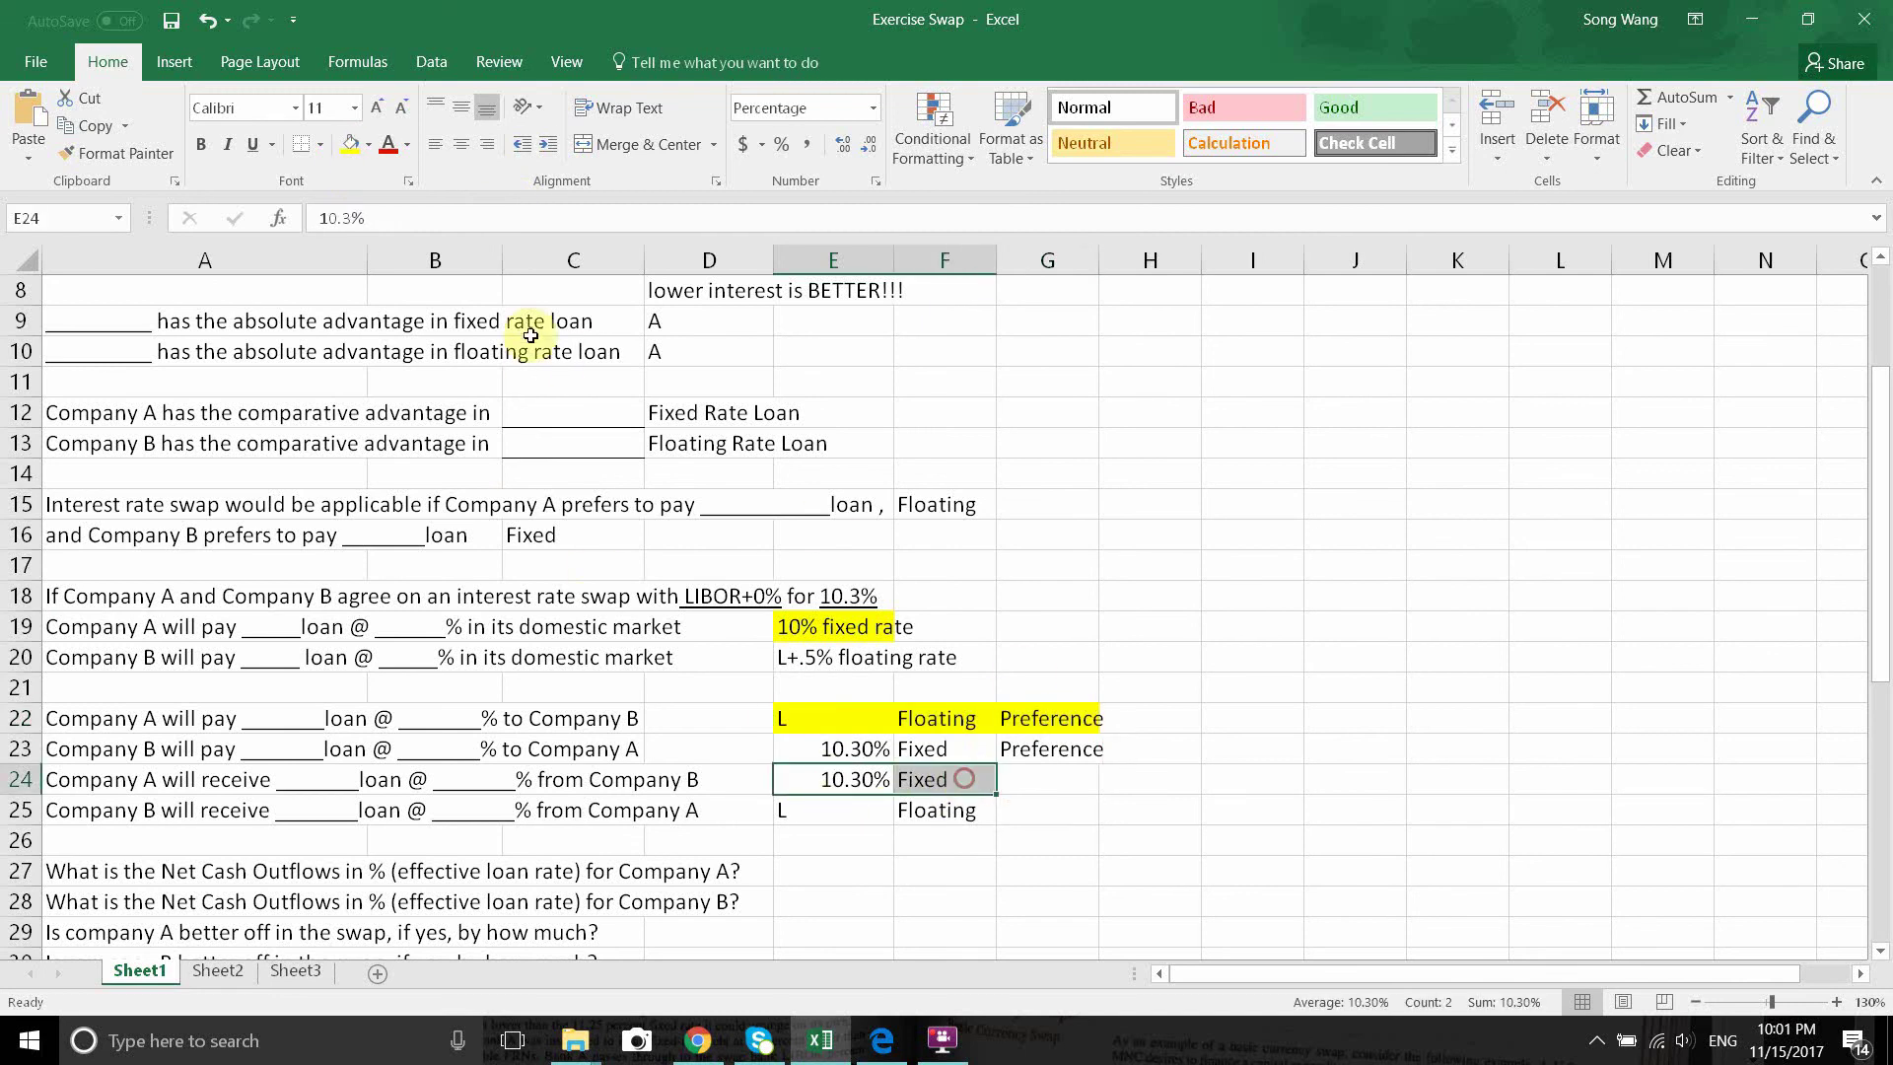
left_click(347, 146)
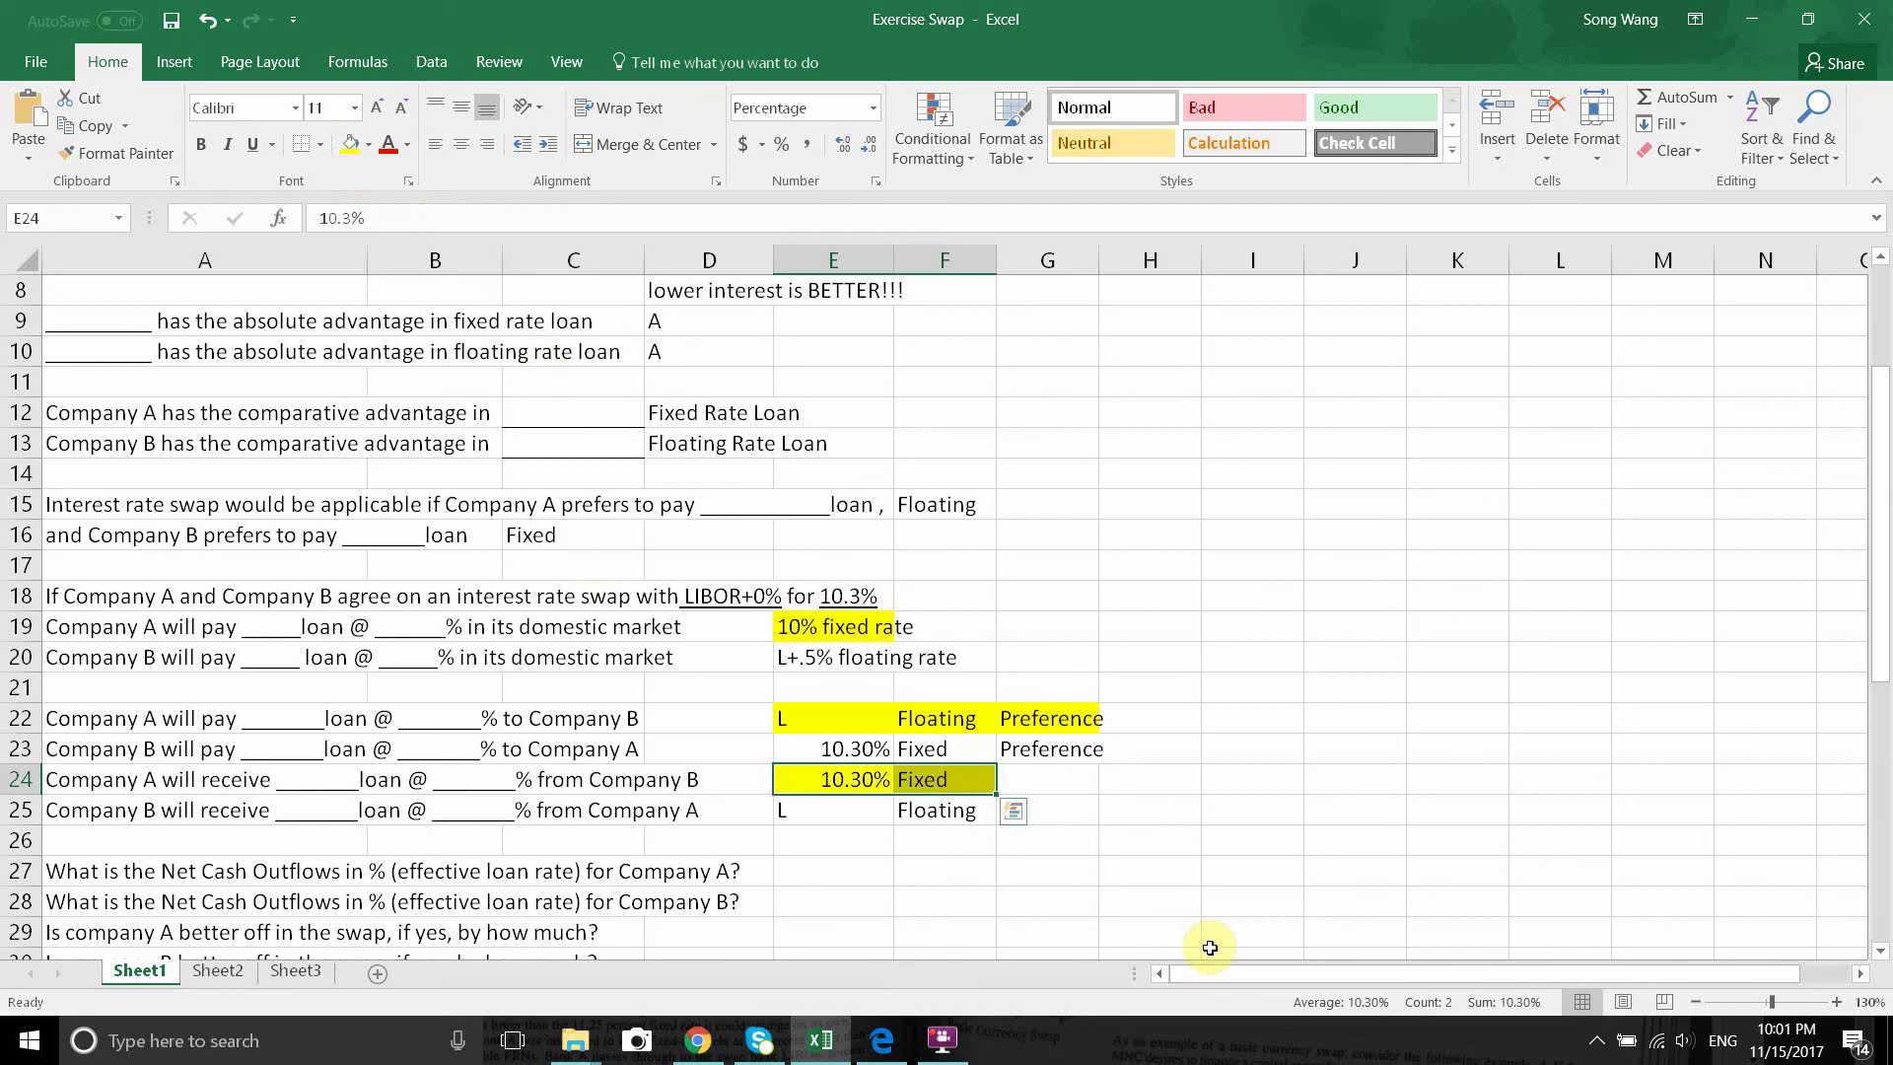
Enter =10%-10.3%+L as text in E27 to express Company A's net cash outflow.
left_click(854, 873)
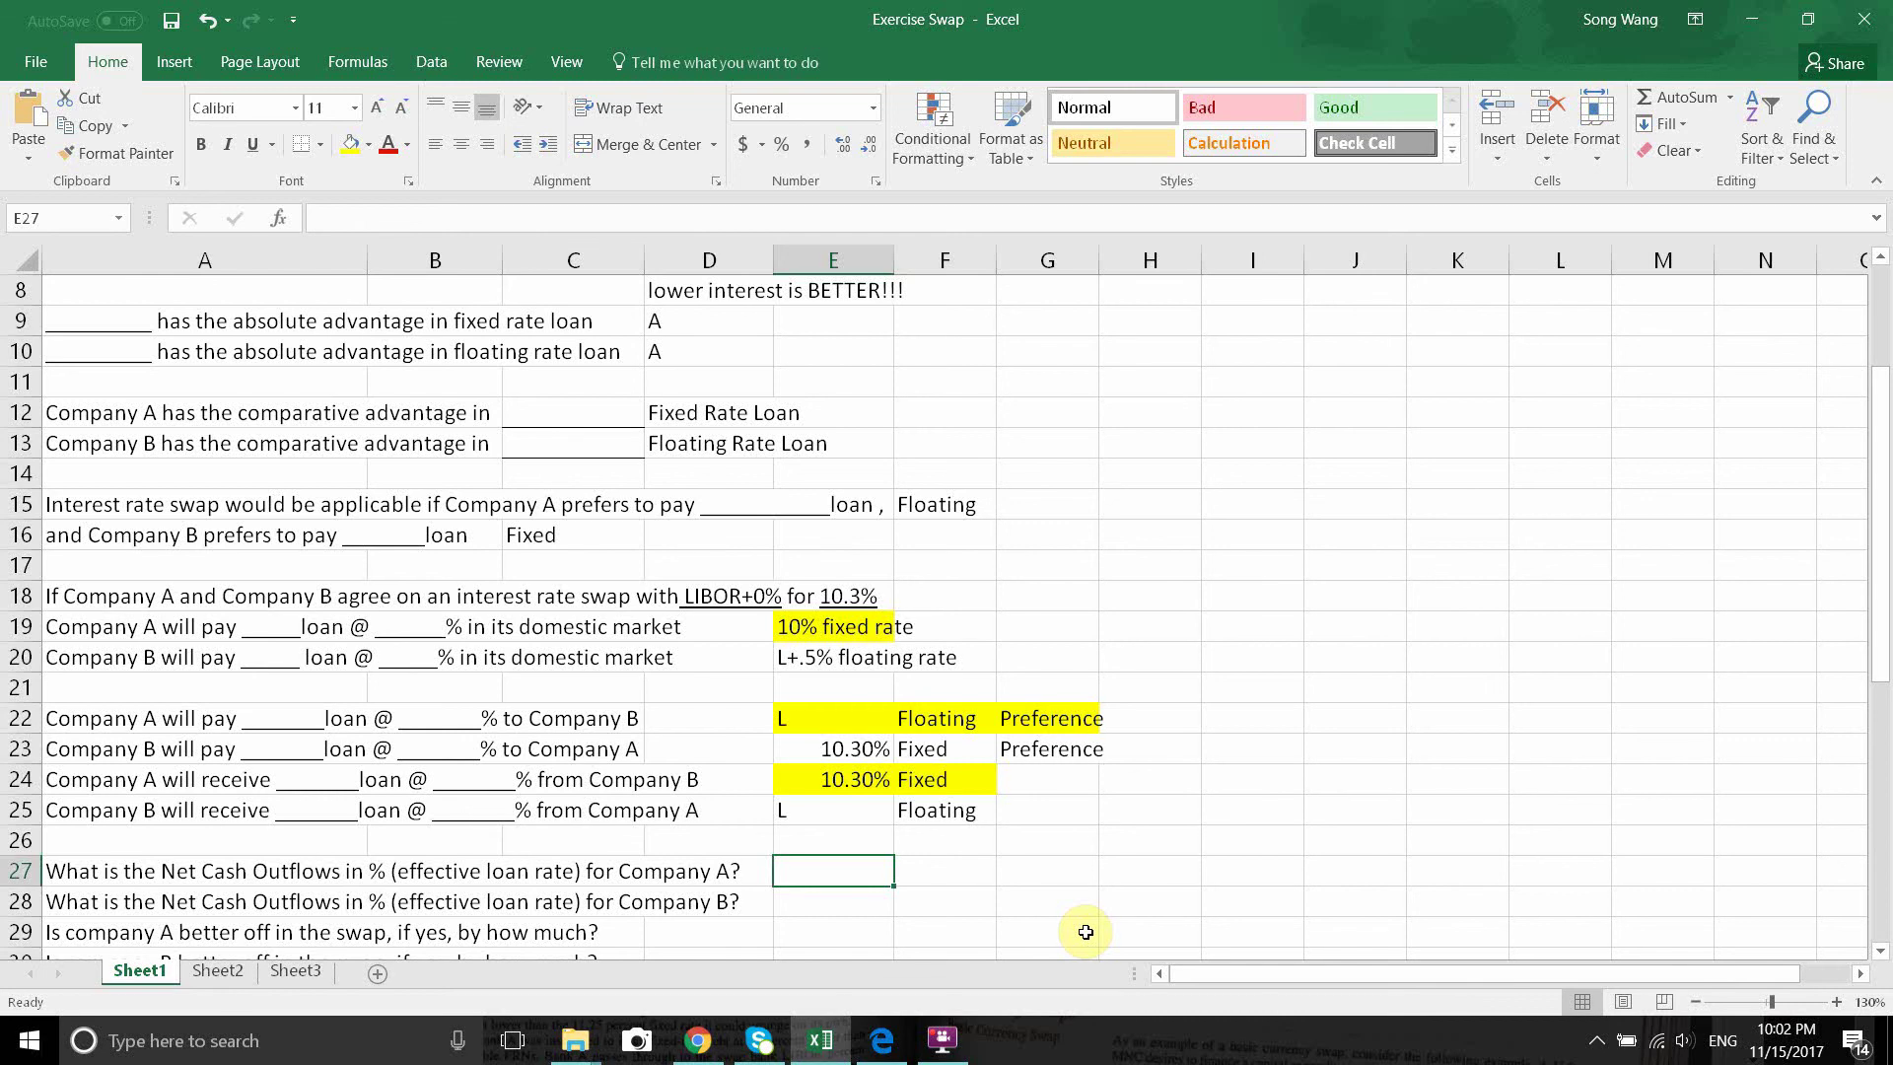
type("=10%")
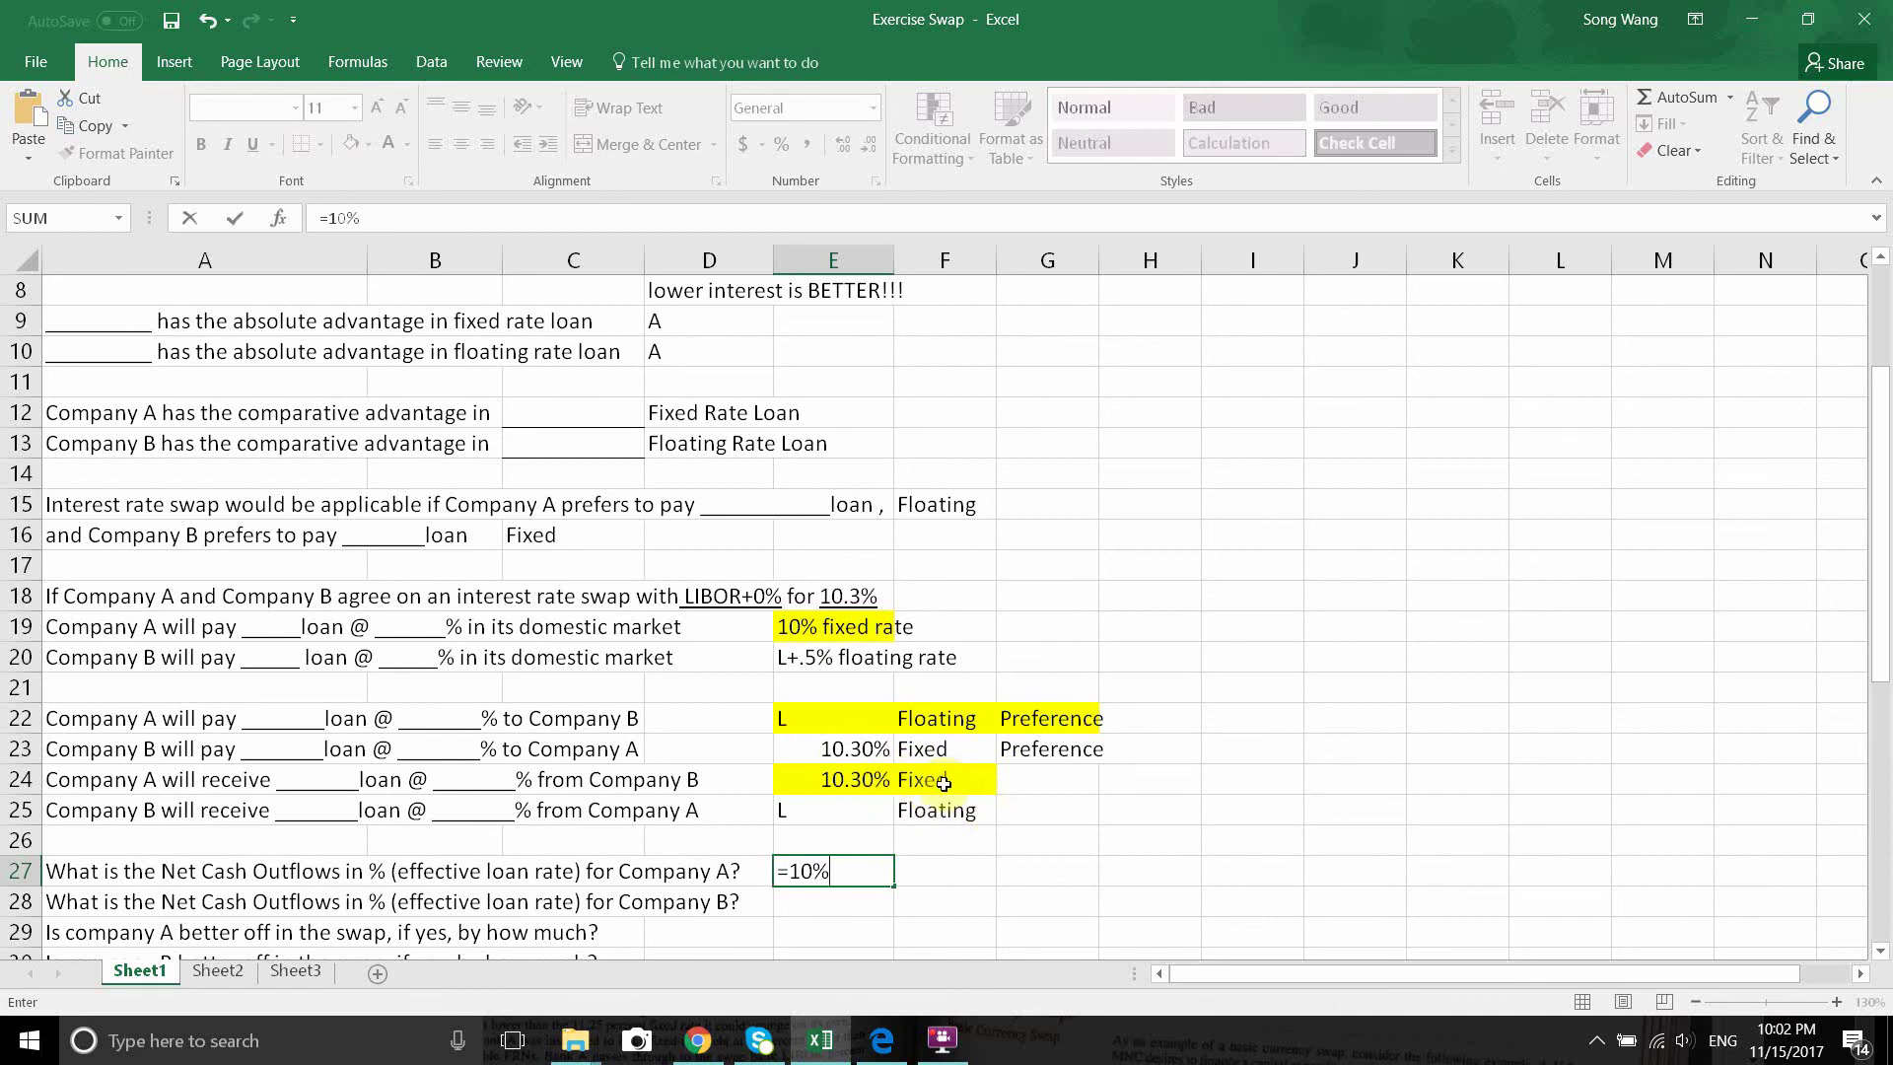
type("-10.3%")
left_click(780, 872)
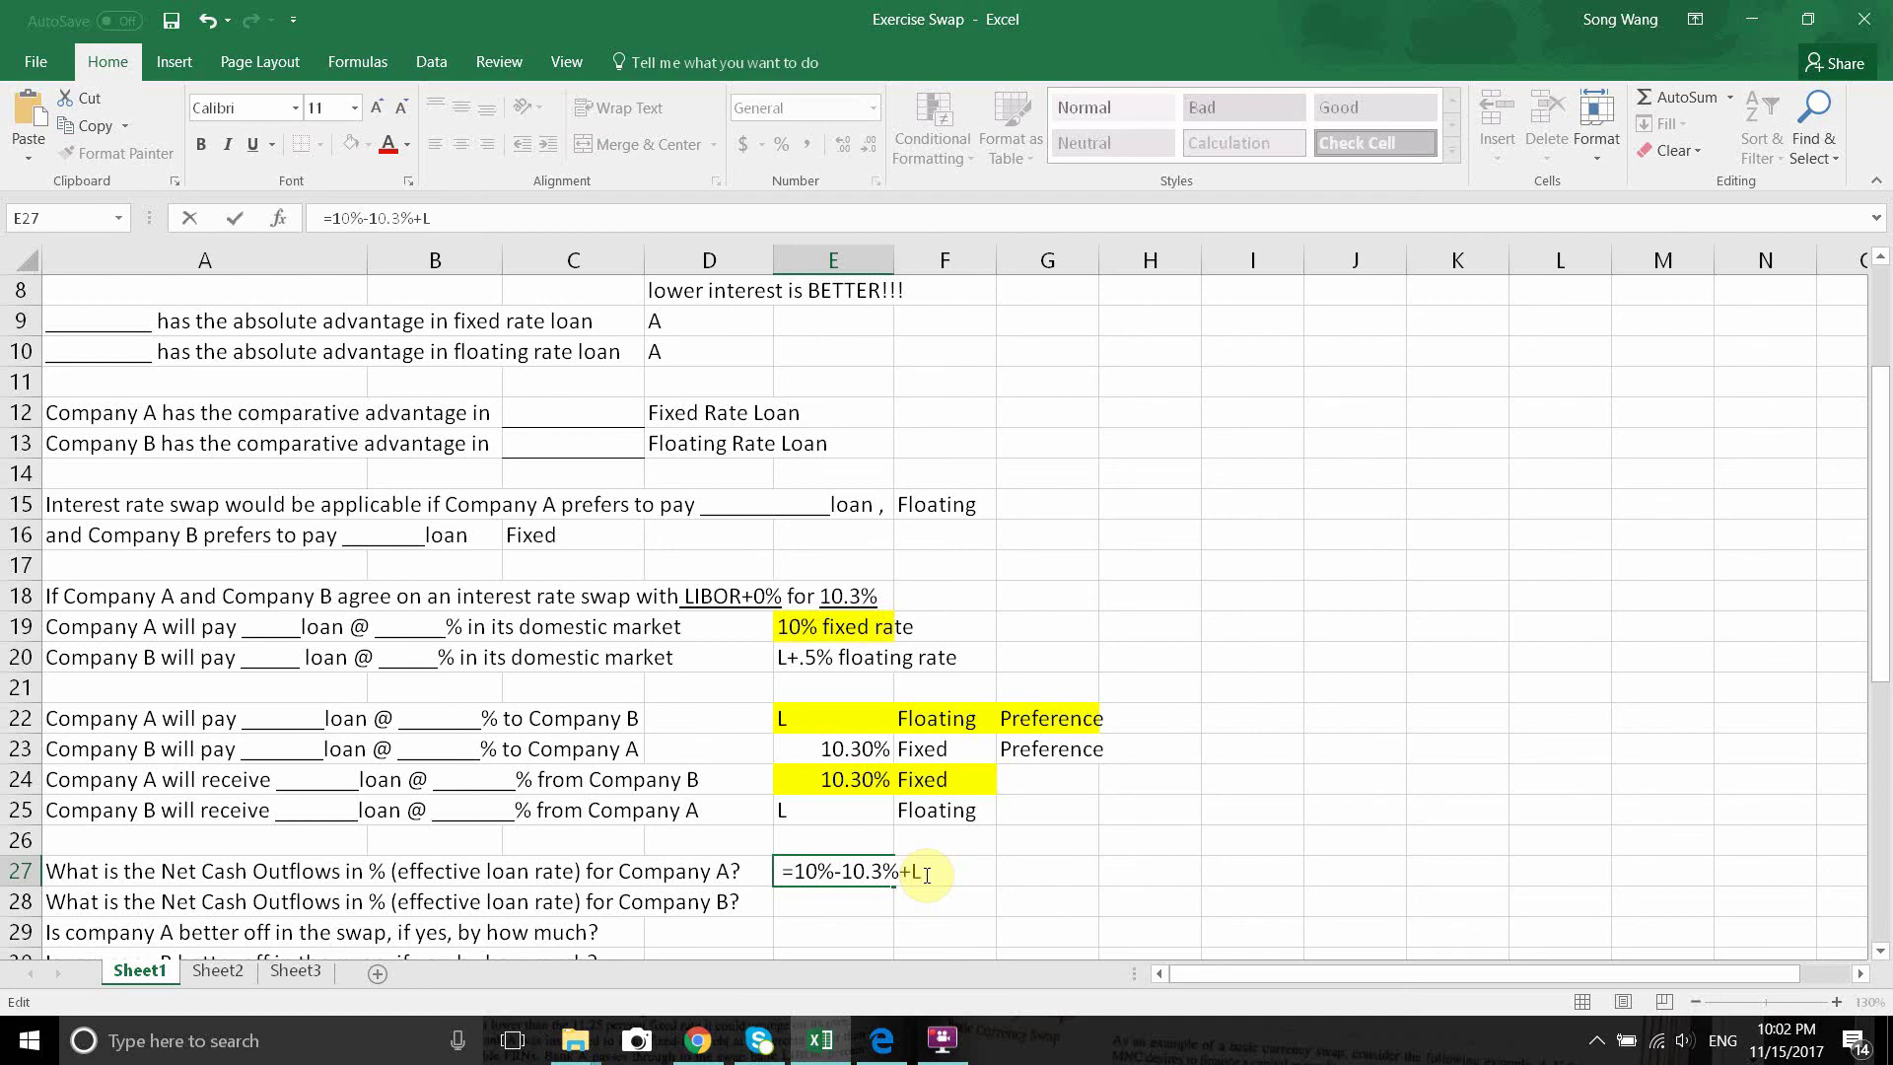
key("Return")
left_click(831, 864)
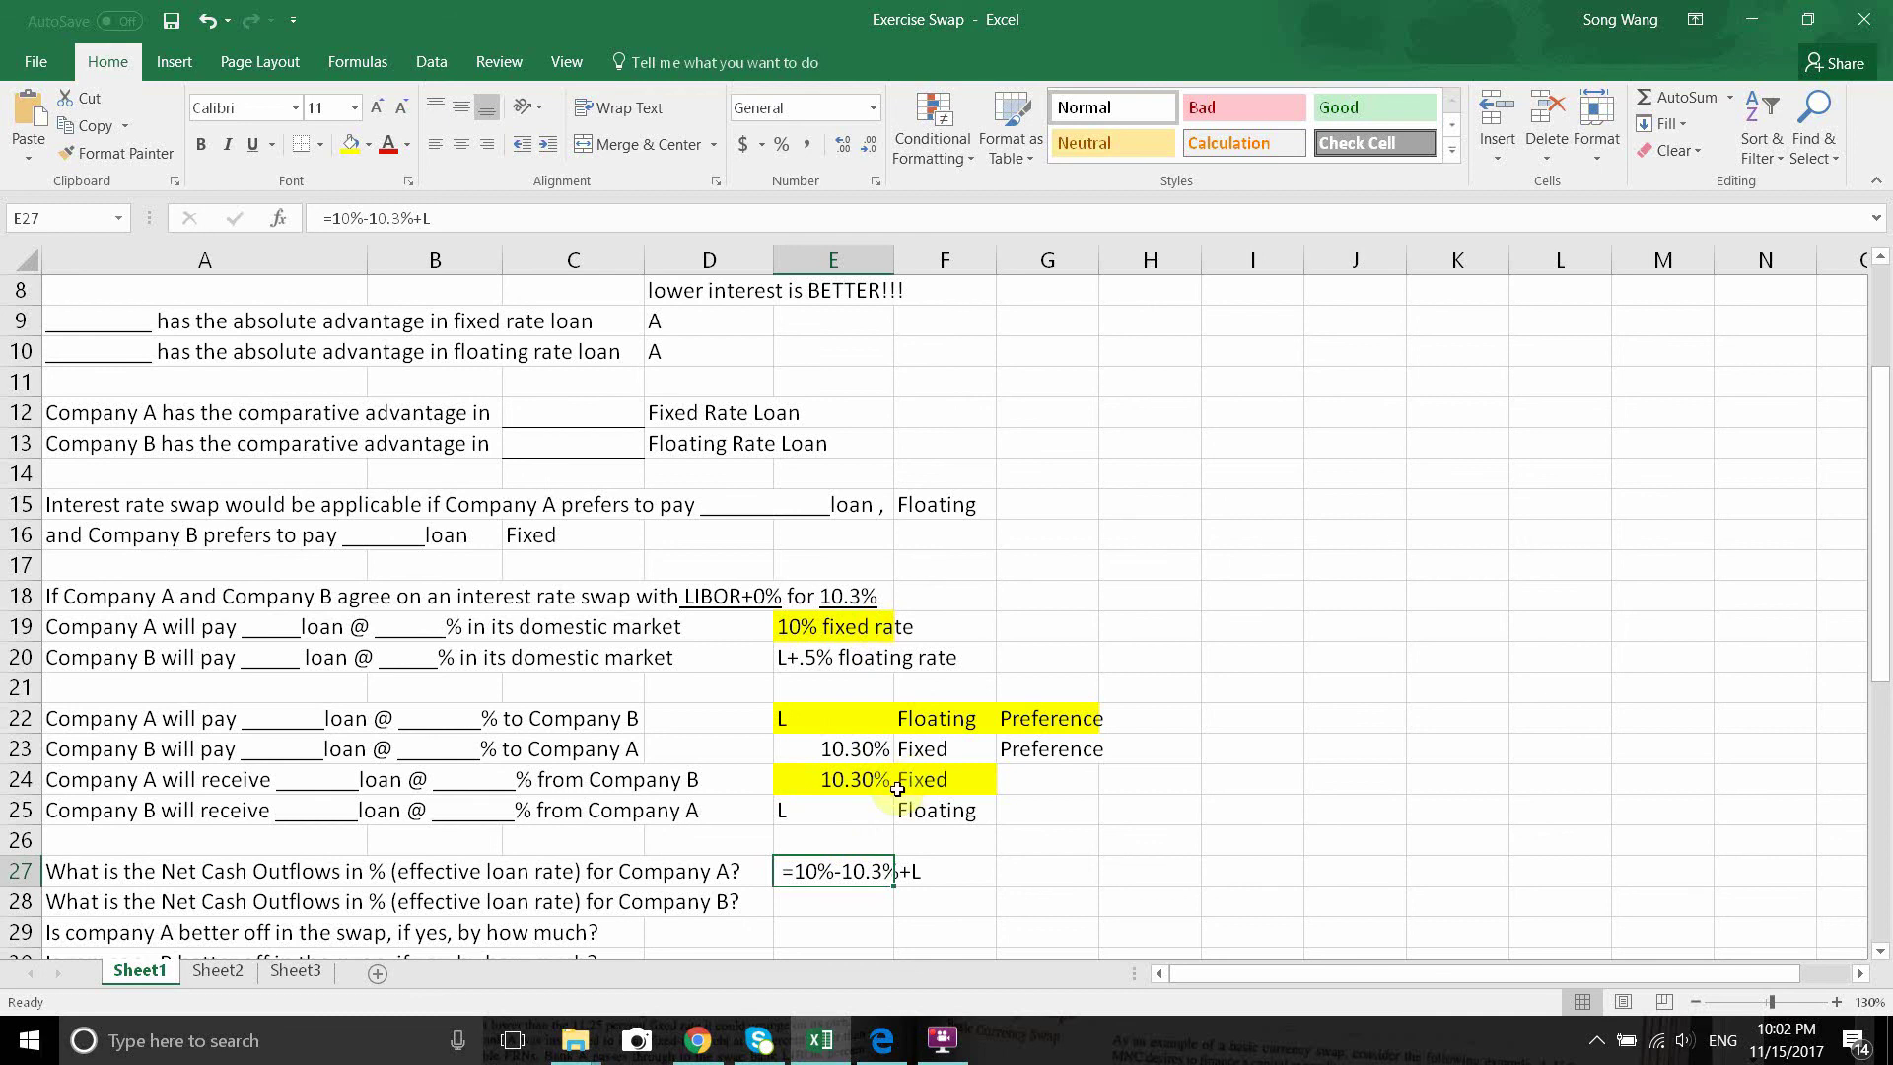
Enter L-.3% in G27 as Company A's effective loan rate.
left_click(1053, 871)
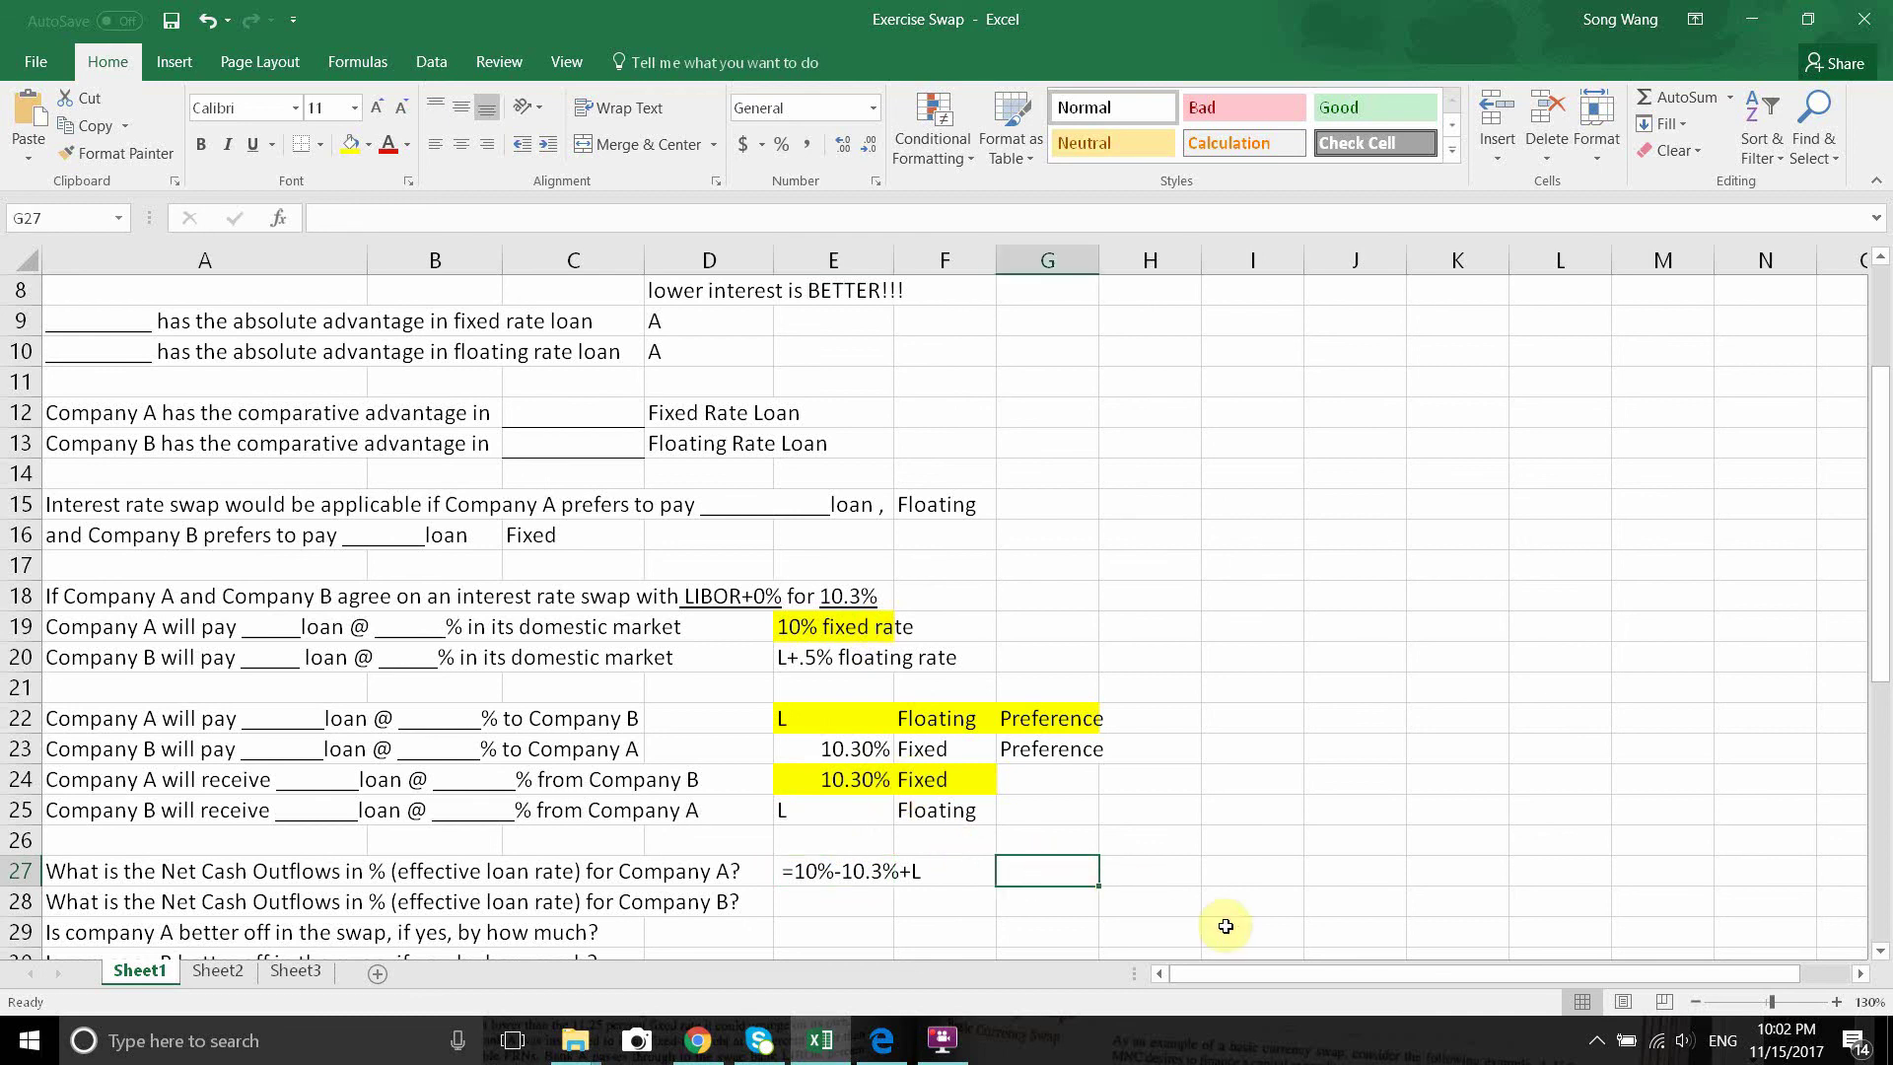
type("L")
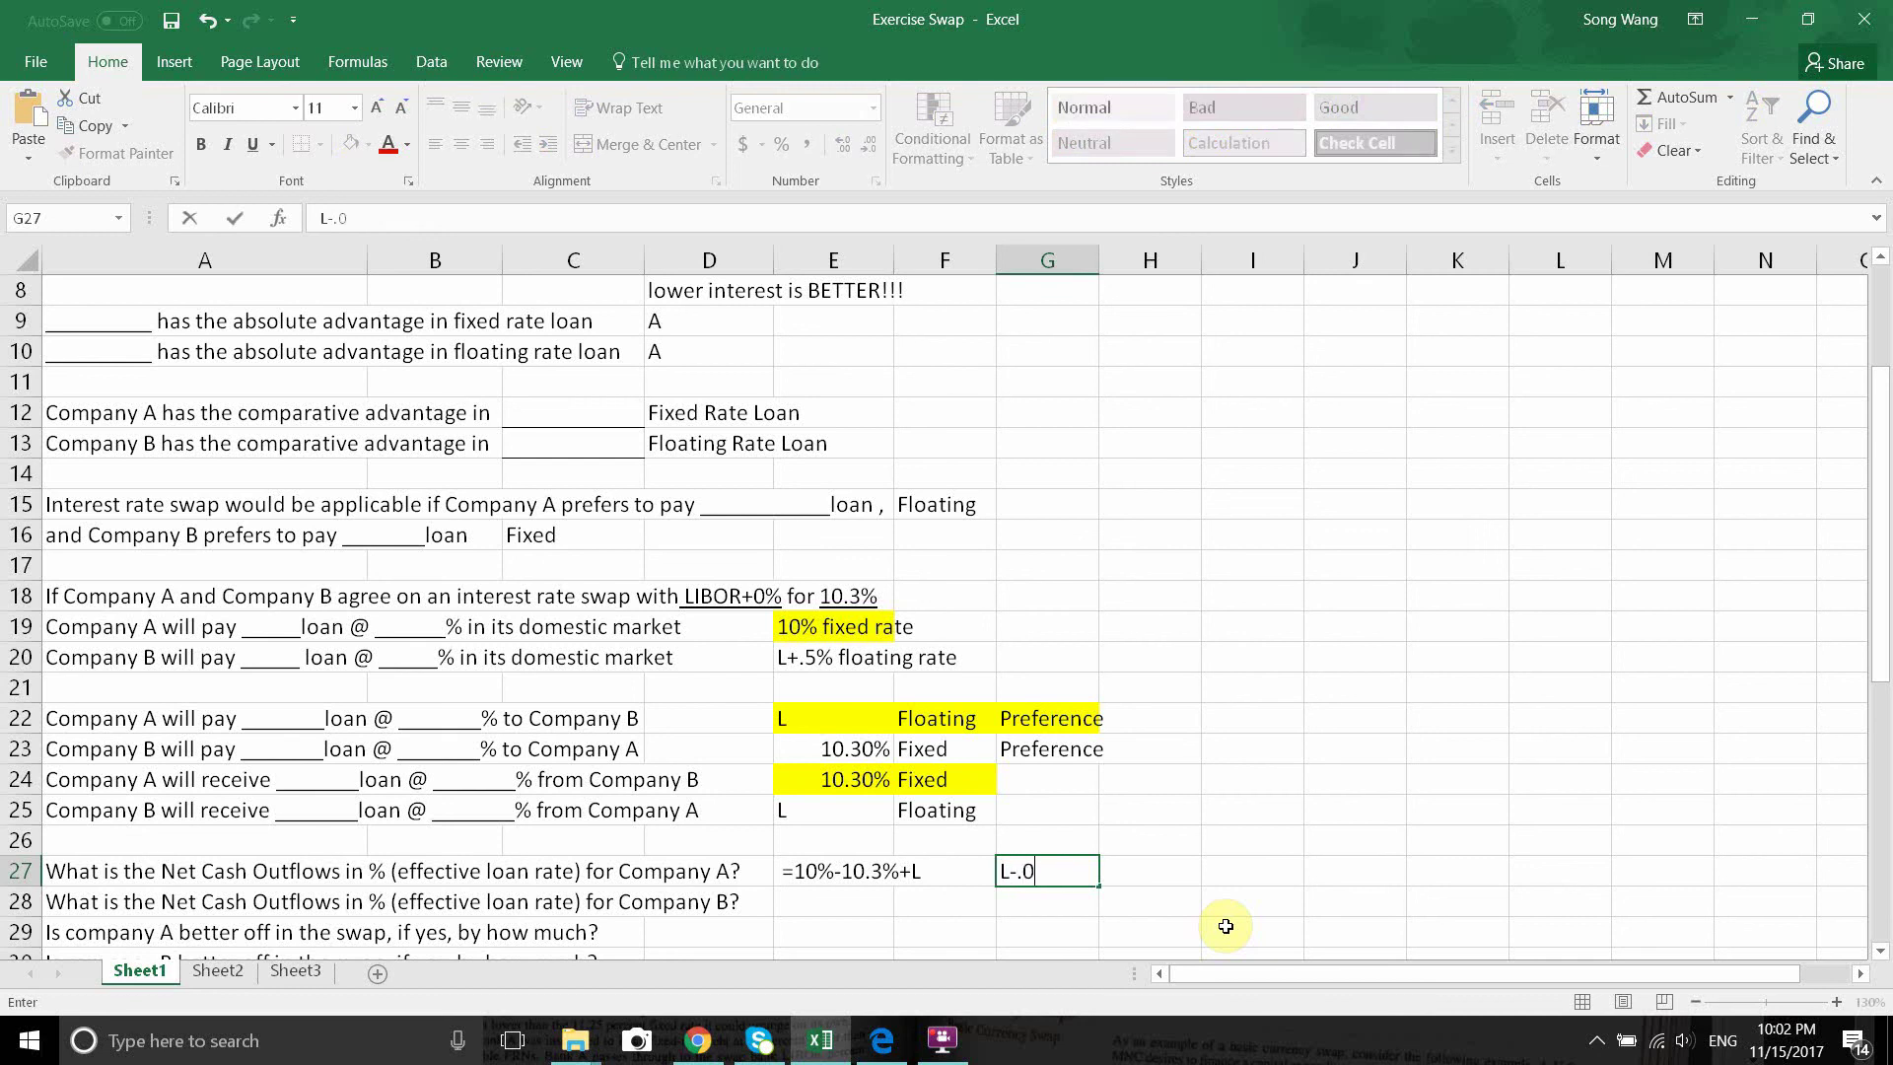
type("-.3%")
key("Return")
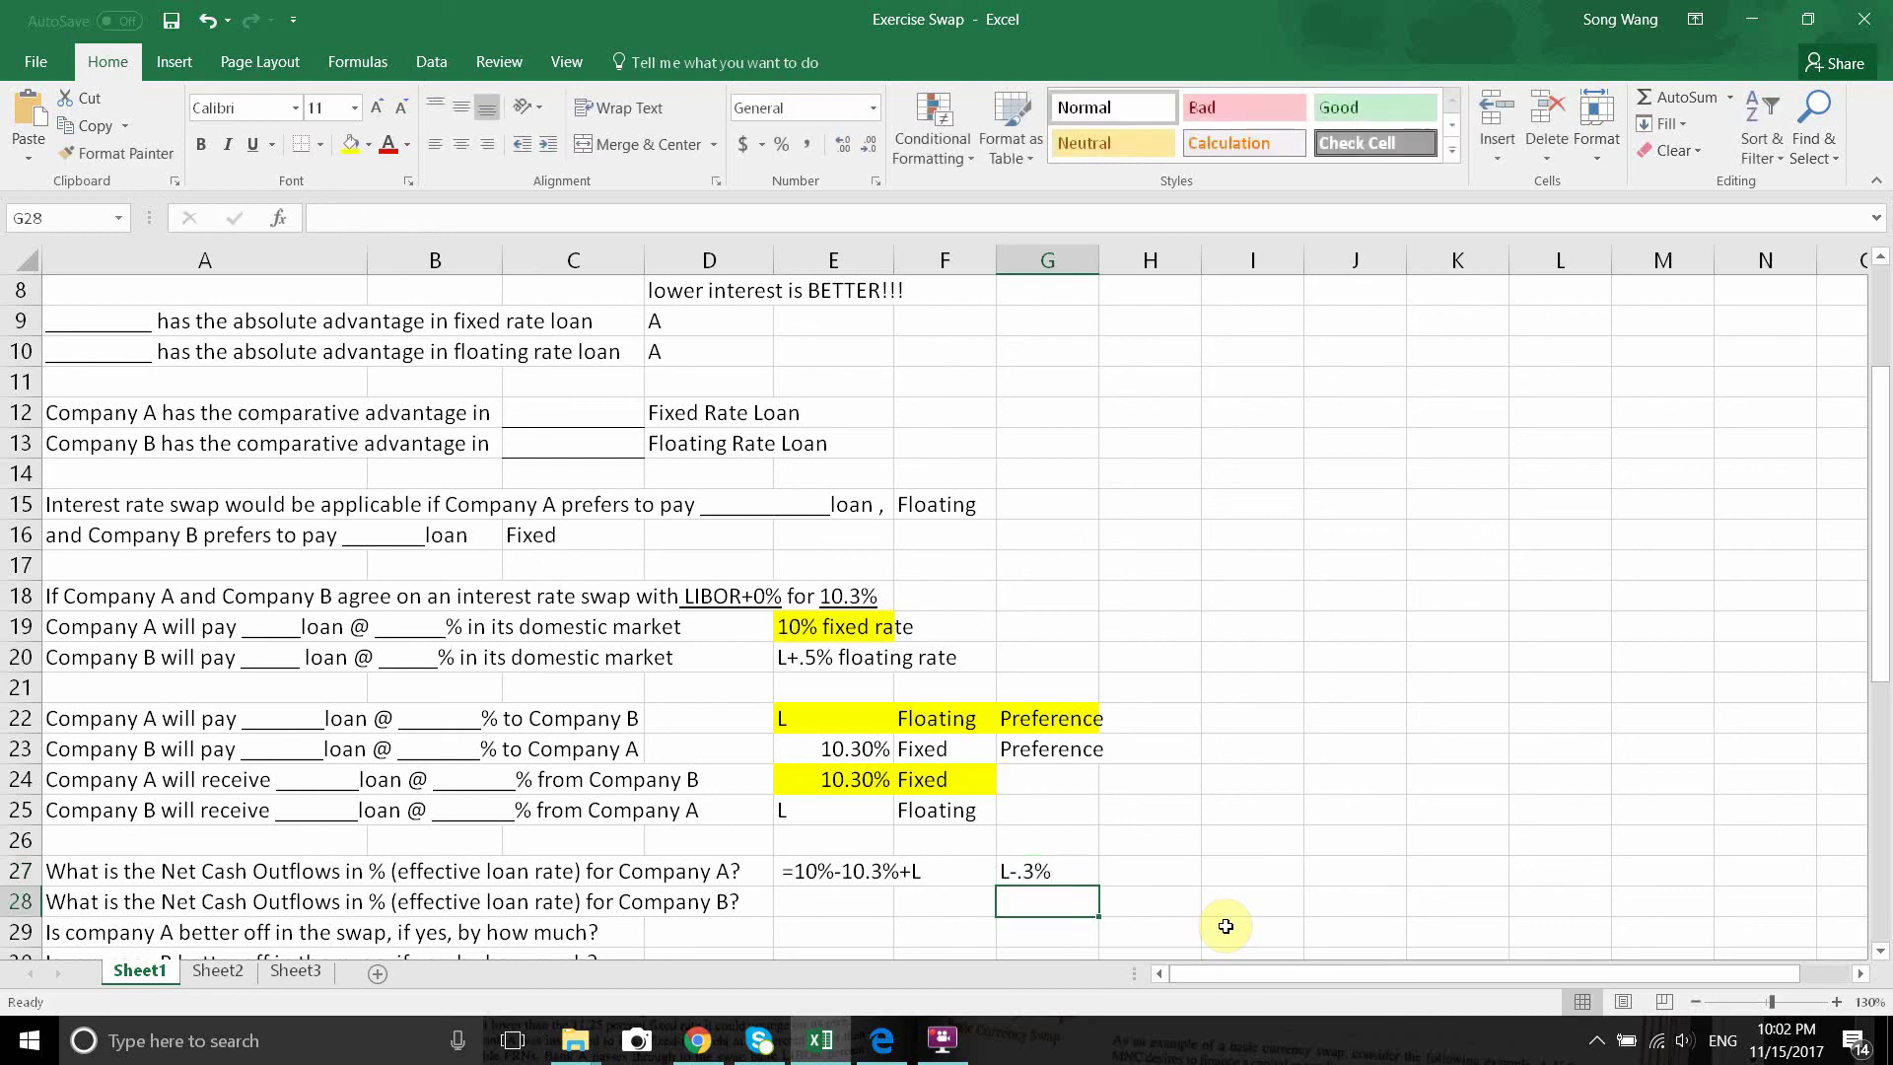
Highlight Company B's payments with light green fill: E20:F20 and E23:G23.
left_click(826, 901)
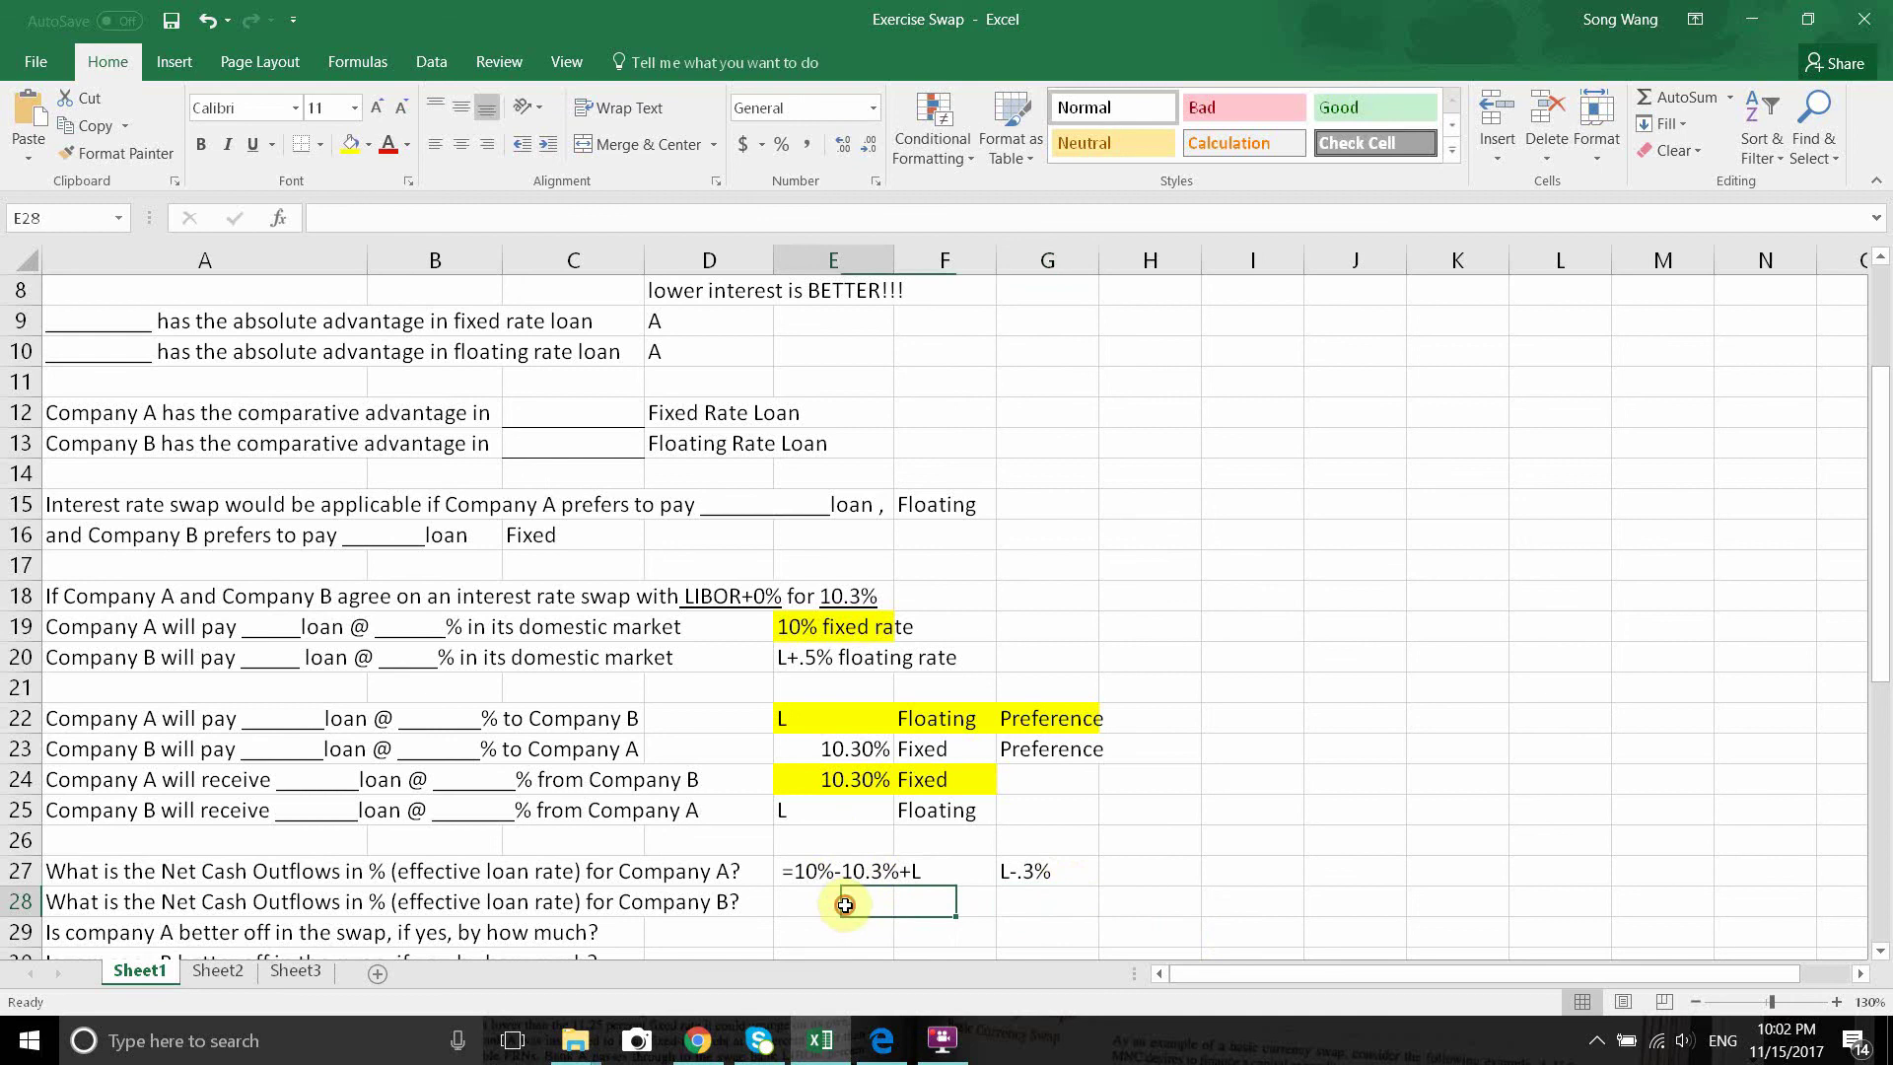
left_click(804, 657)
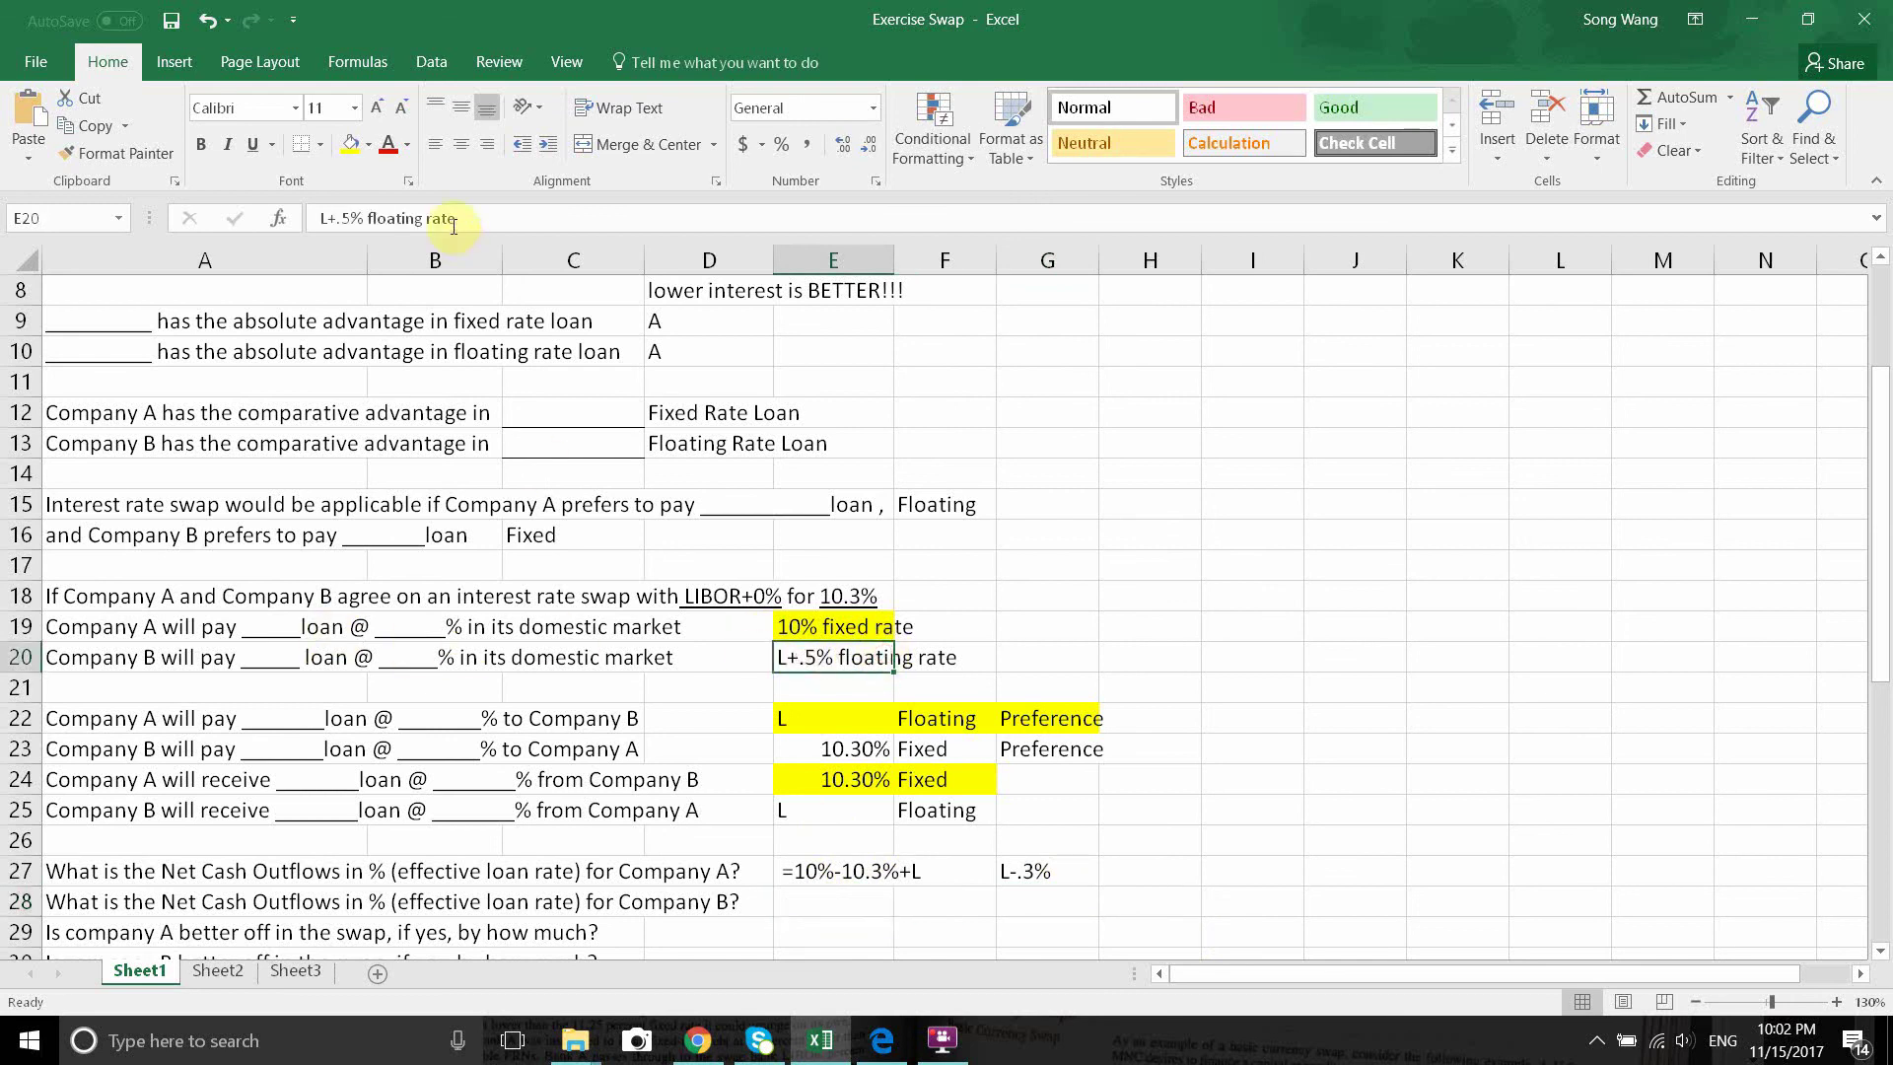
left_click(937, 656, "shift")
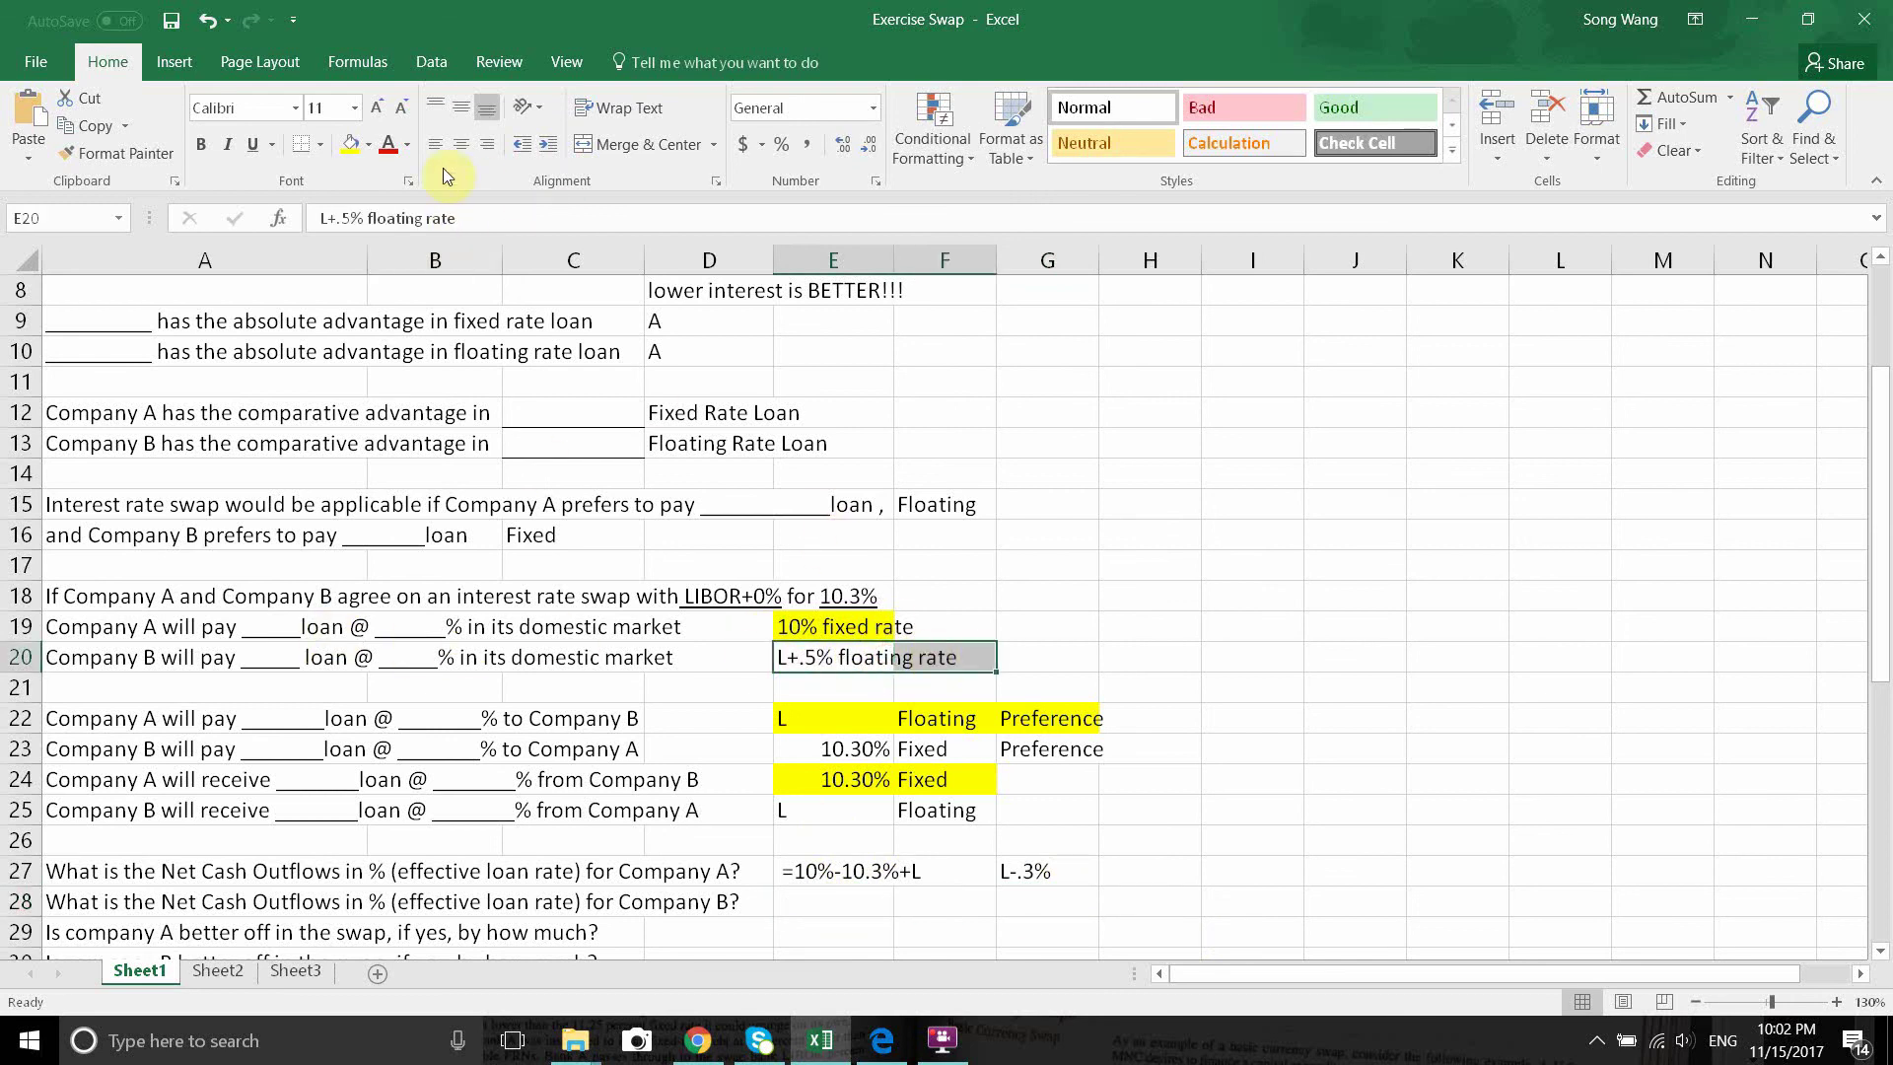
left_click(369, 145)
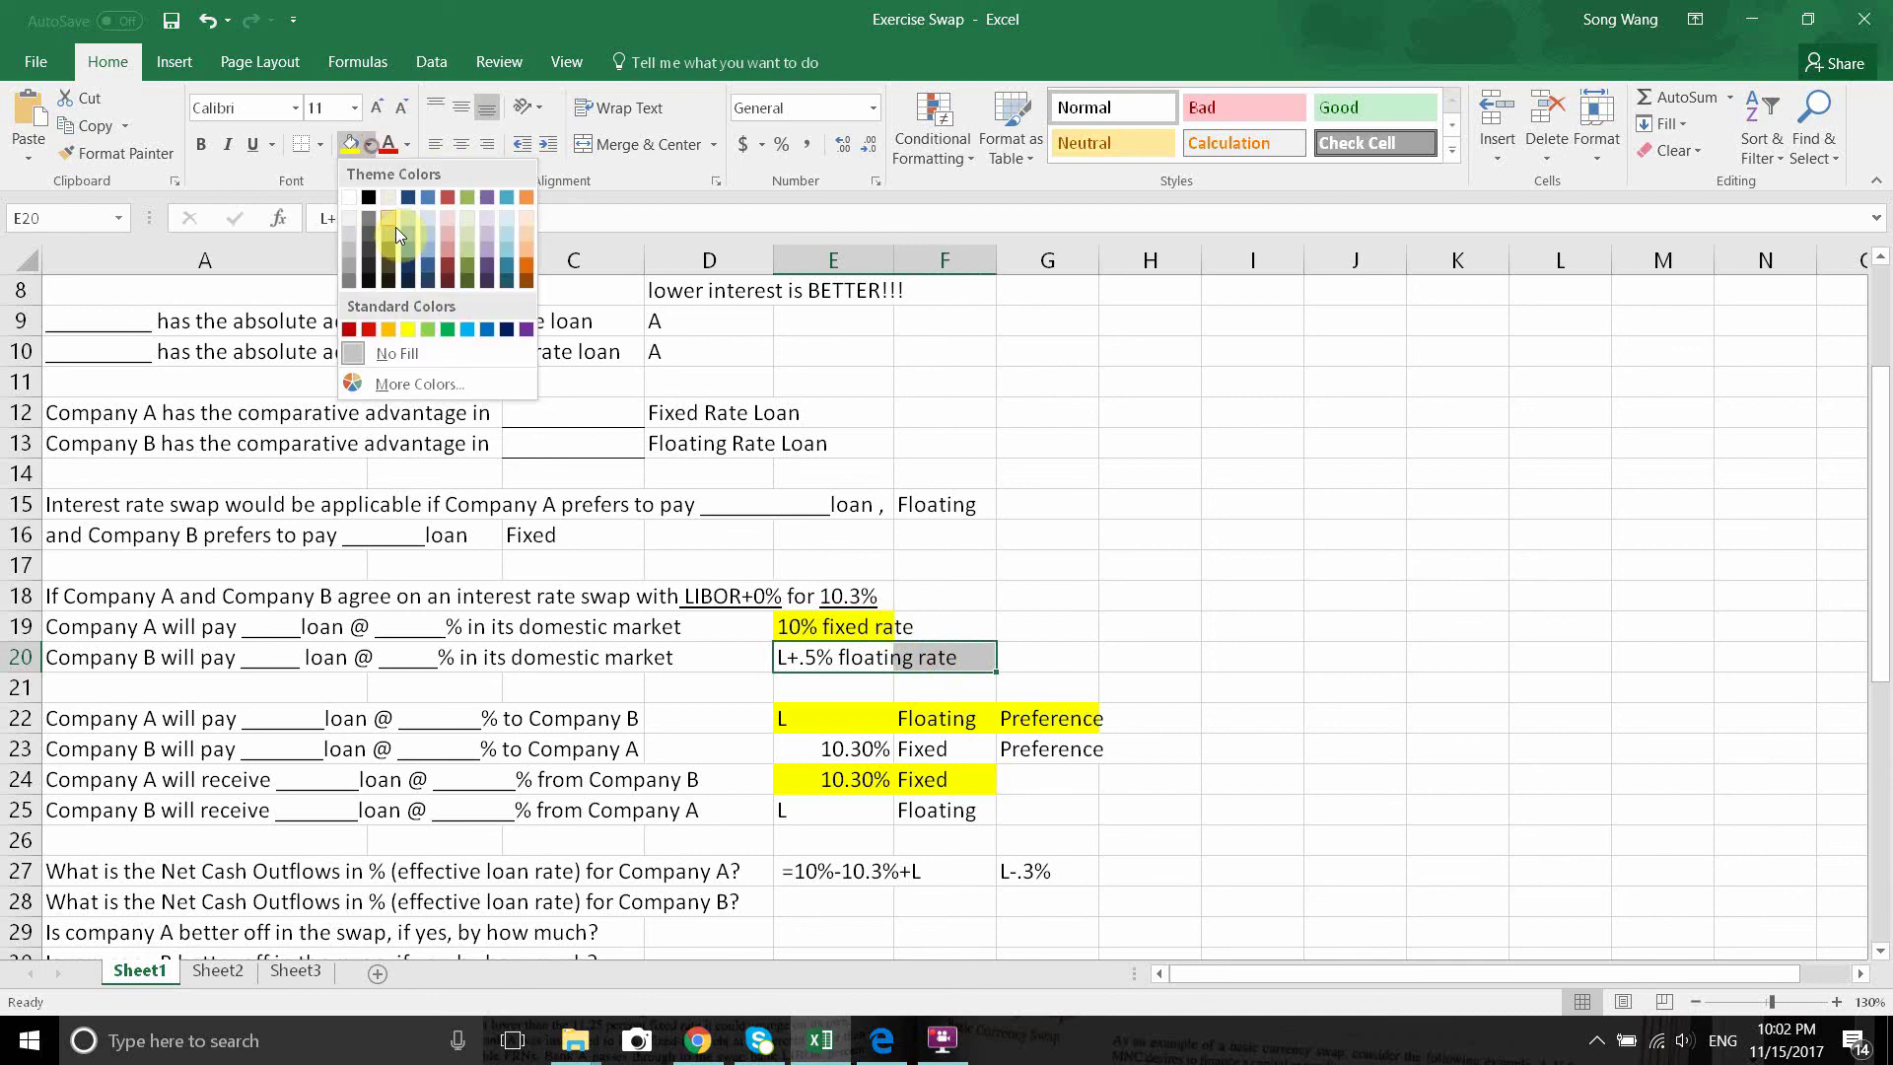
left_click(426, 327)
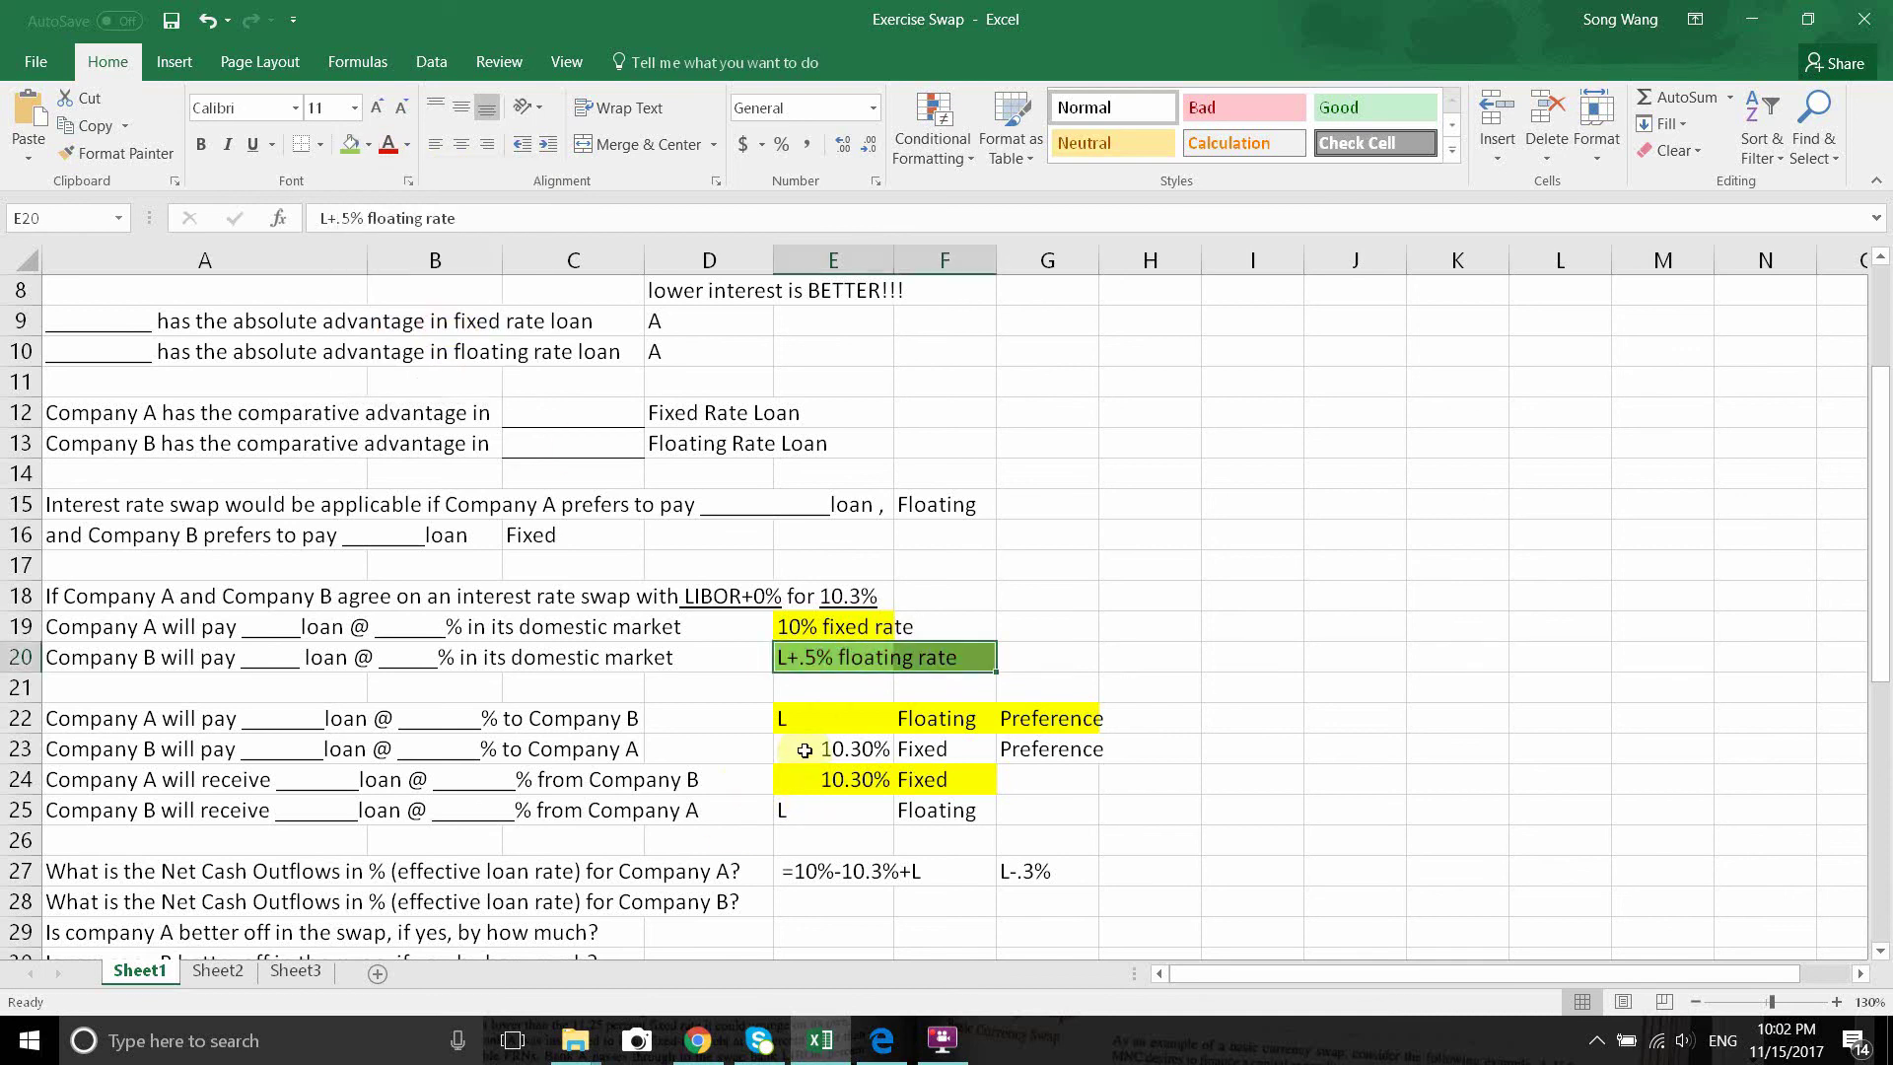
left_click_drag(804, 750, 917, 751)
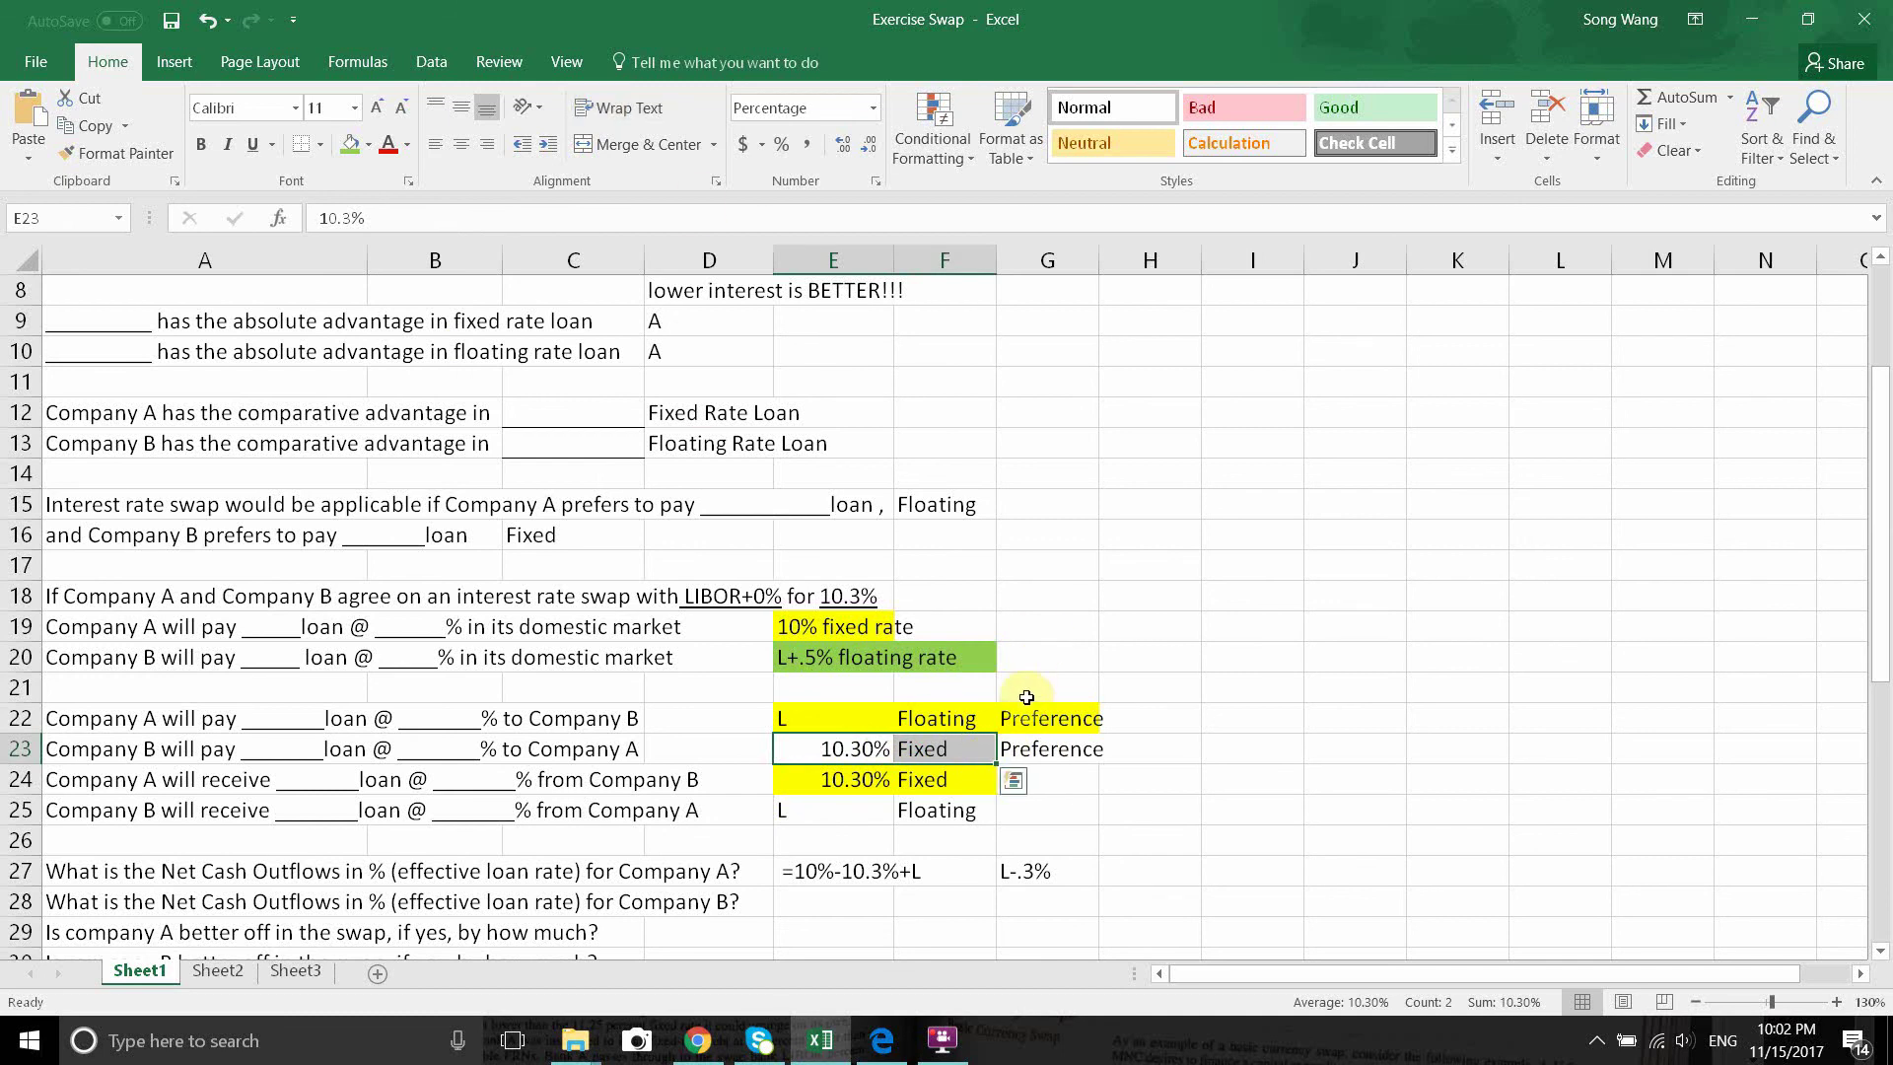
left_click(1045, 749, "shift")
left_click(350, 143)
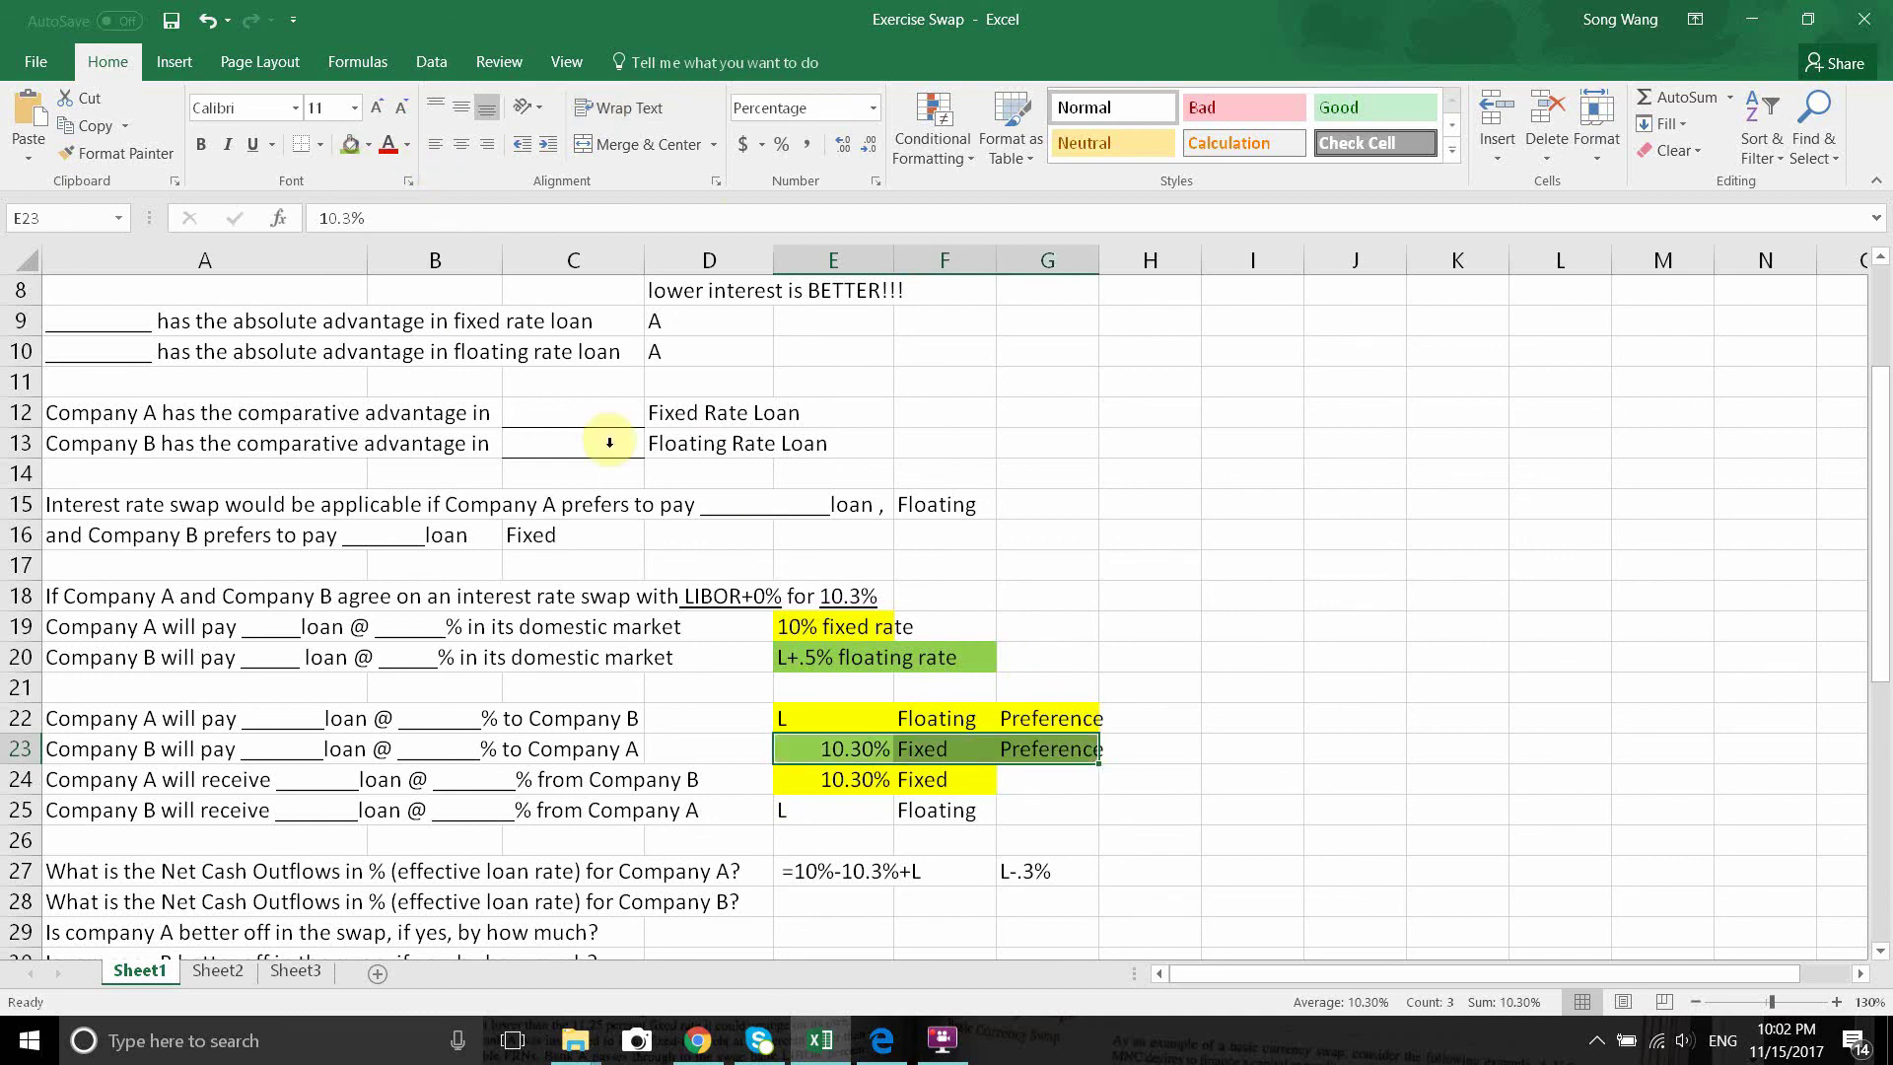
Highlight Company B's receipt from Company A, E25:F25, with light green fill.
left_click_drag(841, 810, 933, 810)
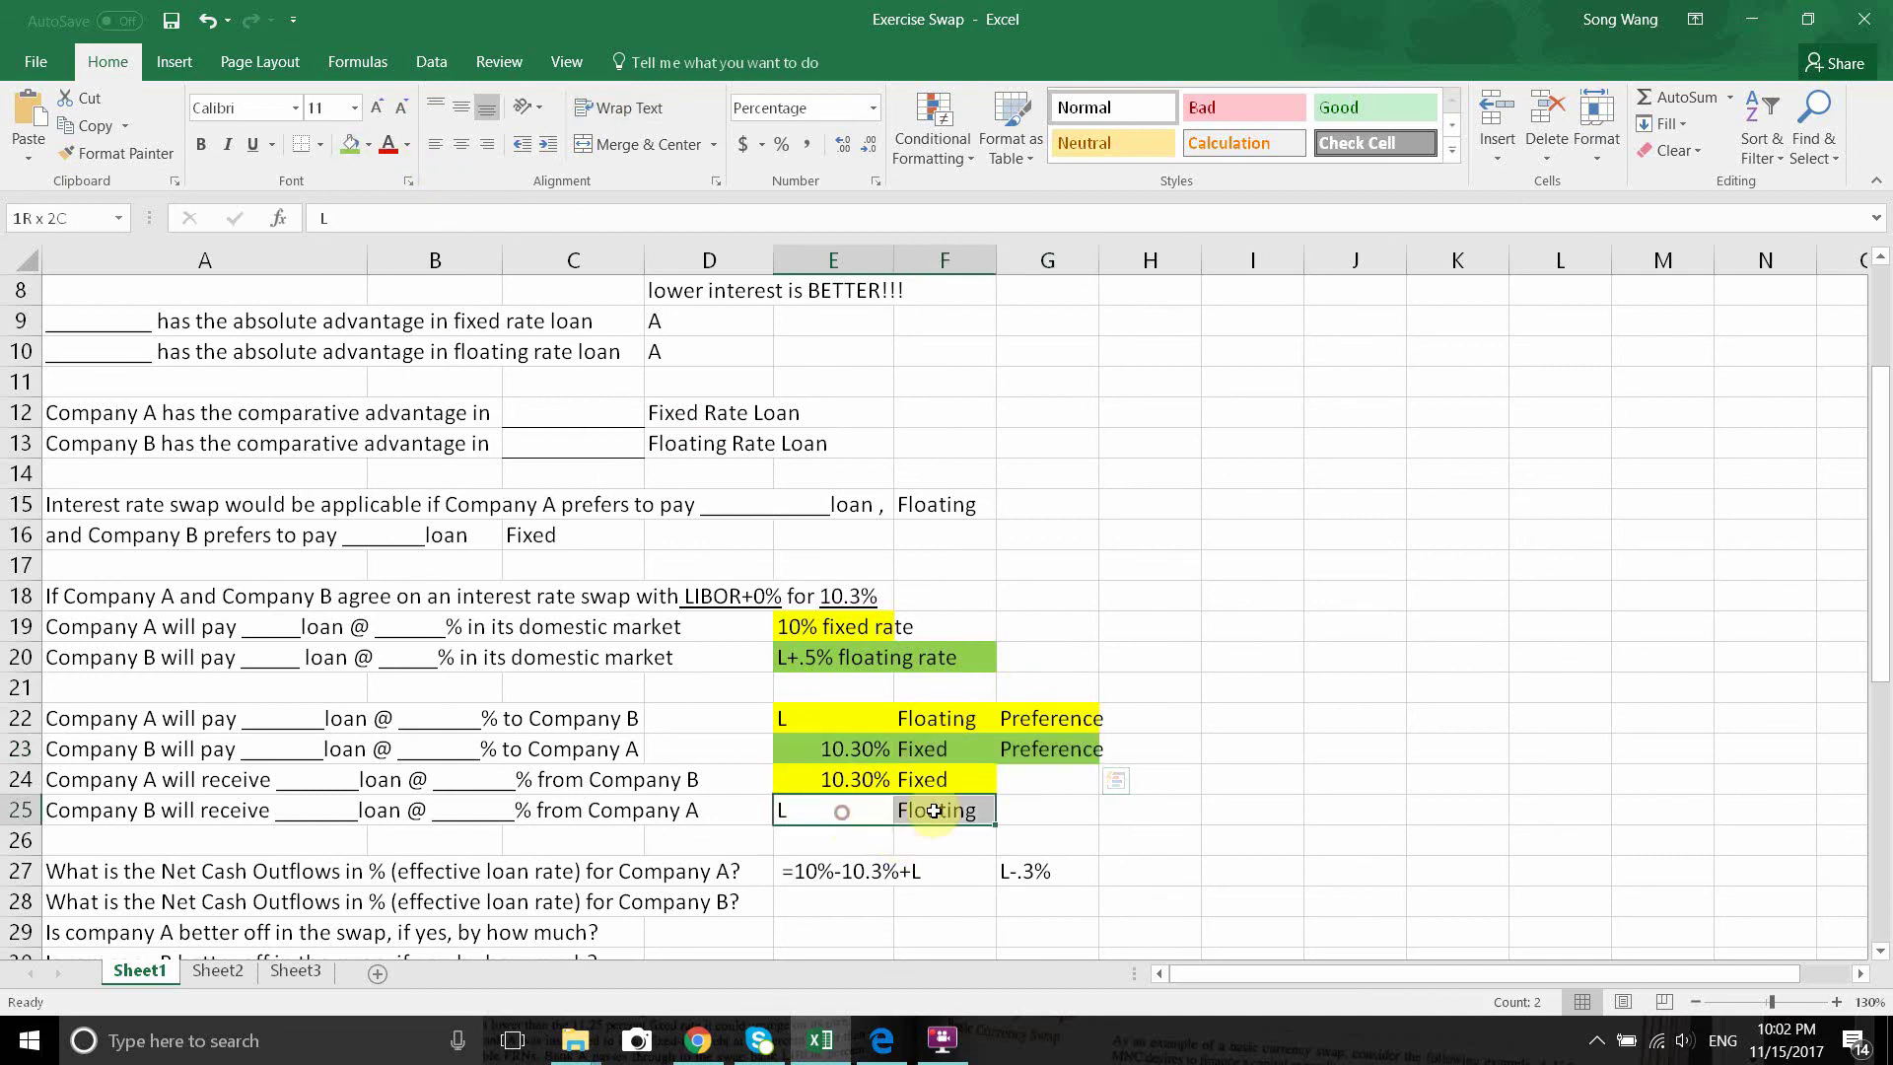
left_click(350, 144)
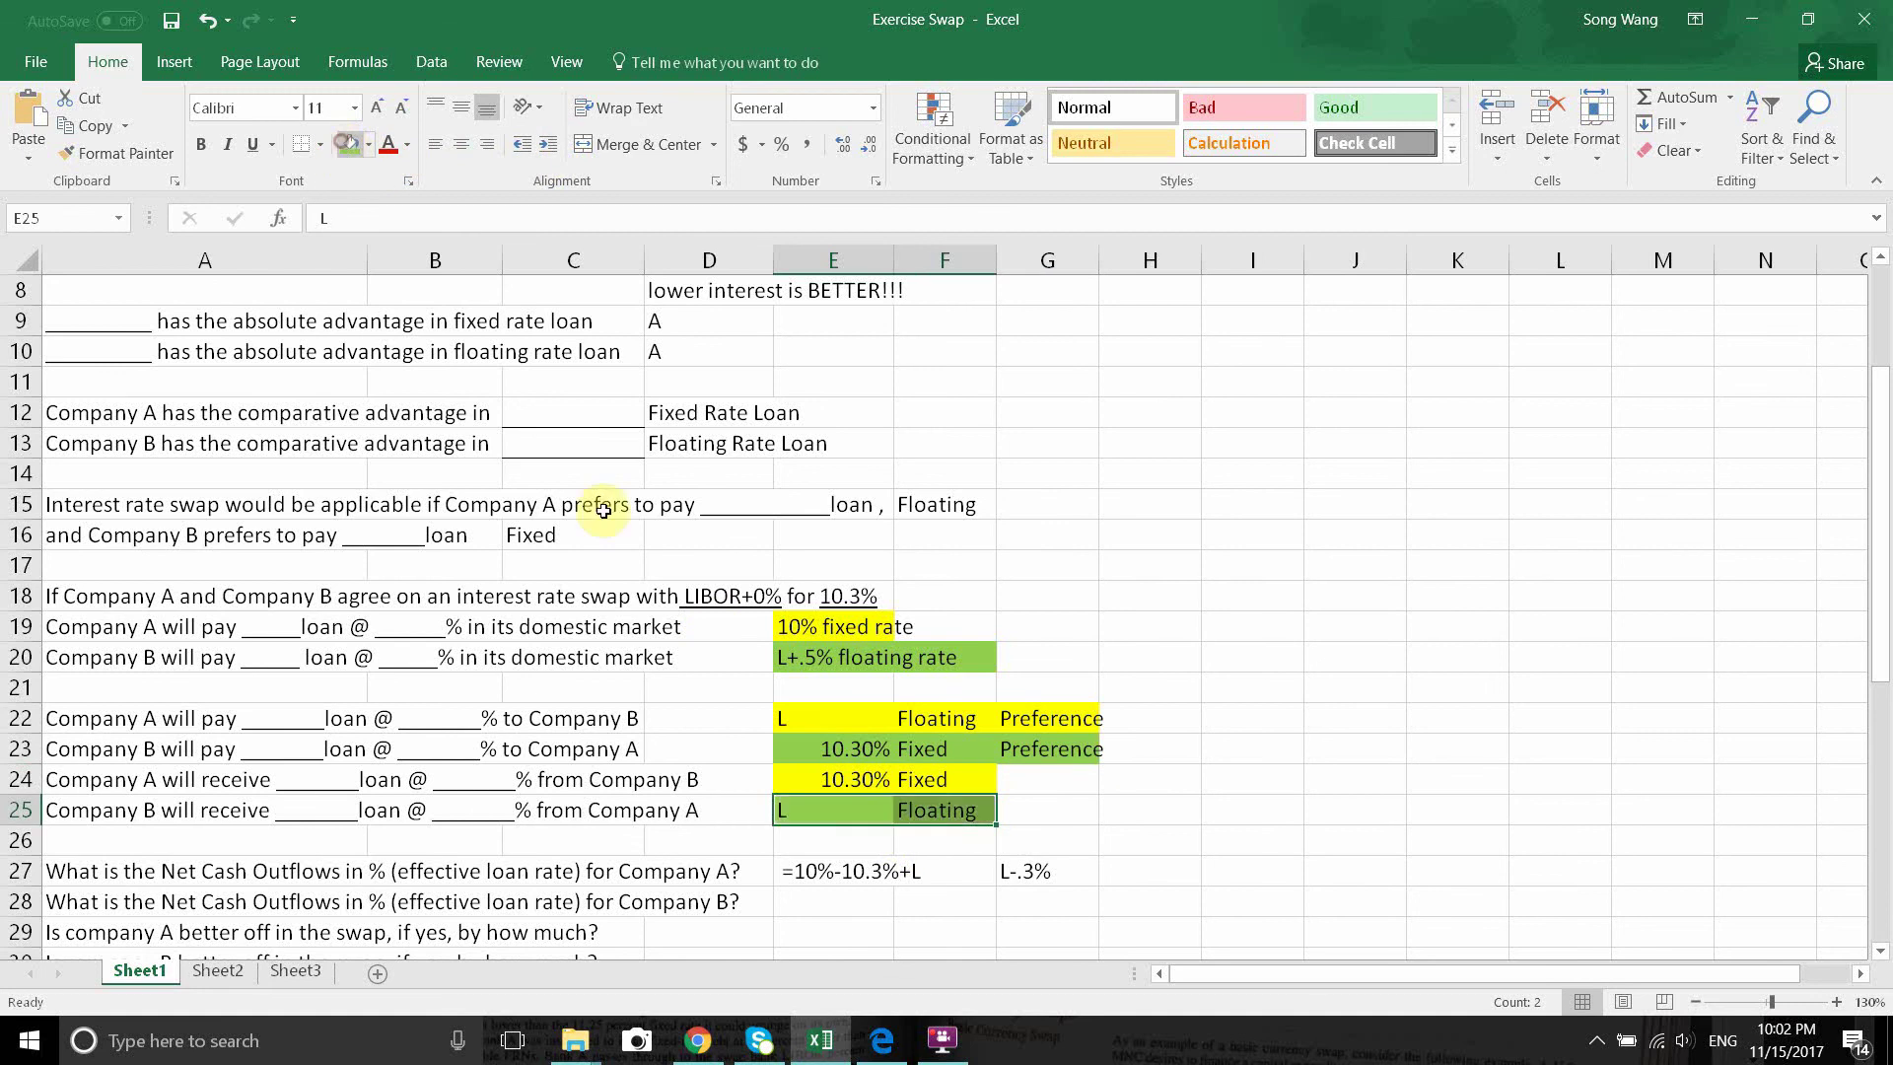
Enter =L+.5% +10.3% - L as text in E28 to express Company B's net cash outflow.
left_click(856, 903)
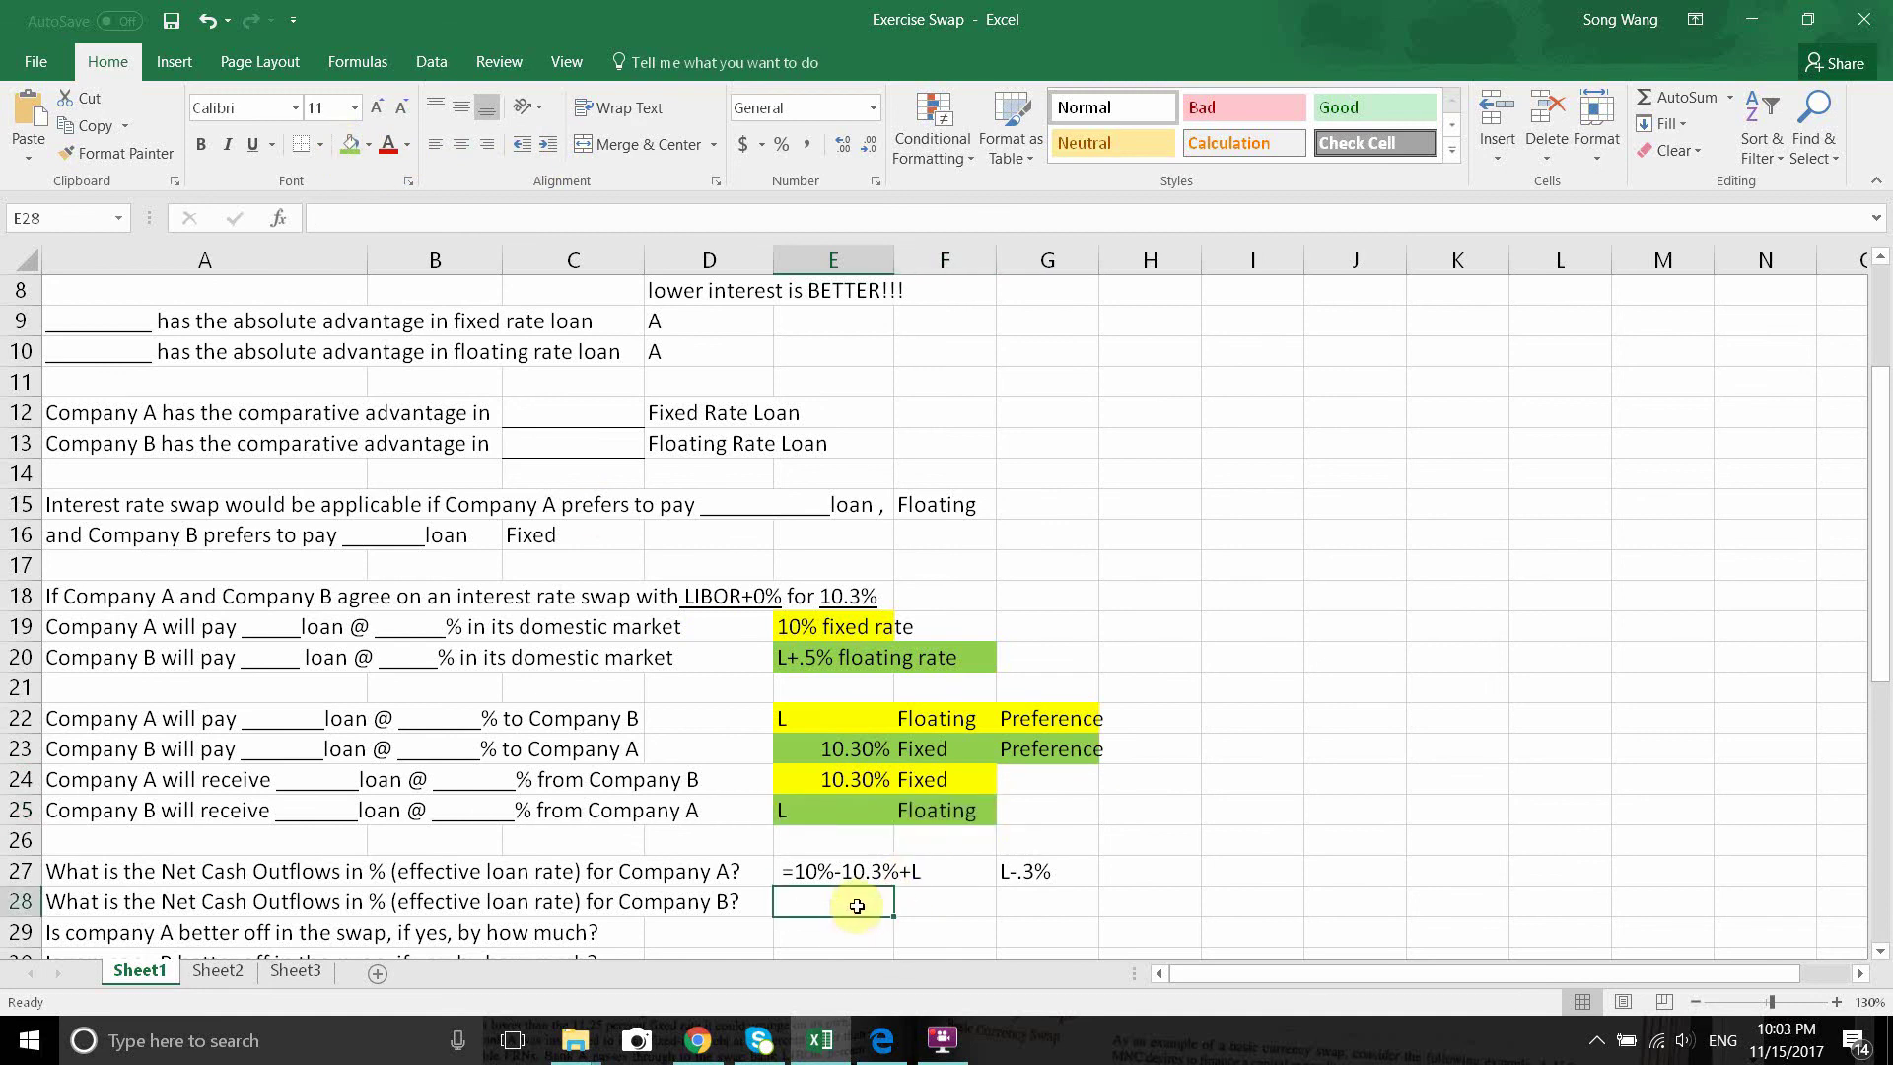
type("=")
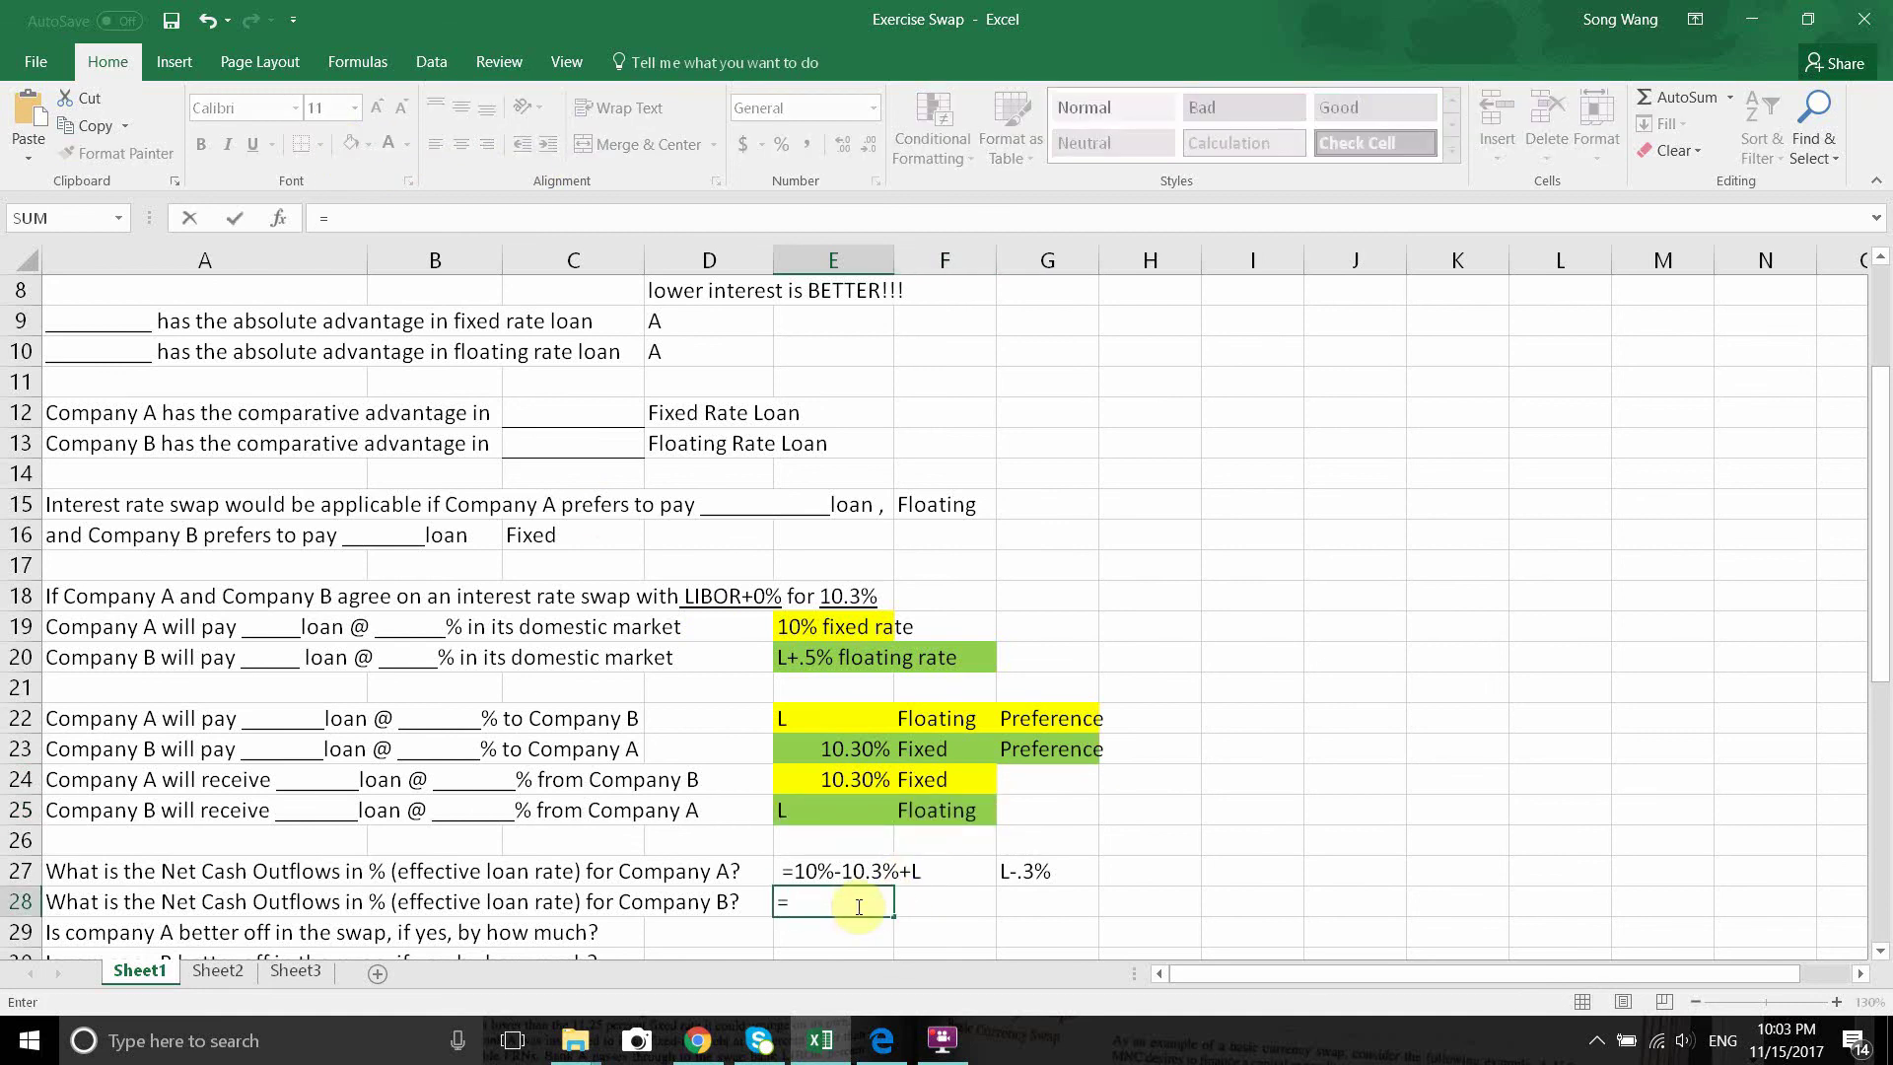
type("L")
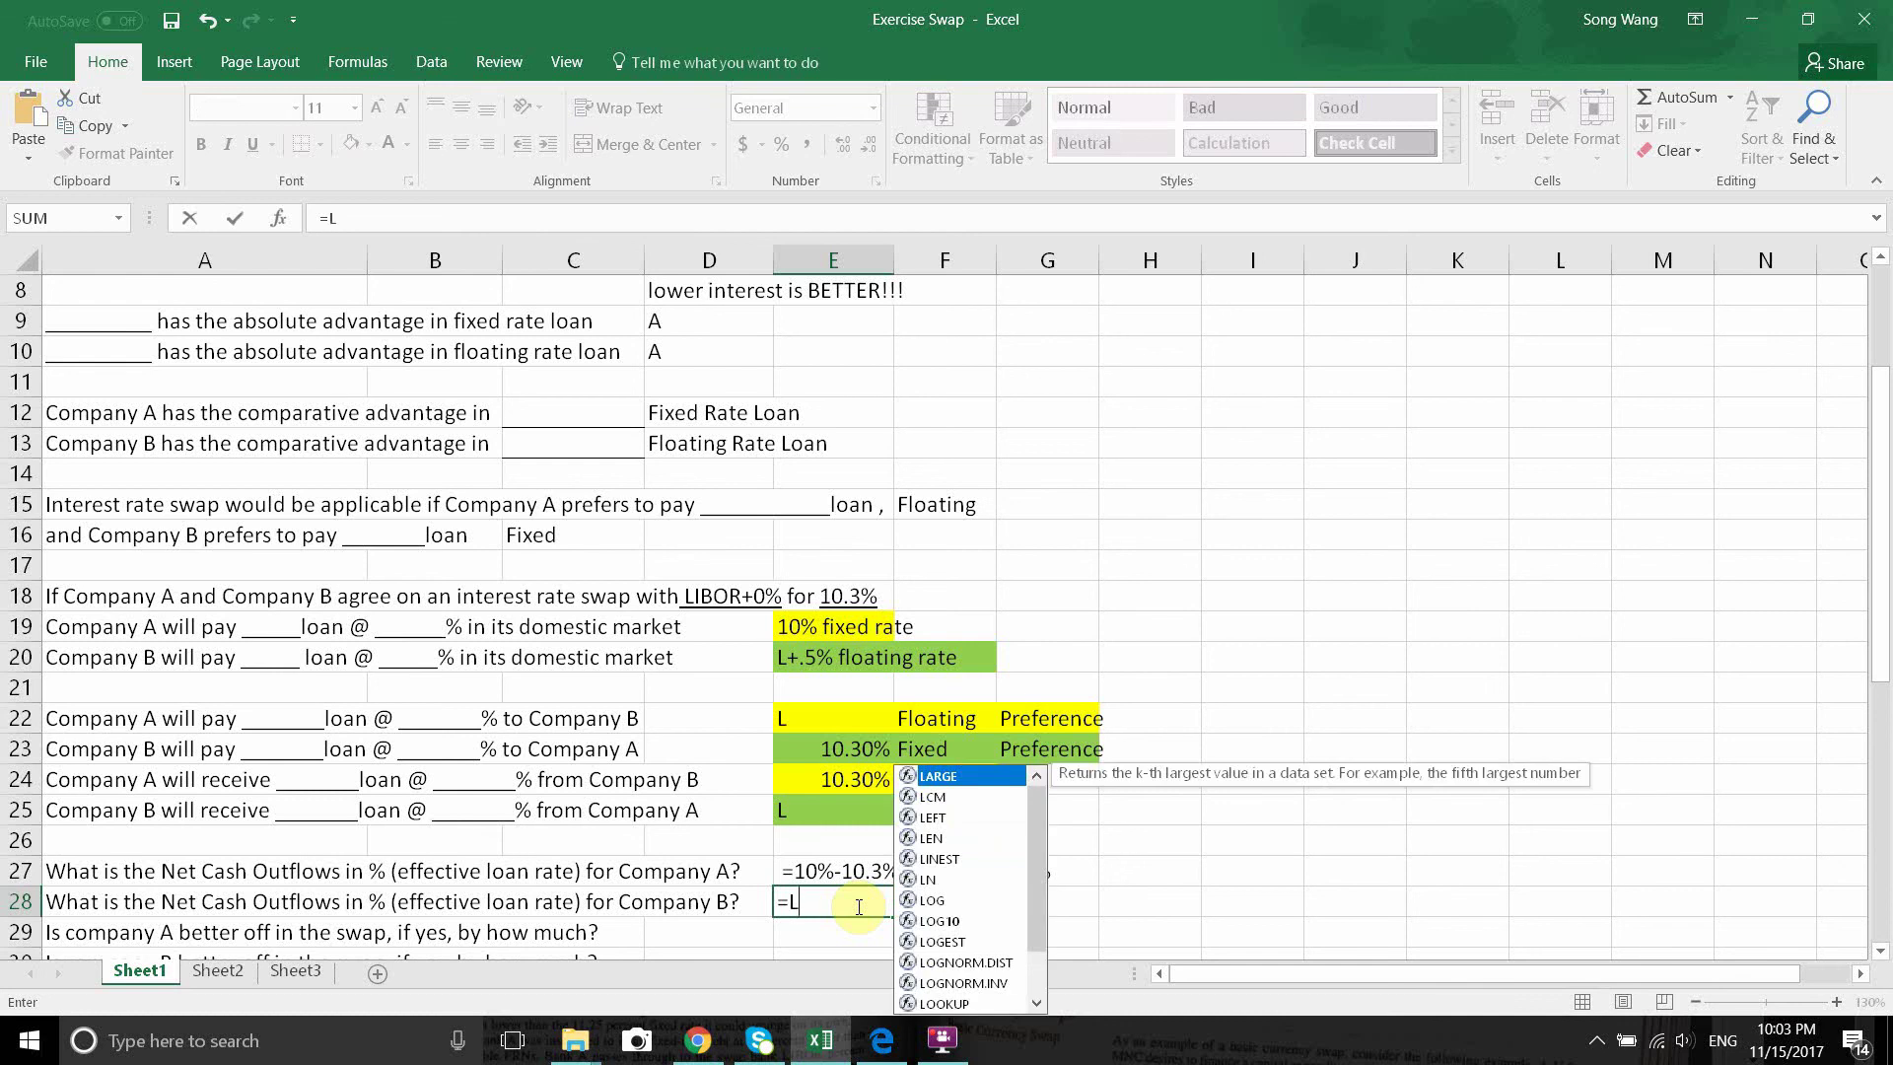
type("+.")
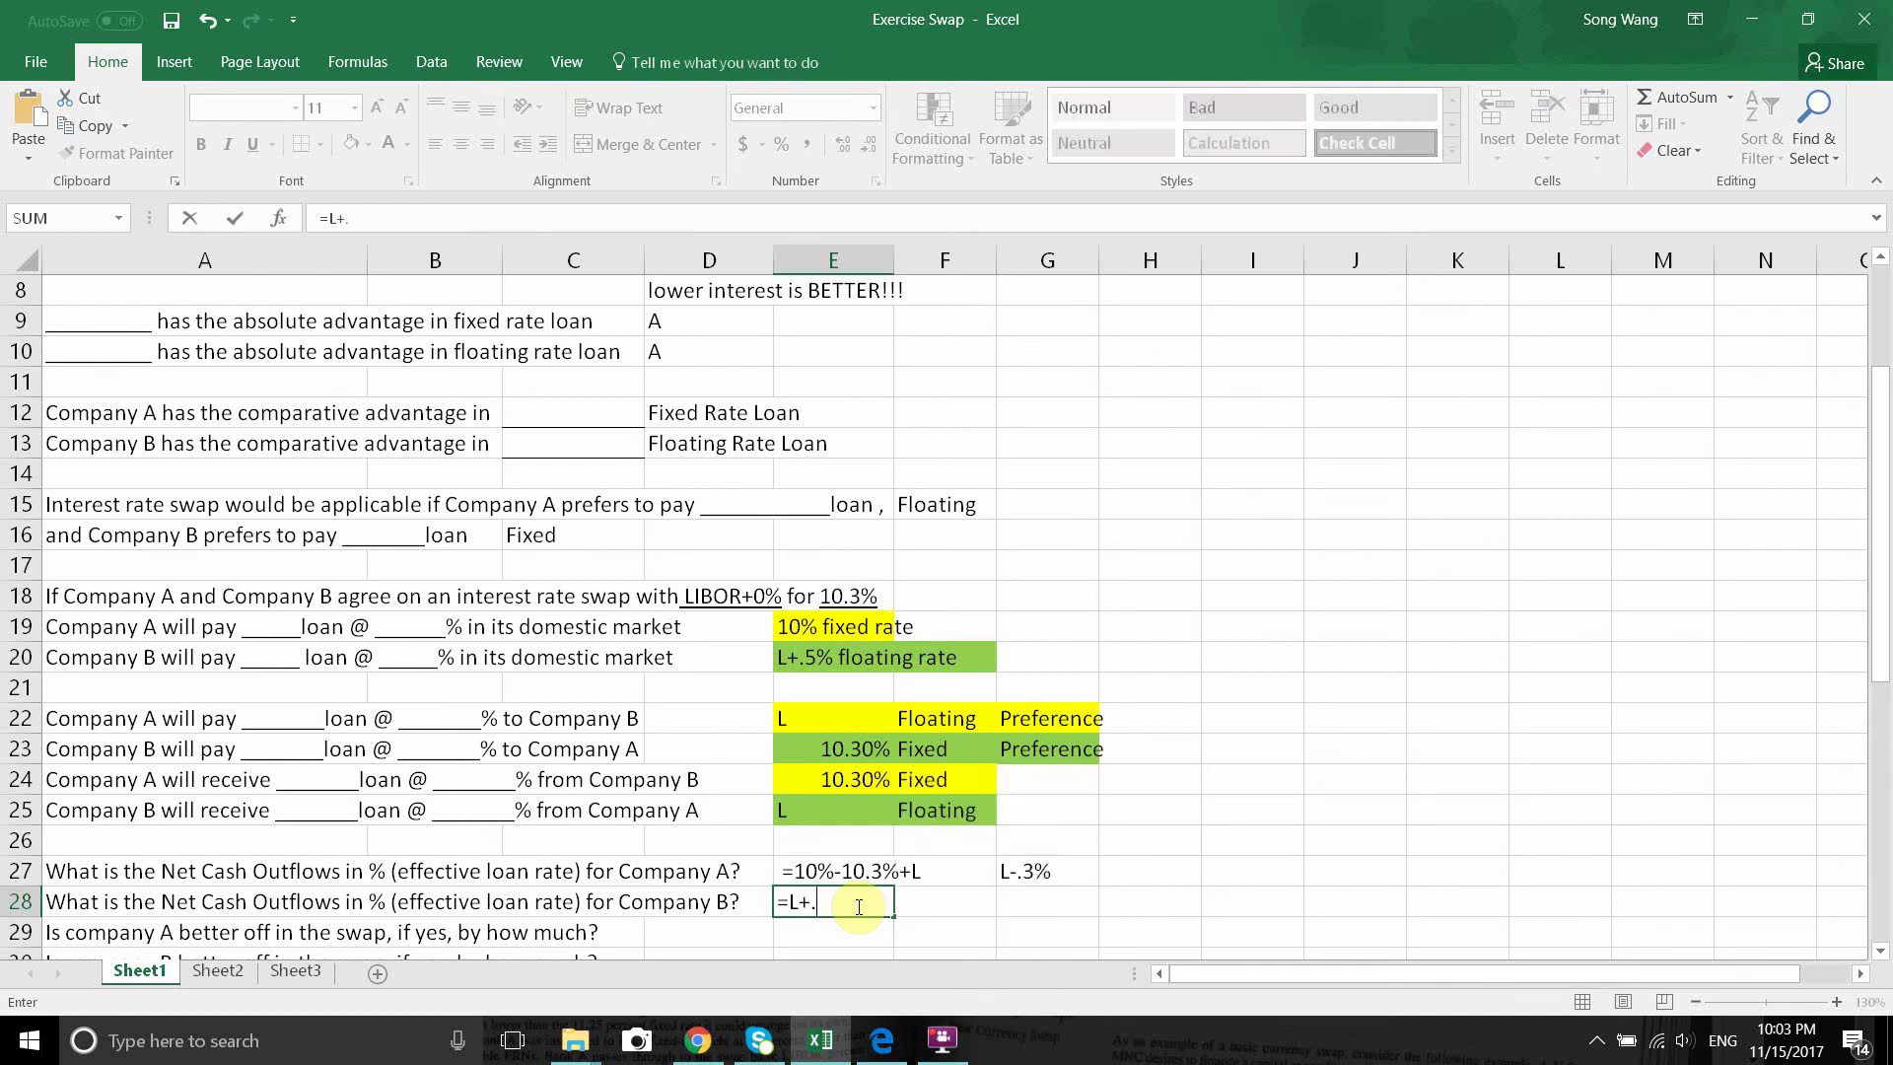
type("5%")
type("+10.3%")
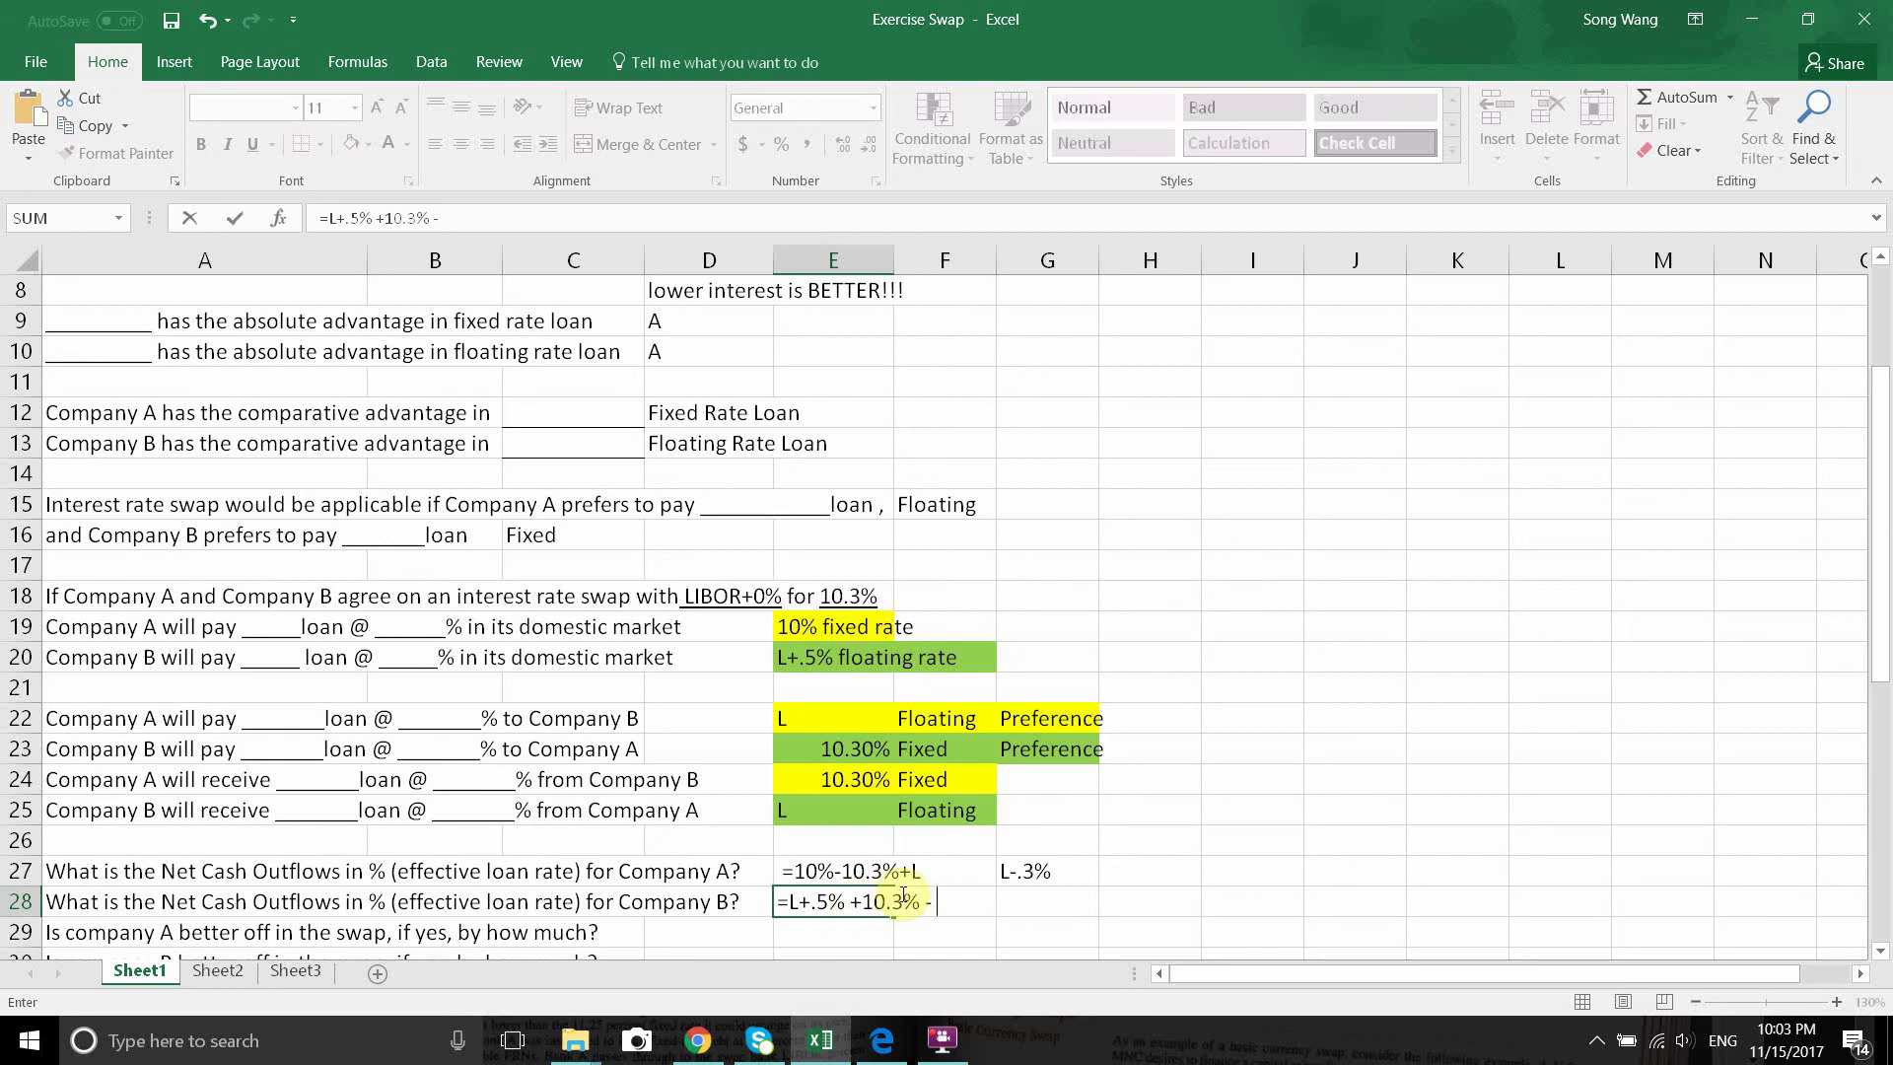
type(" - L")
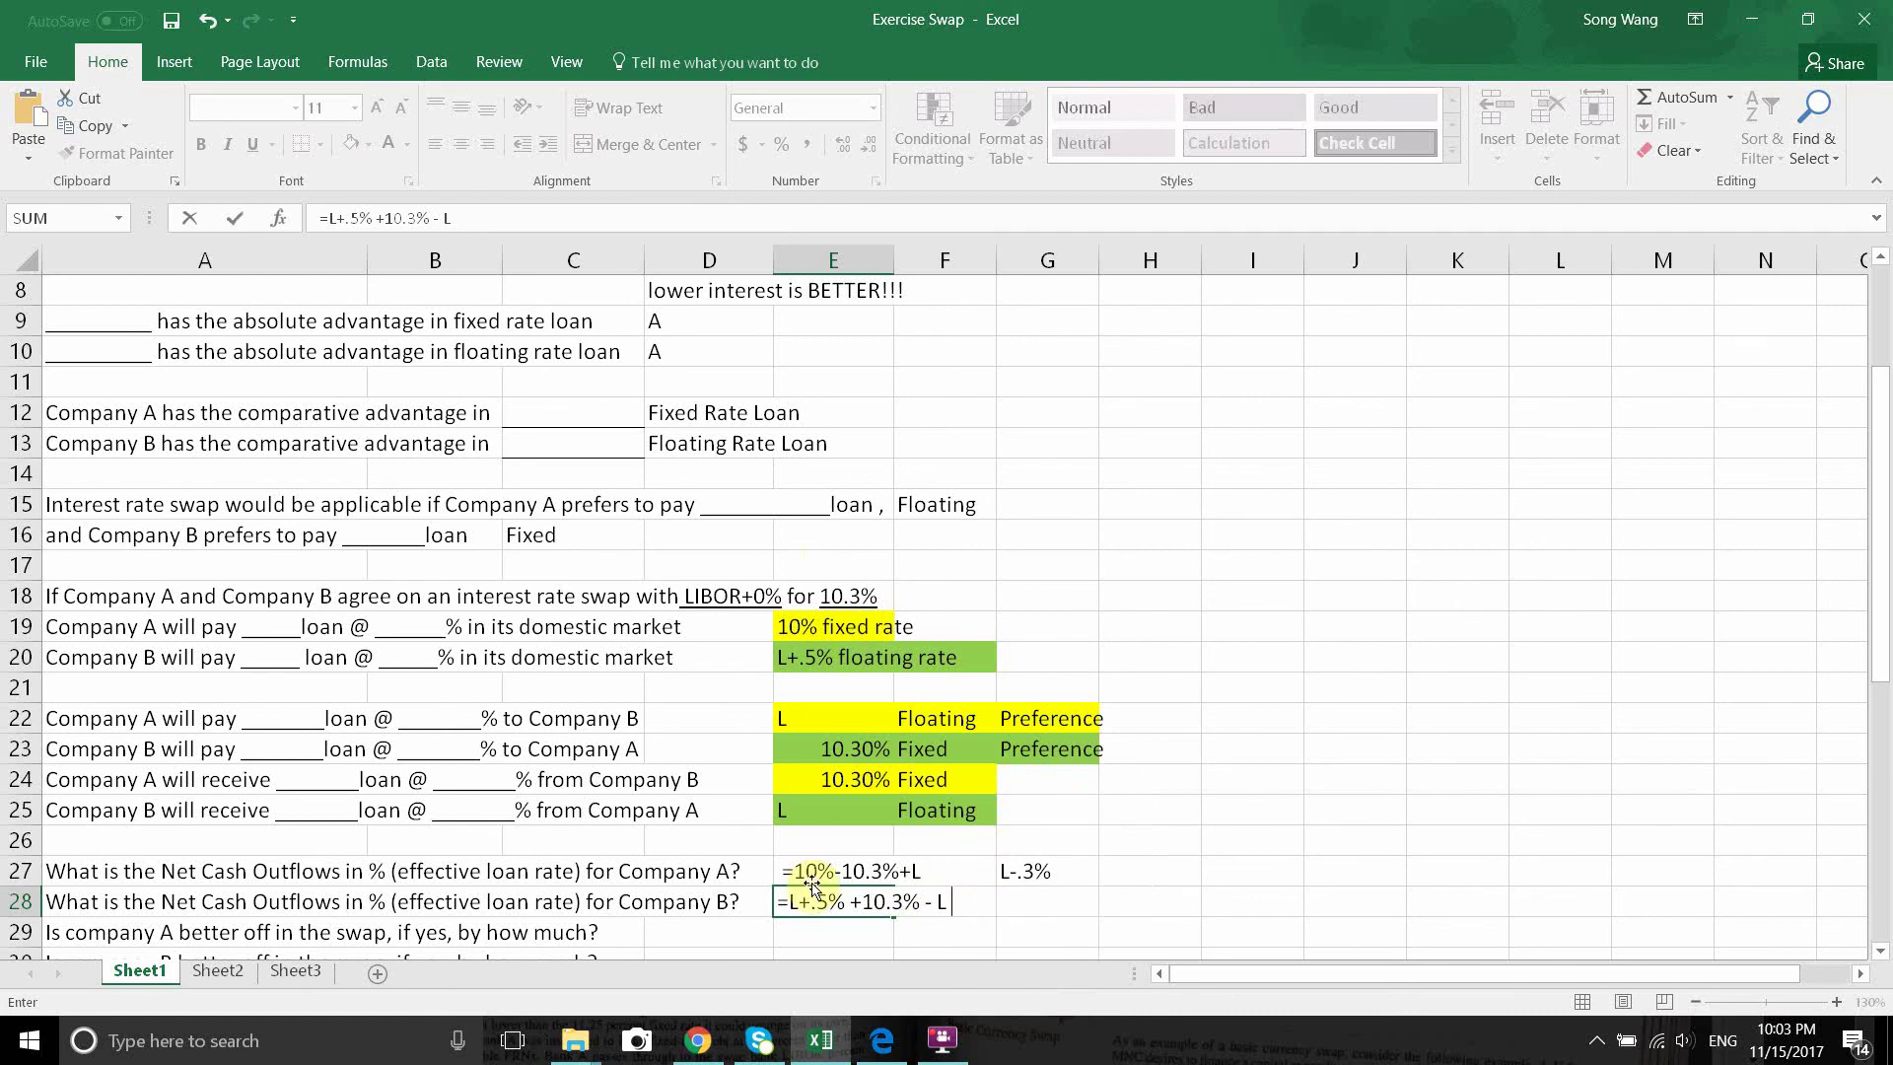
key("Return")
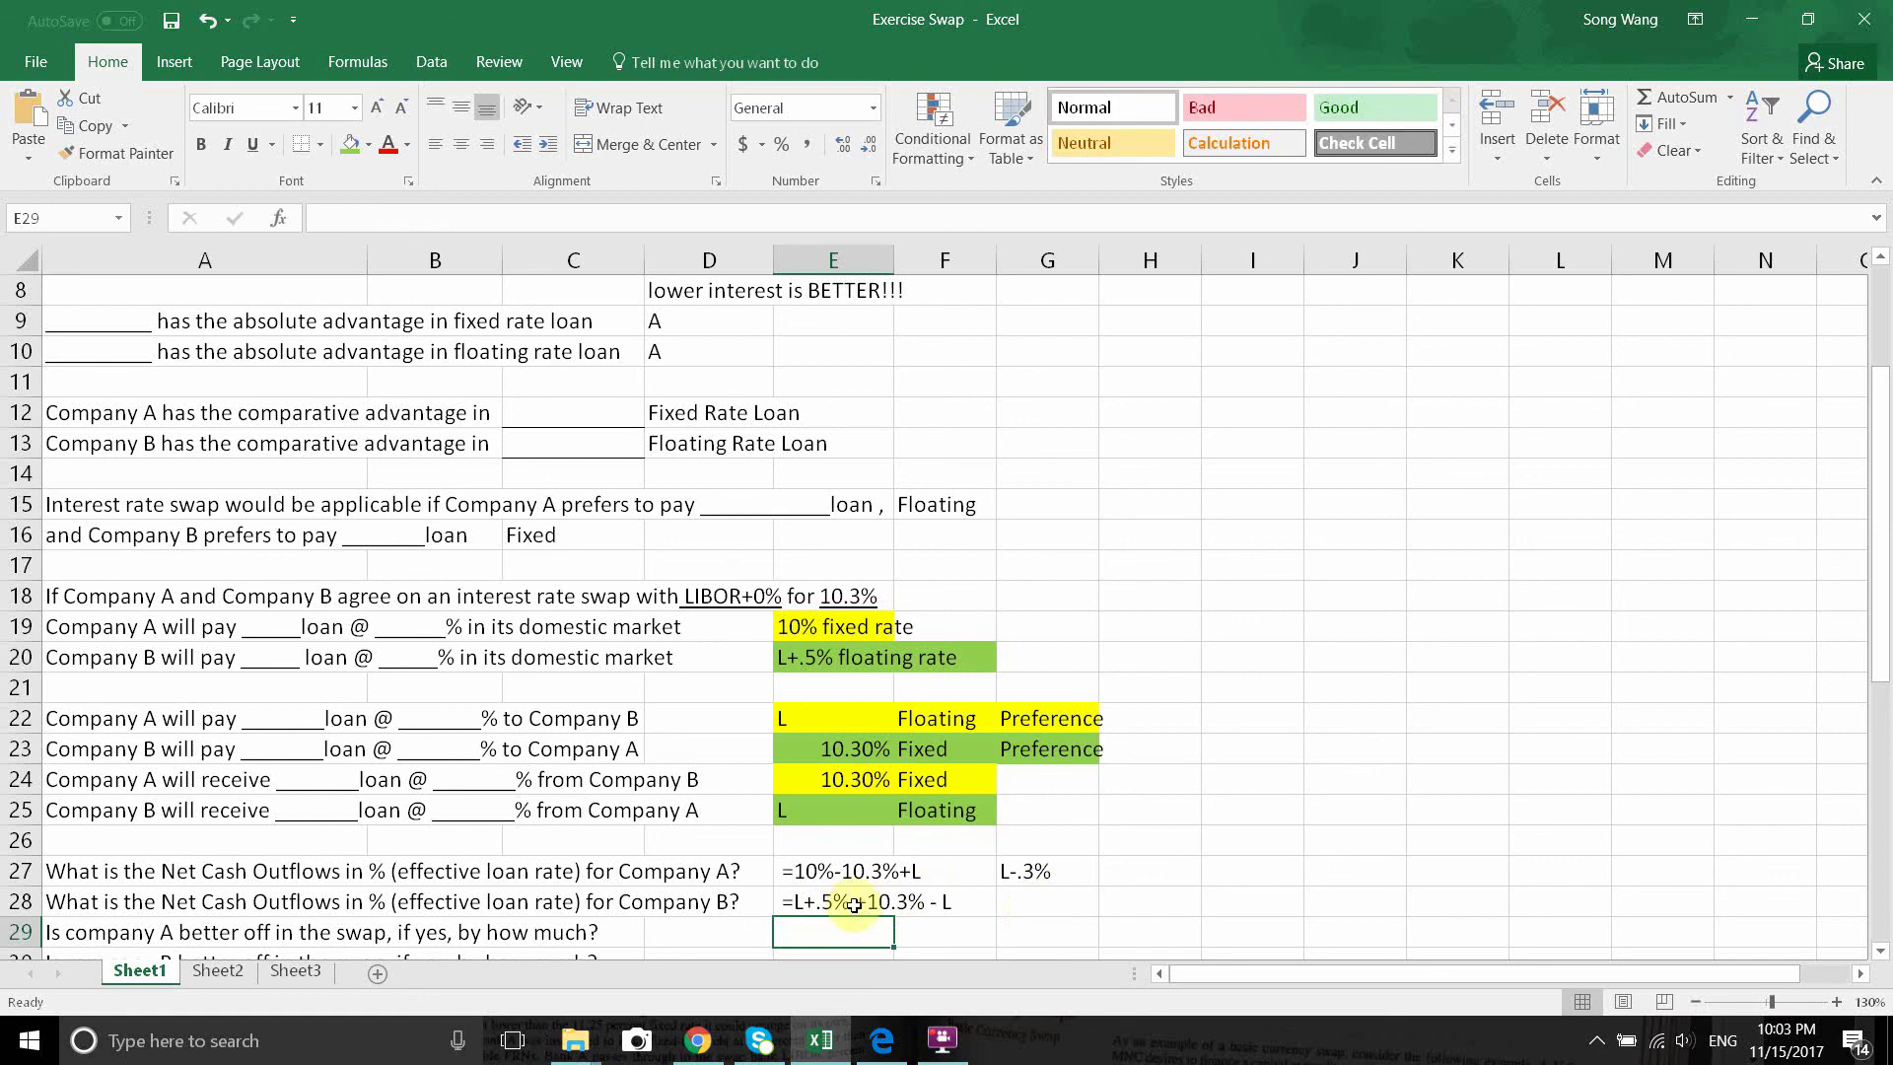
Enter 10.80% in G28 as Company B's effective loan rate.
left_click(1041, 904)
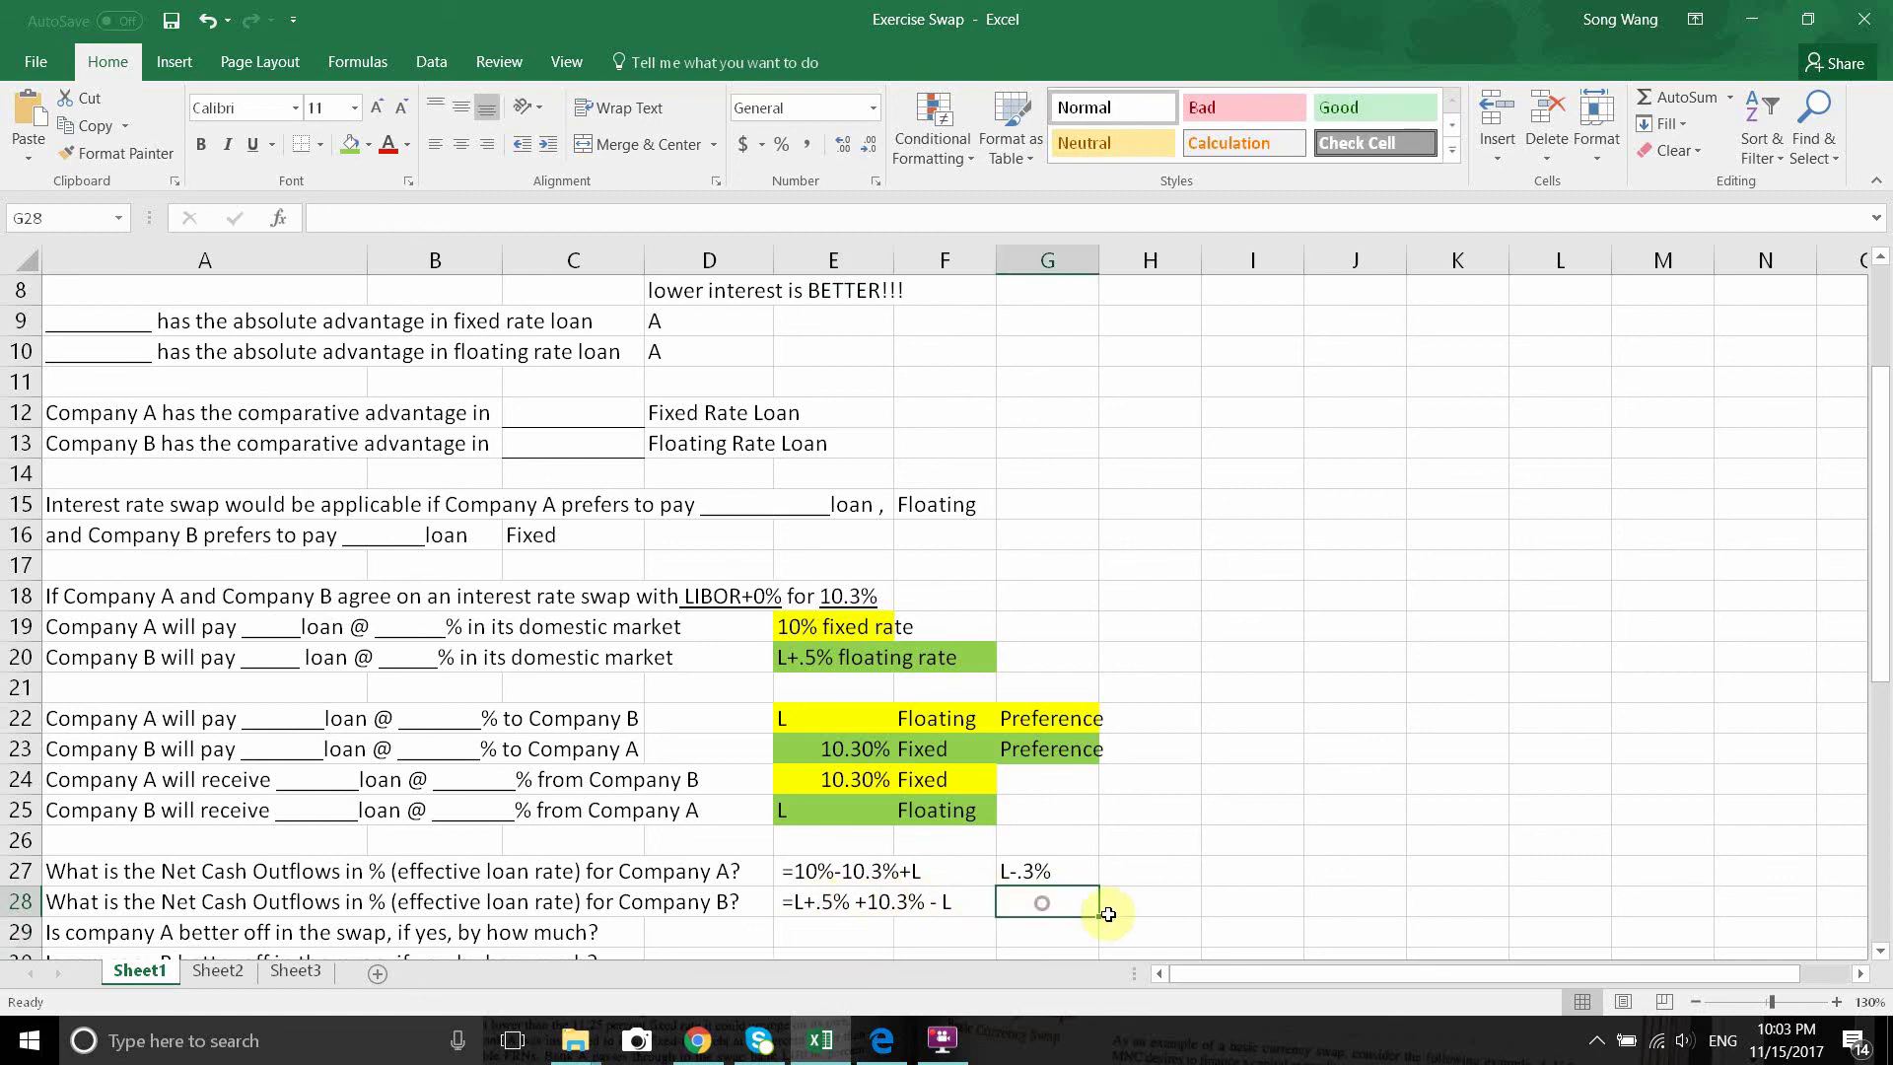
type("10.")
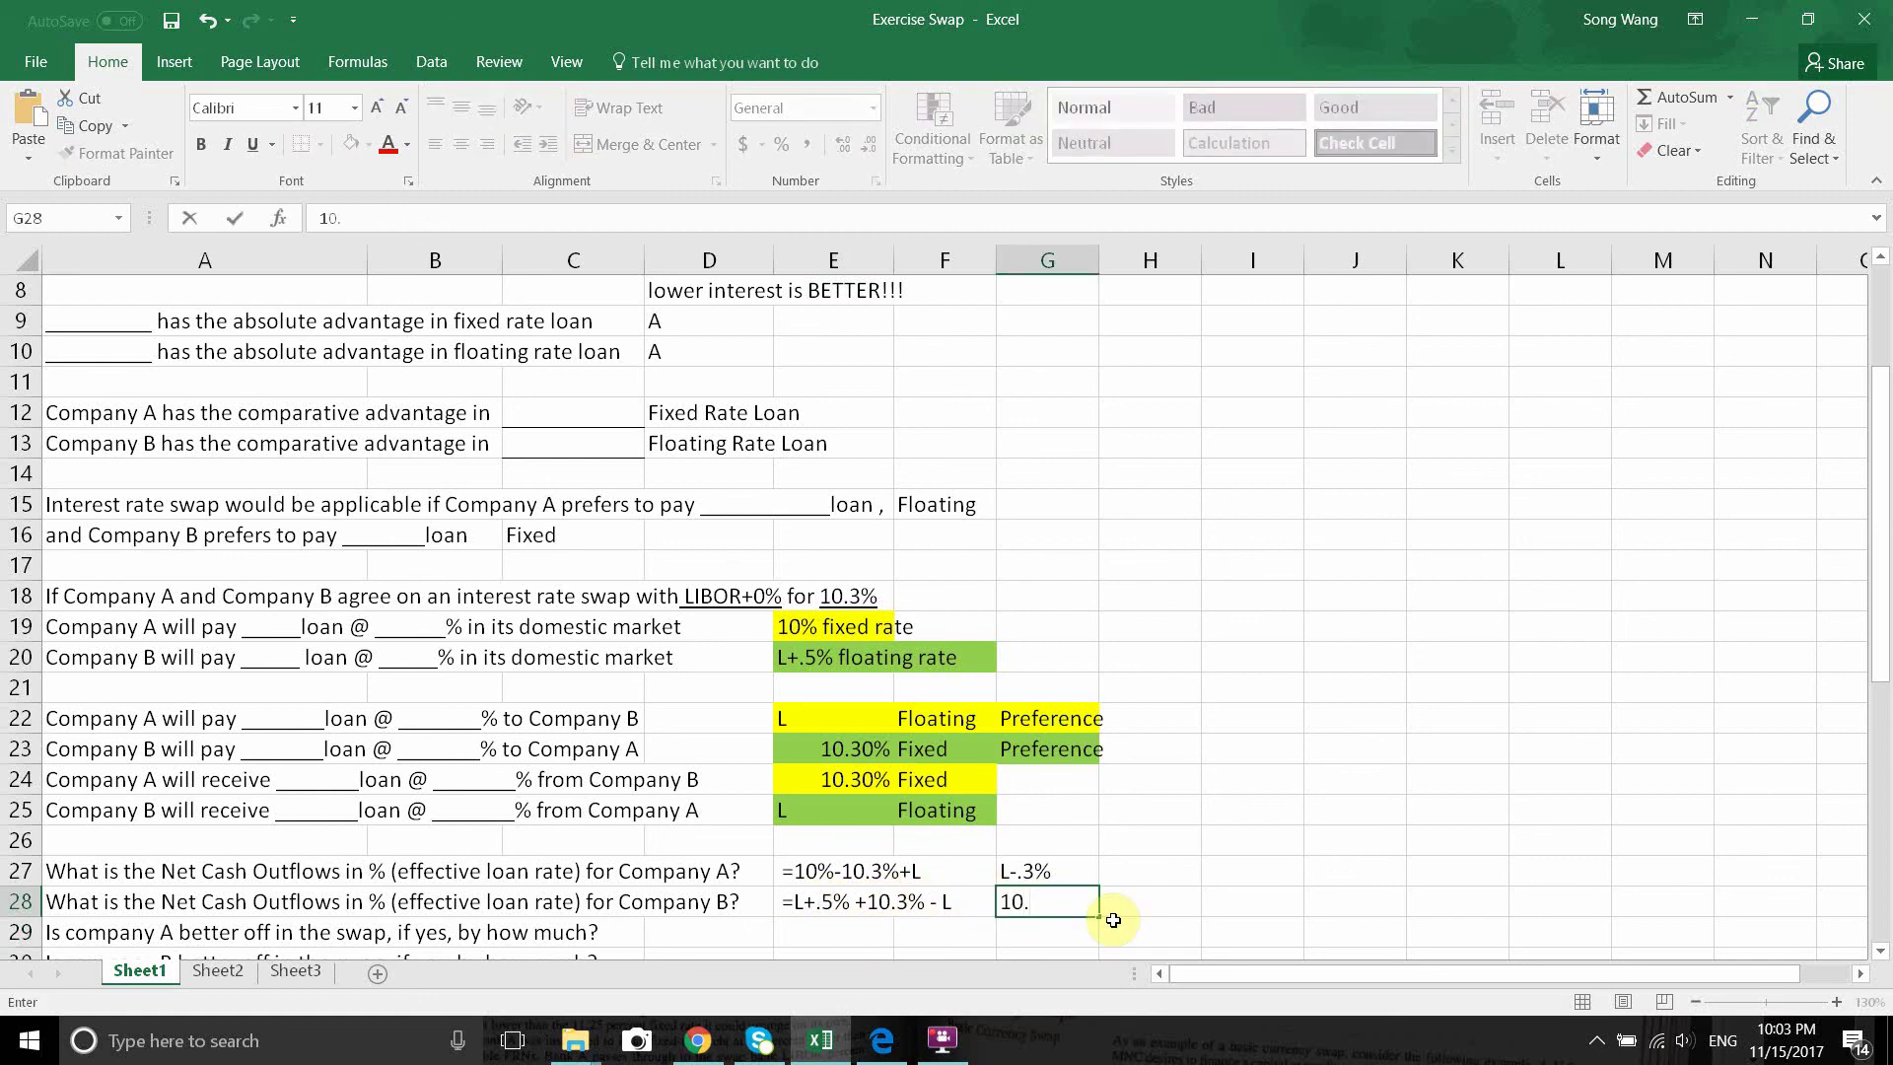
type("80")
type("%")
key("Return")
Format the effective loan rates in G27:G28 as right-aligned, bold red text.
left_click_drag(1064, 869, 1015, 901)
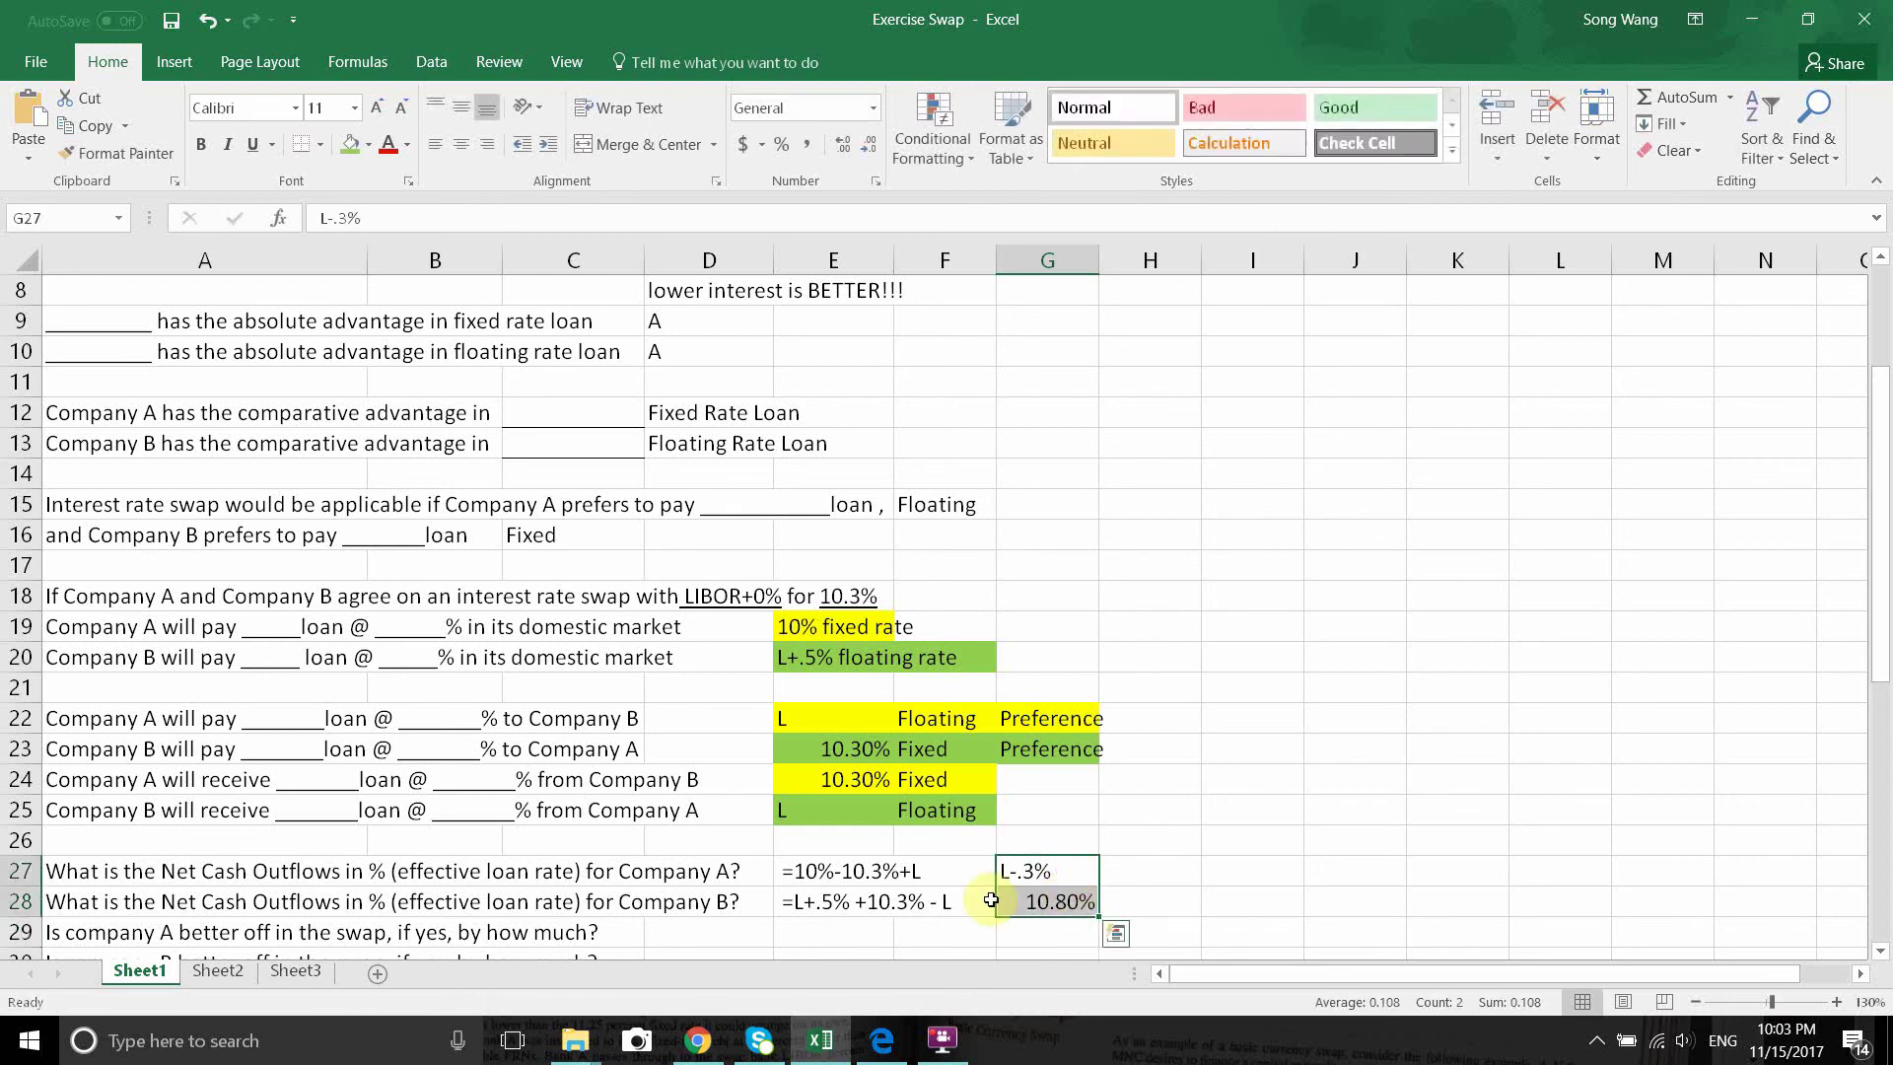
left_click(484, 144)
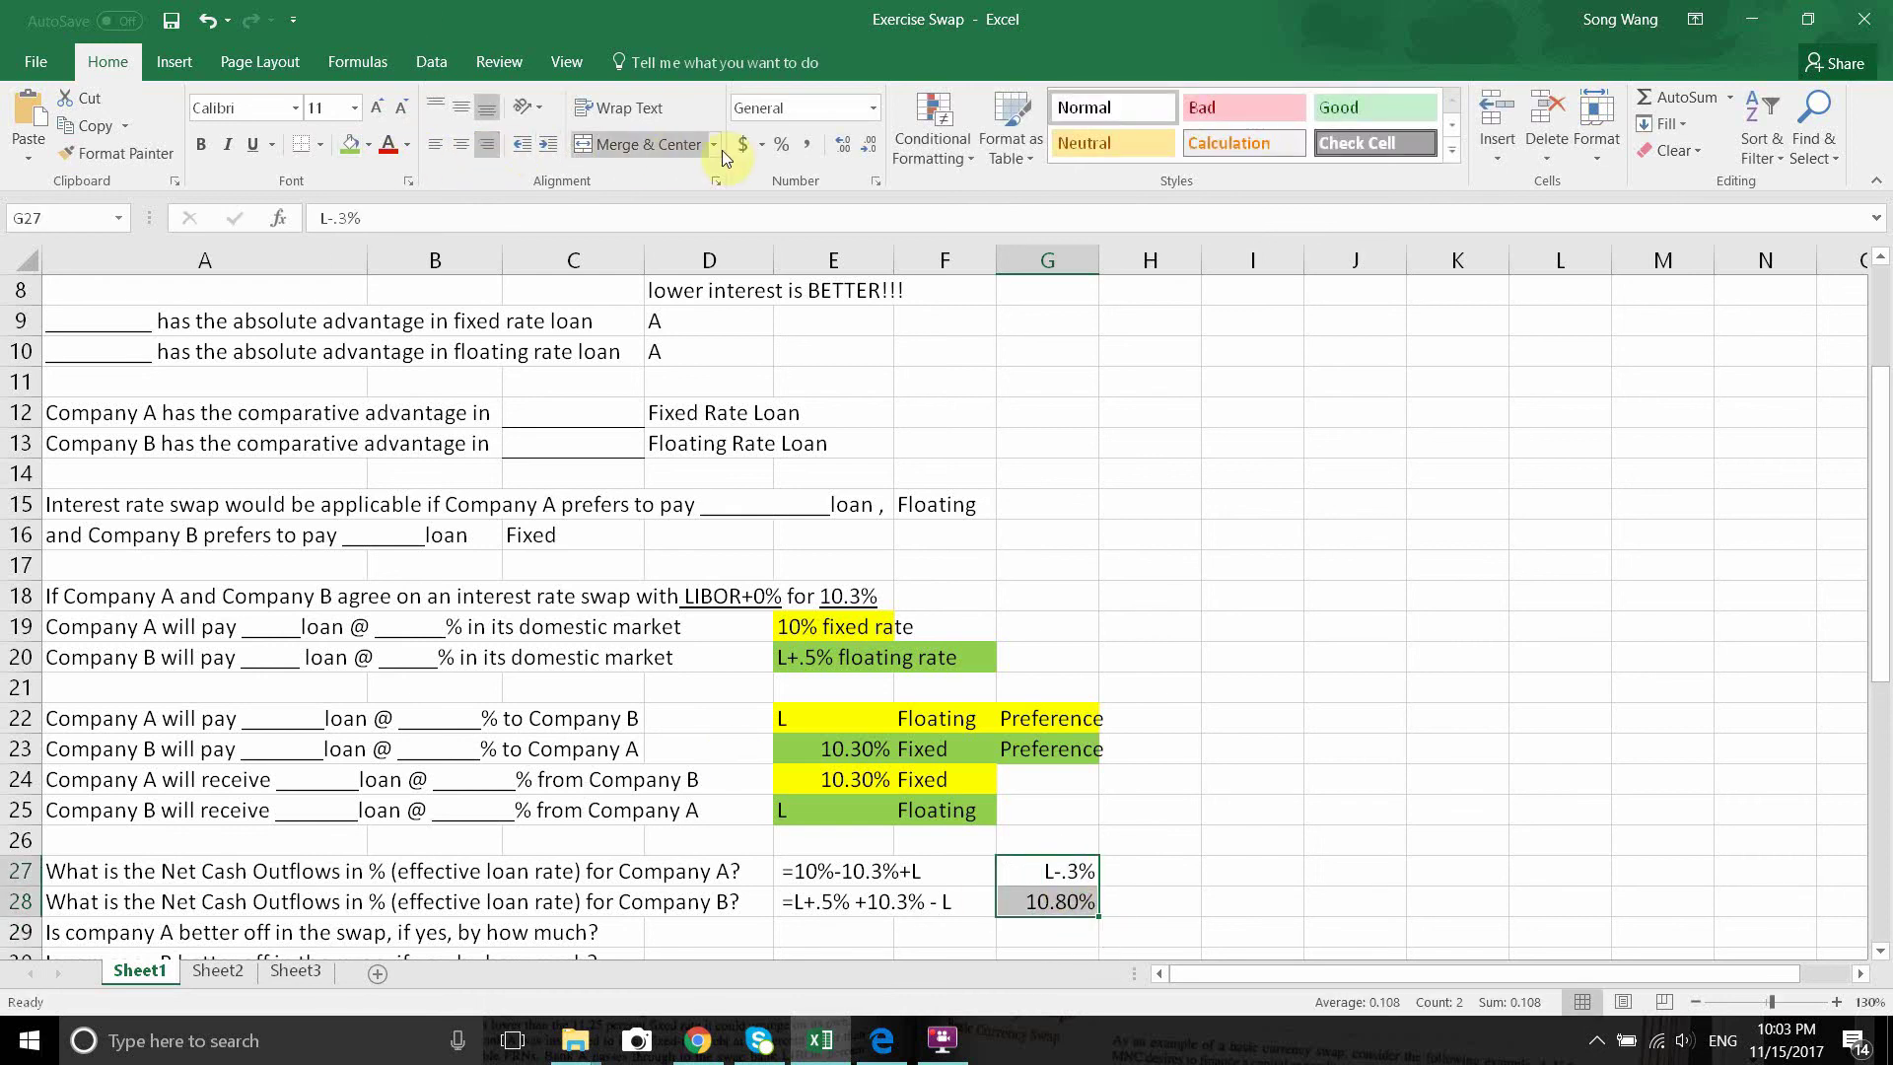
left_click(389, 146)
left_click(201, 145)
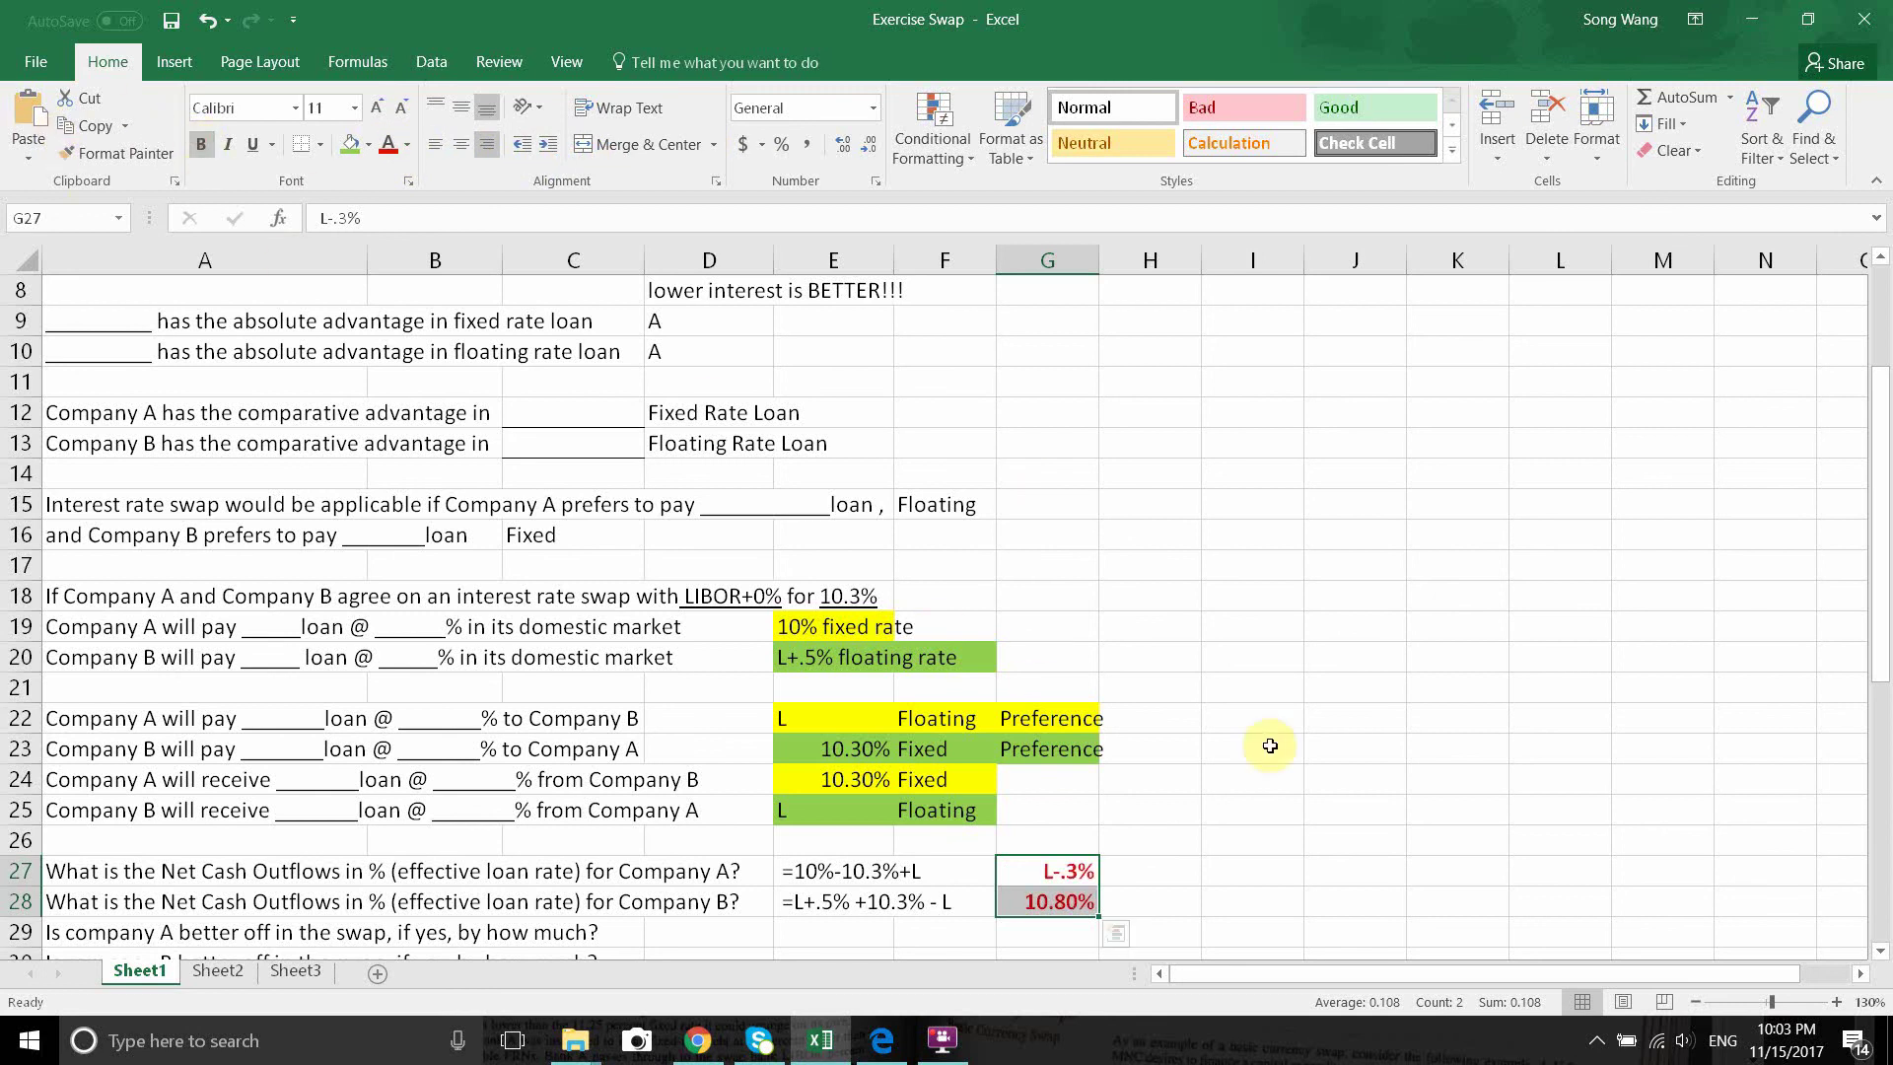
left_click(1319, 751)
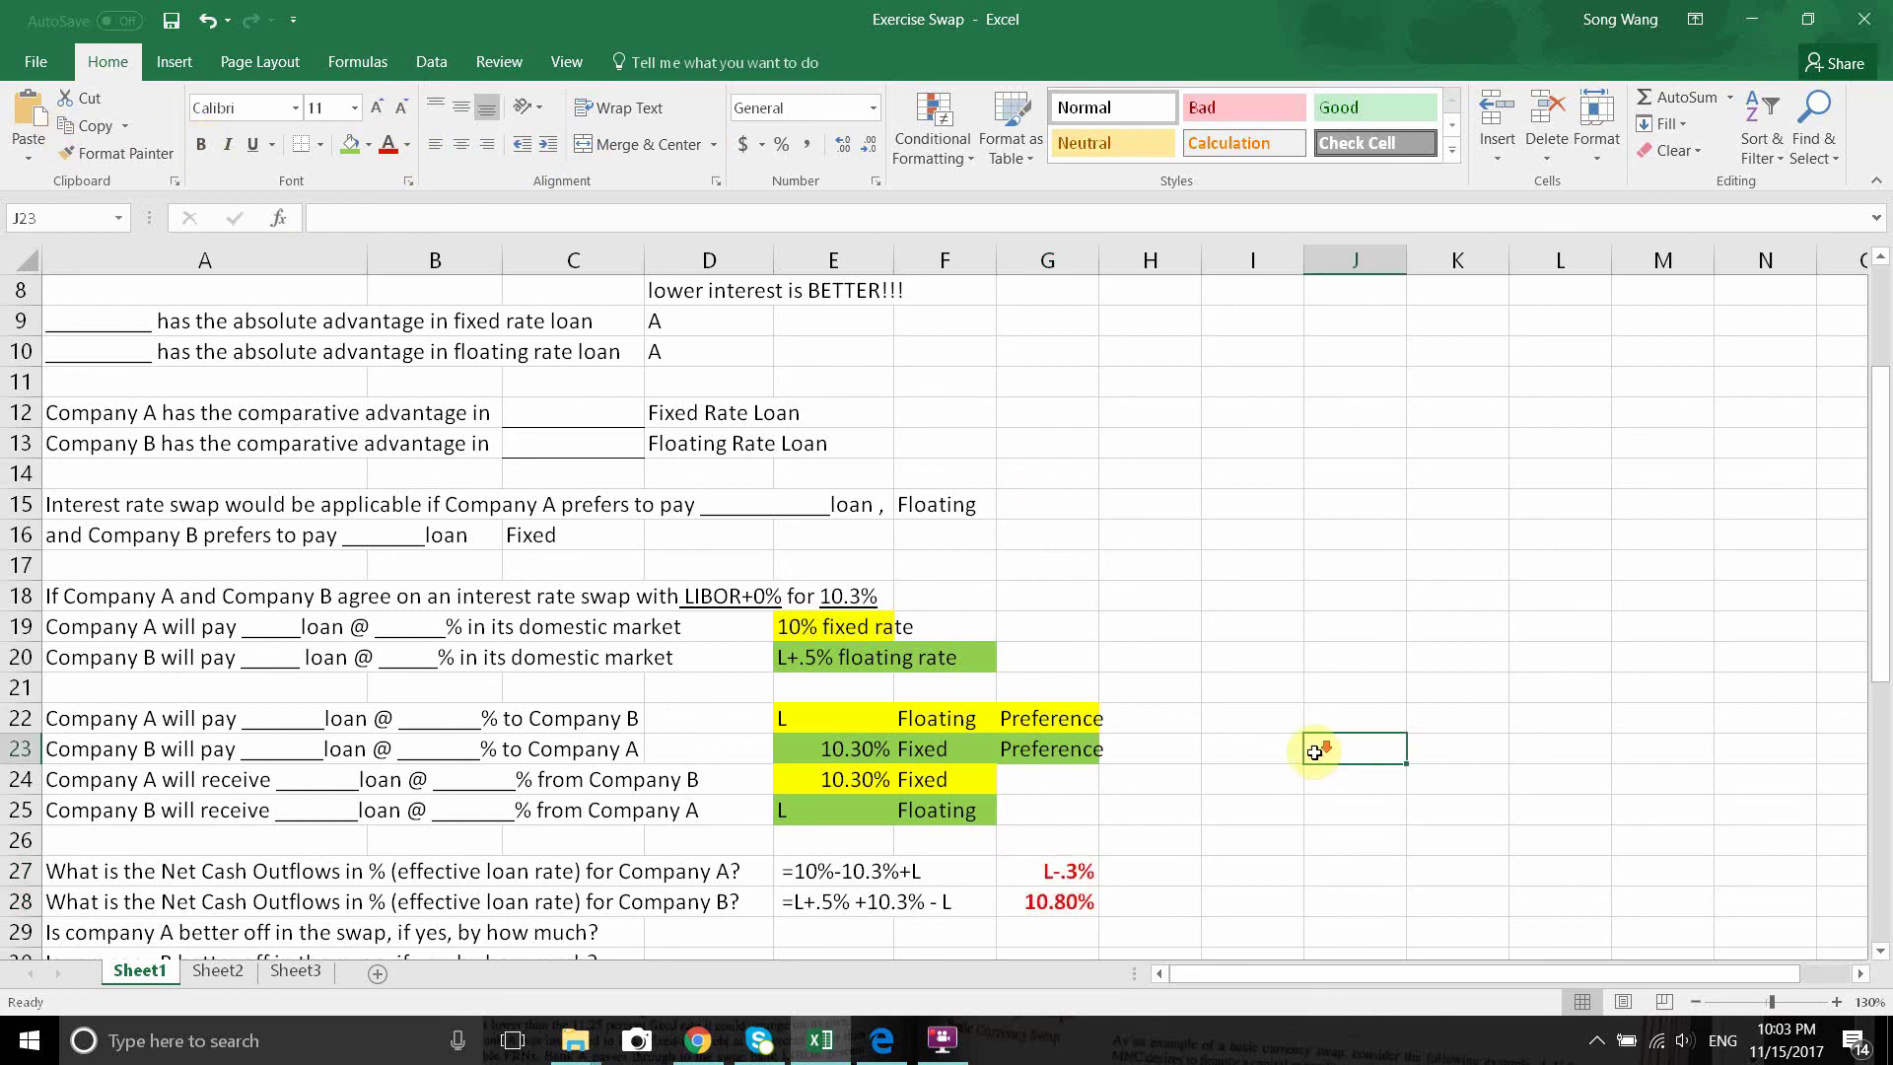
Compare Company A's effective rate with its domestic floating rate in B6 and enter .3% in E29 as its gain from the swap.
scroll(1316, 751, "down", 2)
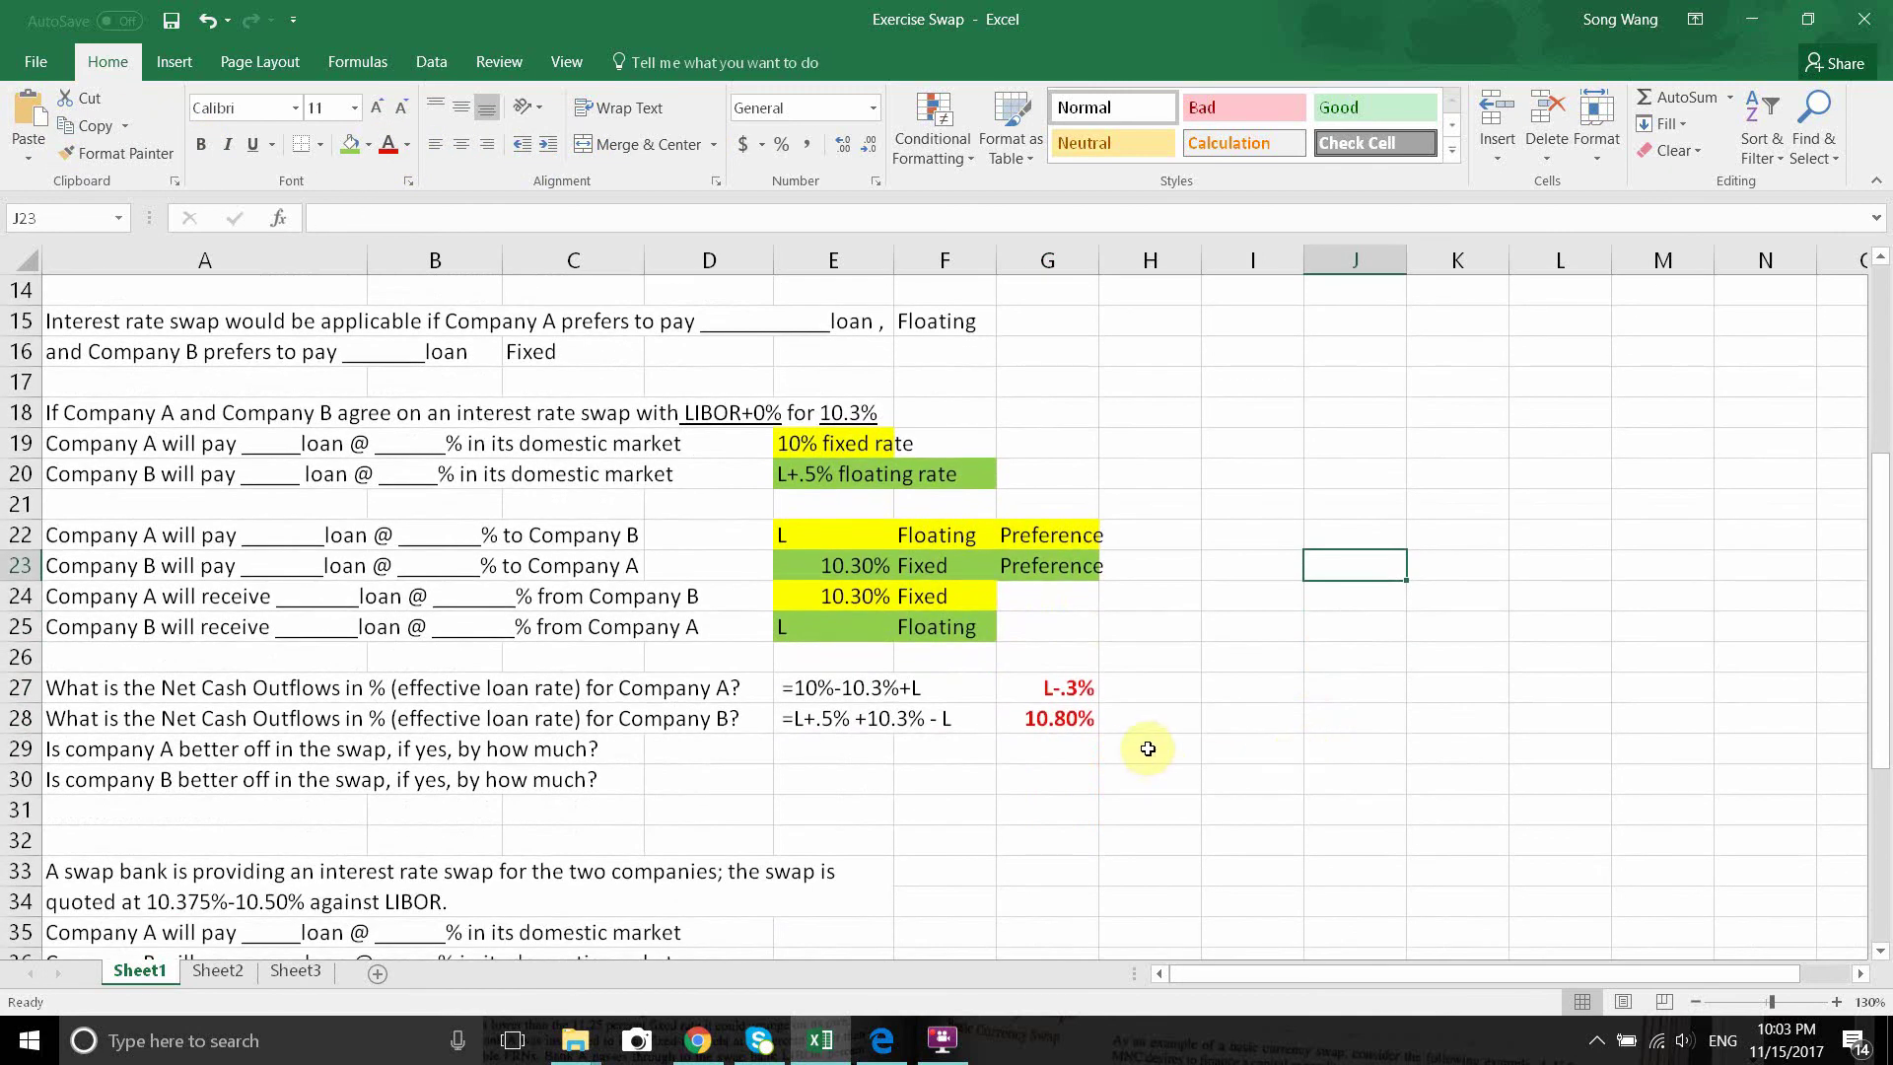
left_click(1698, 1002)
left_click(1697, 1002)
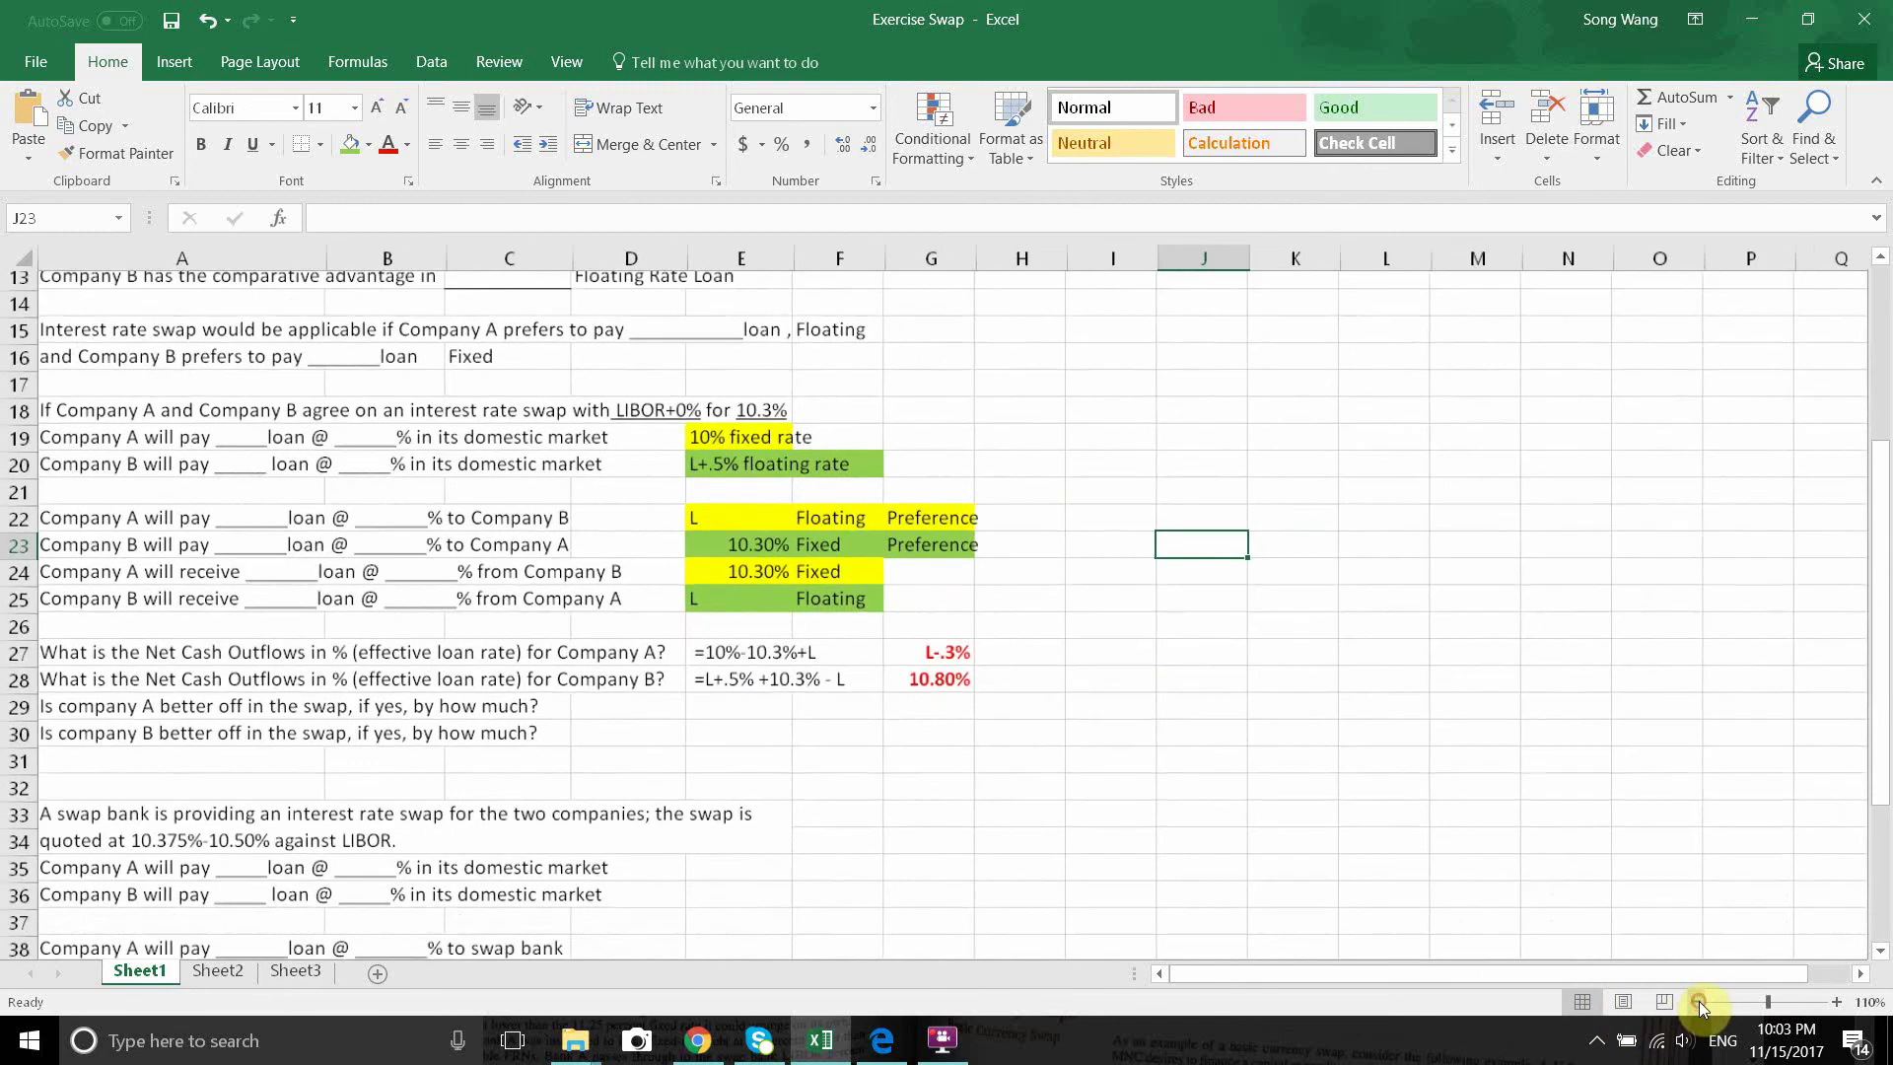
scroll(1046, 674, "up", 2)
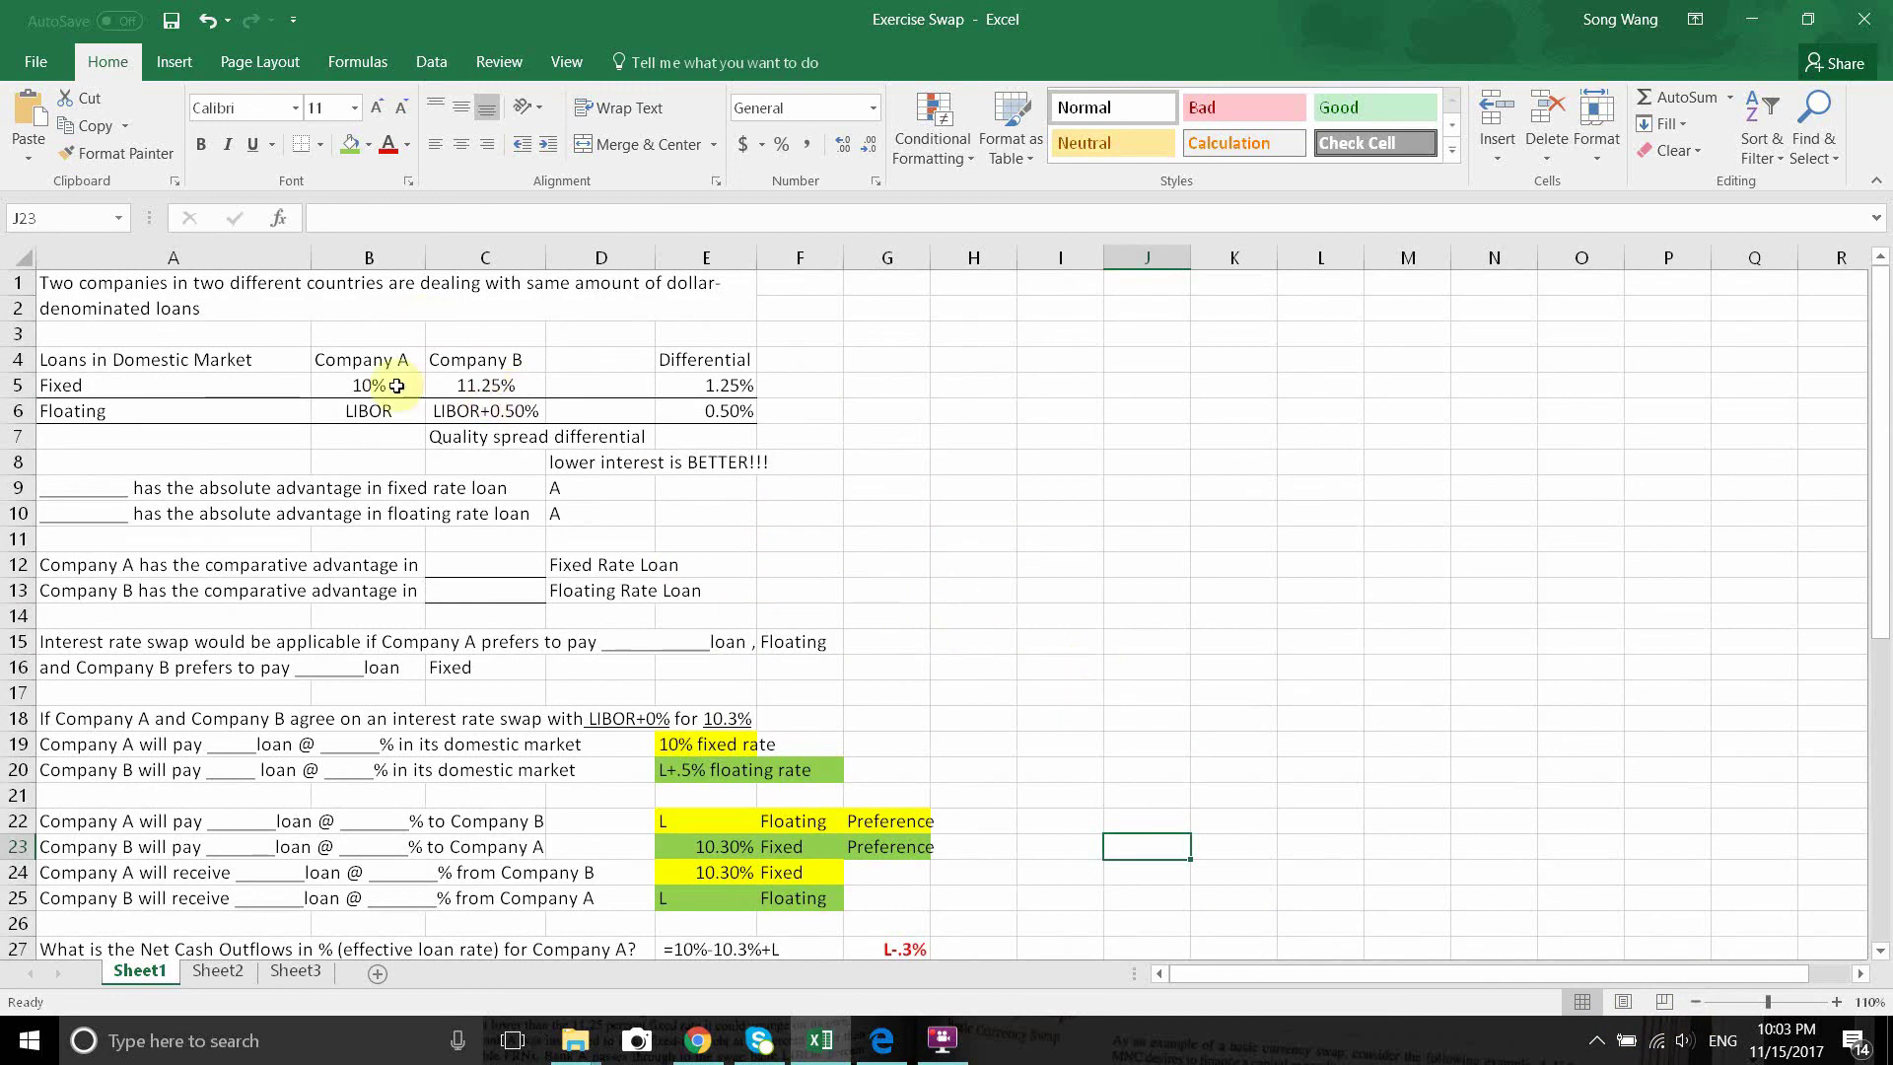
left_click(373, 414)
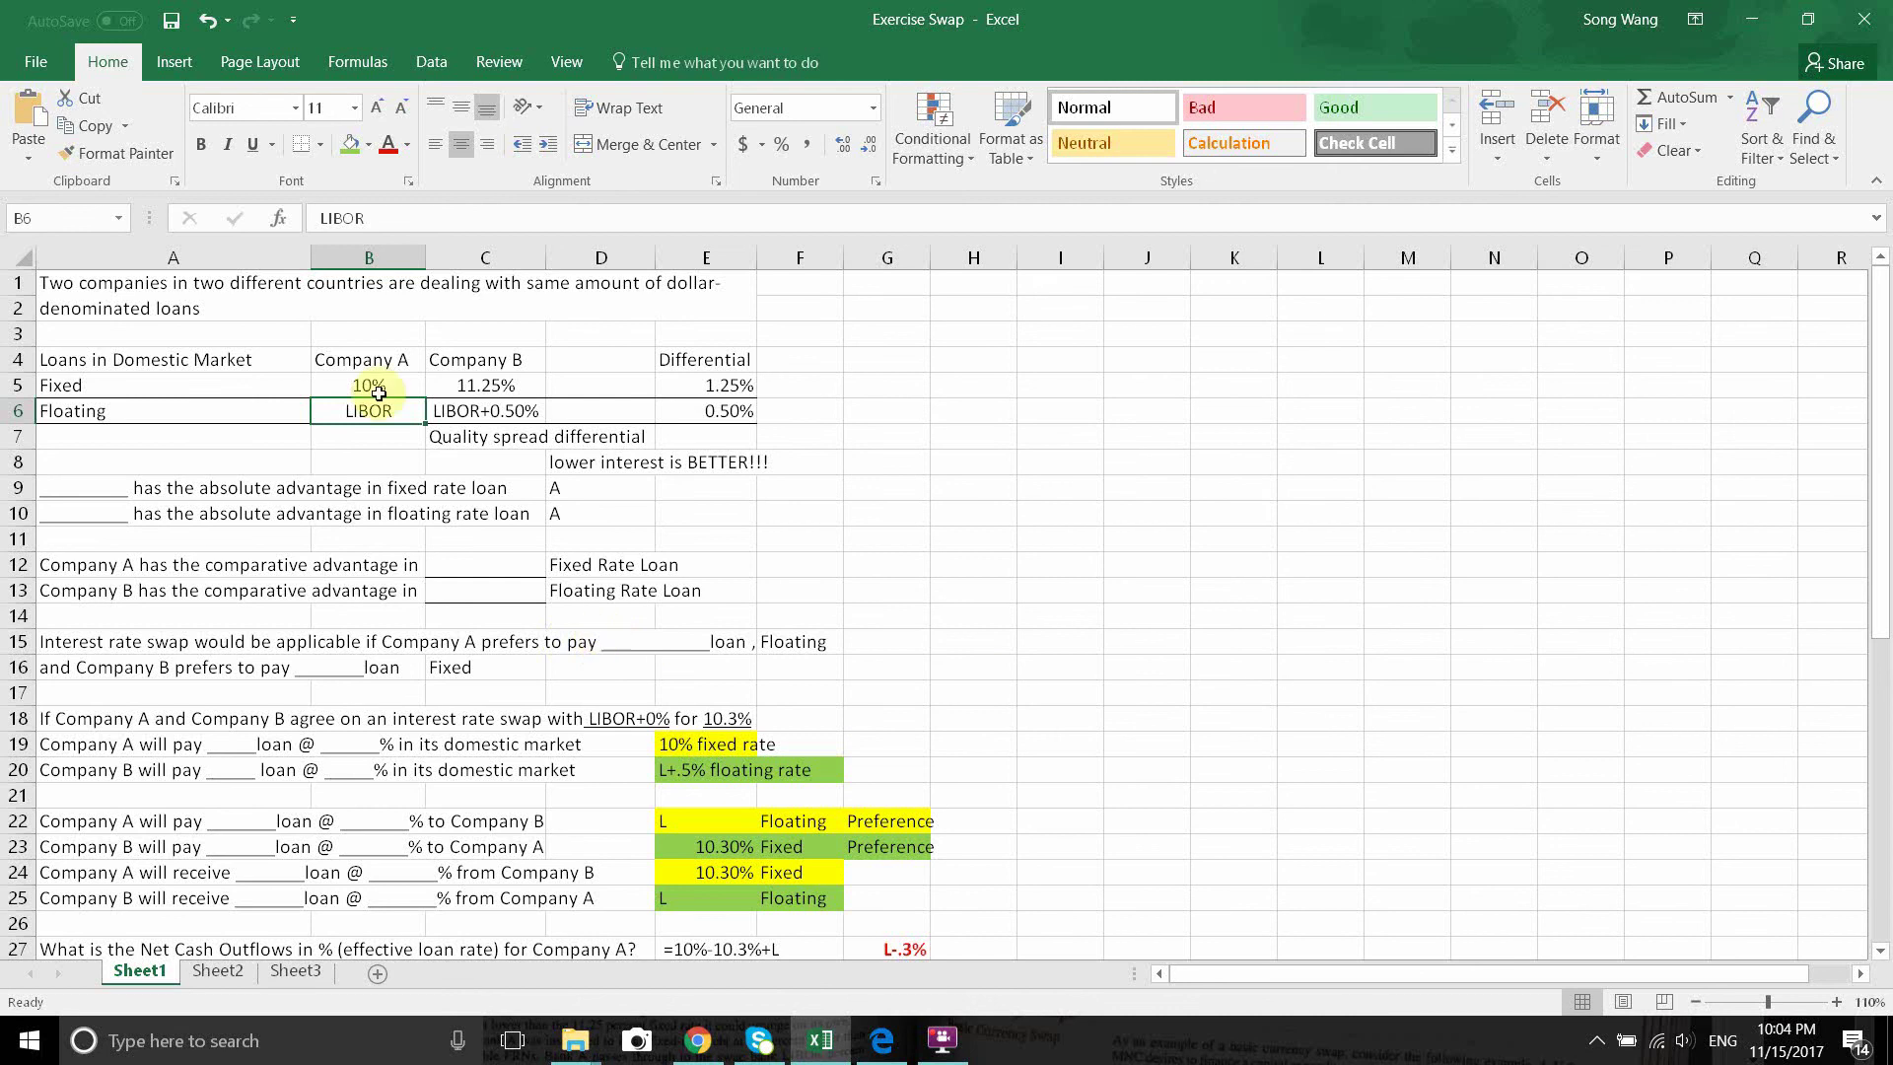
scroll(887, 735, "down", 1)
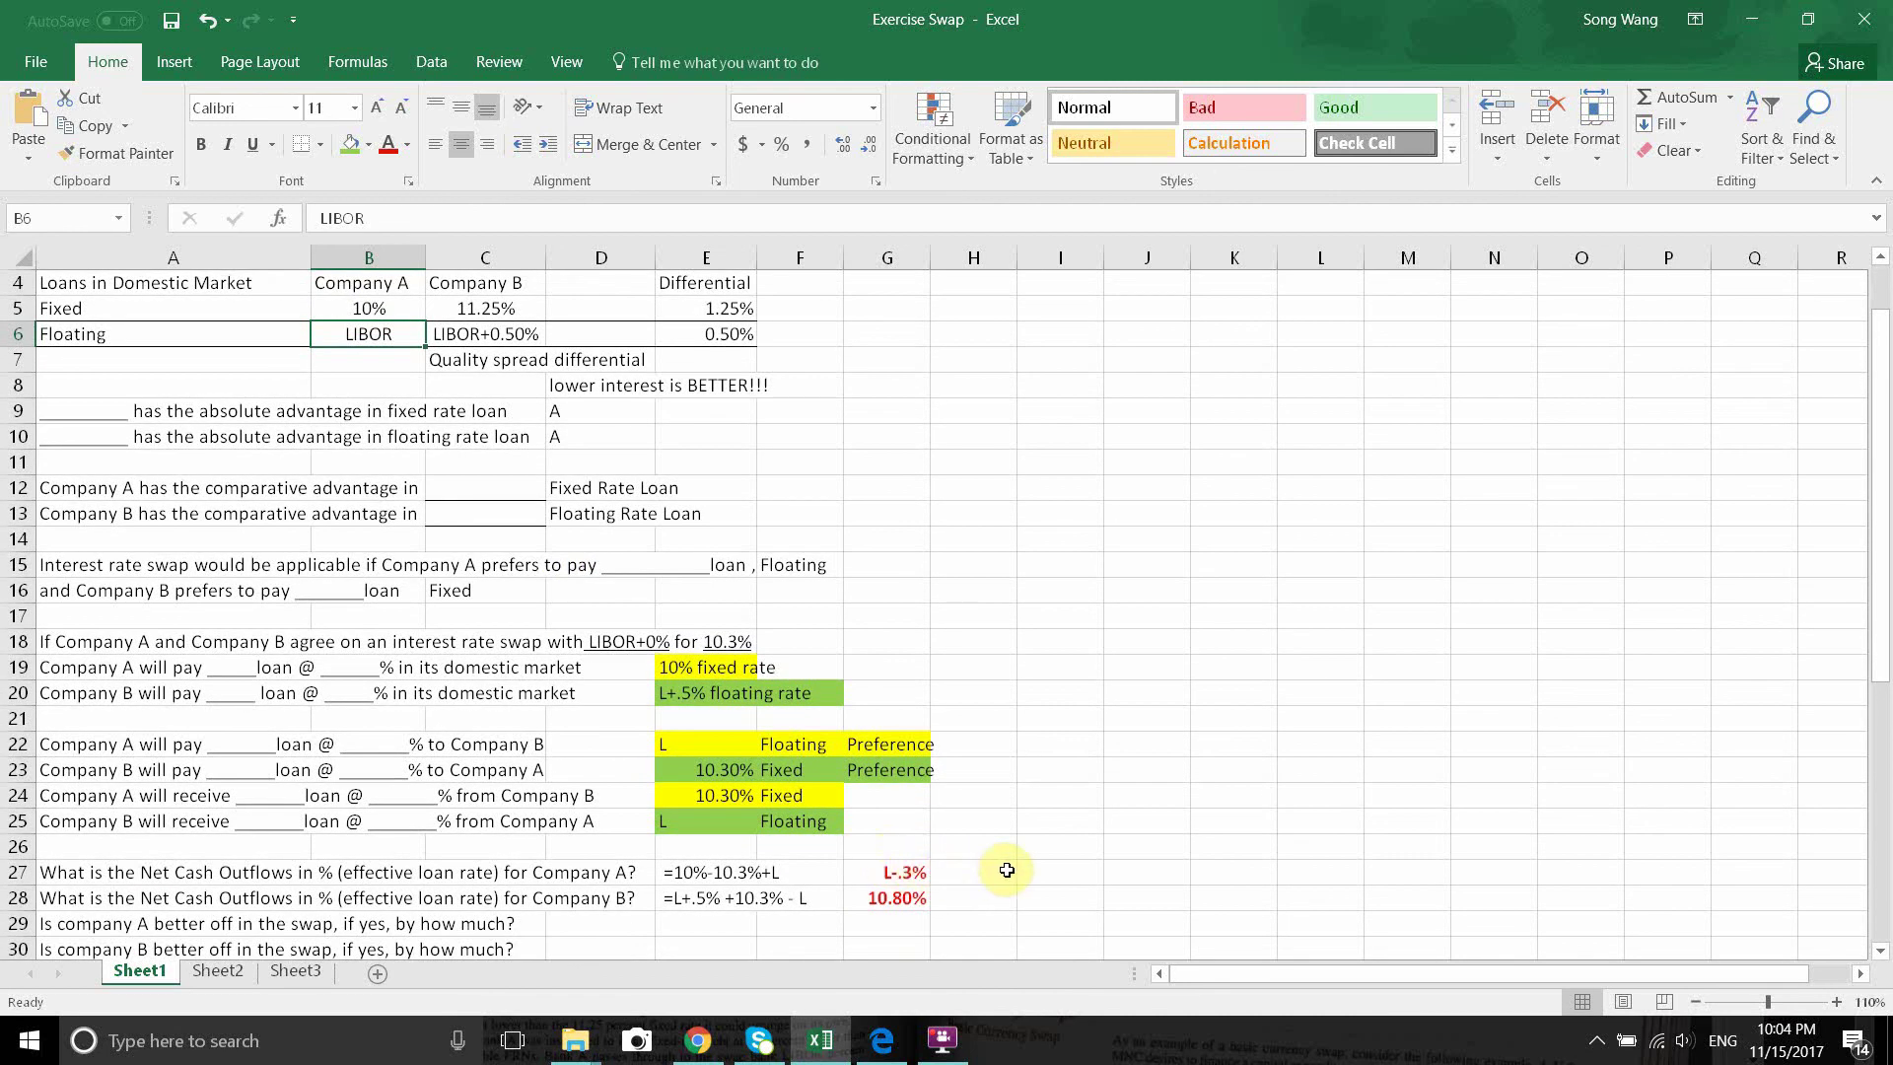
left_click(715, 925)
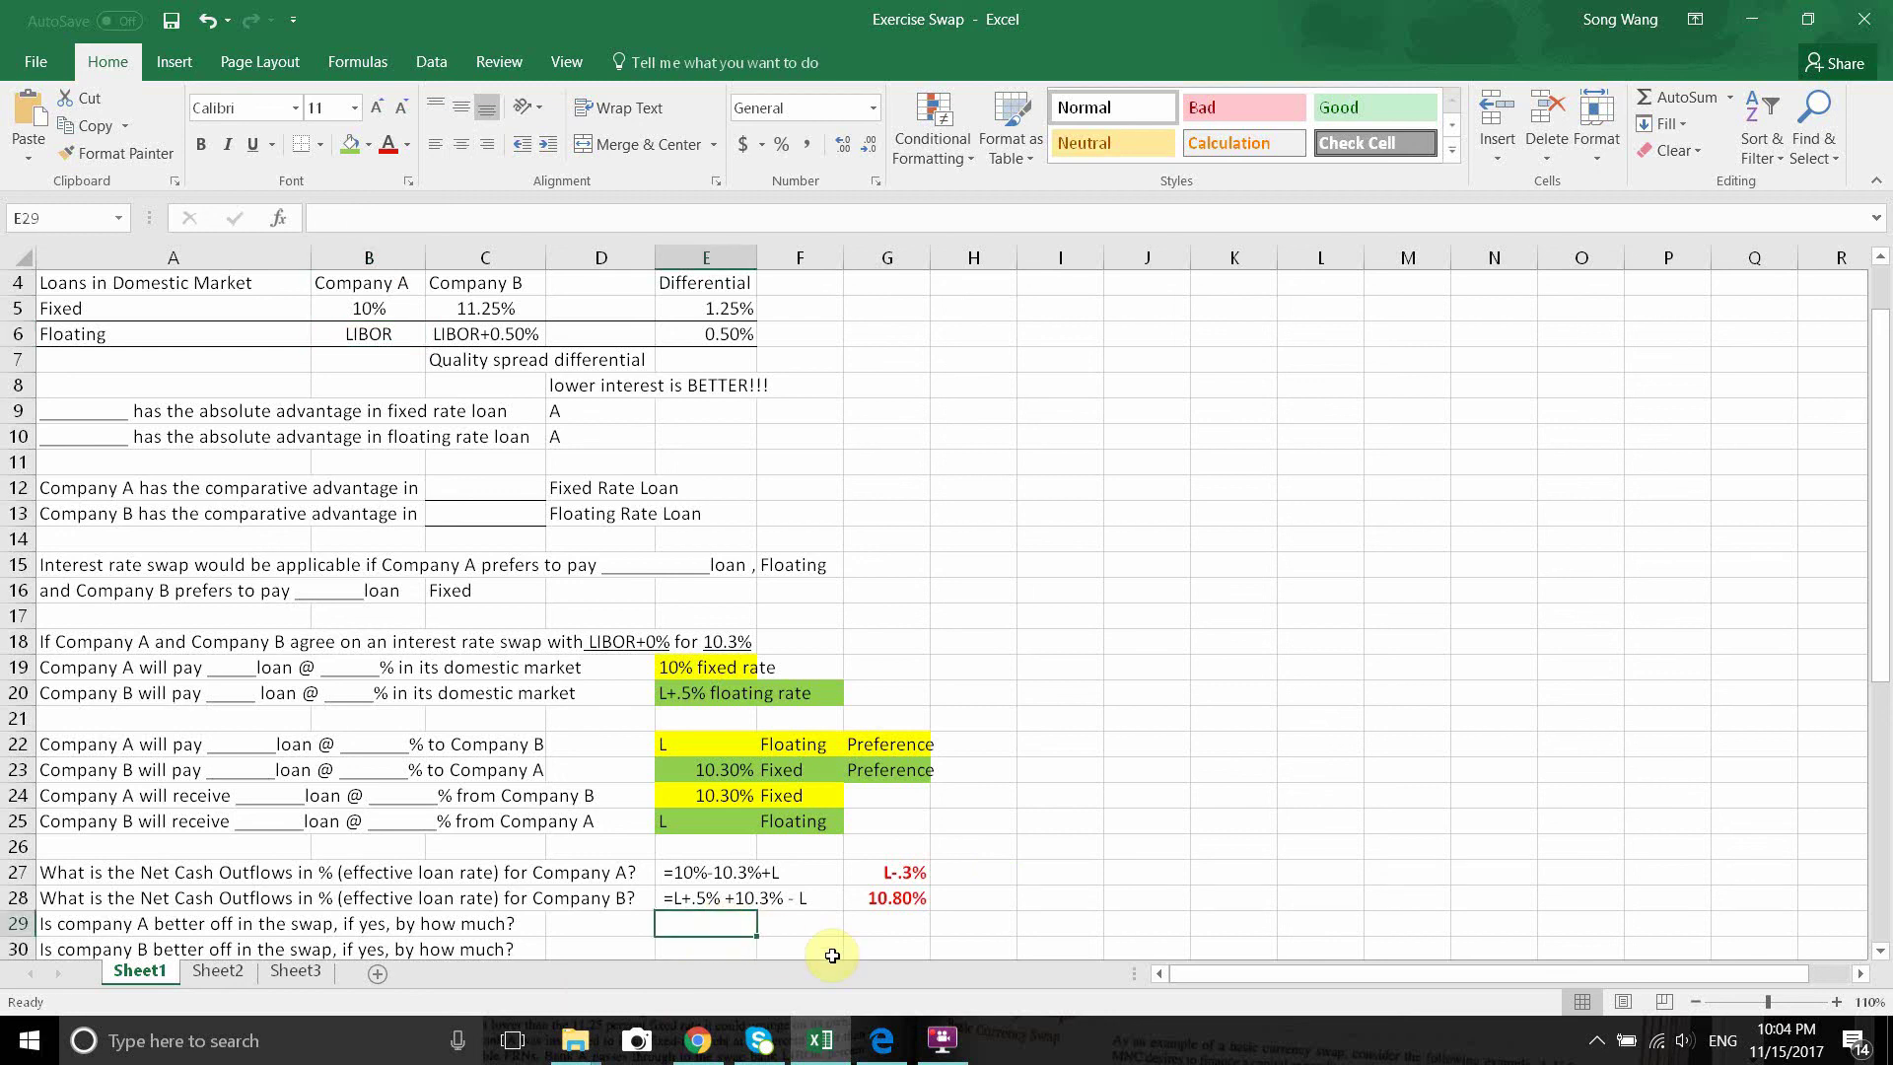
type(".3")
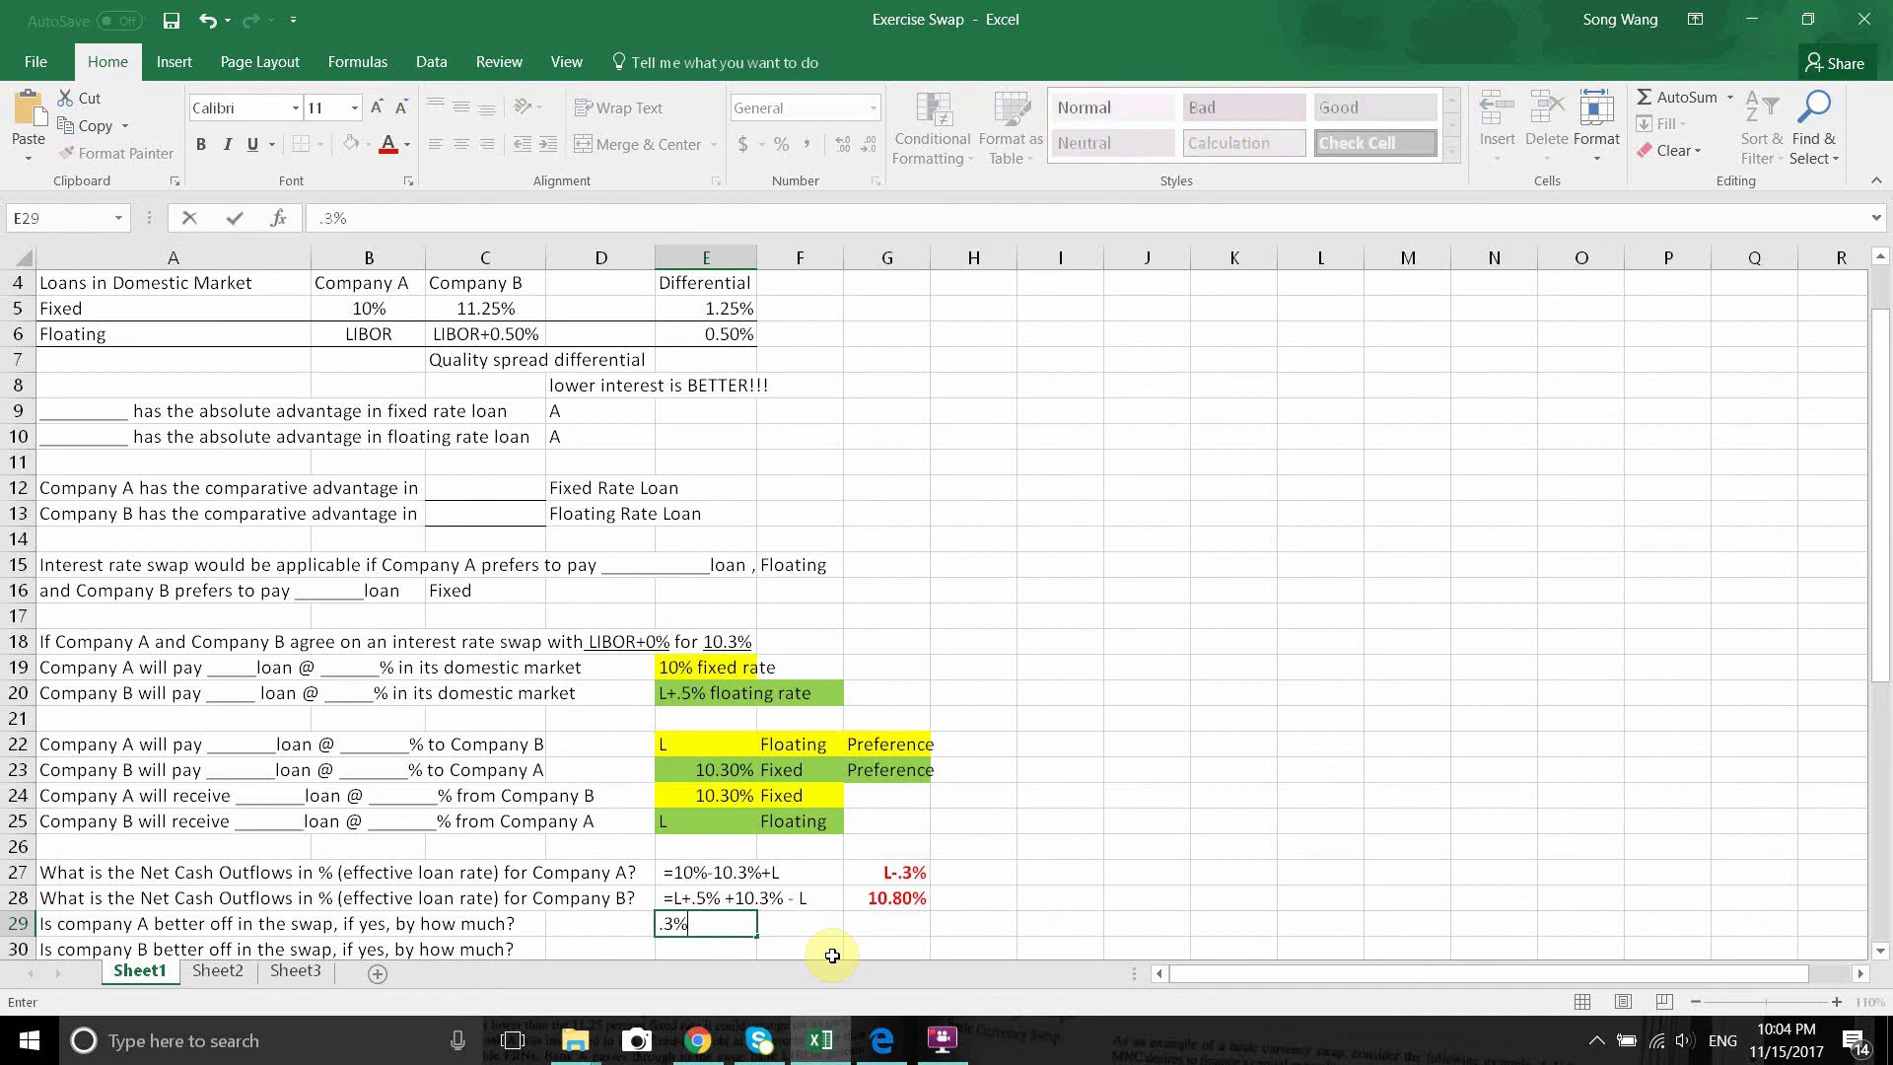
key("Return")
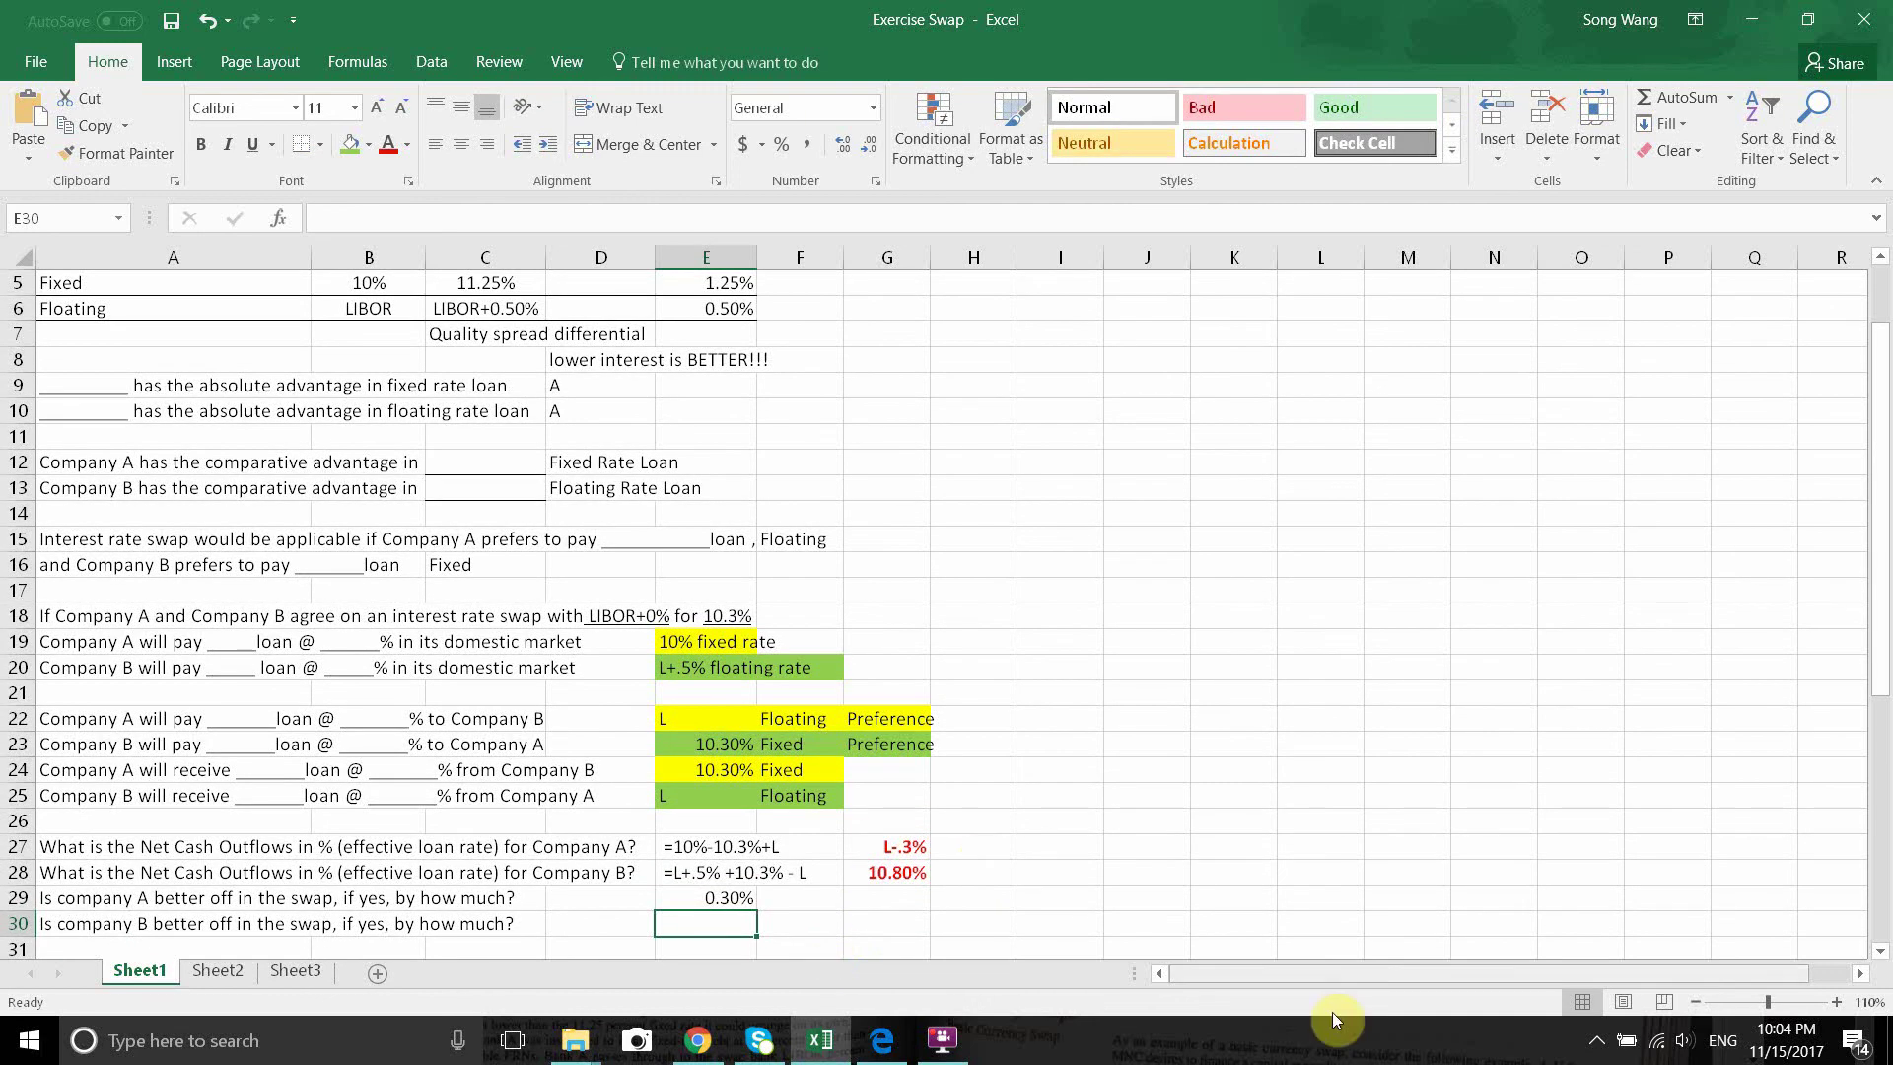
Calculate Company B's gain from the swap in E30 with the formula =11.25%-10.8%.
left_click(1694, 1000)
left_click(1695, 1001)
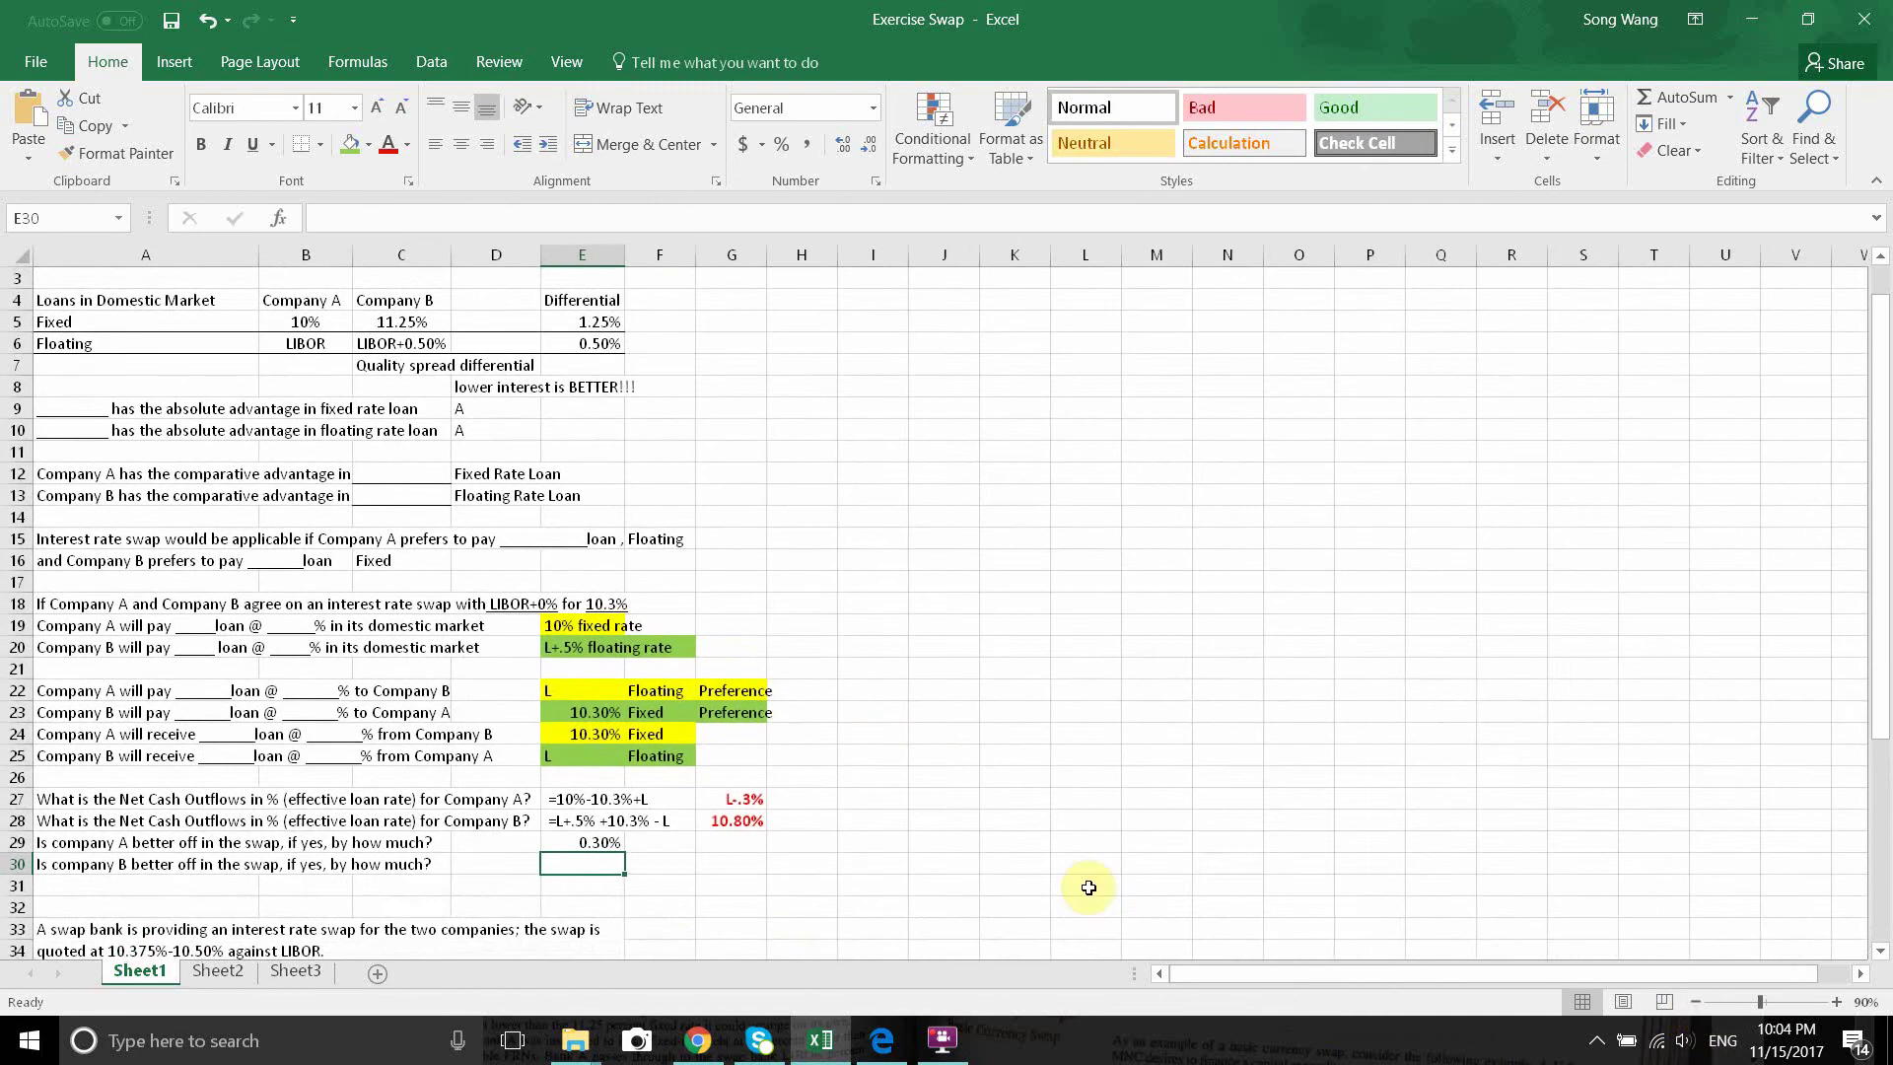
scroll(1084, 878, "up", 1)
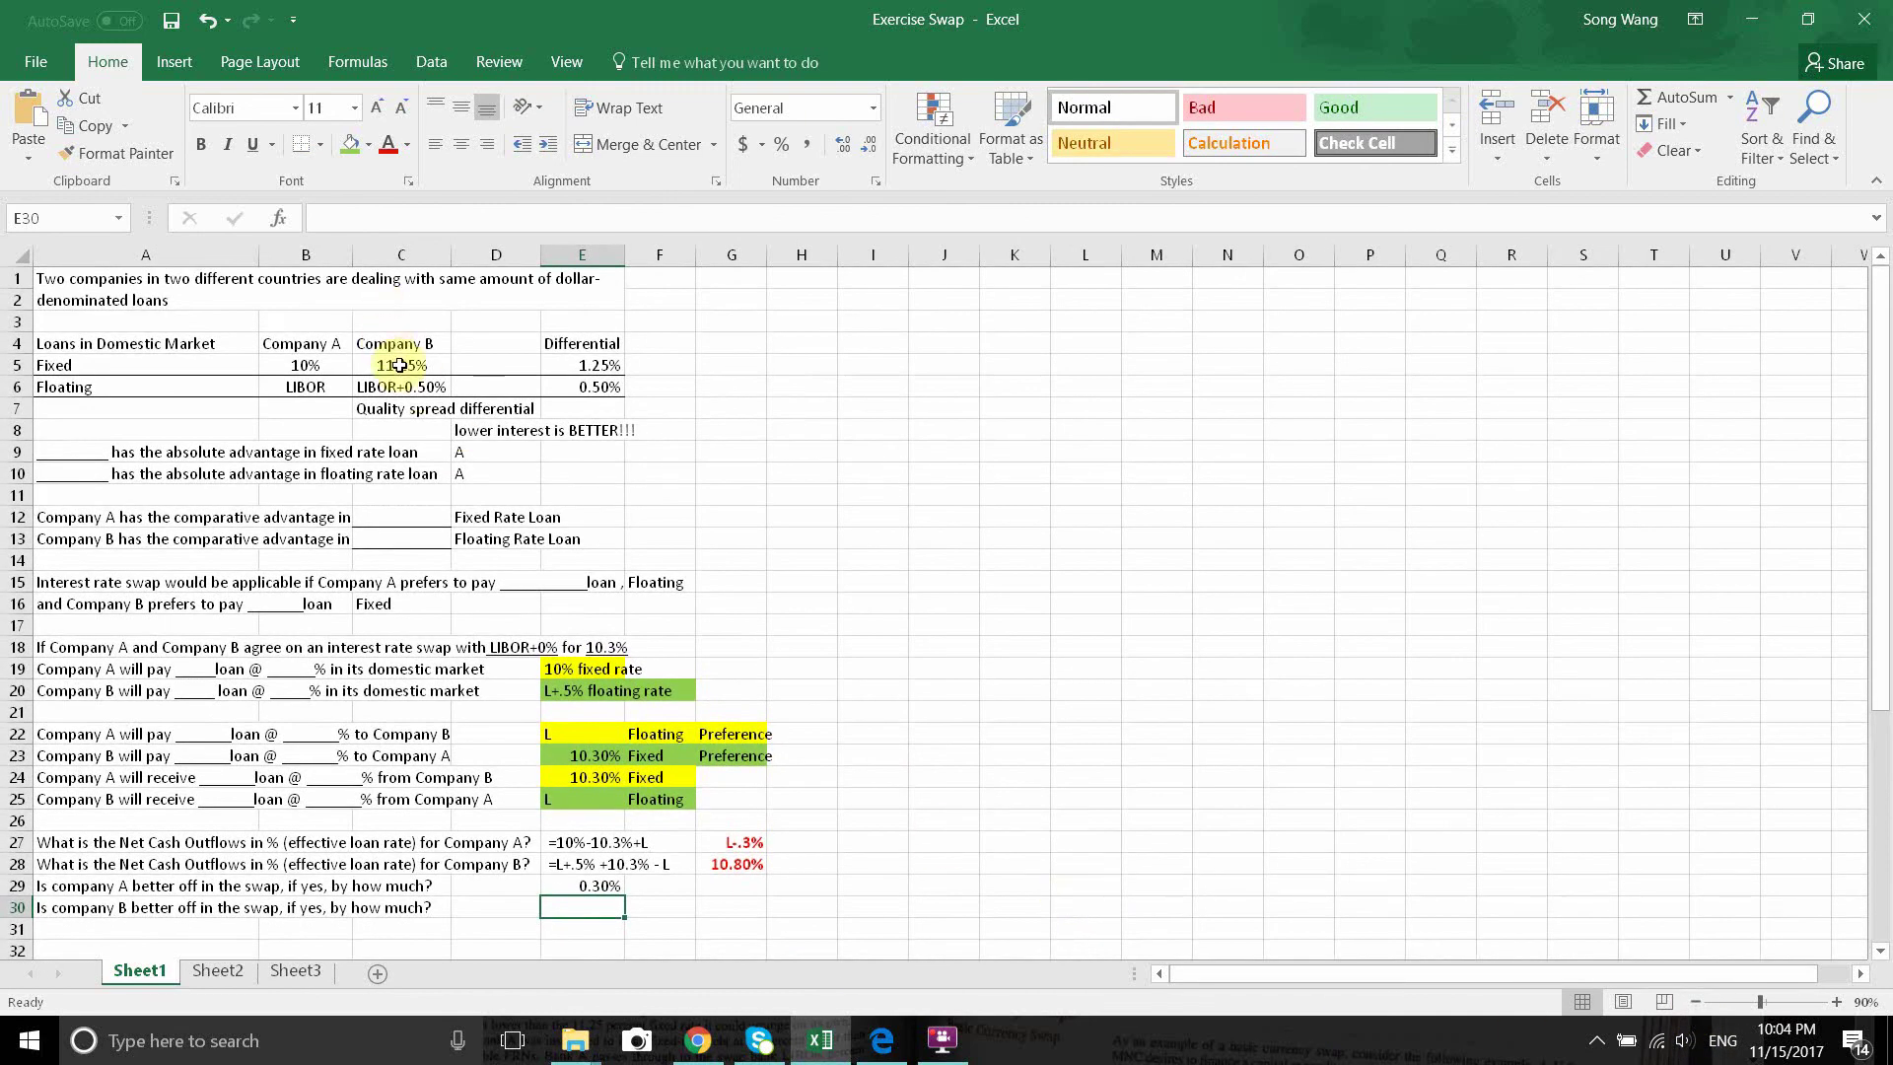
left_click(400, 365)
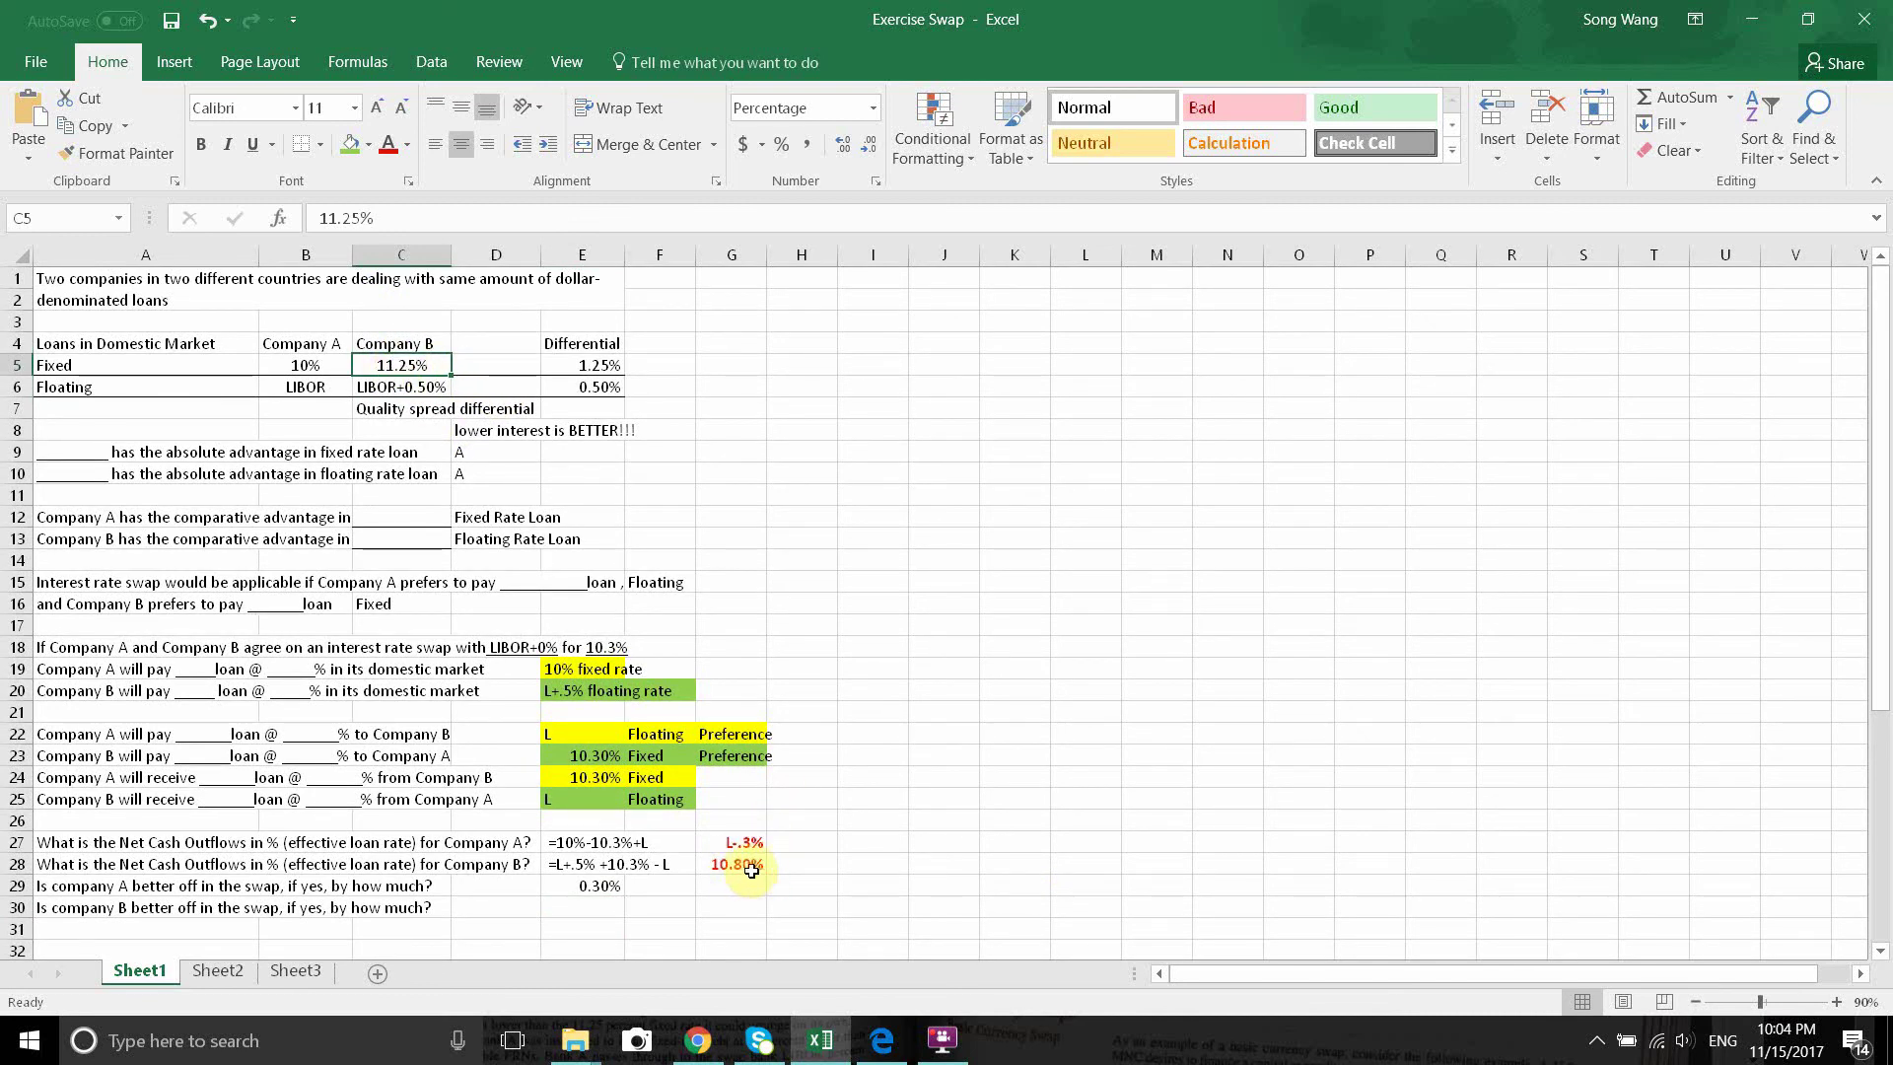
left_click(608, 910)
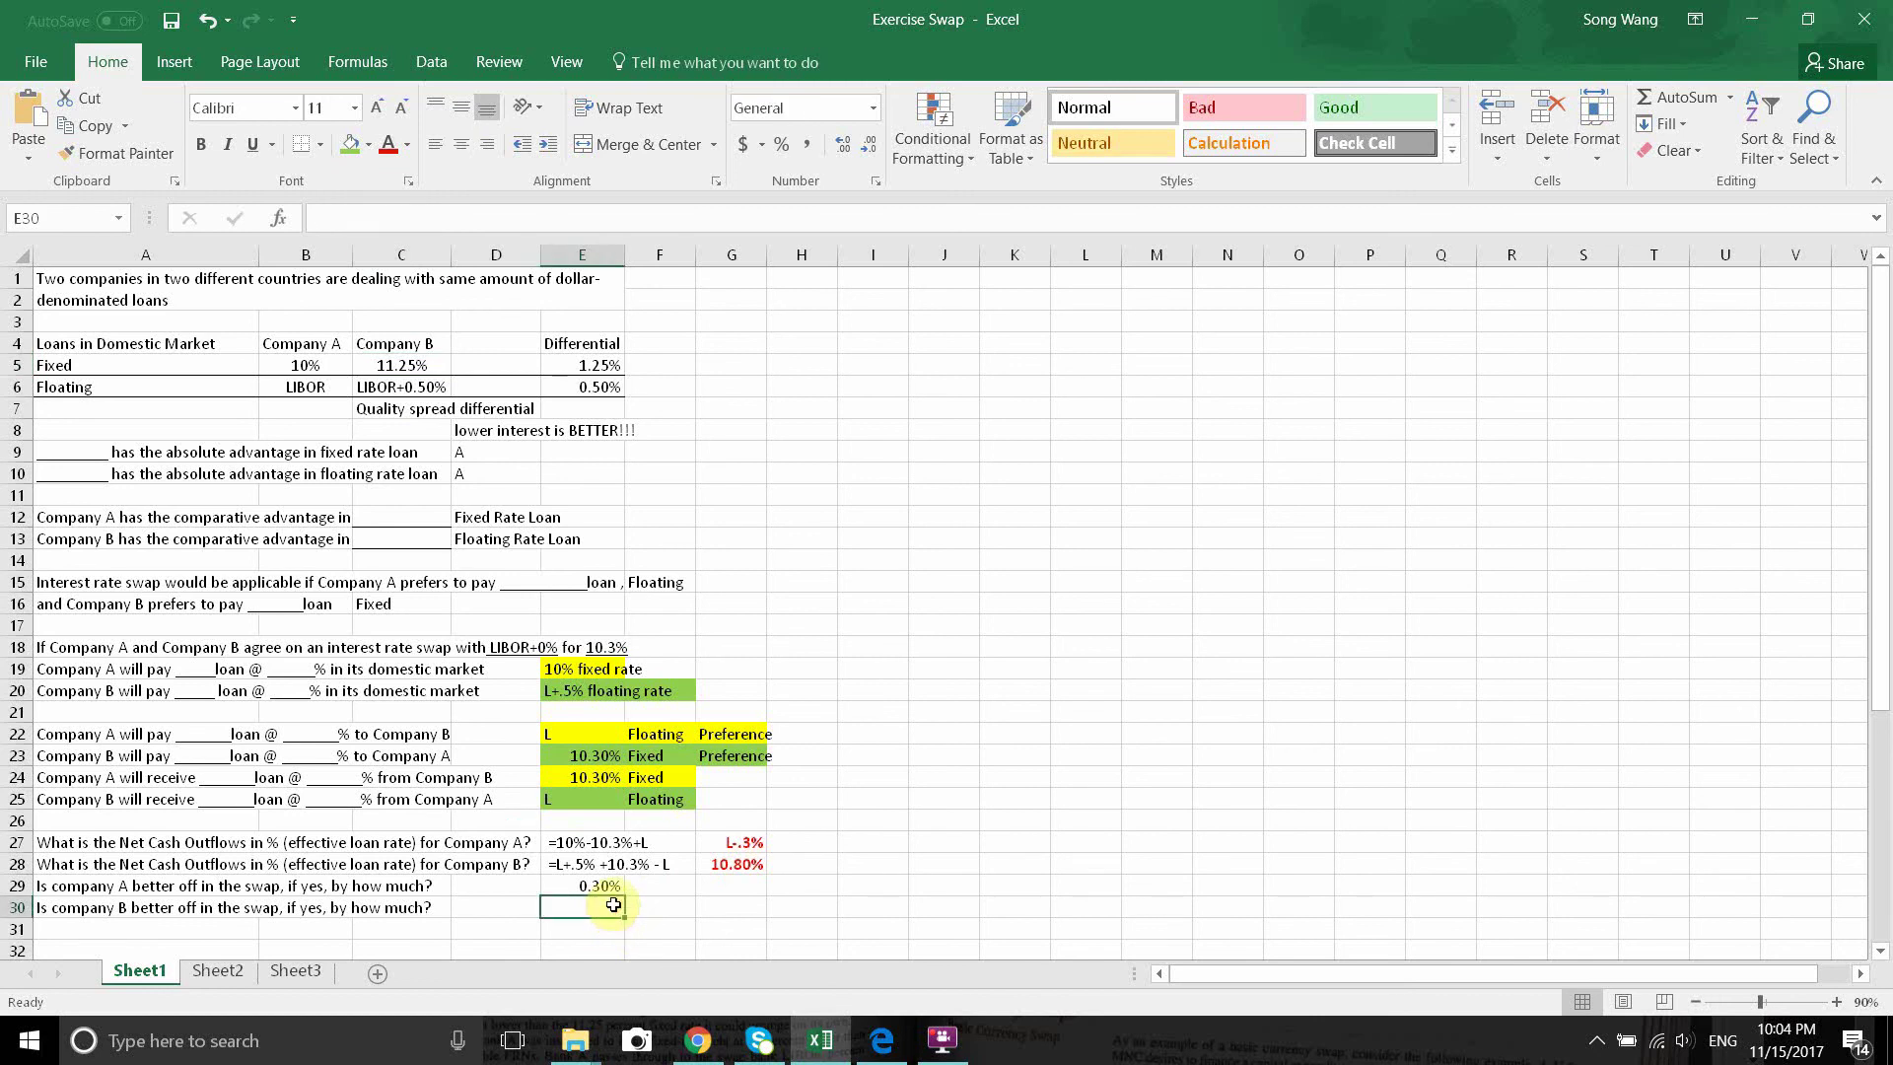
type("=")
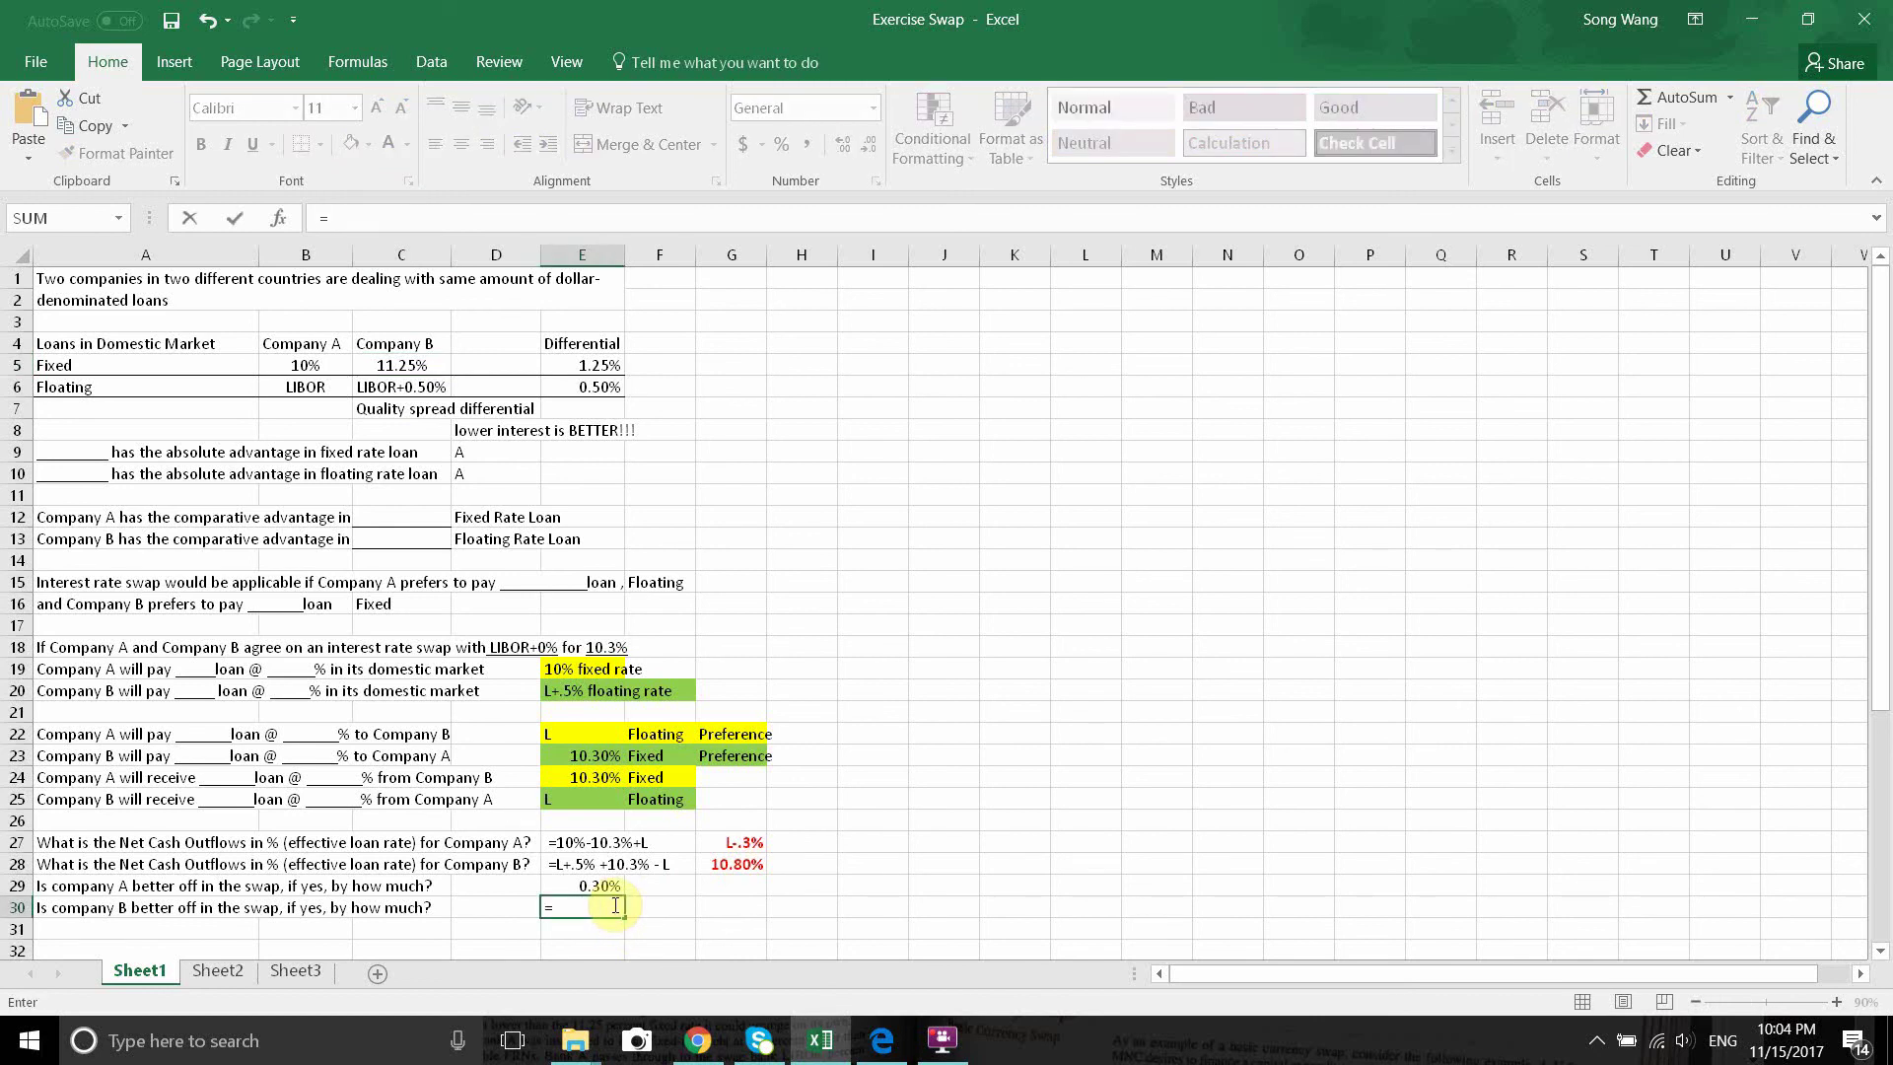
type("11.25%-10.8")
key("Return")
left_click(607, 911)
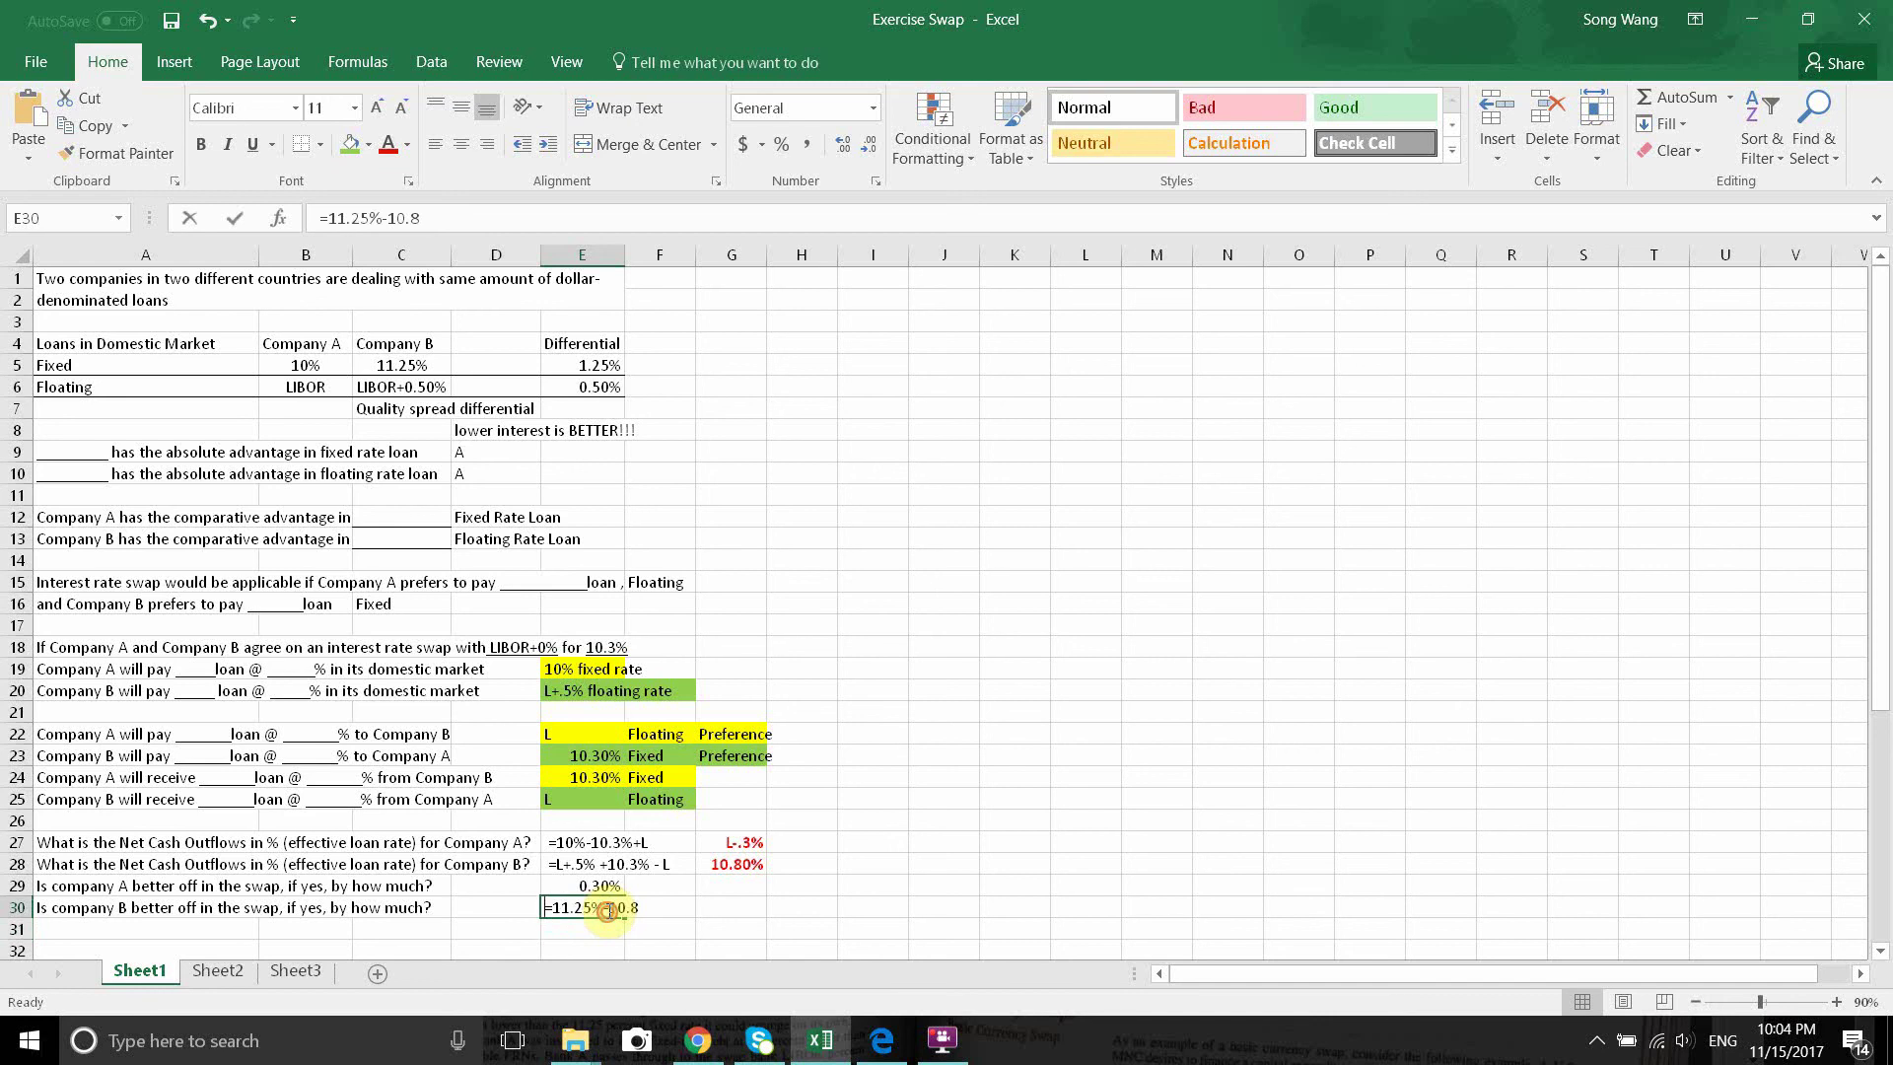
double_click(623, 909)
type("%")
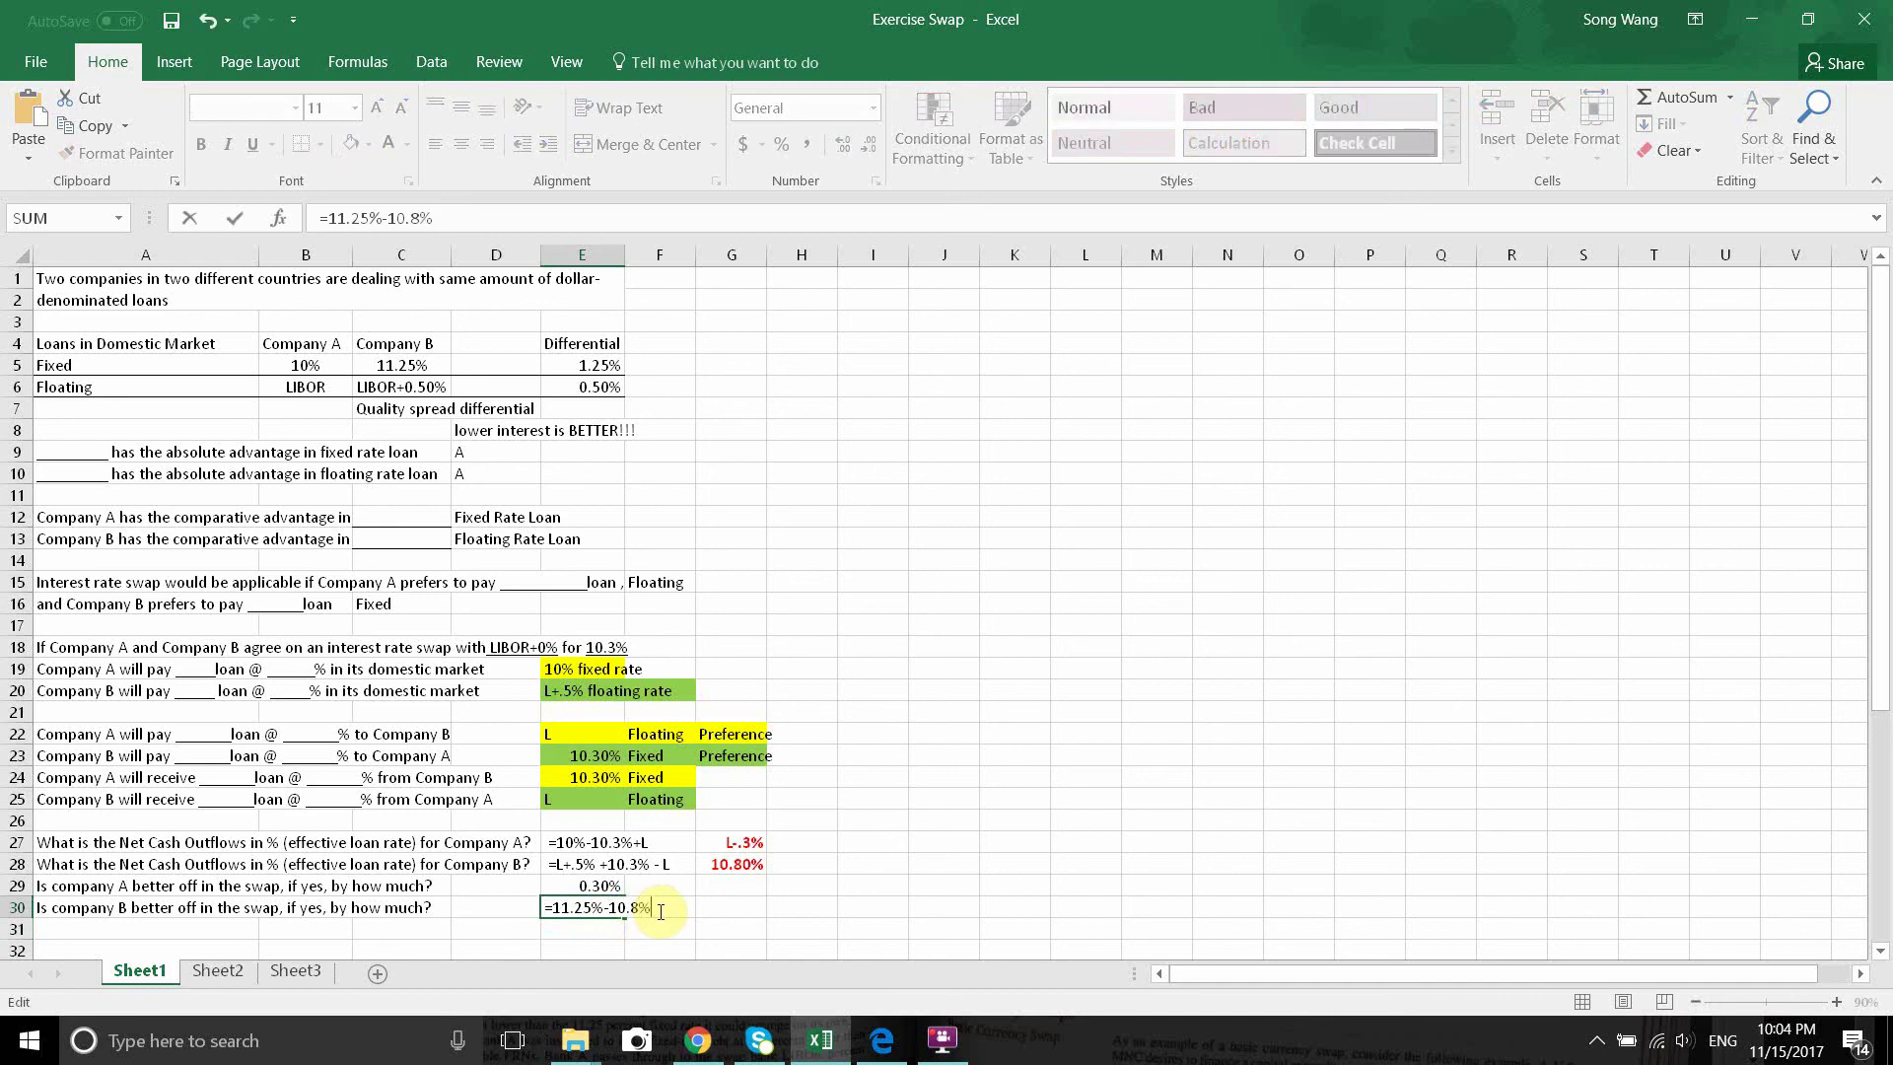
key("Return")
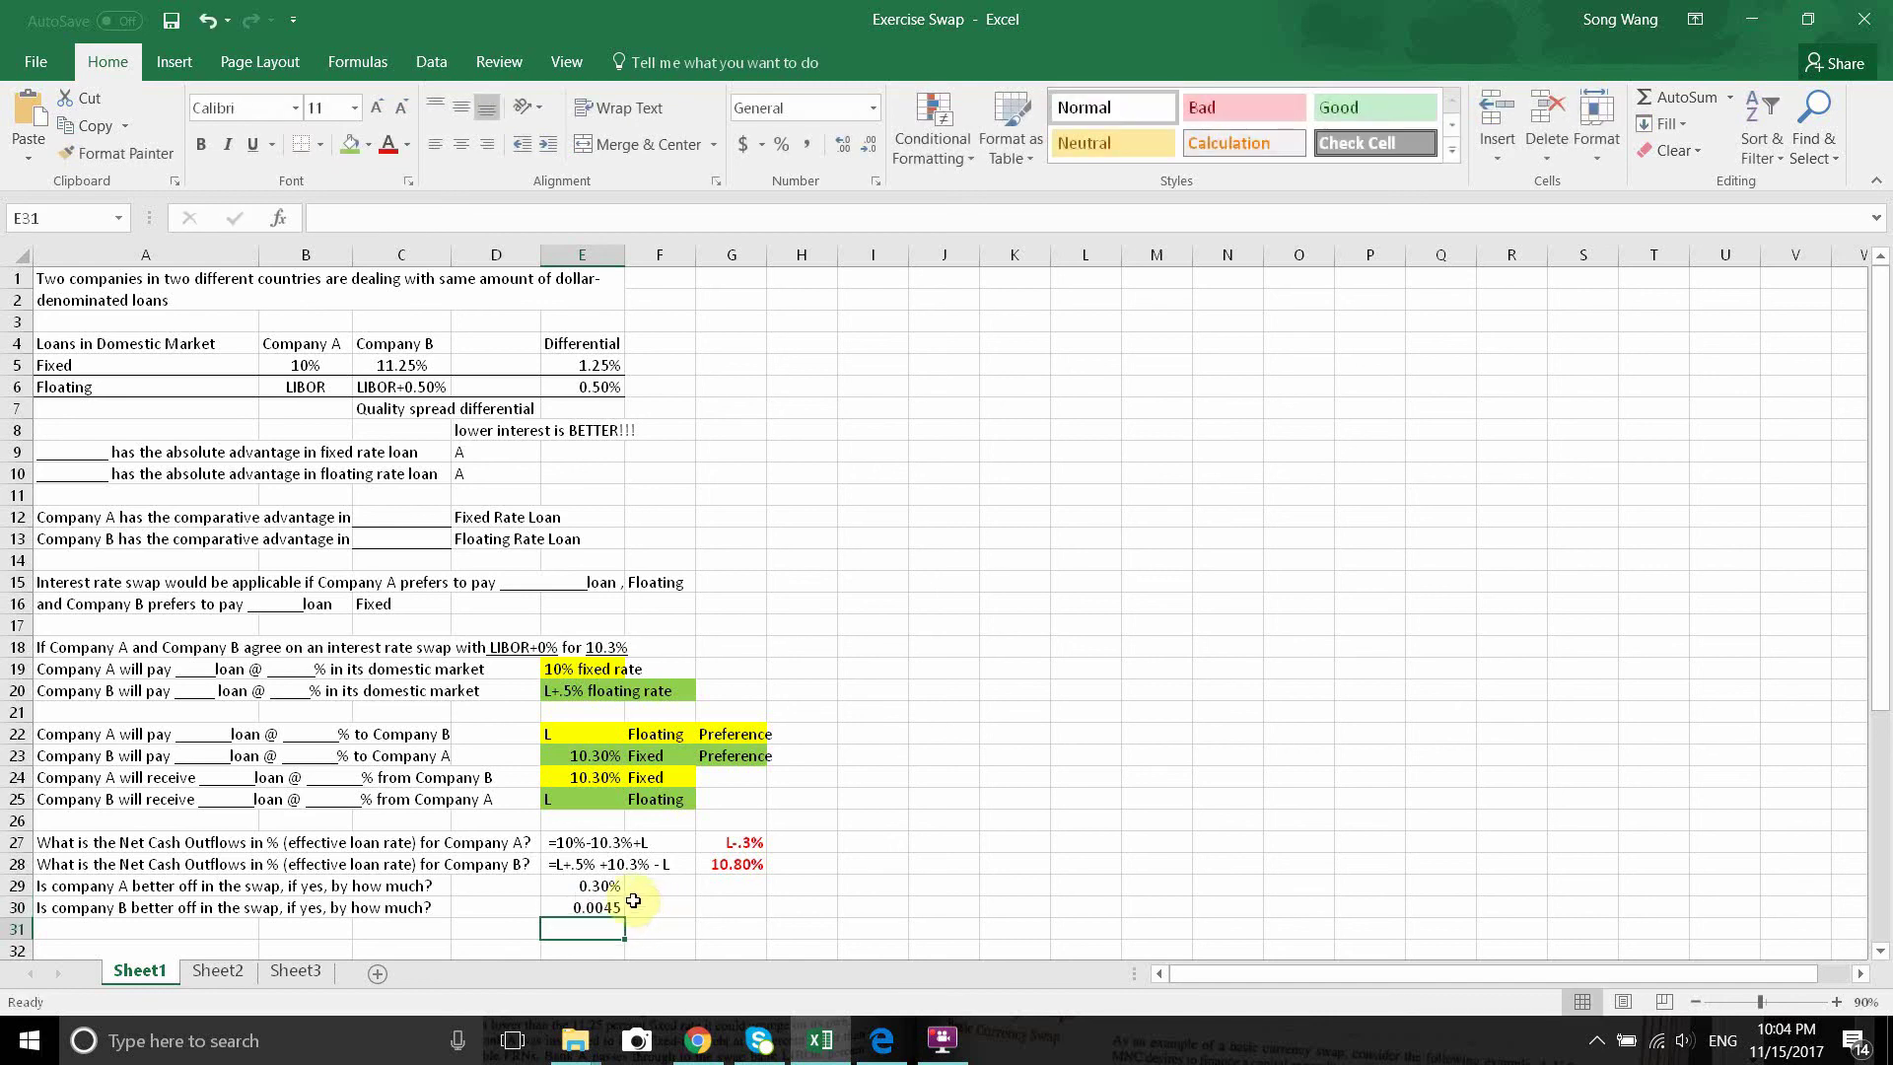
Format Company B's gain in E30 as a percentage with two decimal places.
left_click(594, 905)
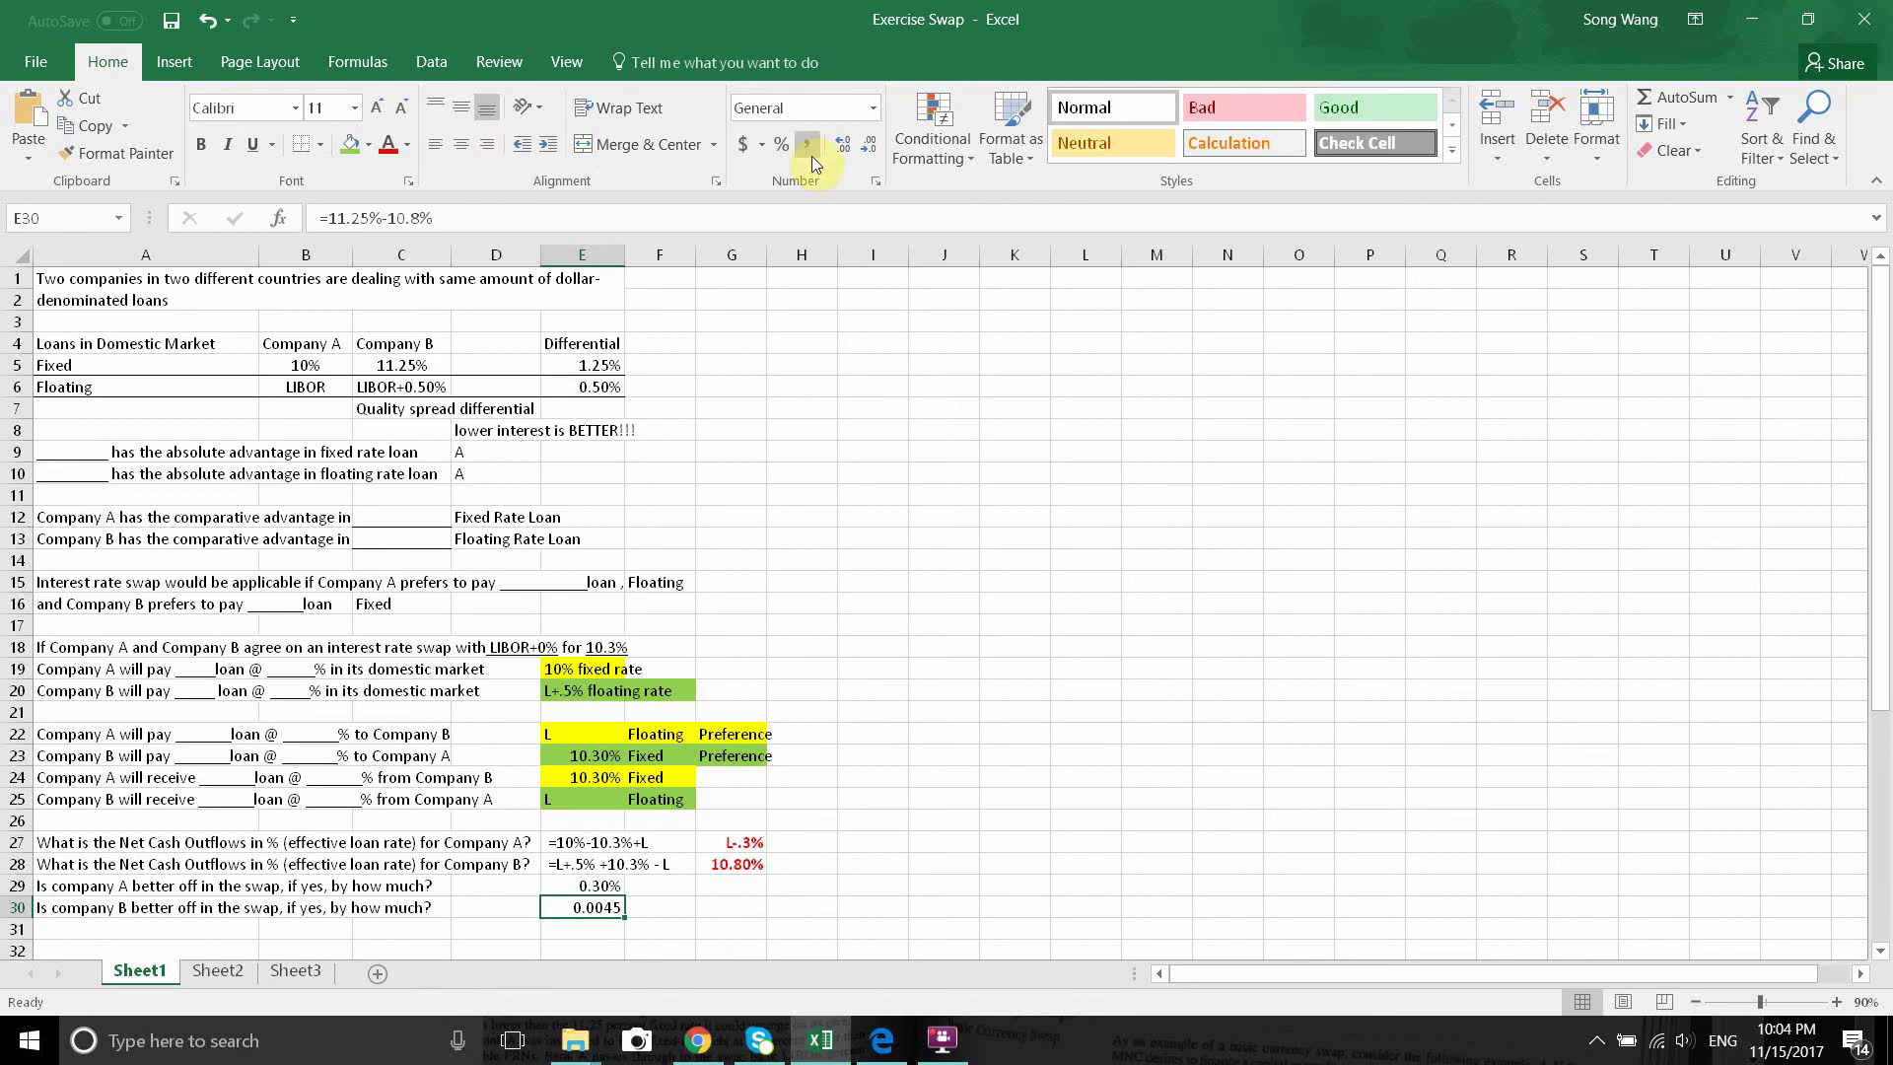
left_click(781, 144)
left_click(845, 144)
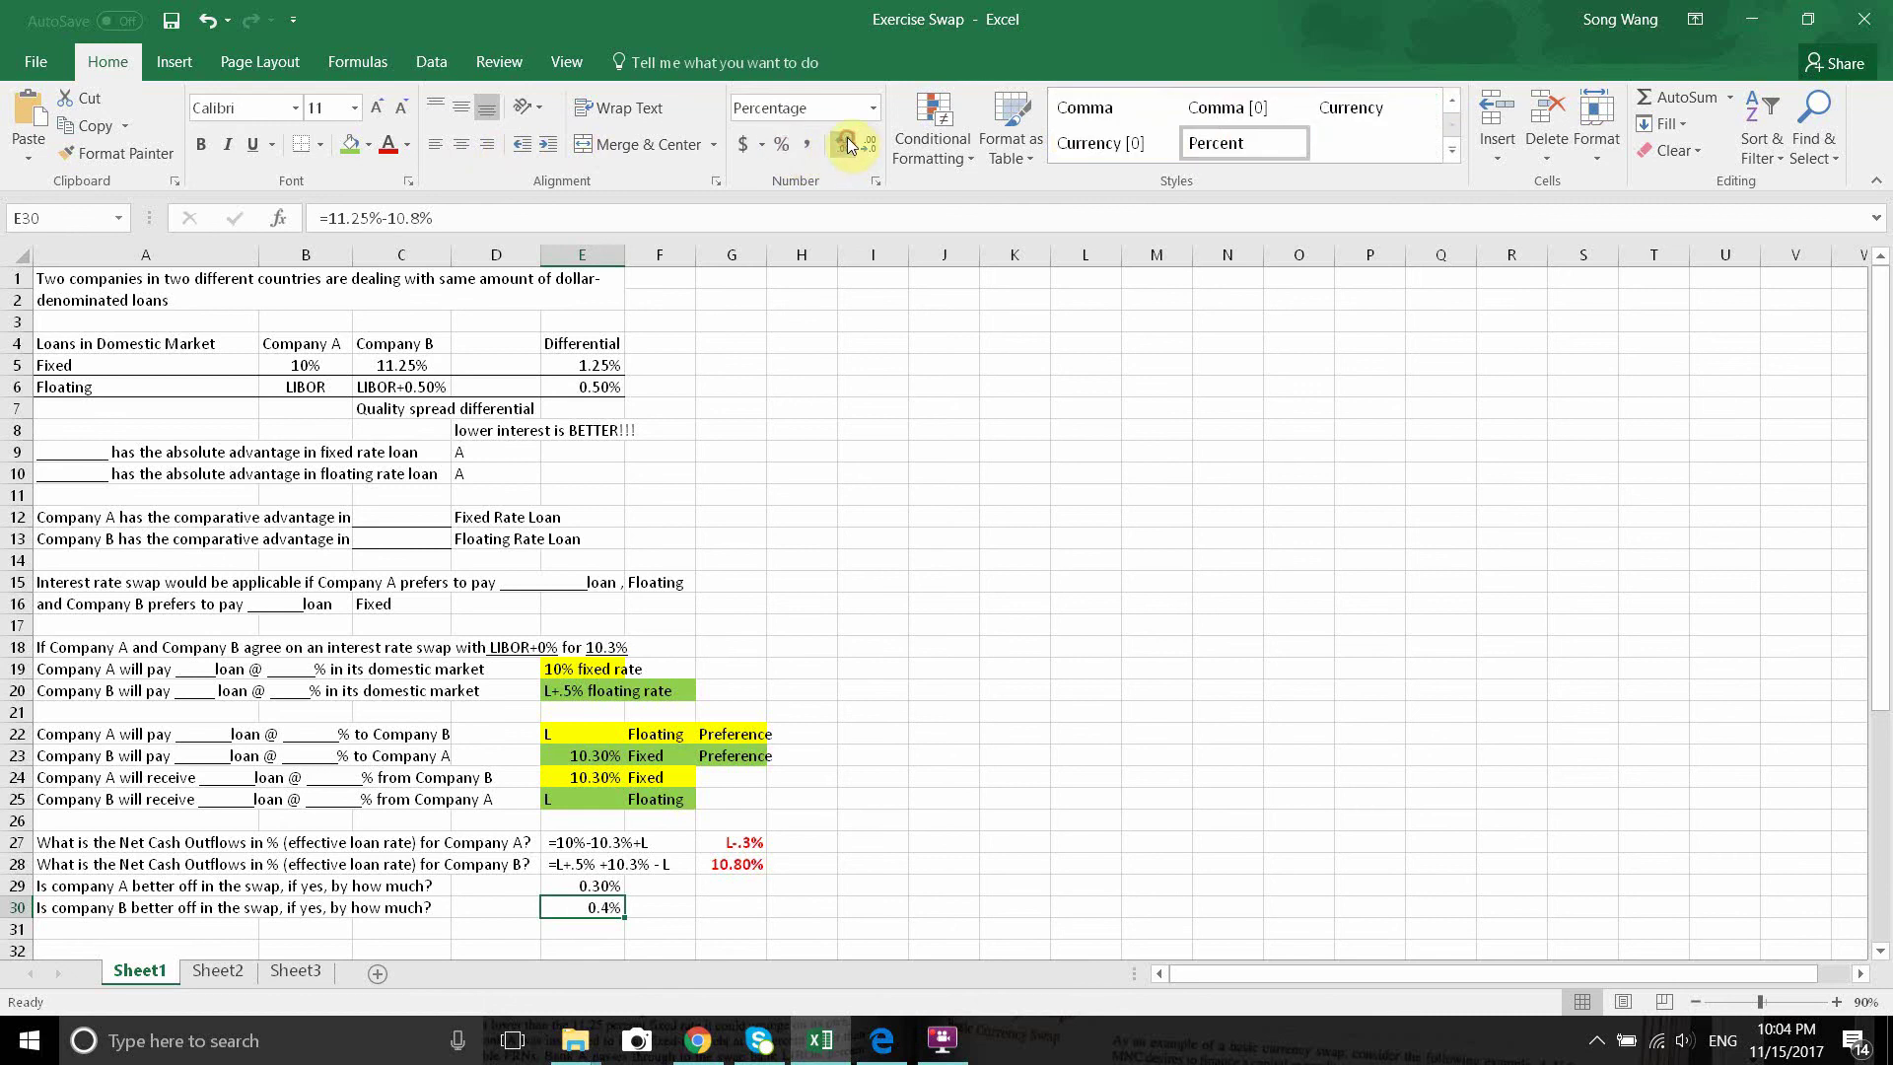
left_click(848, 144)
left_click(949, 797)
scroll(946, 789, "down", 2)
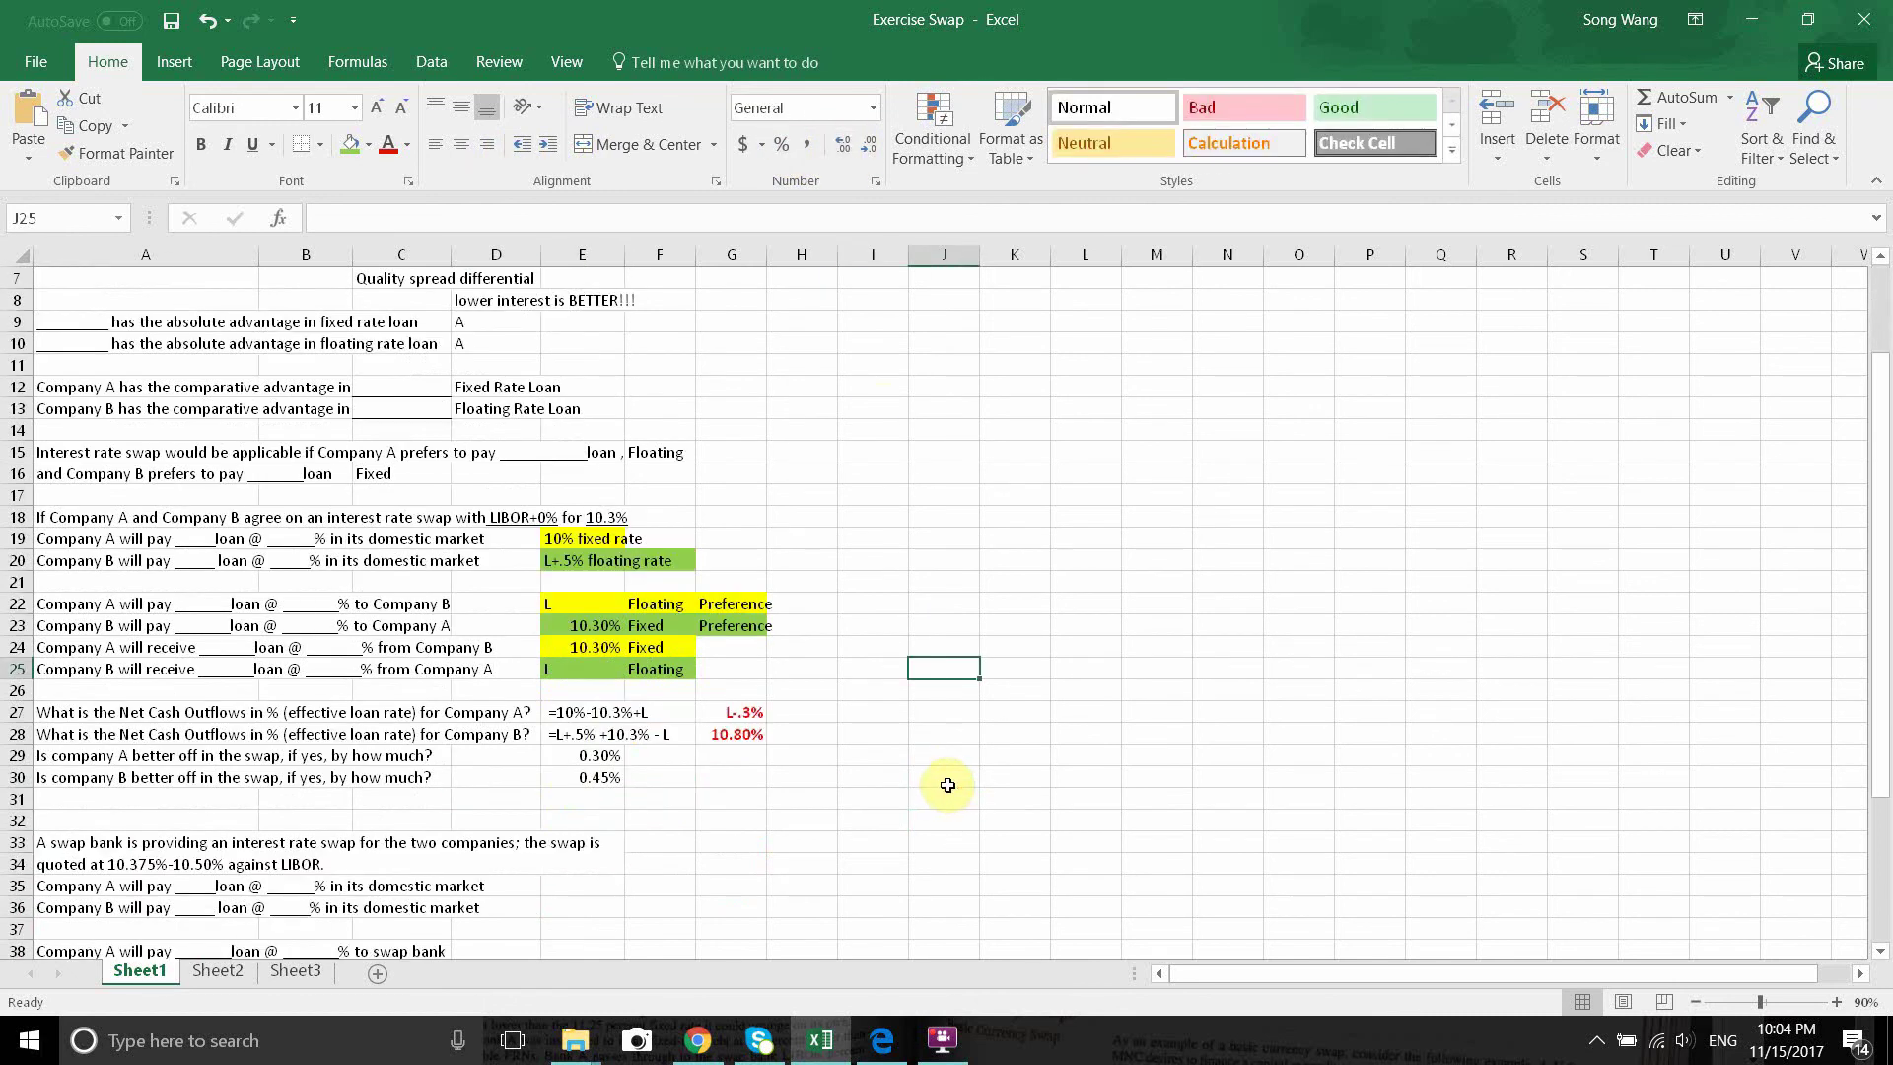
scroll(948, 785, "up", 2)
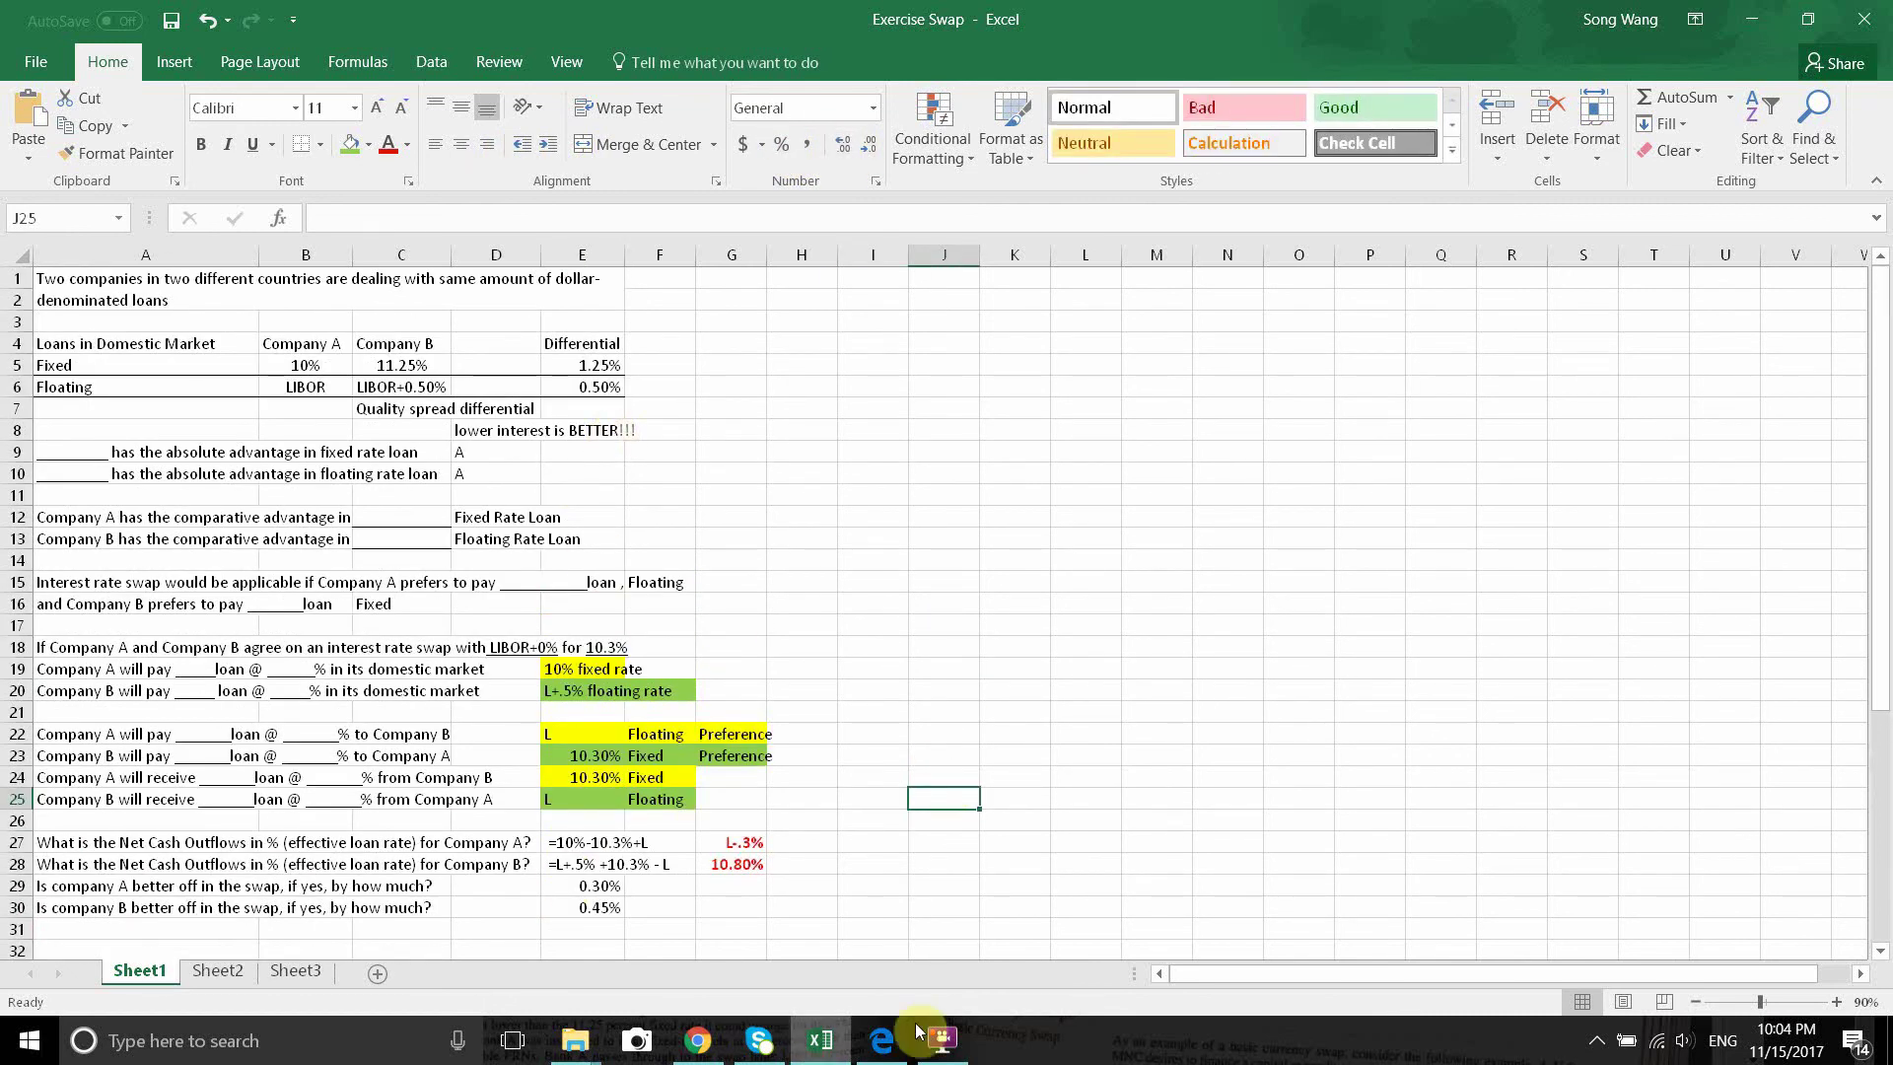